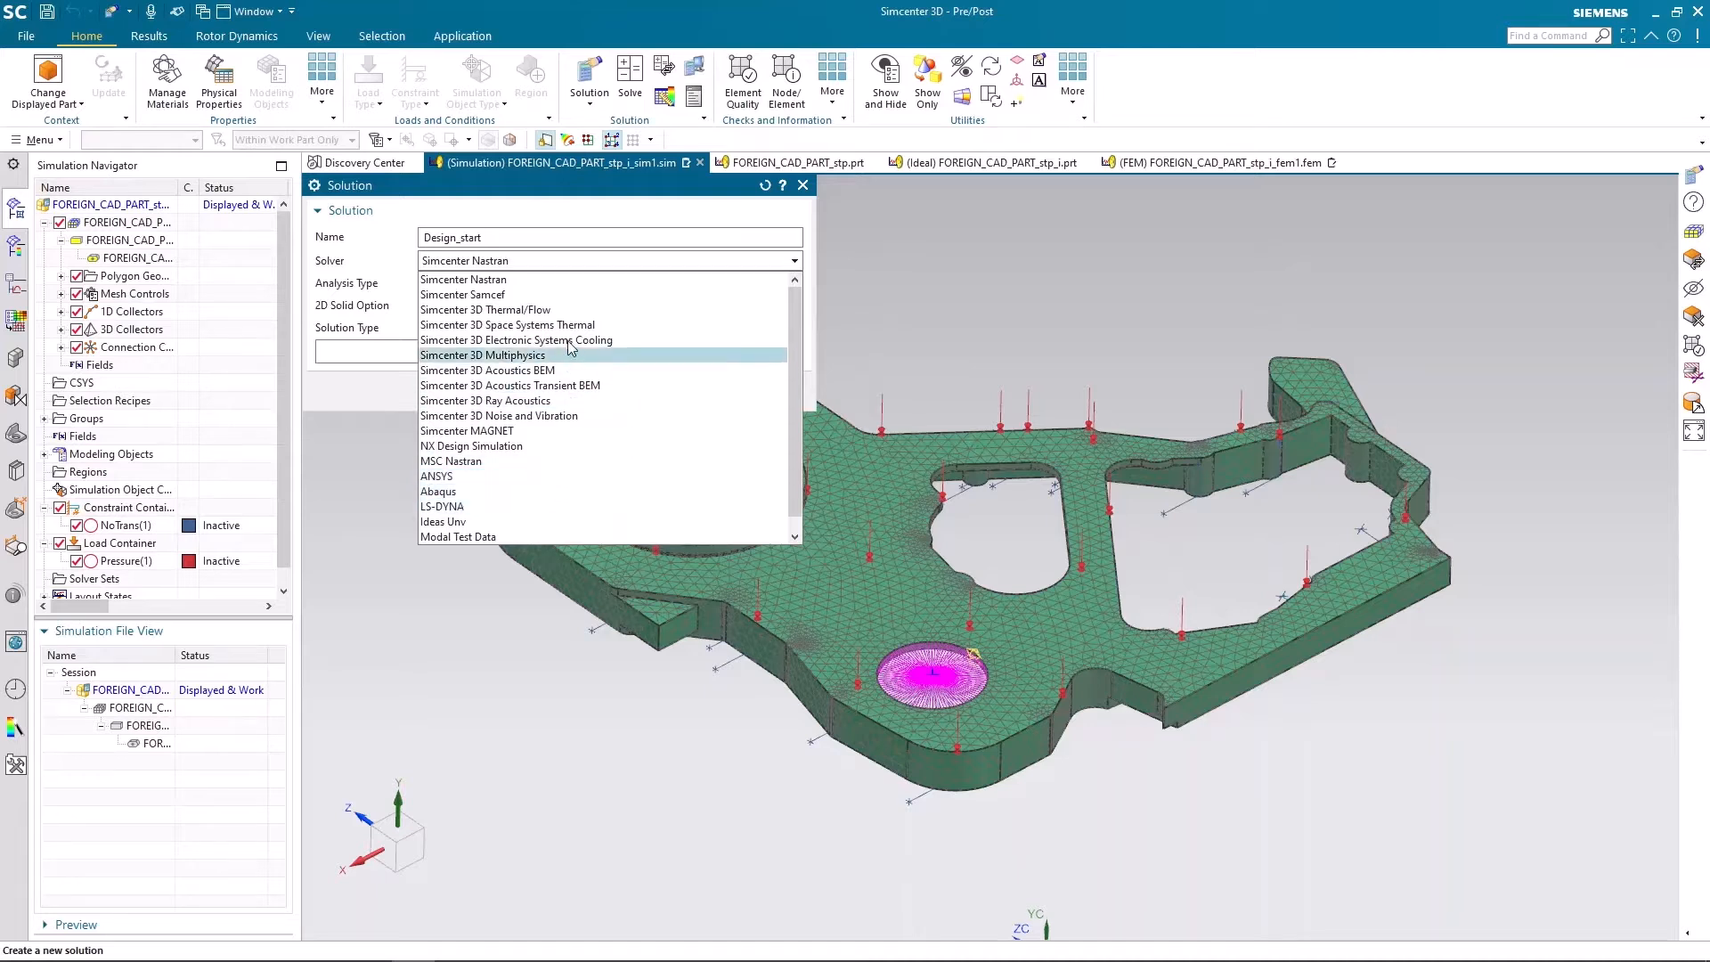
Step: Create the Design_start solution with the Simcenter Nastran solver, Structural analysis type and SOL 101 Linear Statics - Global Constraints
{"action": "left_click", "coordinate": [578, 282]}
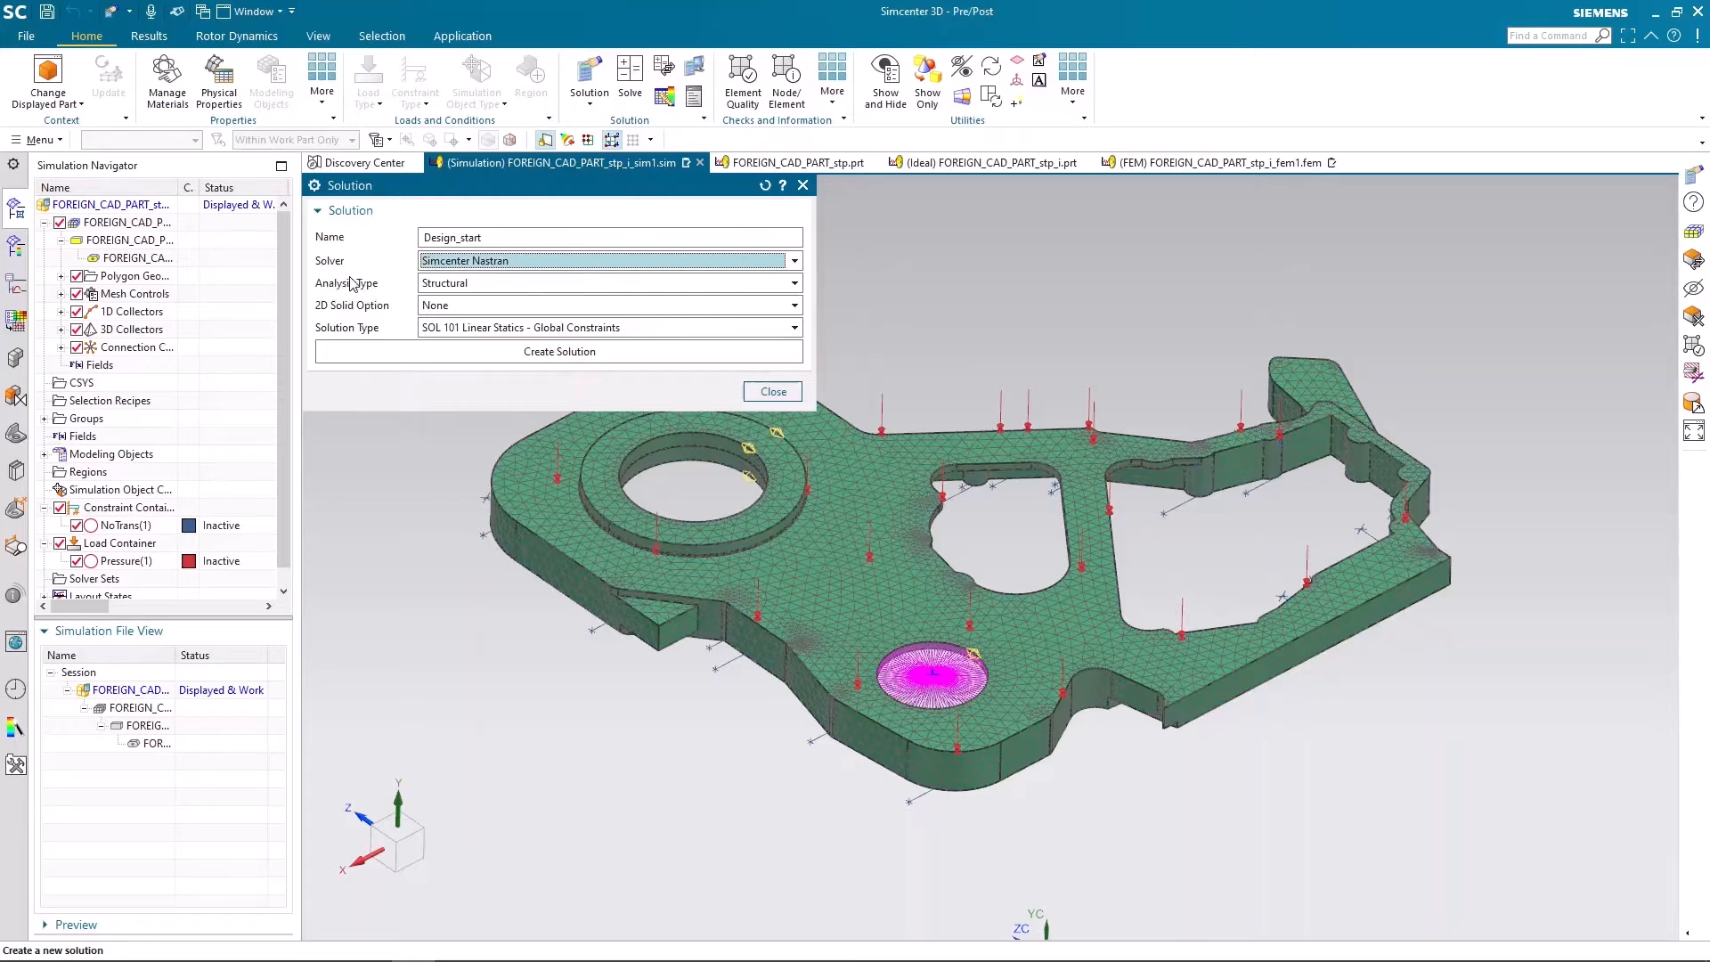
{"action": "left_click", "coordinate": [436, 289]}
{"action": "left_click", "coordinate": [448, 303]}
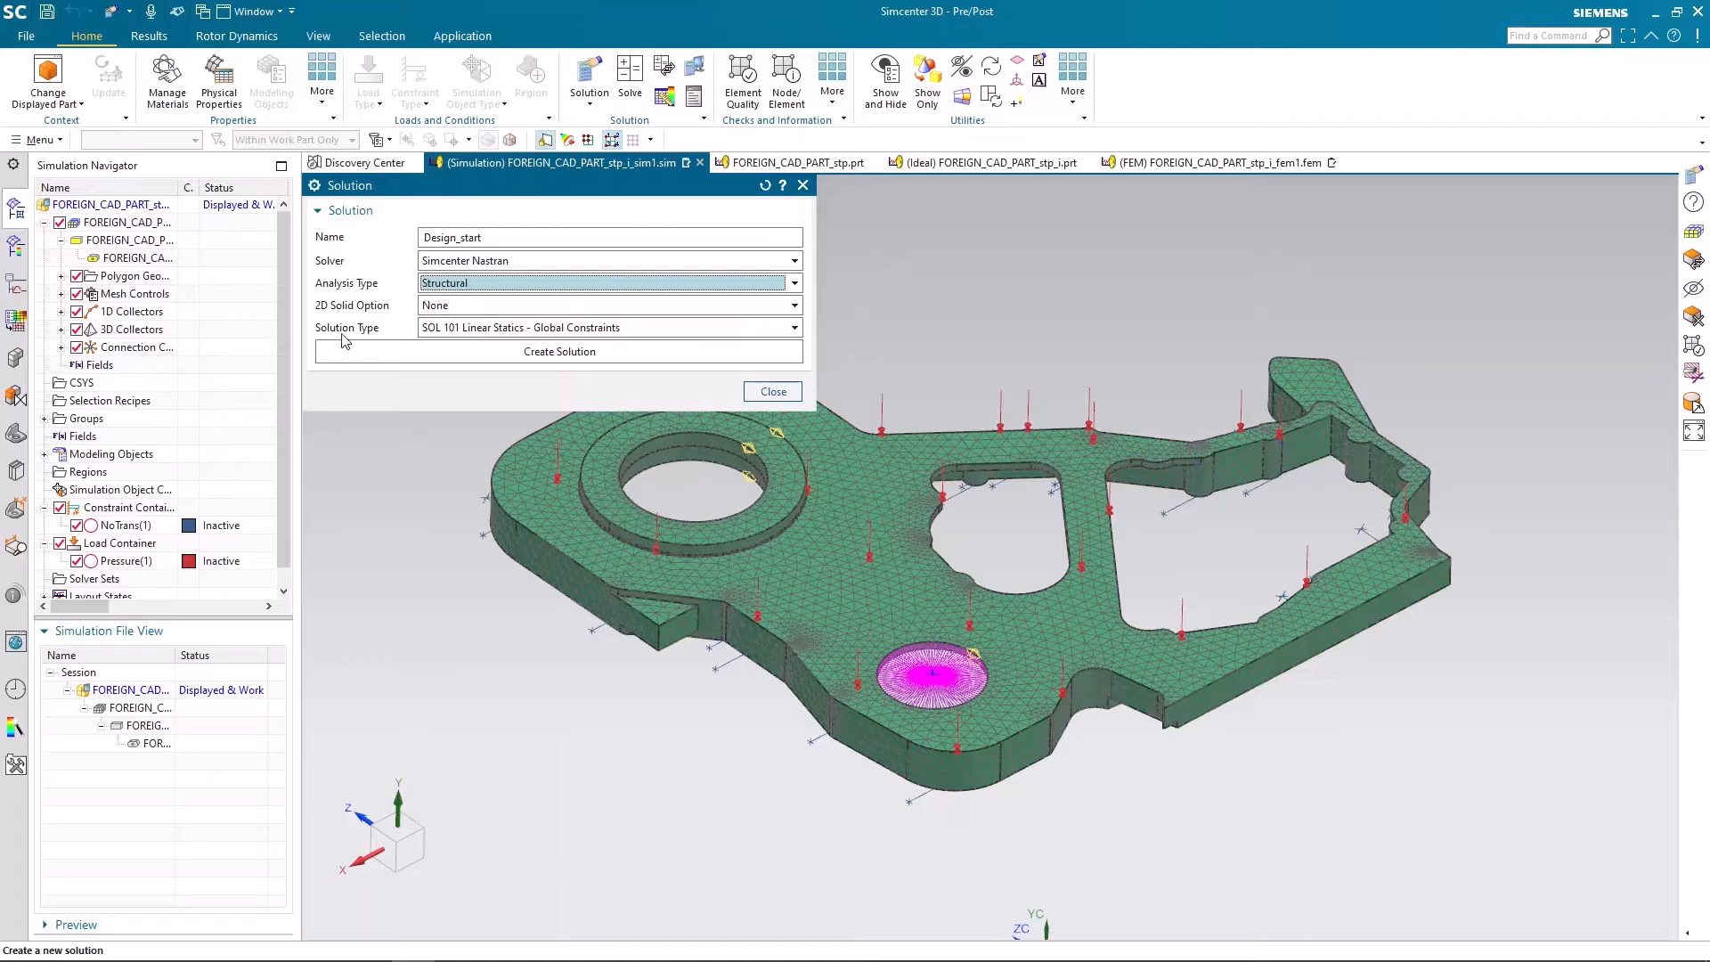
{"action": "left_click", "coordinate": [463, 328]}
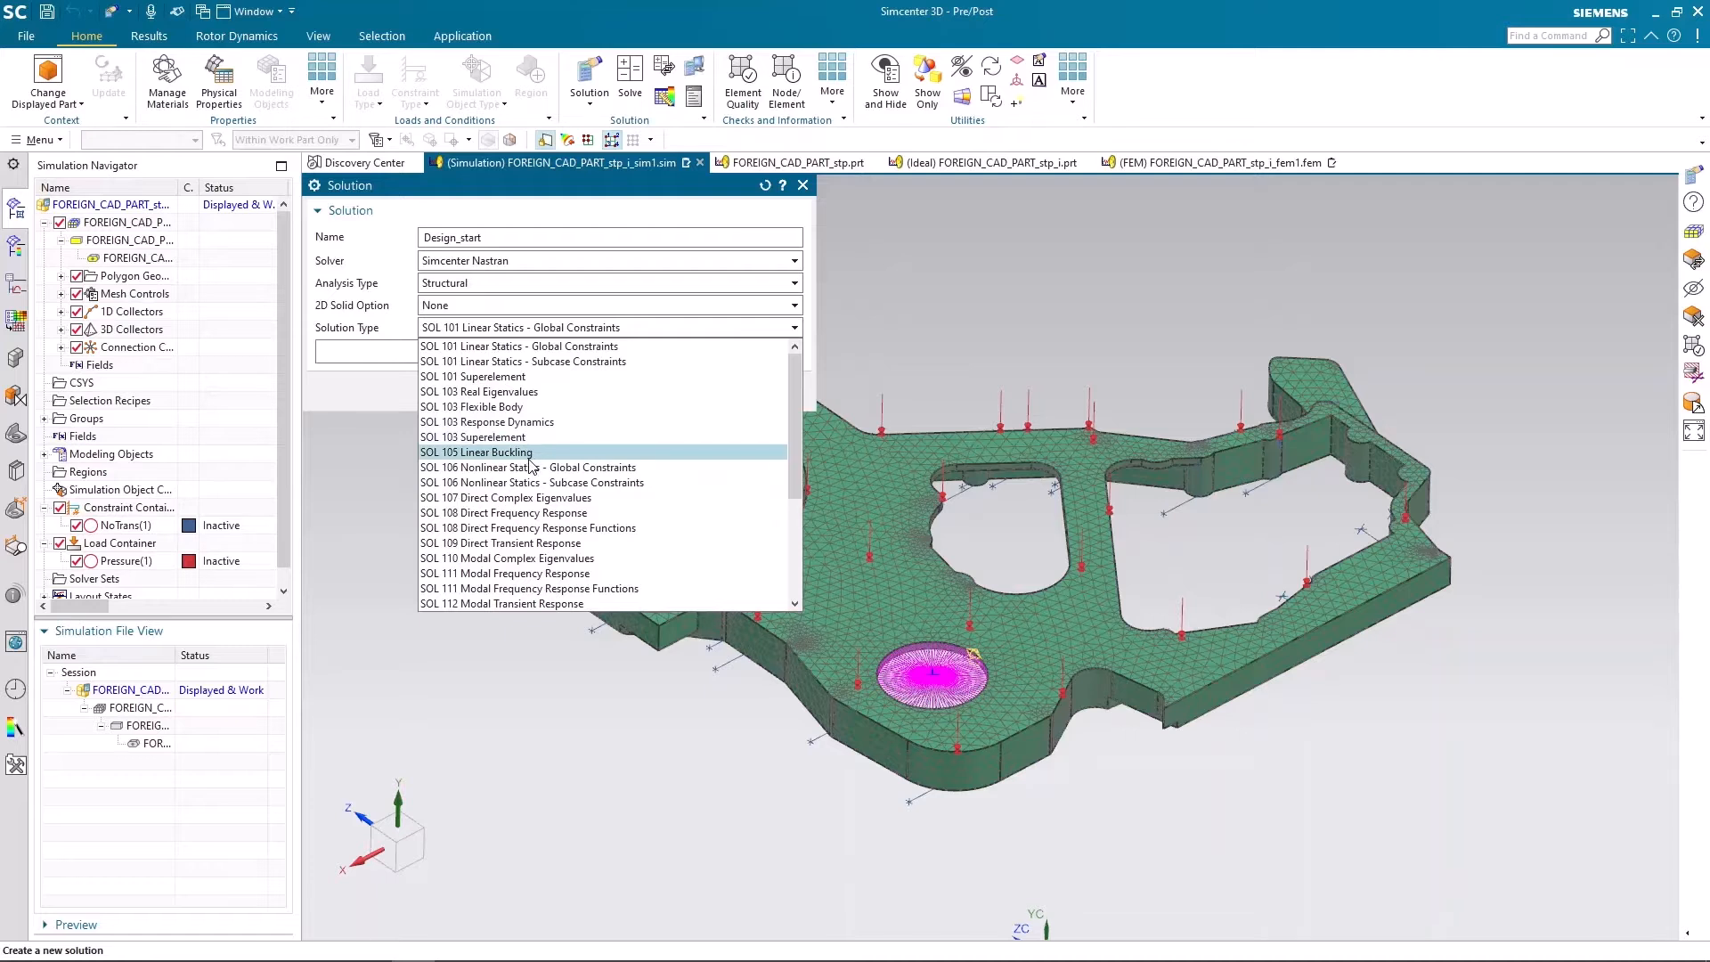
{"action": "left_click", "coordinate": [523, 349]}
{"action": "left_click", "coordinate": [525, 355]}
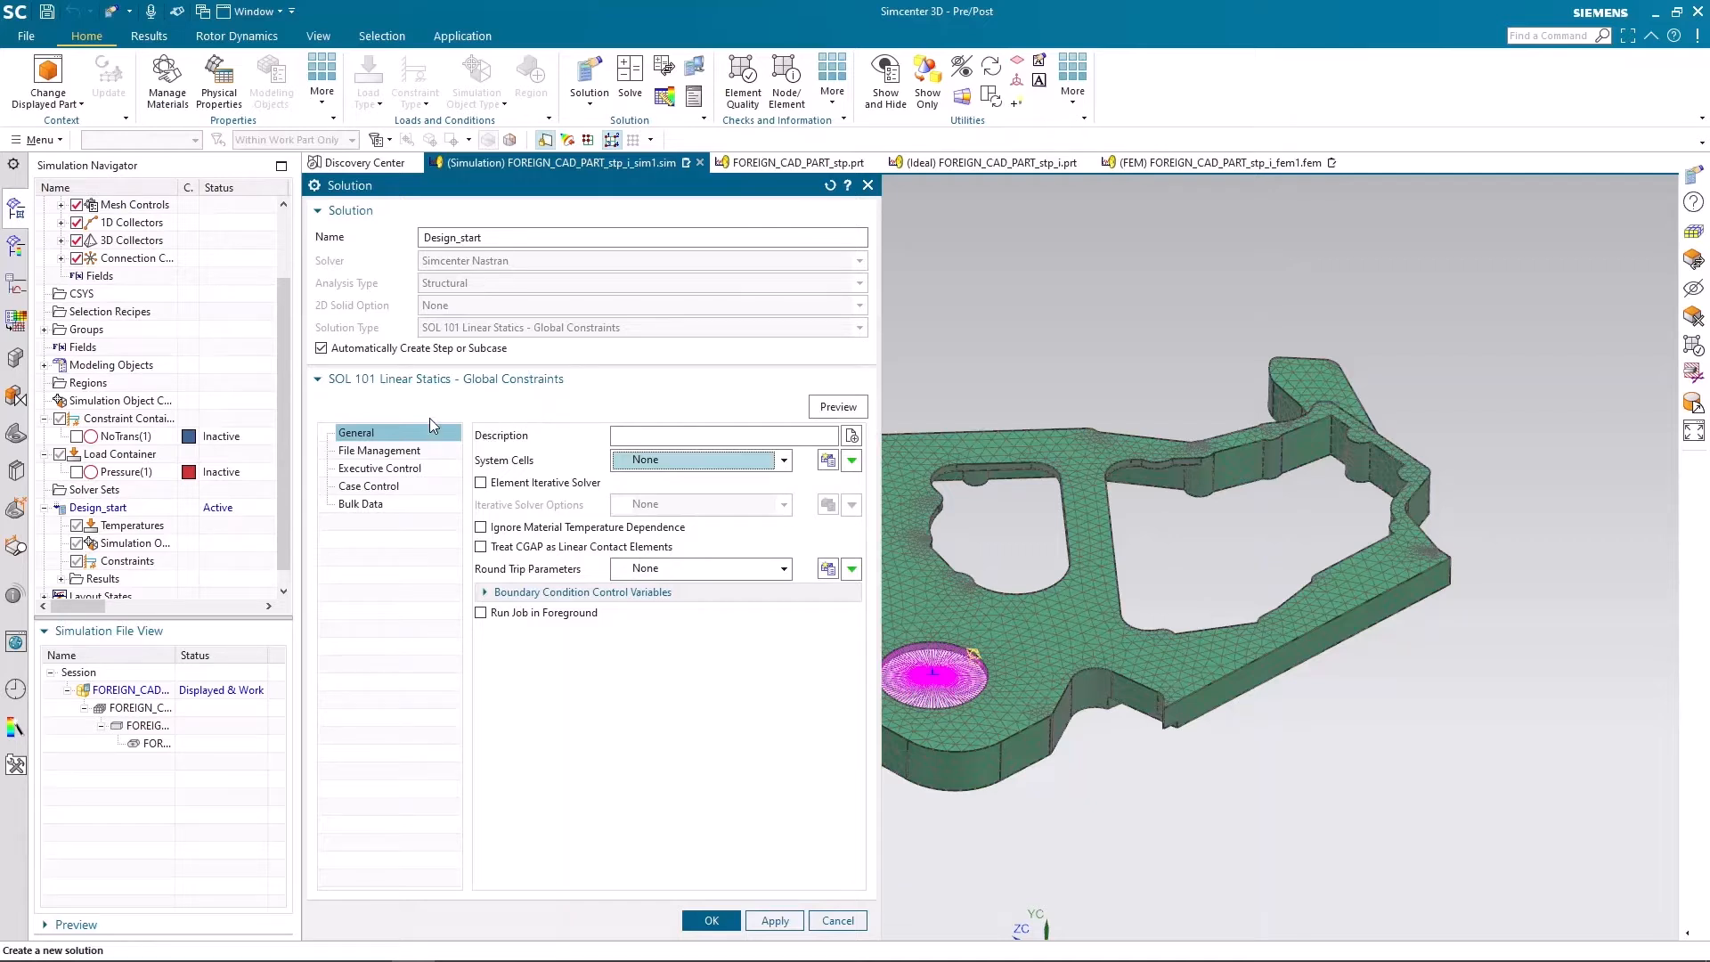
Step: Review the solution's executive control settings, choosing Default for the geometry check
{"action": "left_click", "coordinate": [417, 469]}
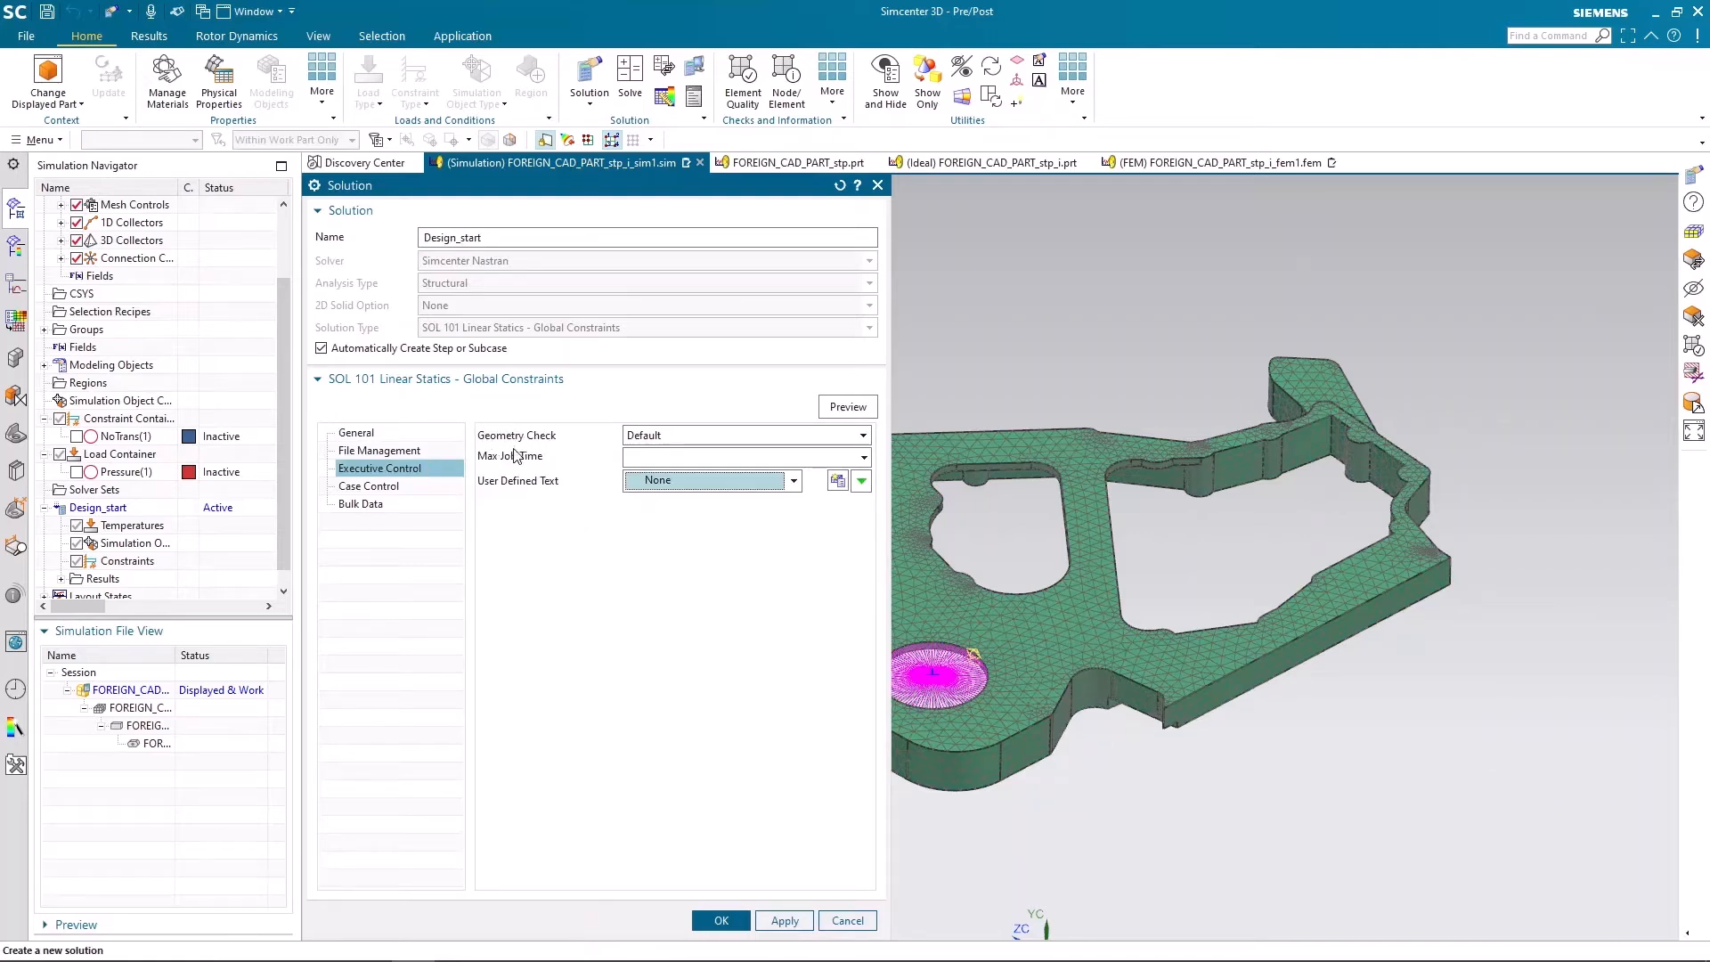
{"action": "left_click", "coordinate": [639, 439]}
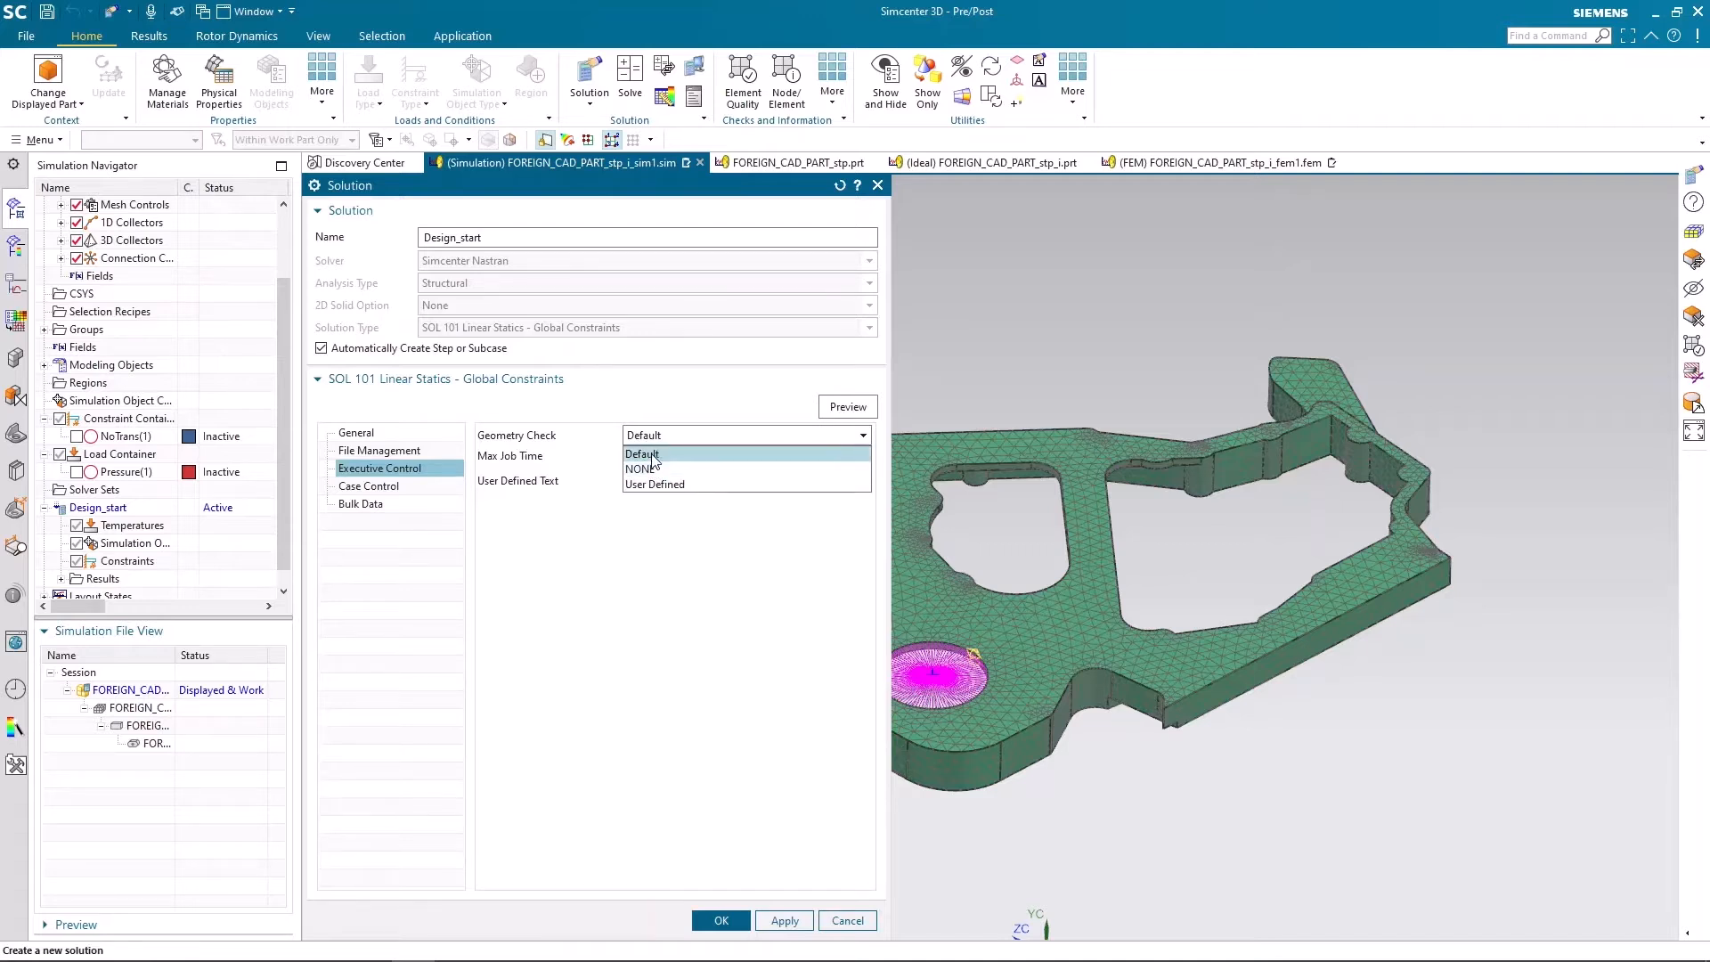
{"action": "left_click", "coordinate": [653, 456]}
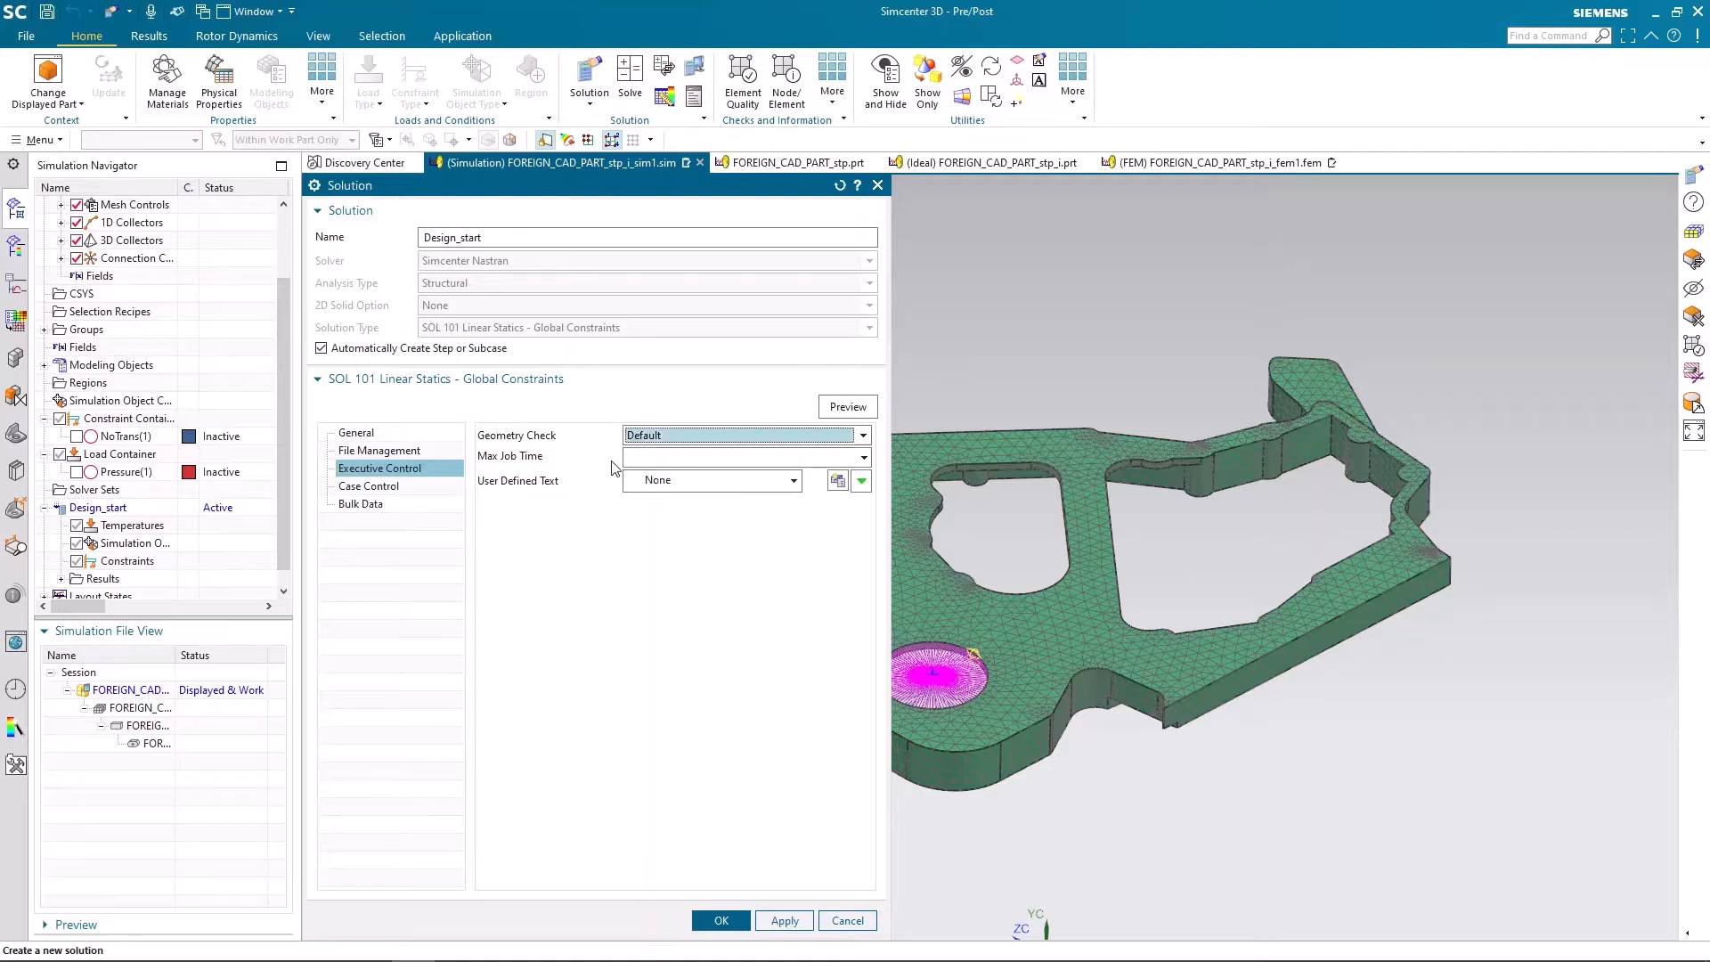
Step: Open the structural output requests from the case control settings and preview the requested outputs
{"action": "left_click", "coordinate": [408, 487]}
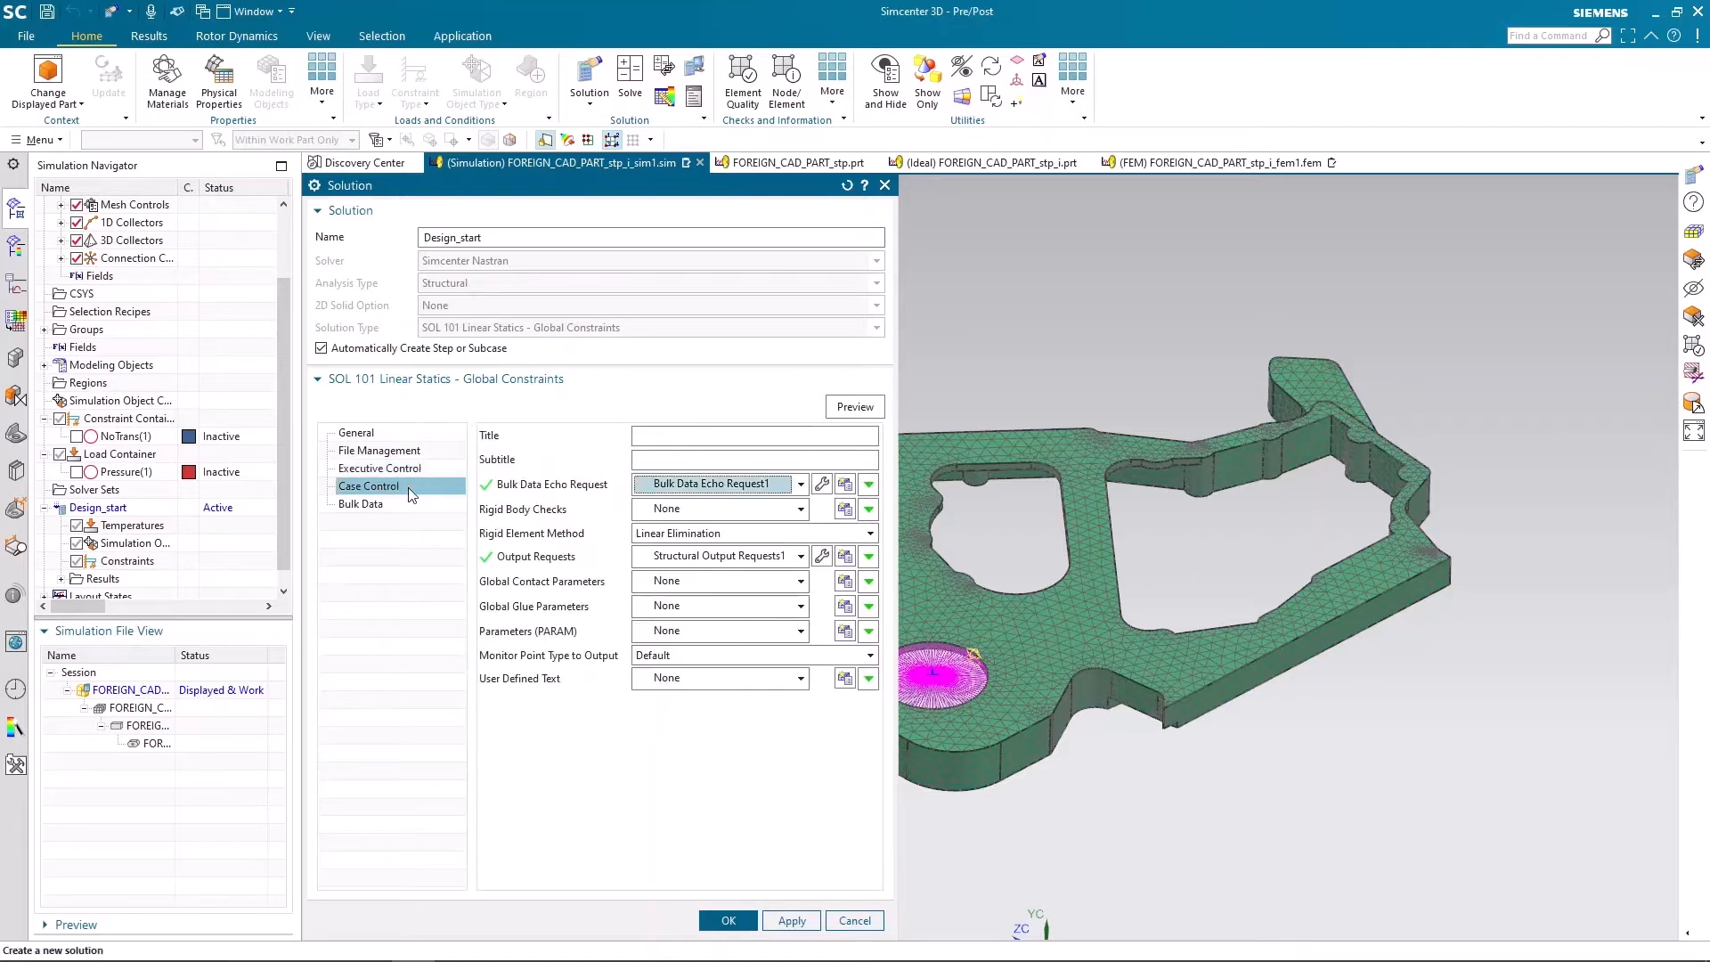
{"action": "left_click", "coordinate": [822, 556]}
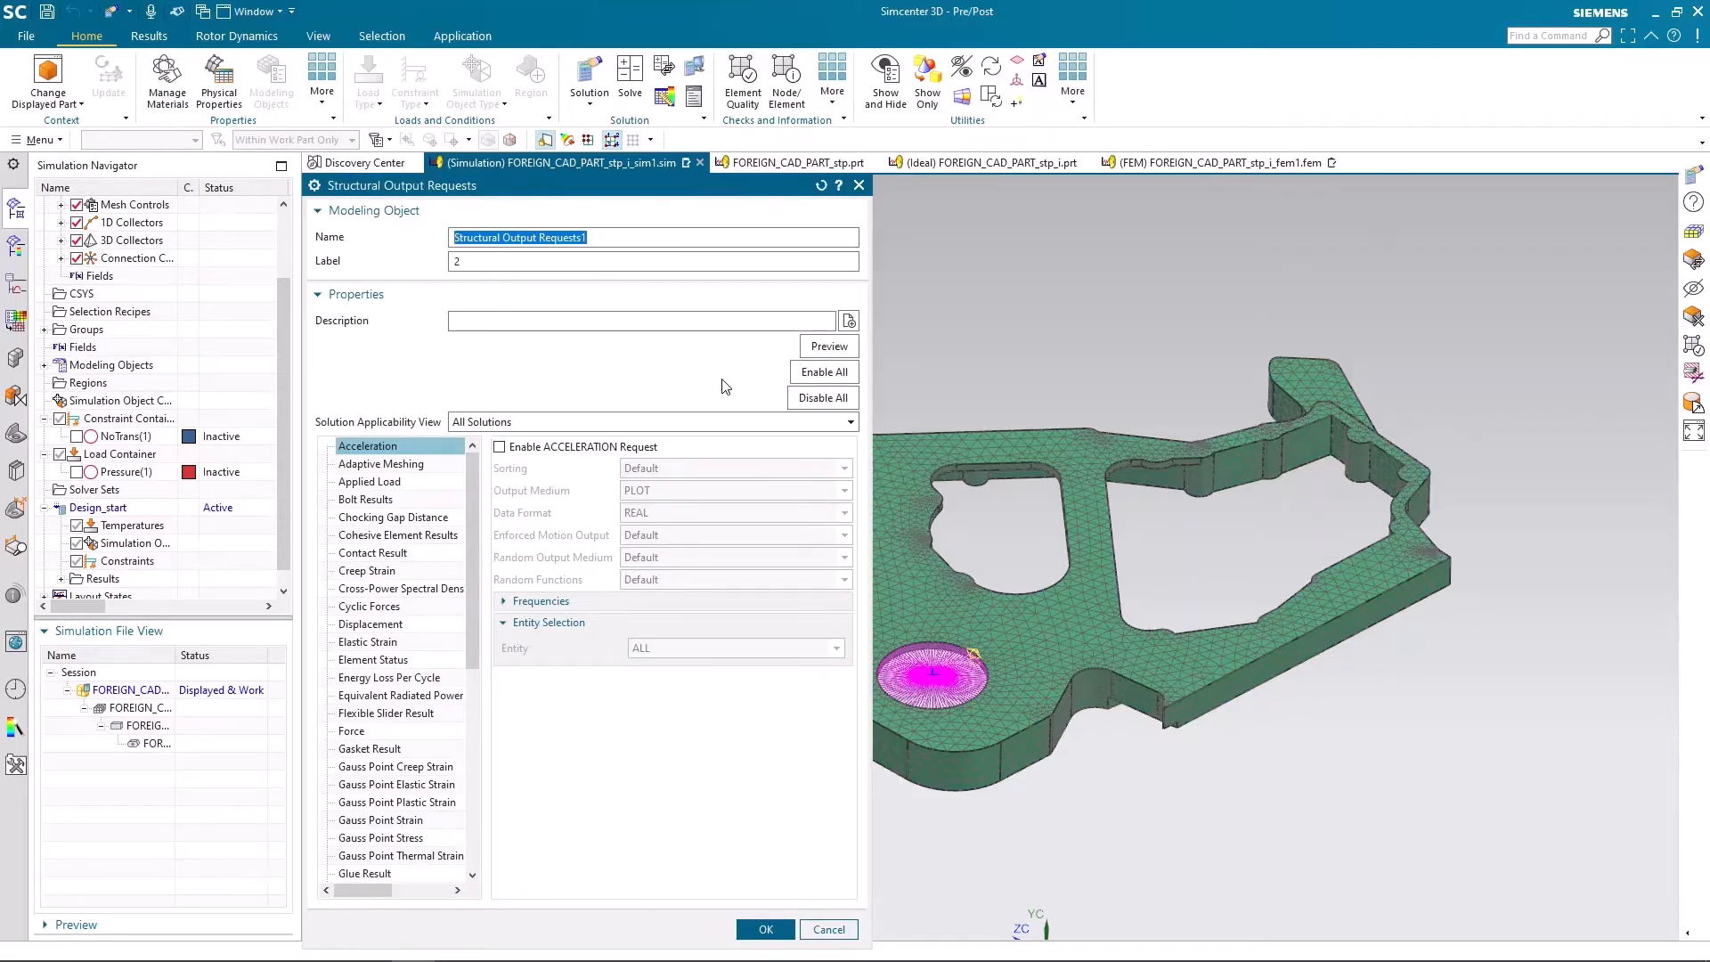
{"action": "left_click", "coordinate": [818, 349]}
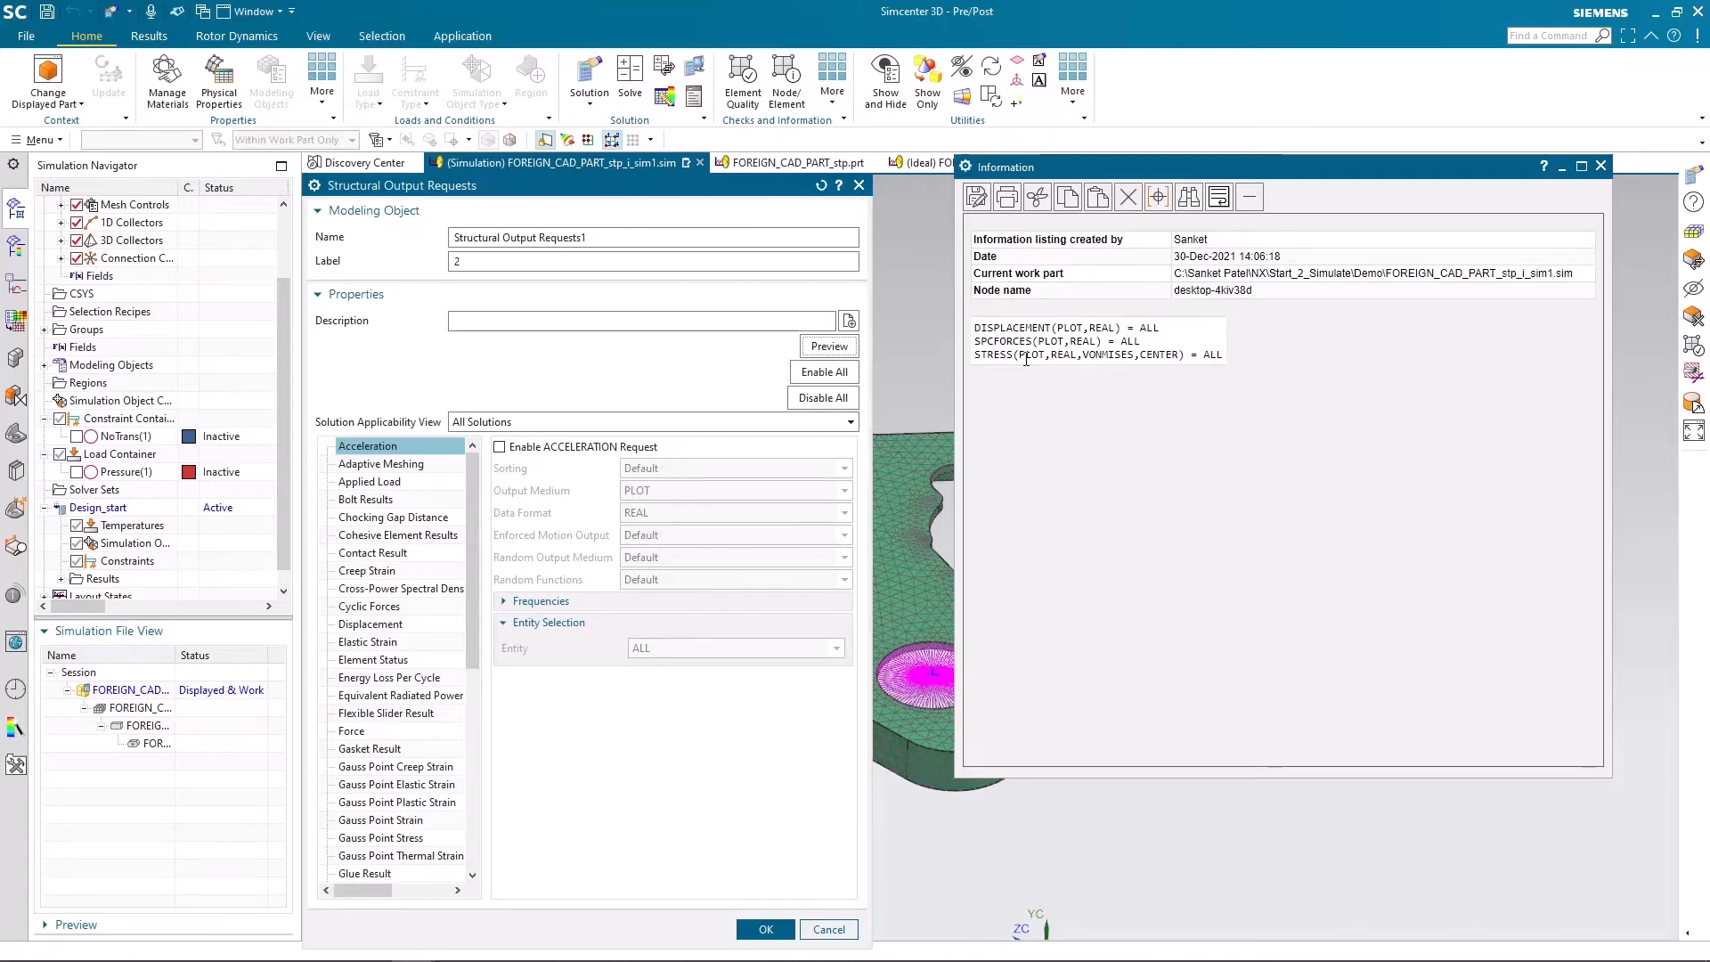
{"action": "left_click", "coordinate": [1600, 166]}
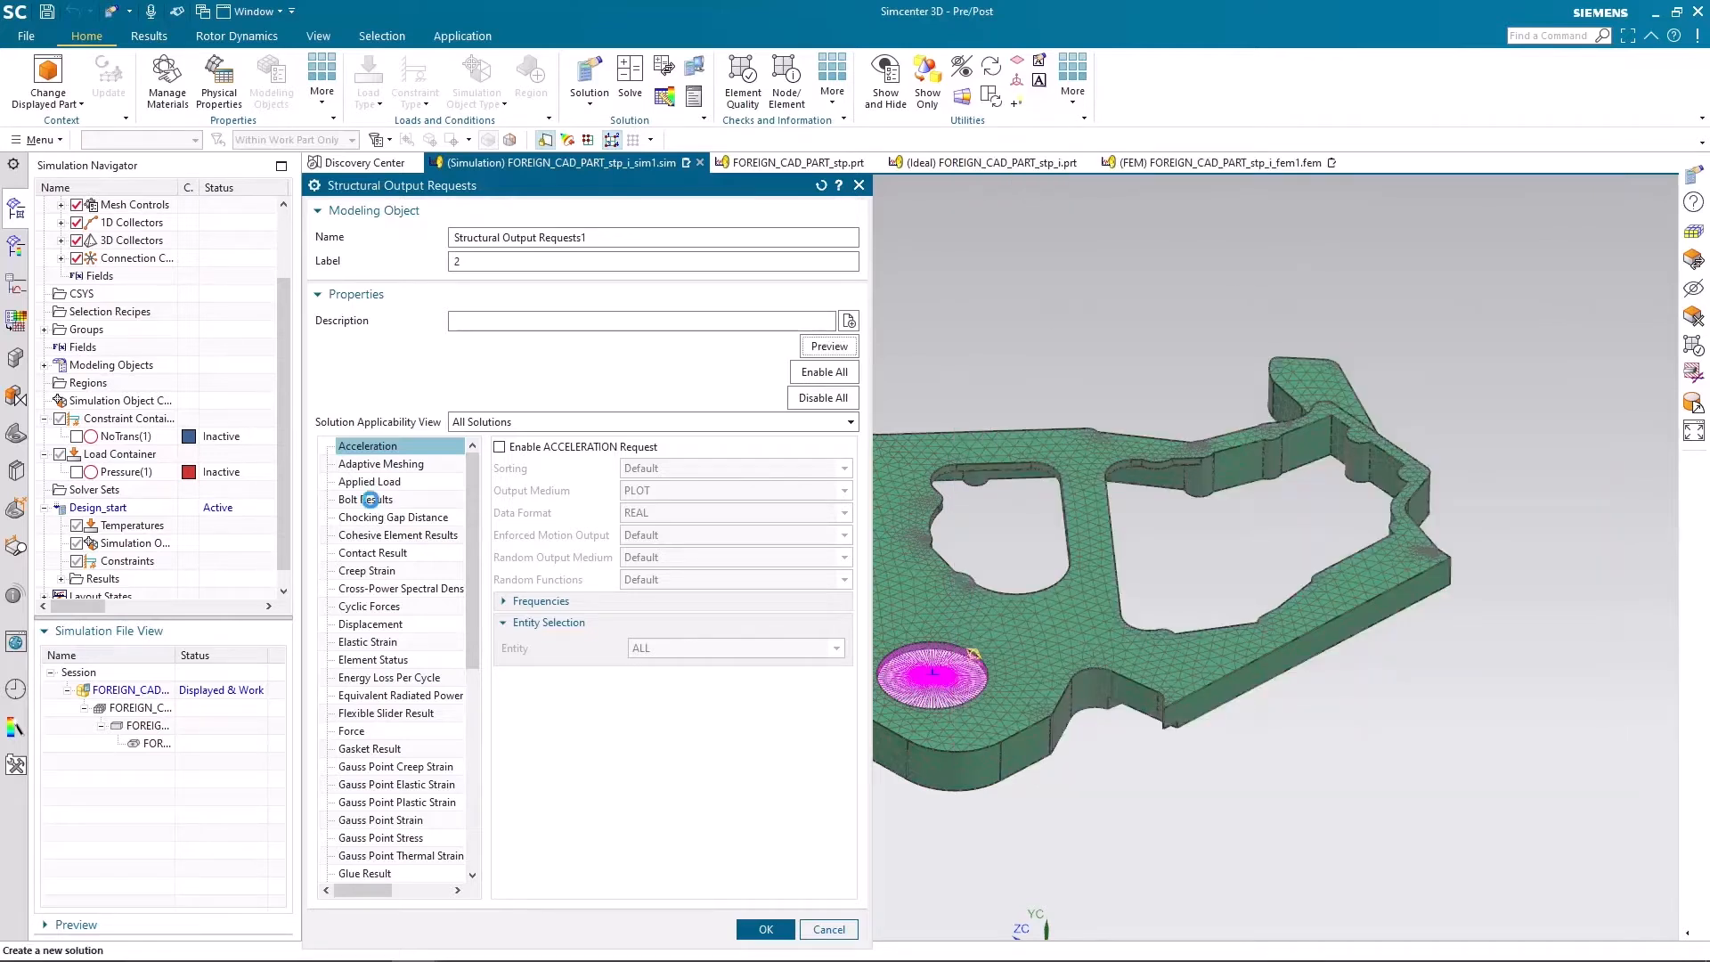
Step: Examine the output request settings for bolt results, temperature, displacement and stress
{"action": "left_click", "coordinate": [371, 502]}
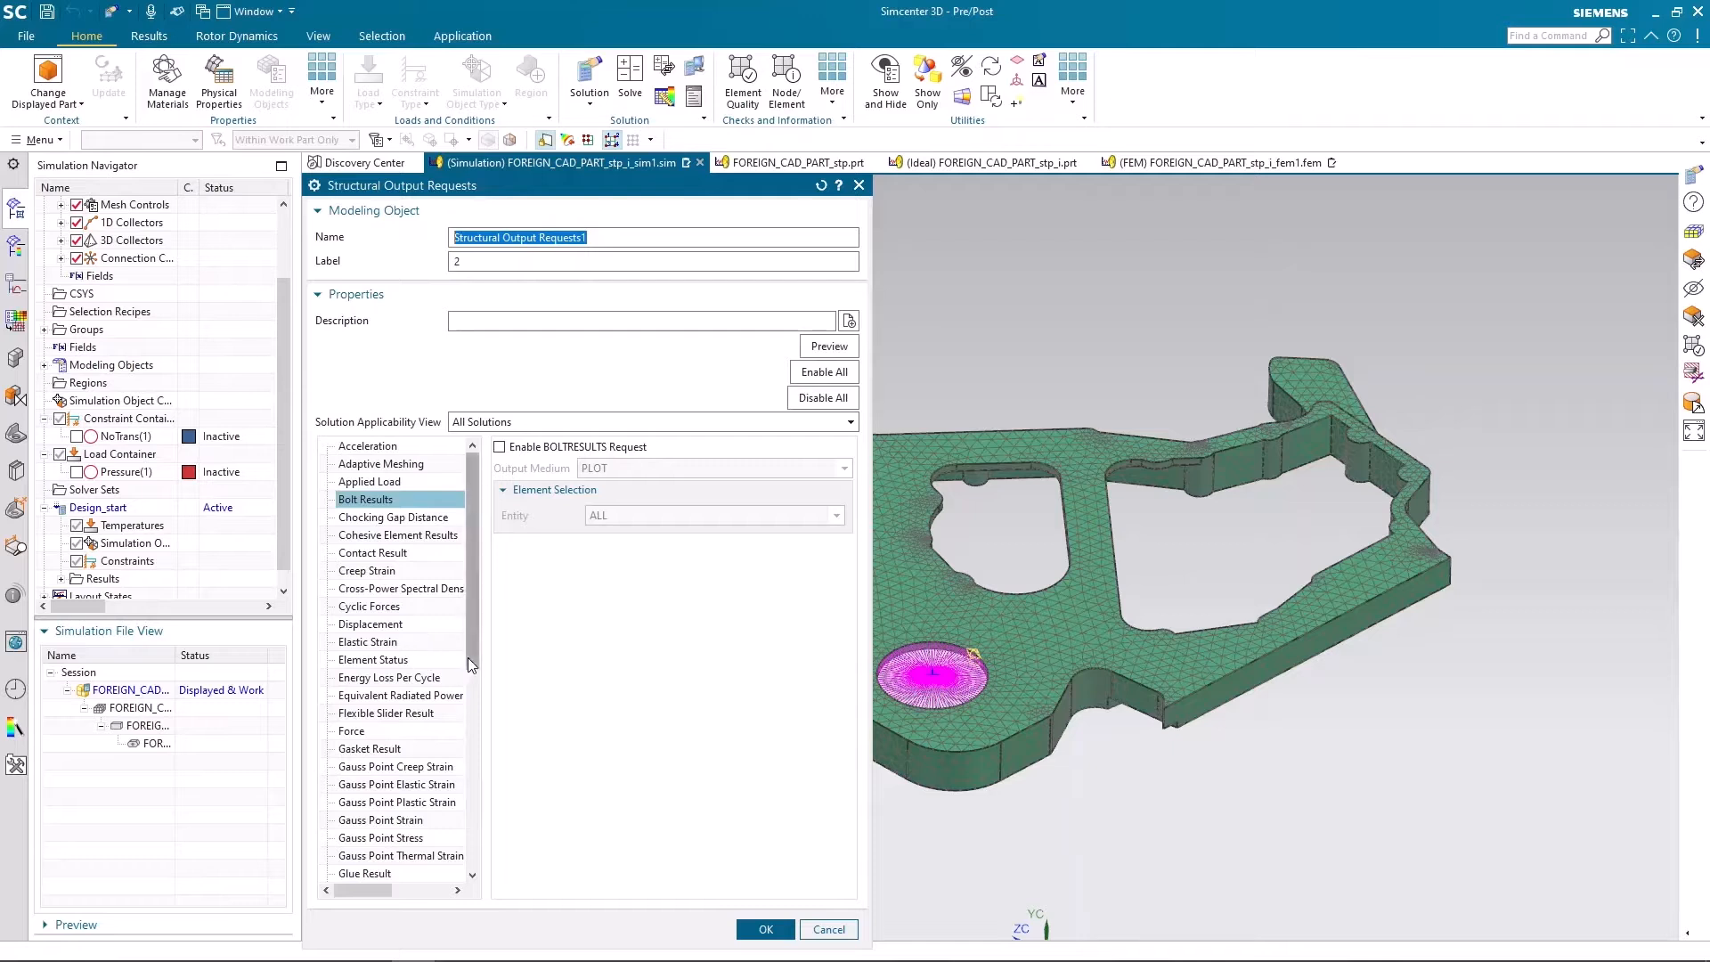
{"action": "left_click_drag", "start_coordinate": [470, 664], "coordinate": [461, 886]}
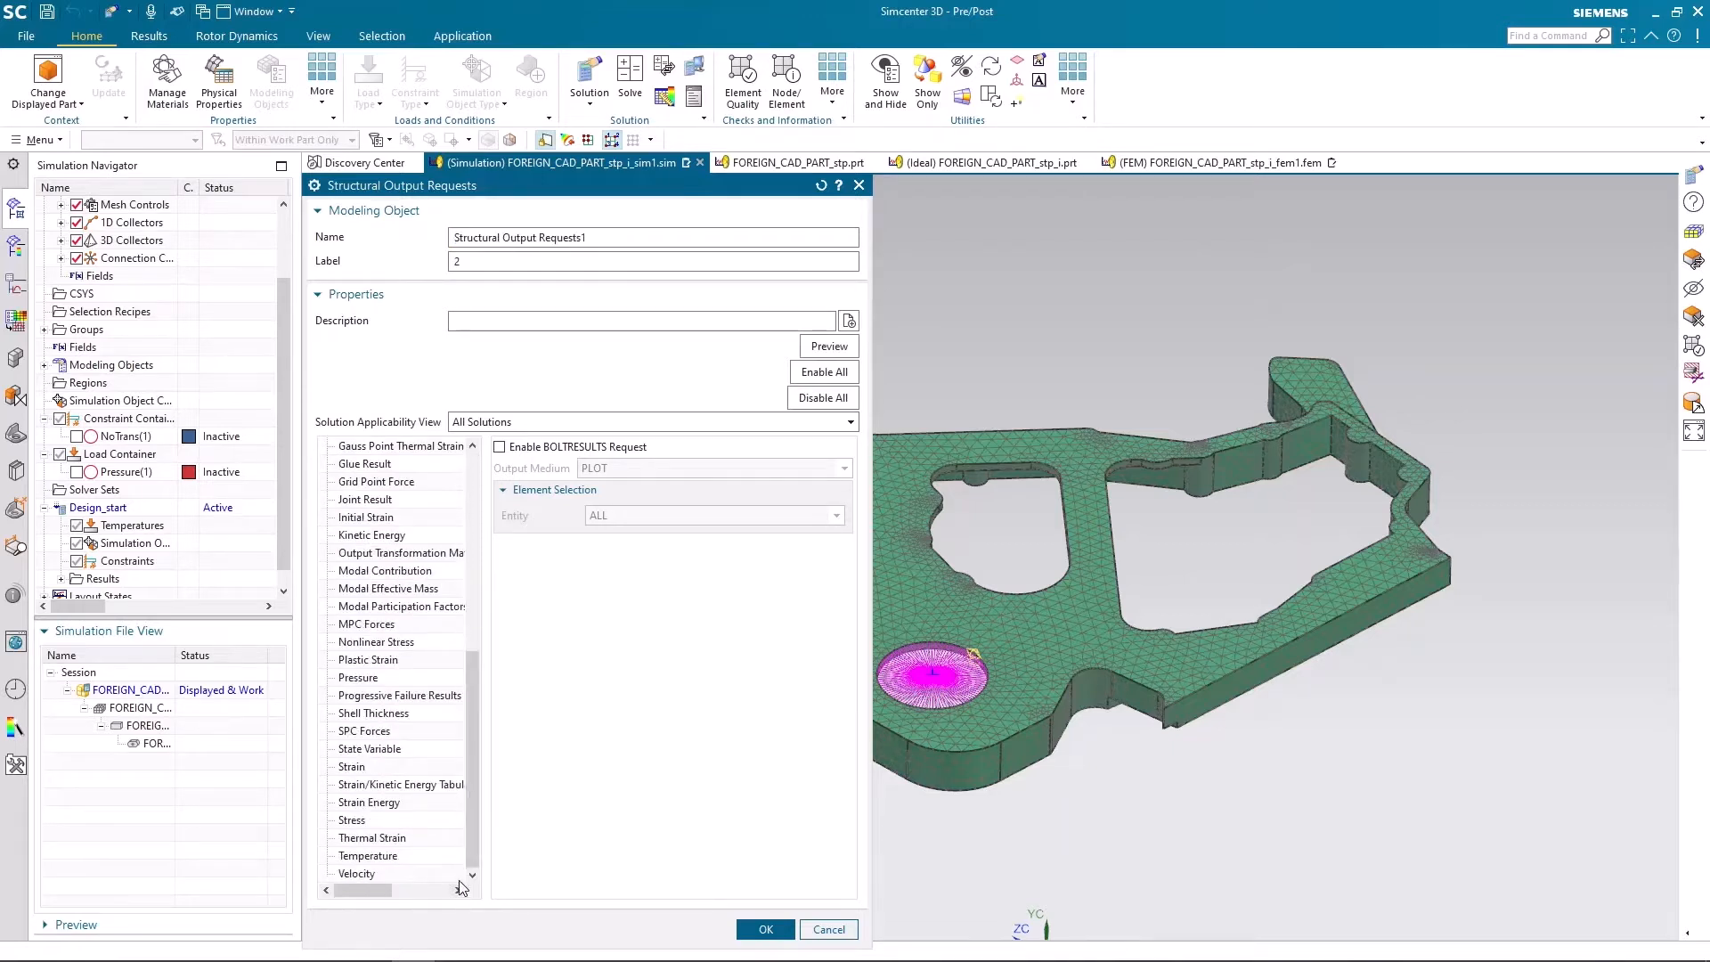
{"action": "left_click", "coordinate": [397, 856]}
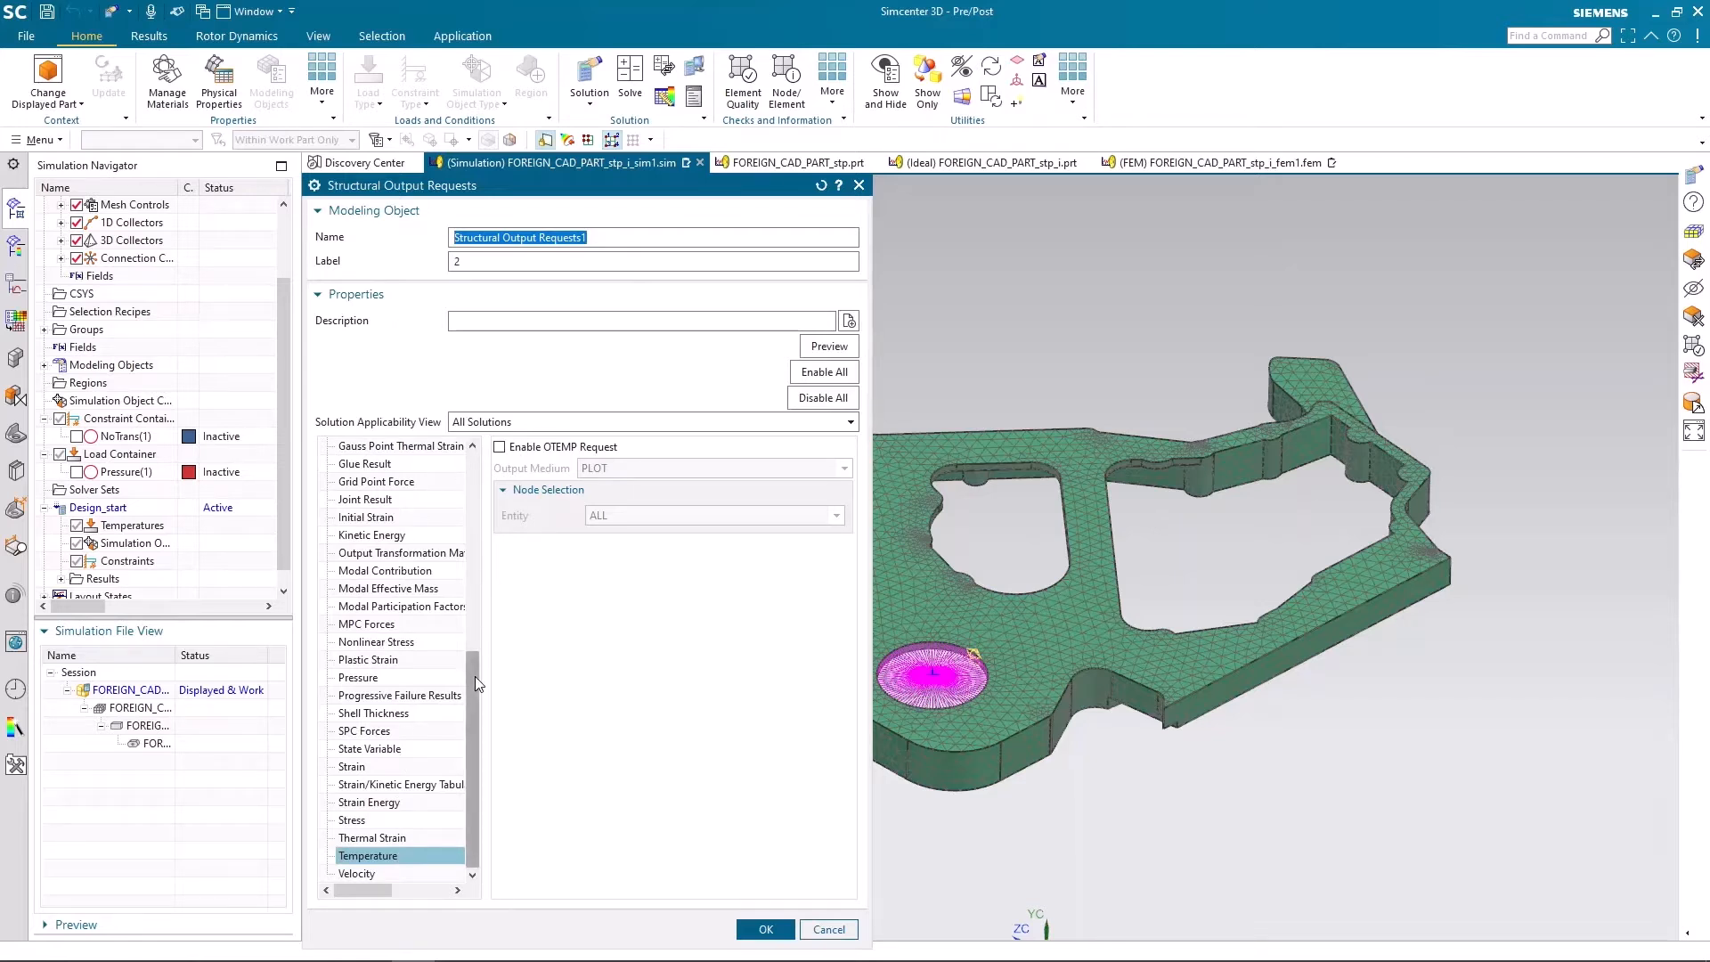
{"action": "left_click_drag", "start_coordinate": [474, 676], "coordinate": [473, 519]}
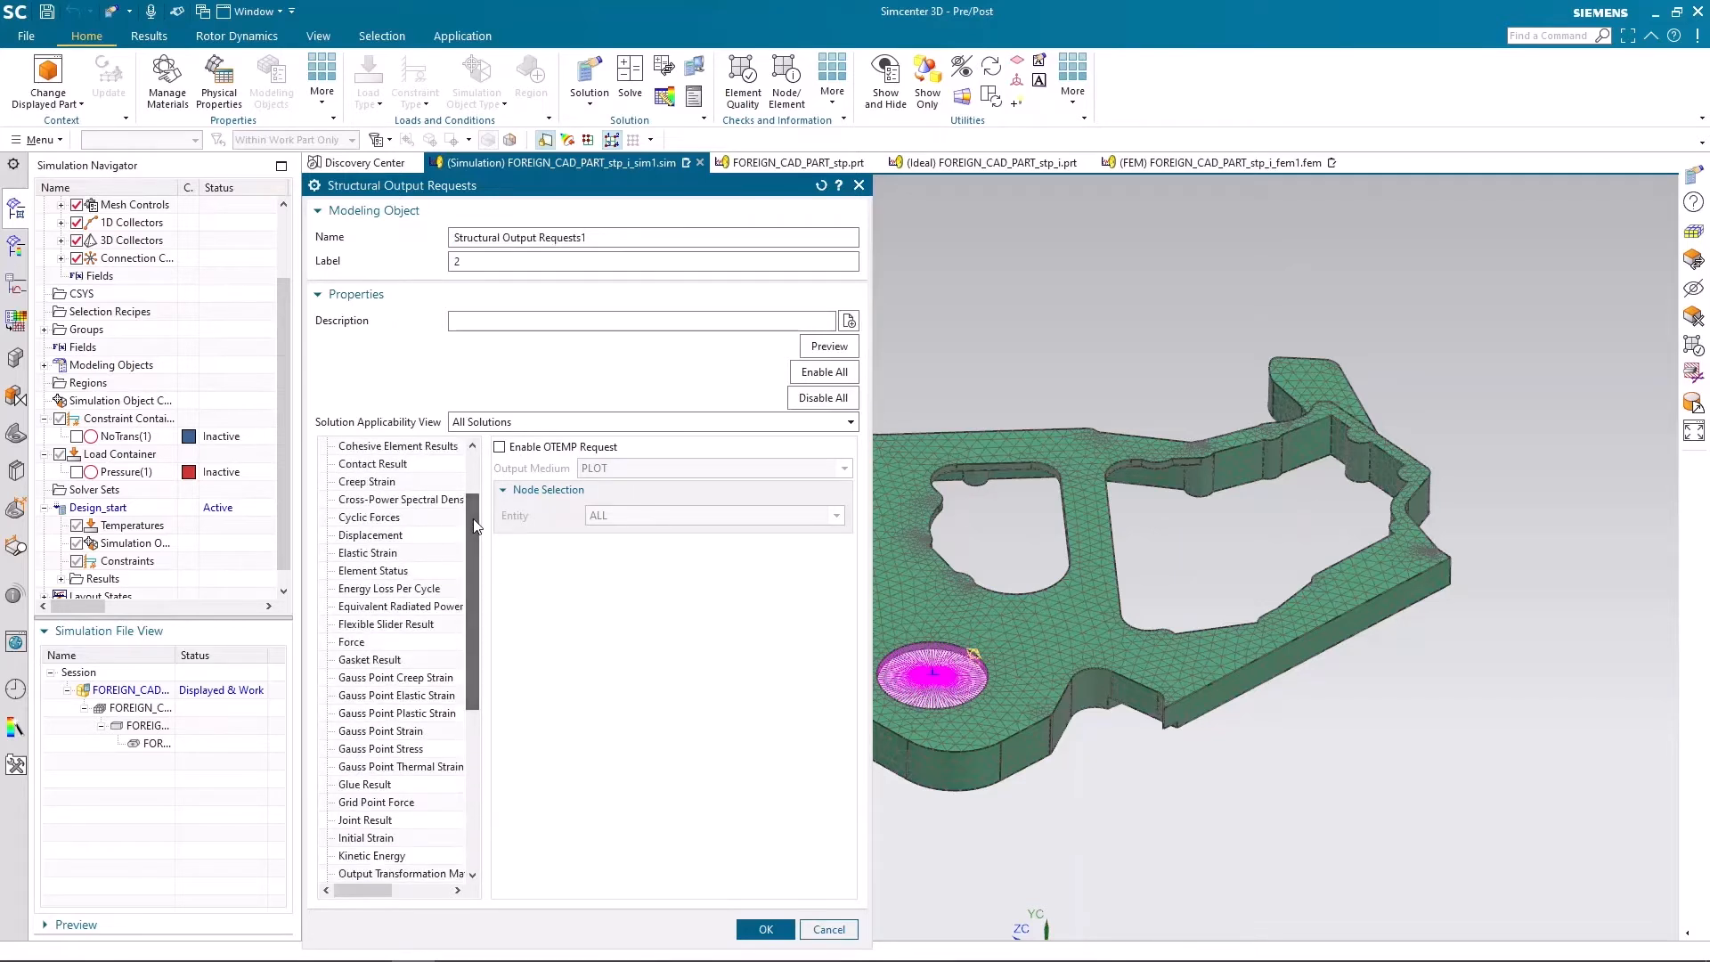
{"action": "left_click", "coordinate": [405, 537]}
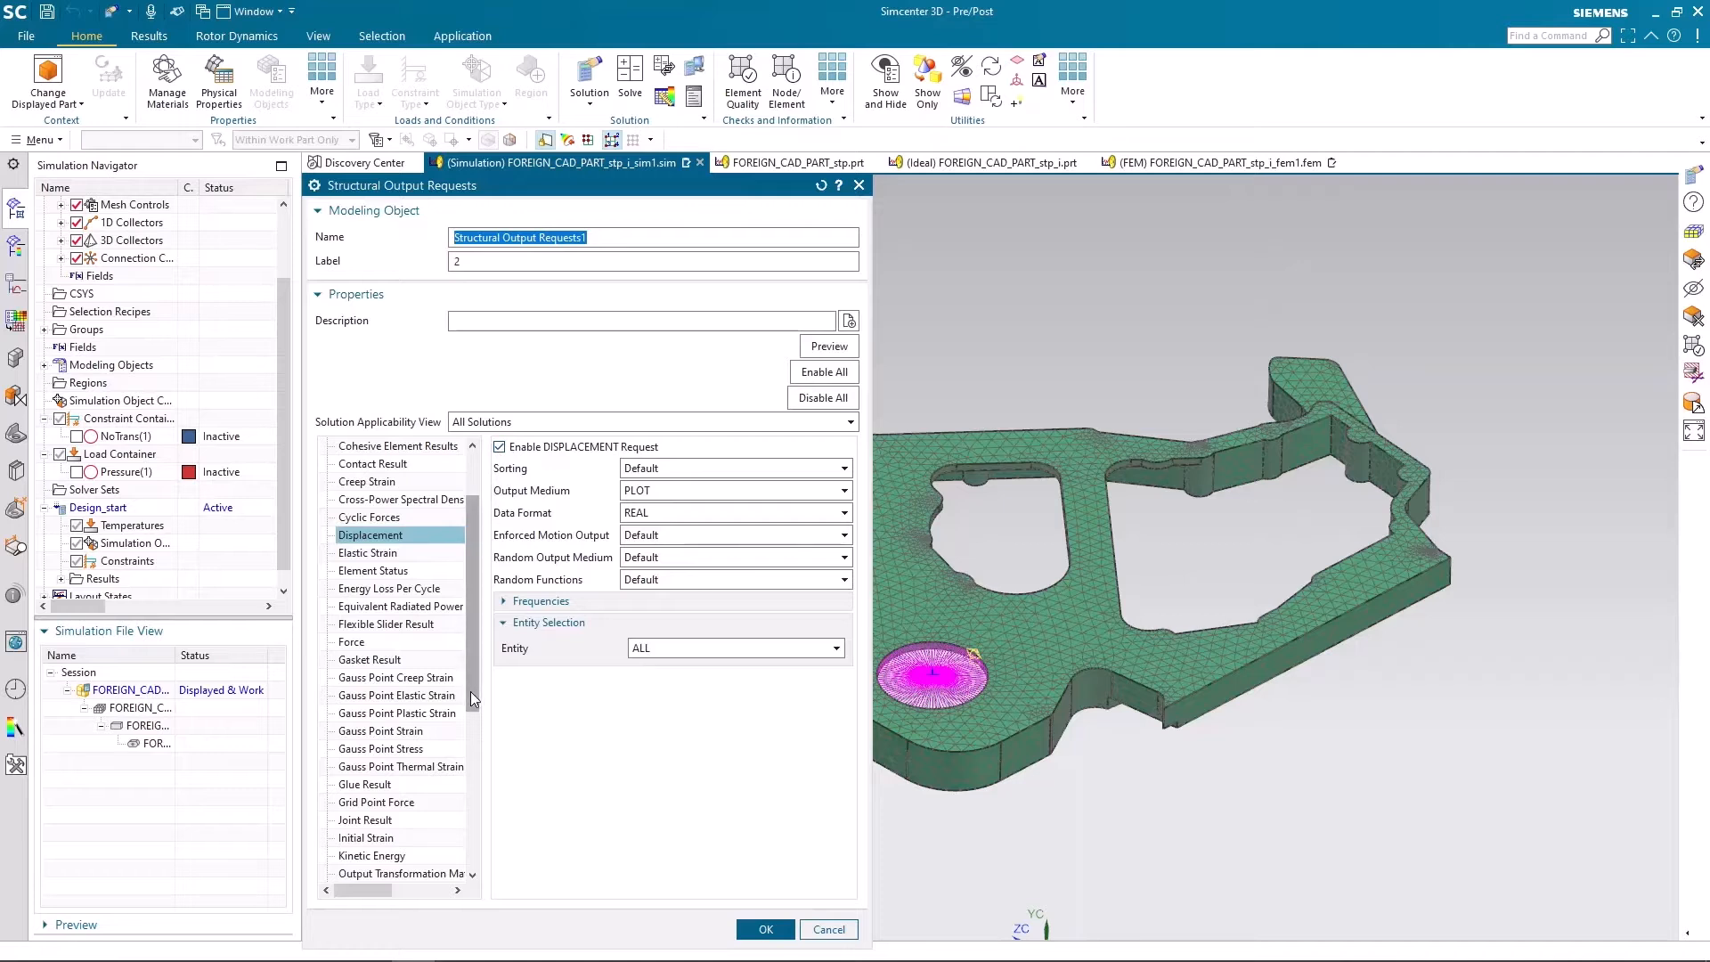
{"action": "left_click_drag", "start_coordinate": [473, 693], "coordinate": [472, 842]}
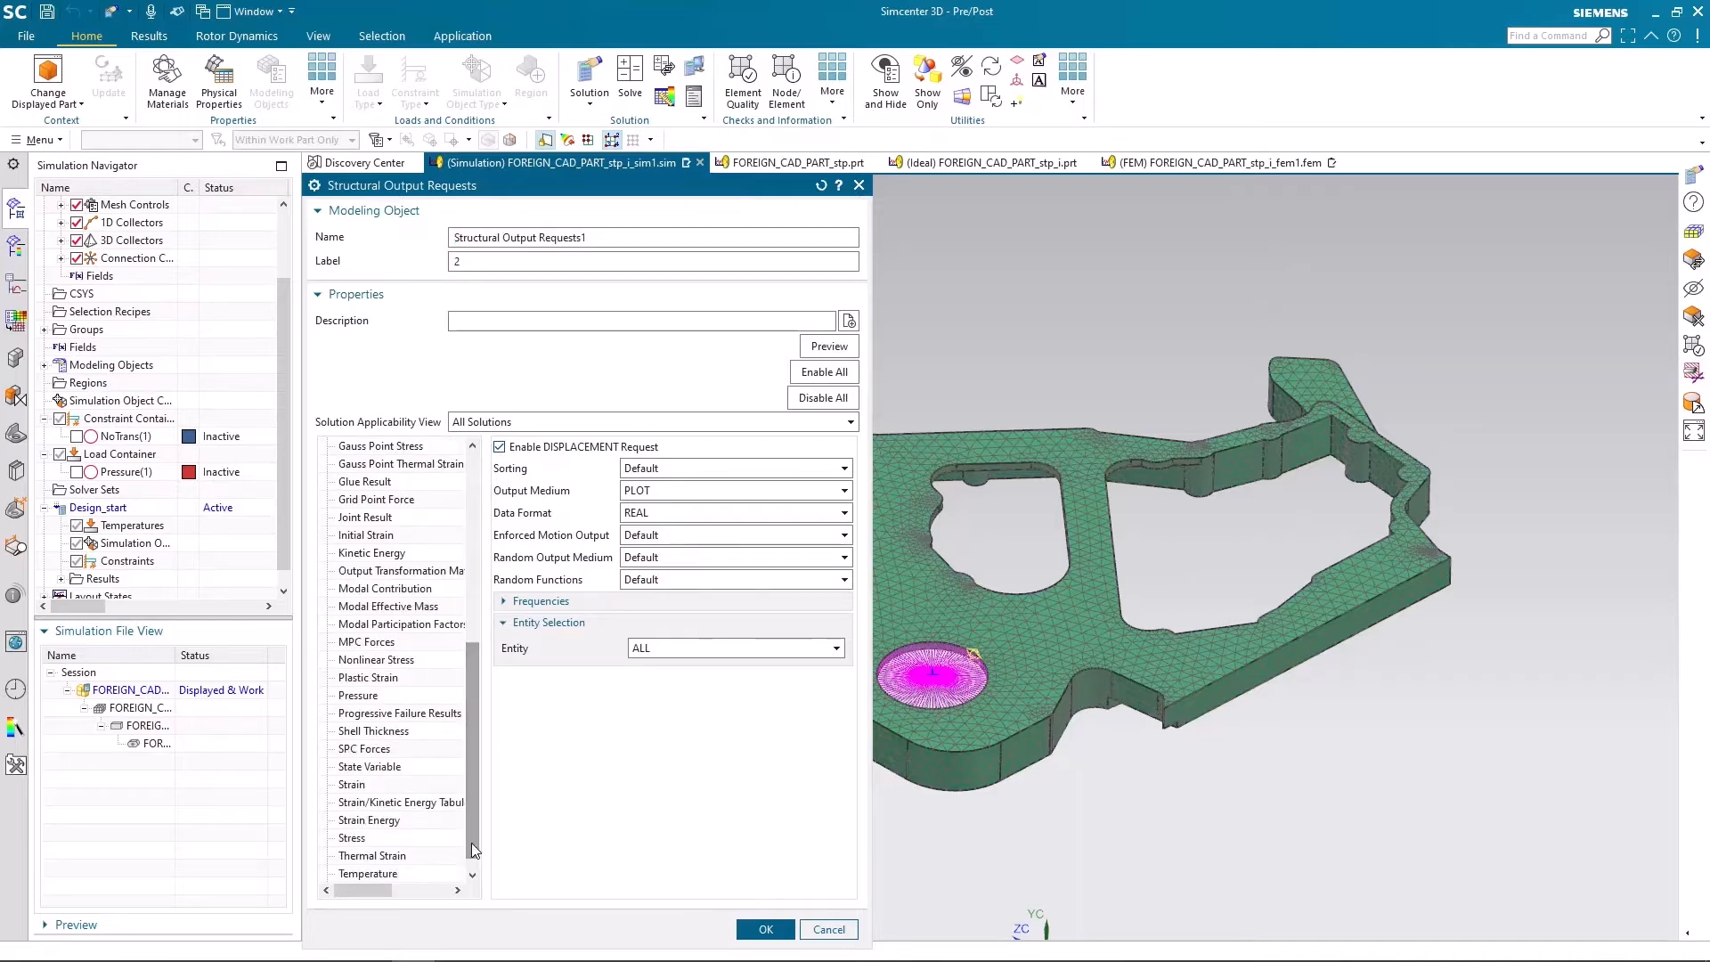
{"action": "left_click", "coordinate": [376, 838]}
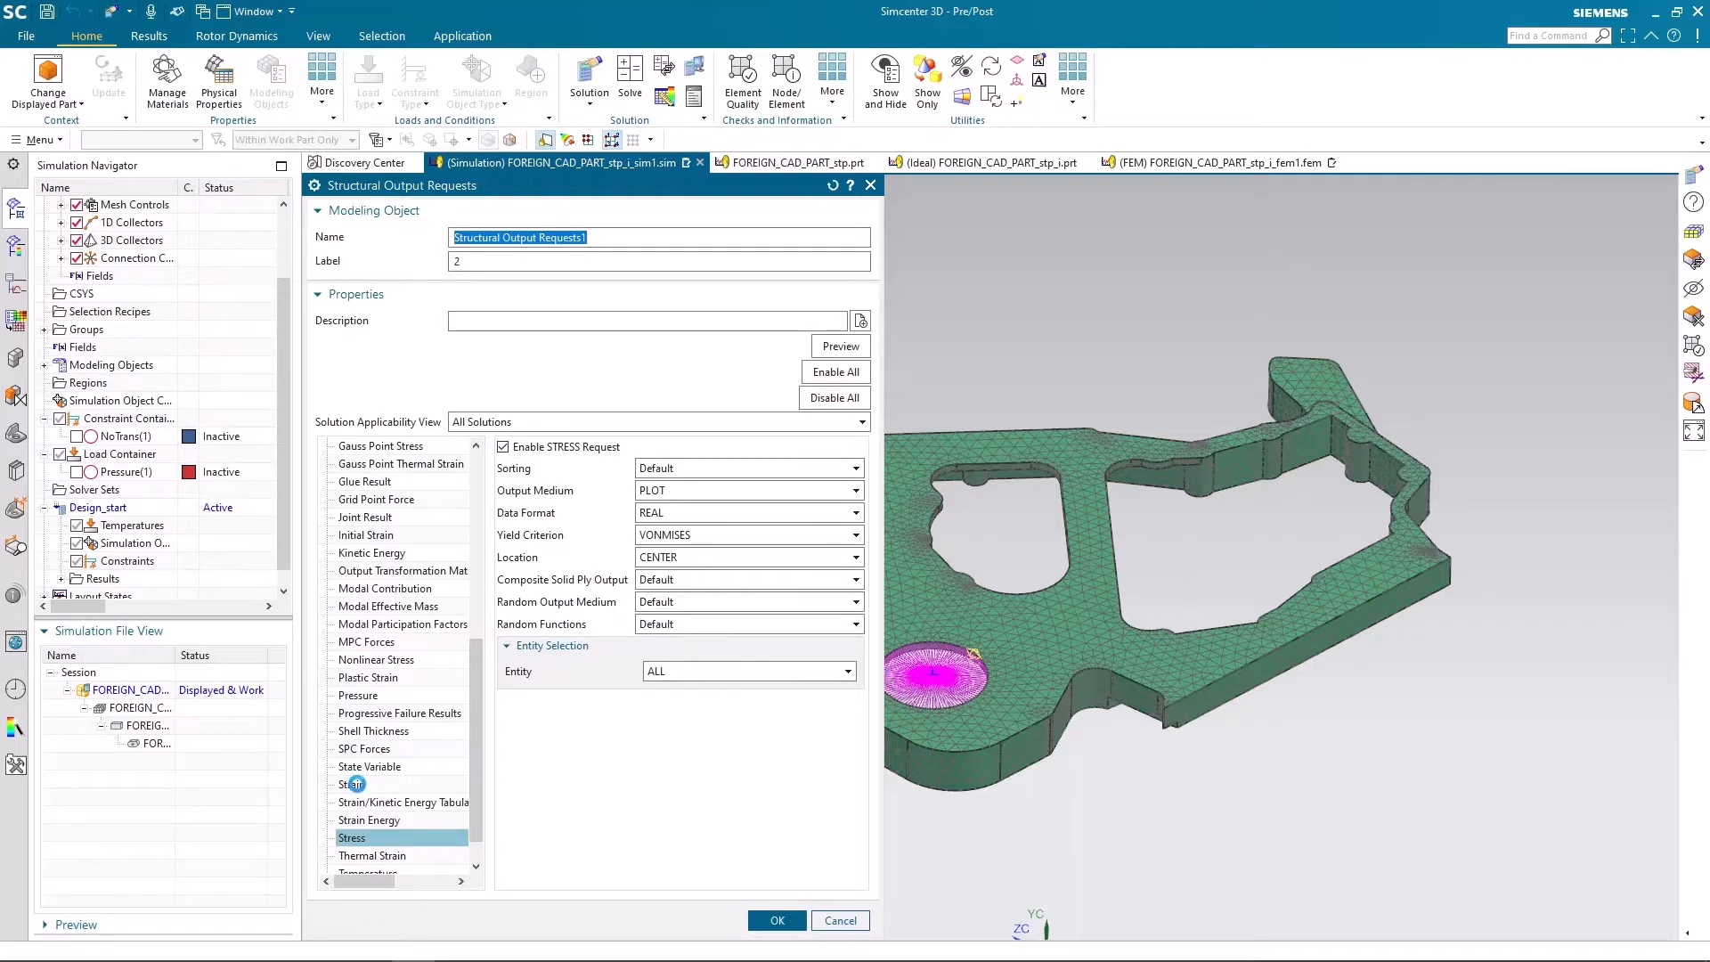
Step: Enable the STRAIN request in the structural output requests, preview the outputs, and accept the solution settings
{"action": "left_click", "coordinate": [358, 786]}
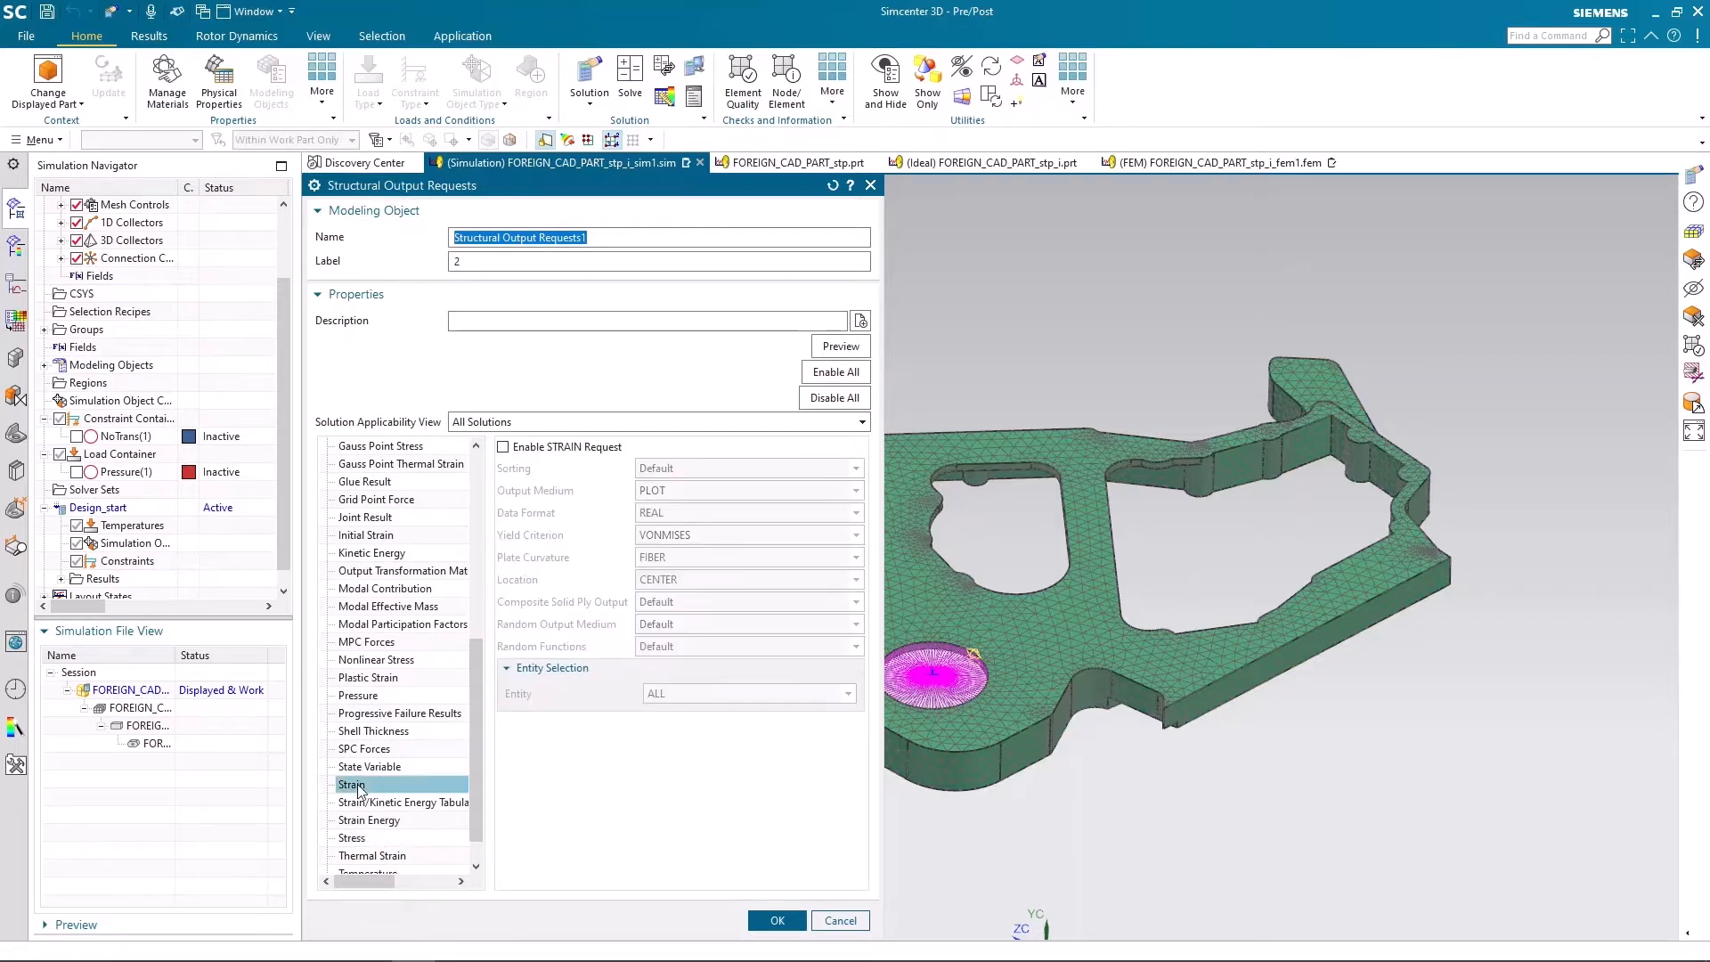
{"action": "left_click", "coordinate": [503, 447]}
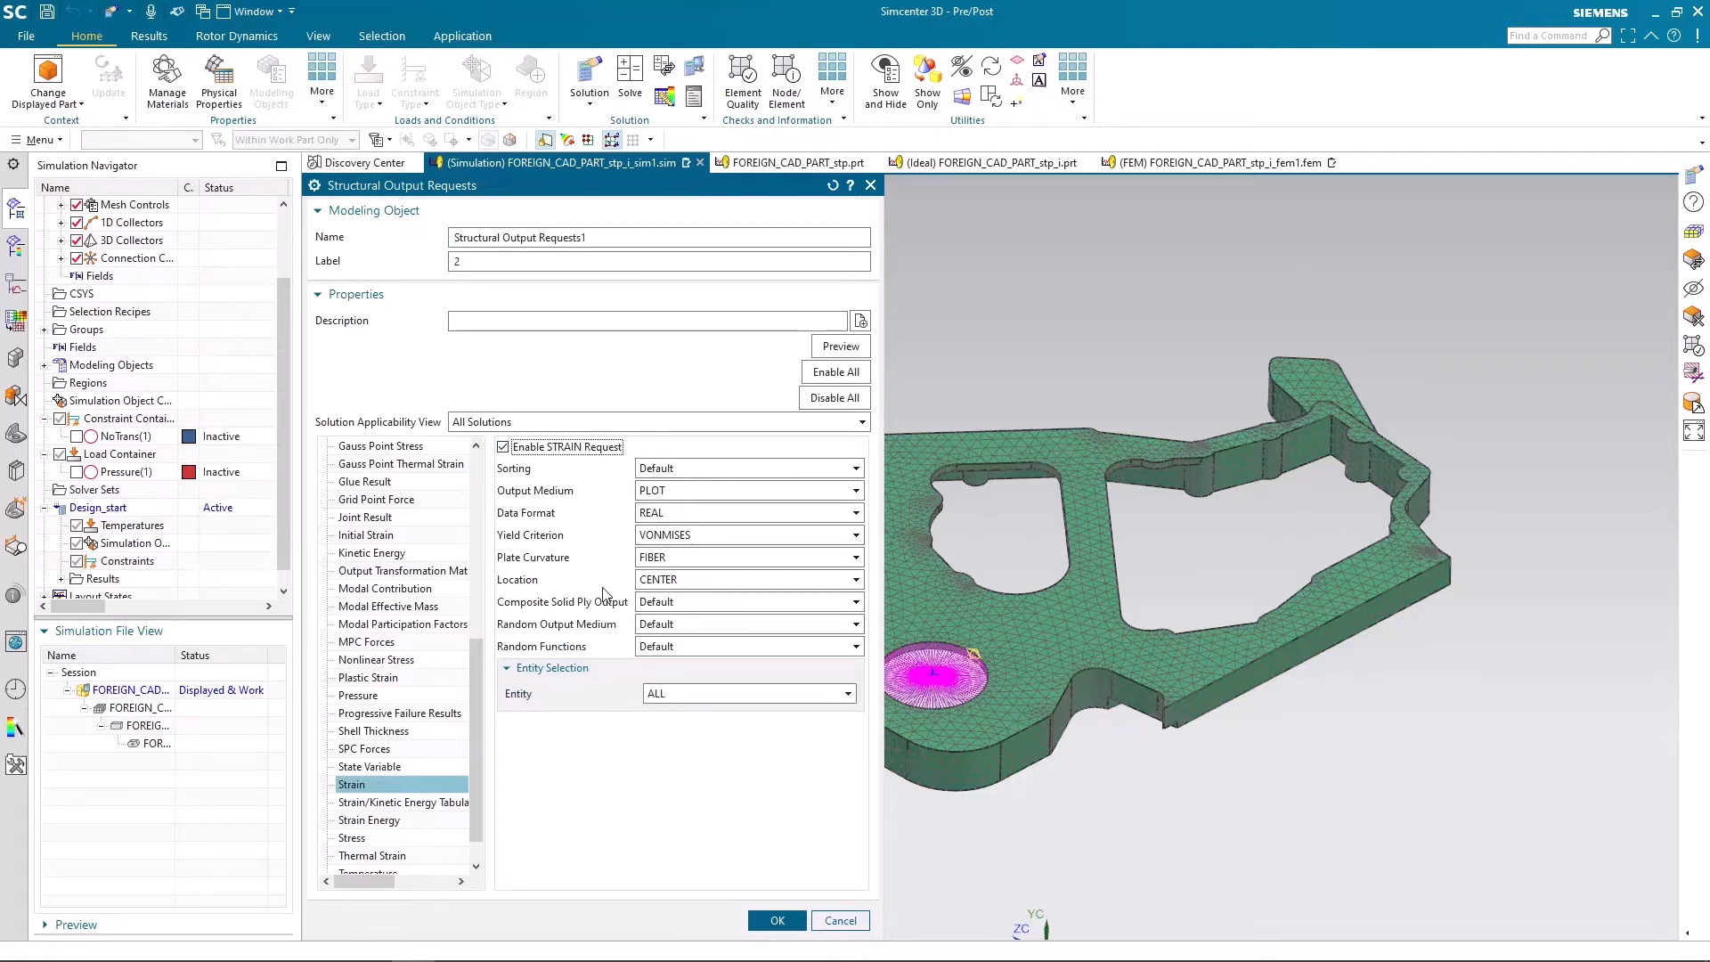
{"action": "left_click", "coordinate": [827, 349]}
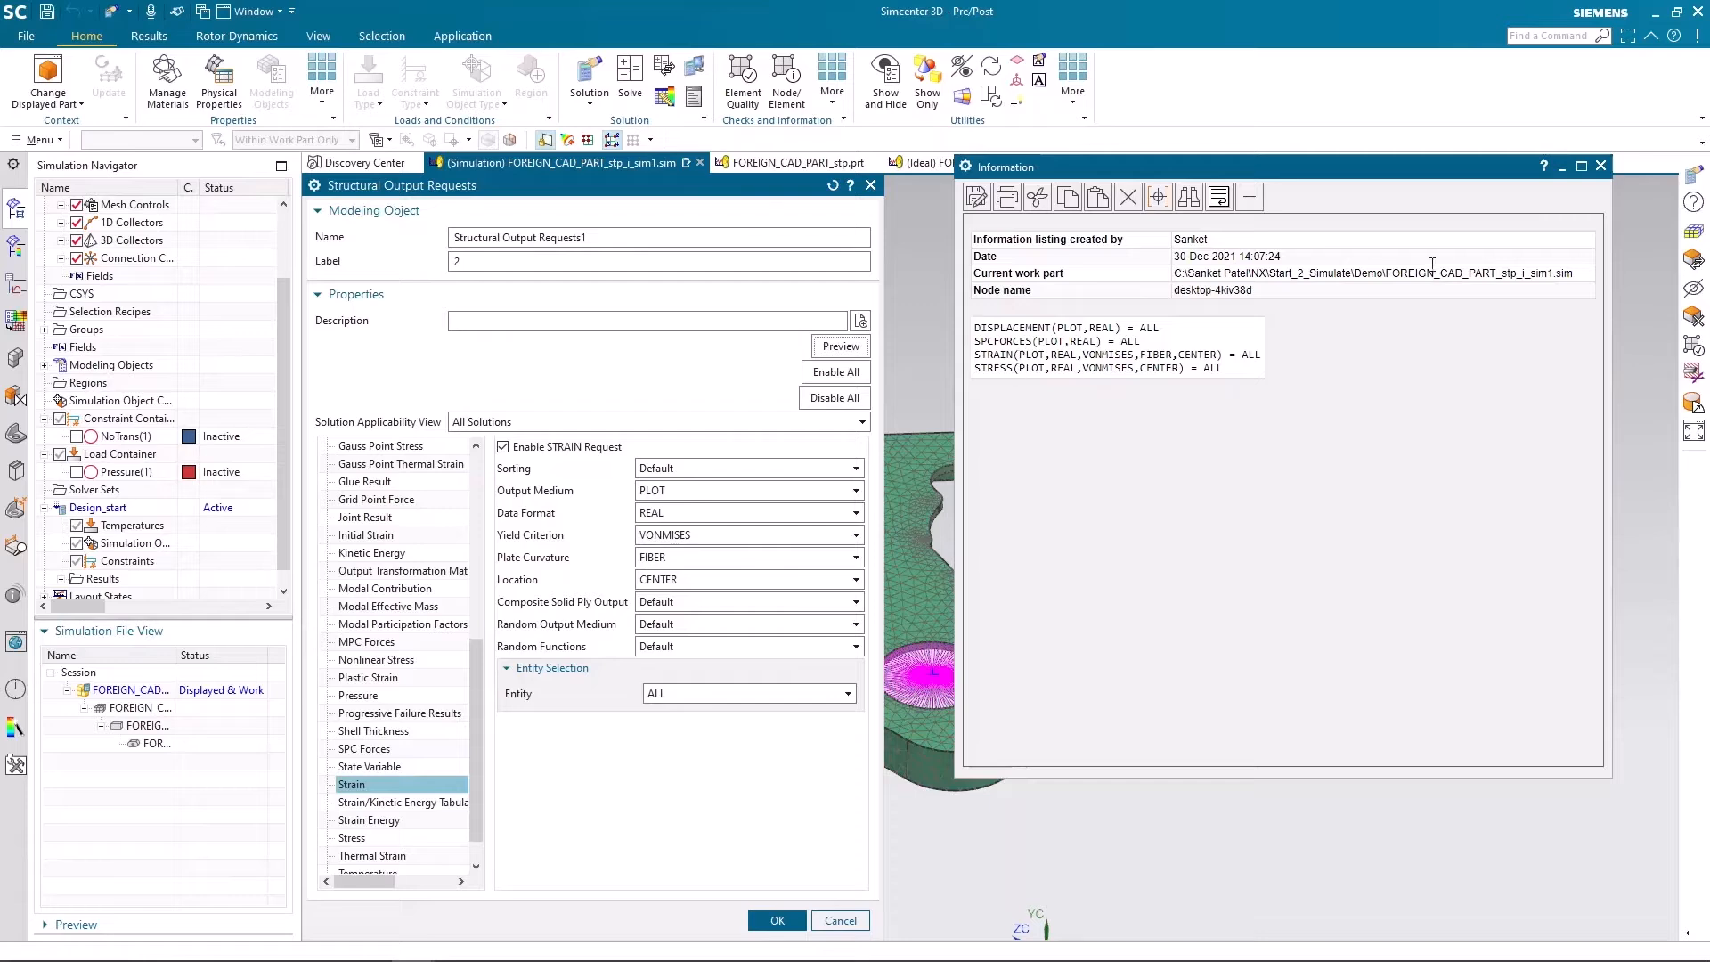
{"action": "left_click", "coordinate": [1601, 167]}
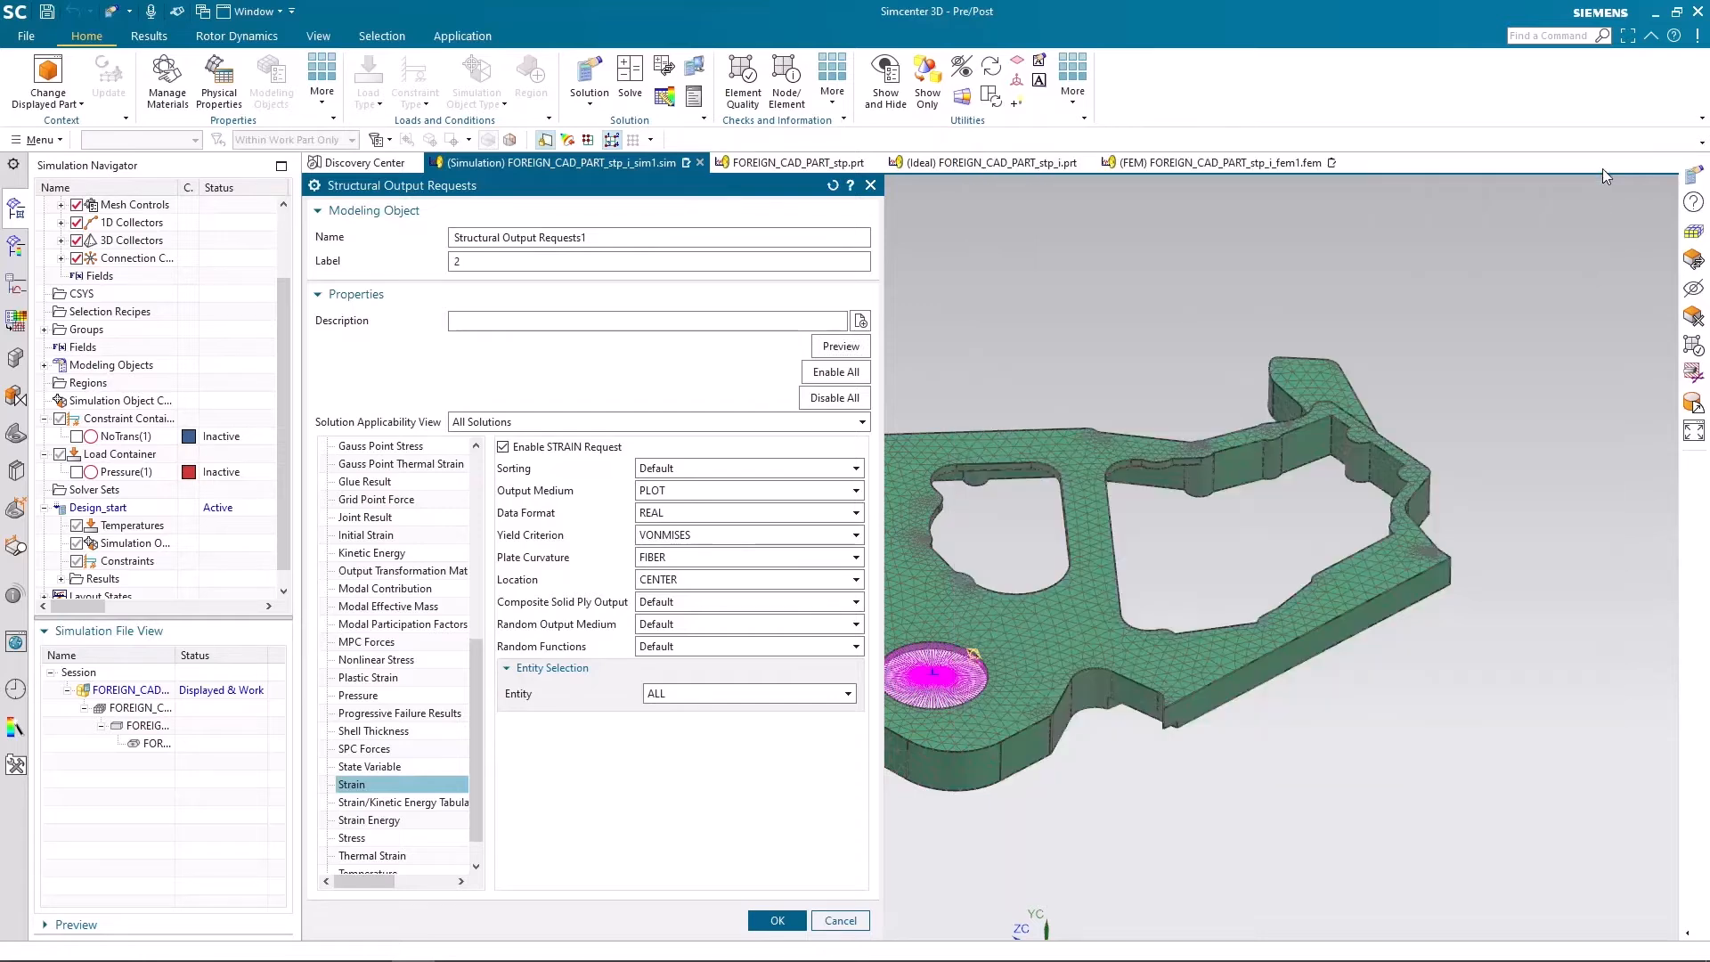
{"action": "left_click", "coordinate": [776, 921]}
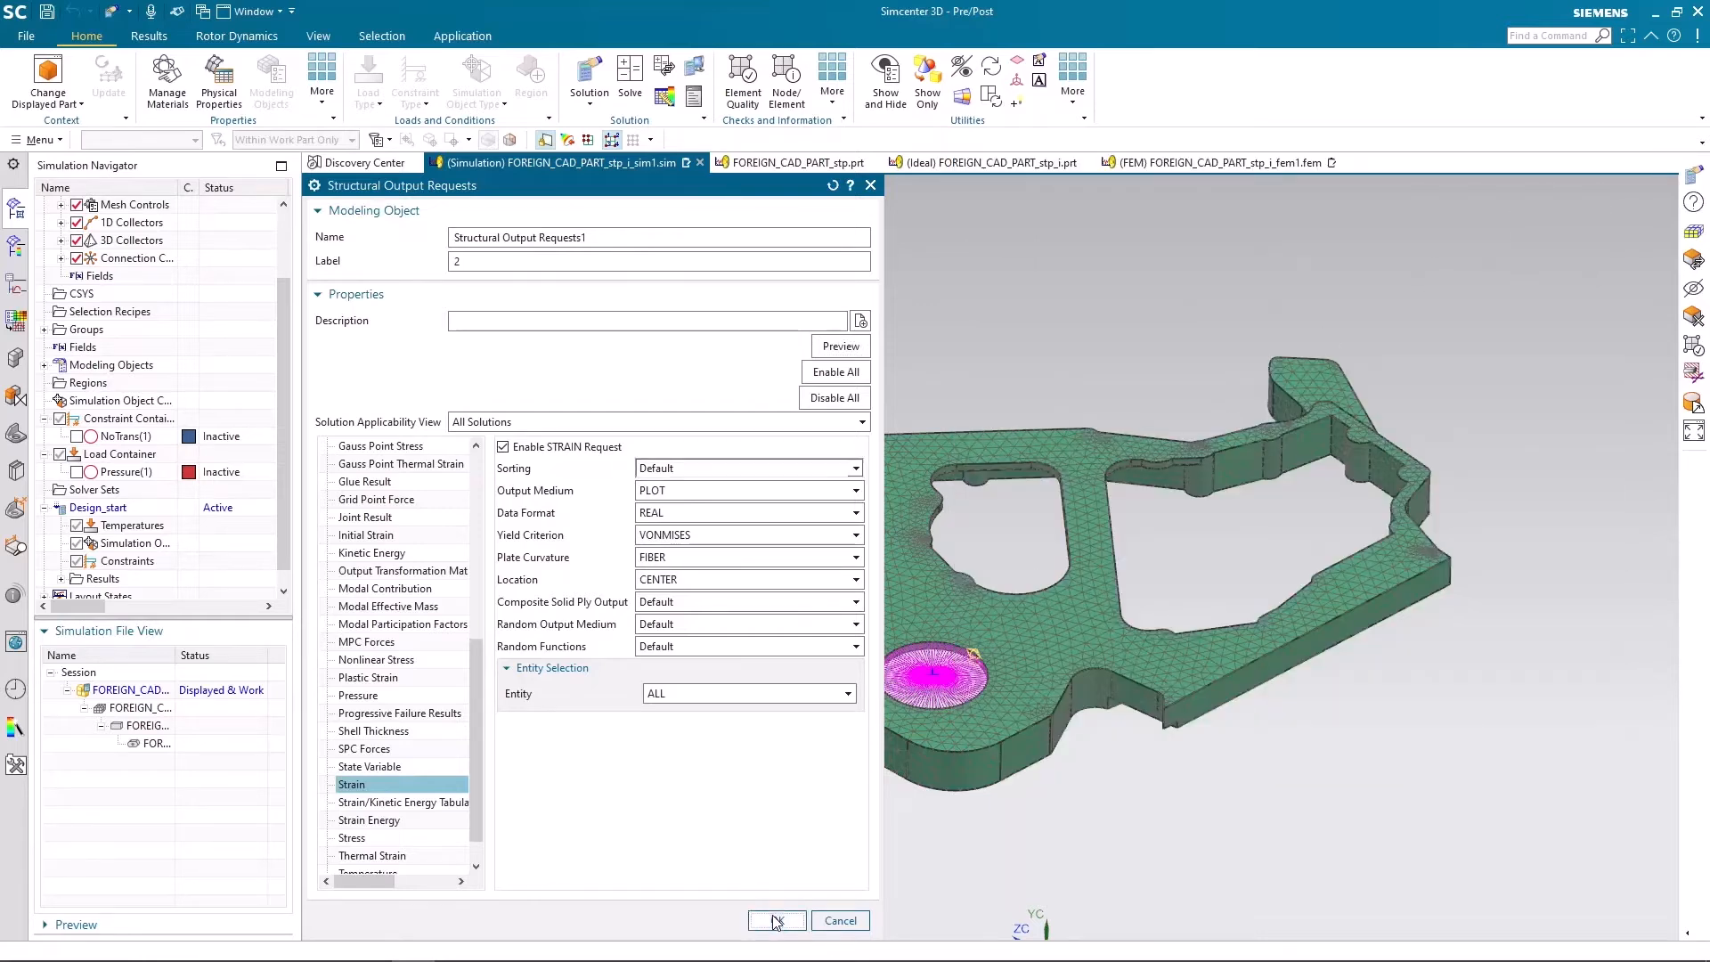
{"action": "left_click", "coordinate": [723, 916]}
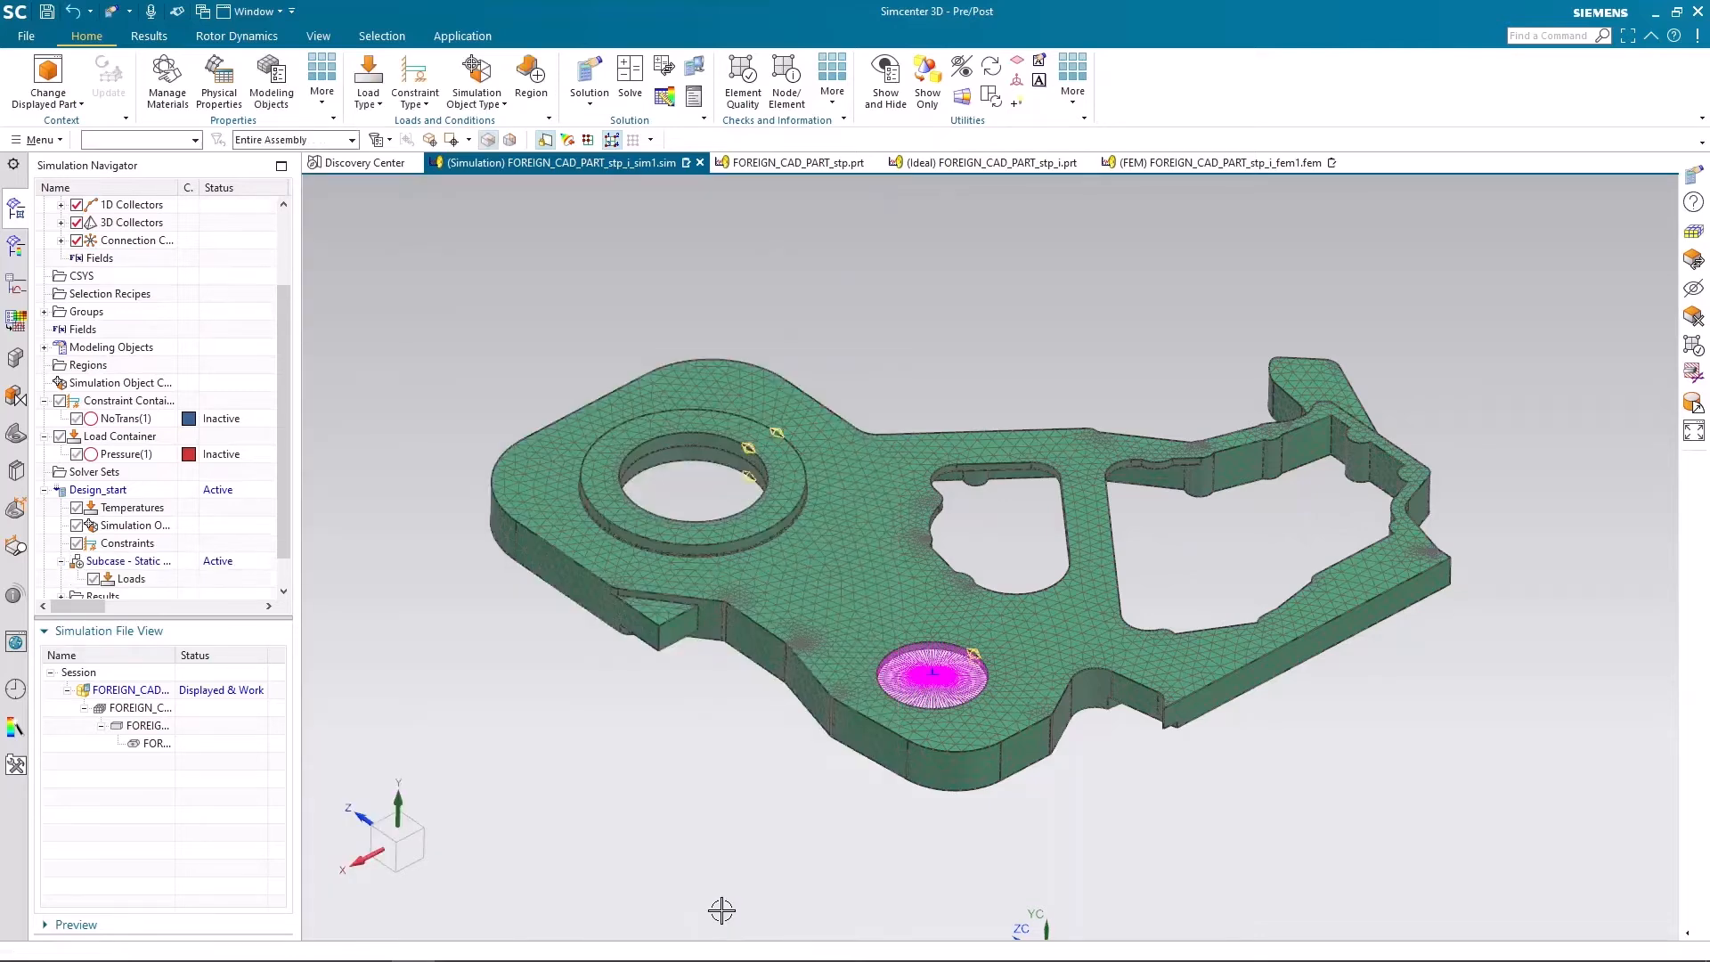
Step: Add the NoTrans(1) constraint and the Pressure(1) load to the active solution
{"action": "right_click", "coordinate": [126, 424]}
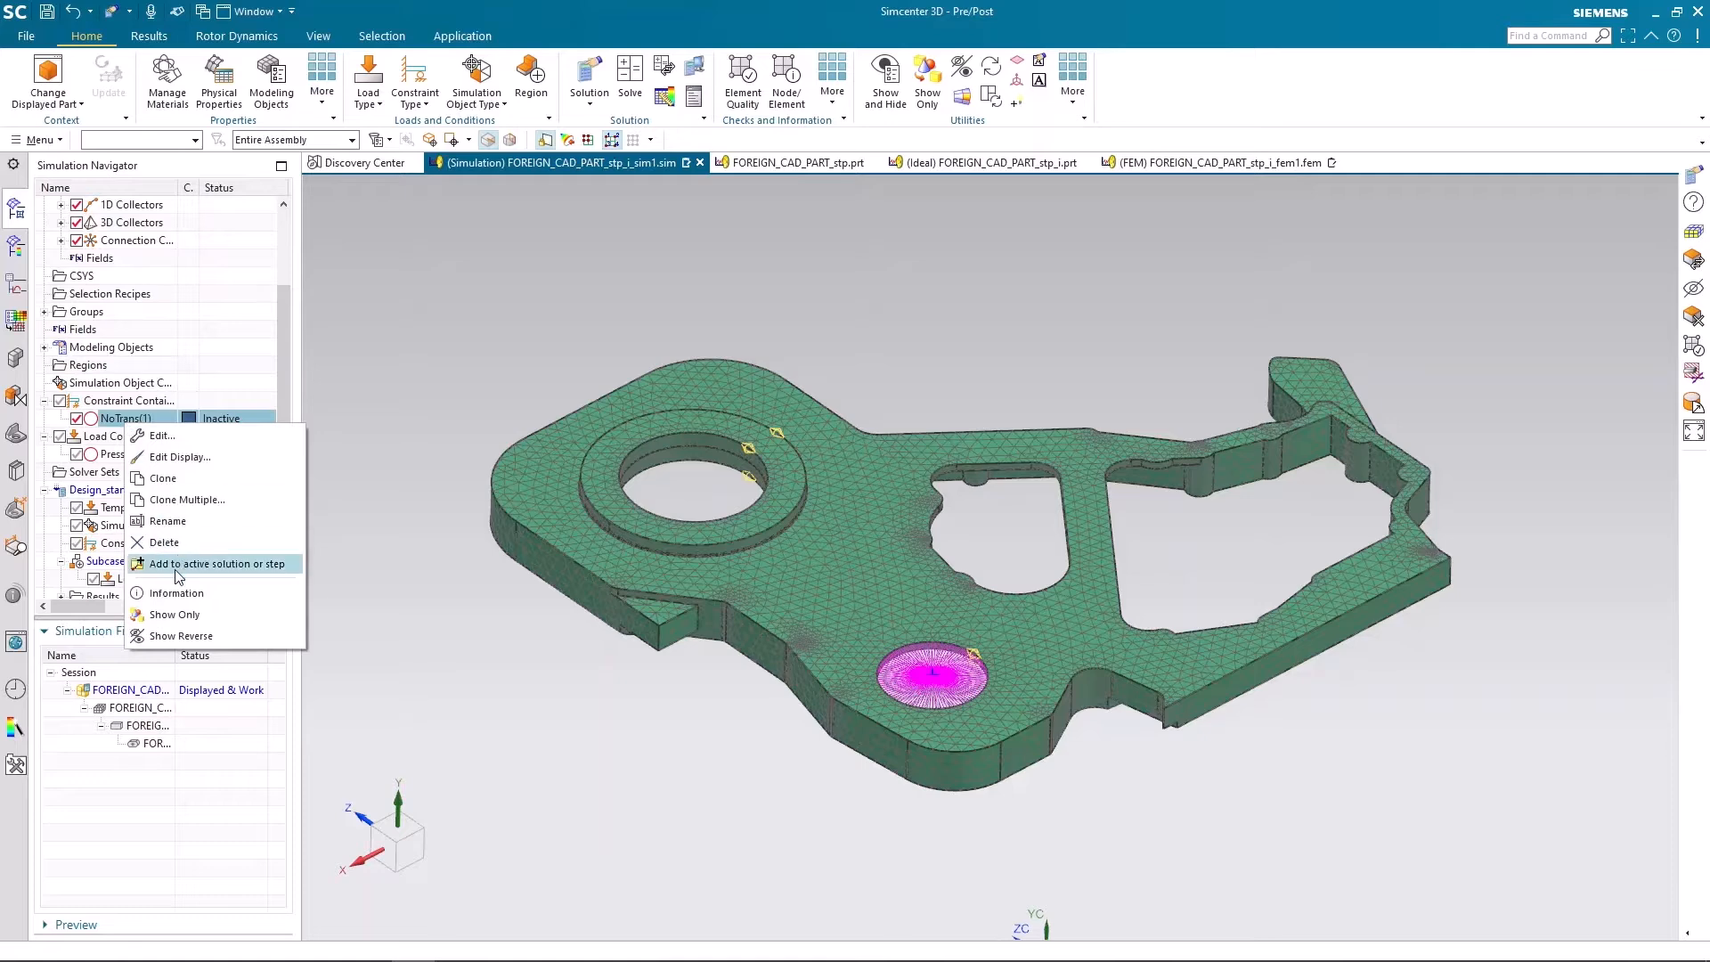
{"action": "left_click", "coordinate": [178, 566]}
{"action": "right_click", "coordinate": [147, 456]}
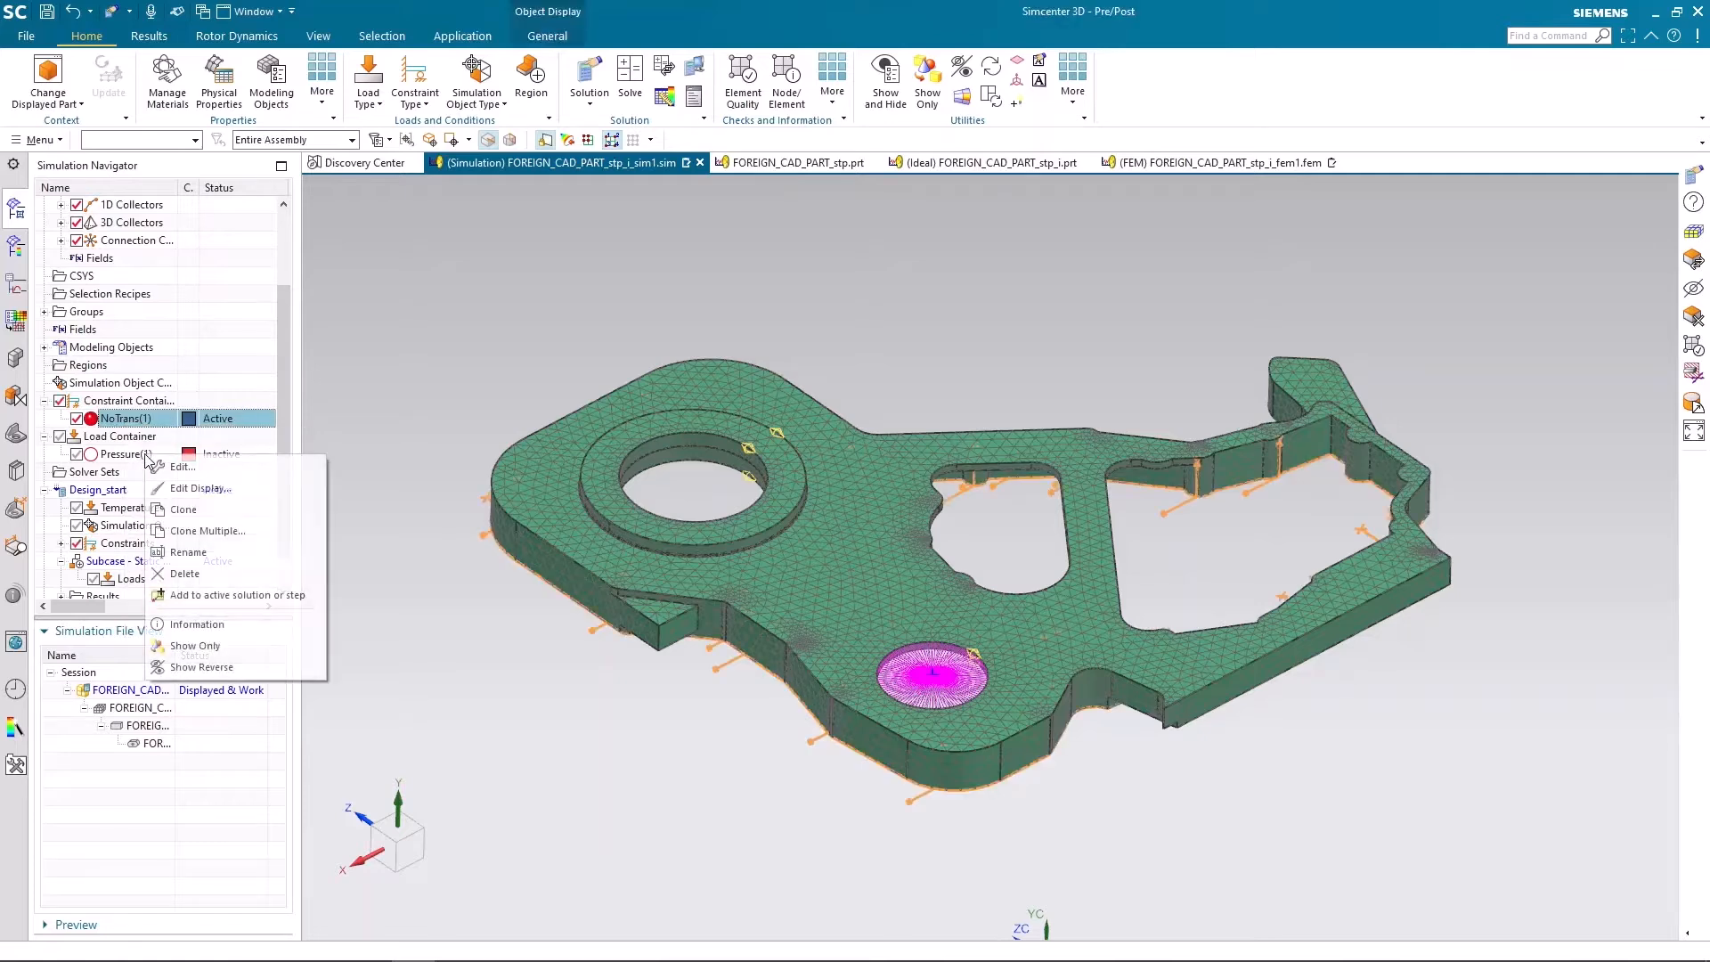
{"action": "left_click", "coordinate": [185, 595]}
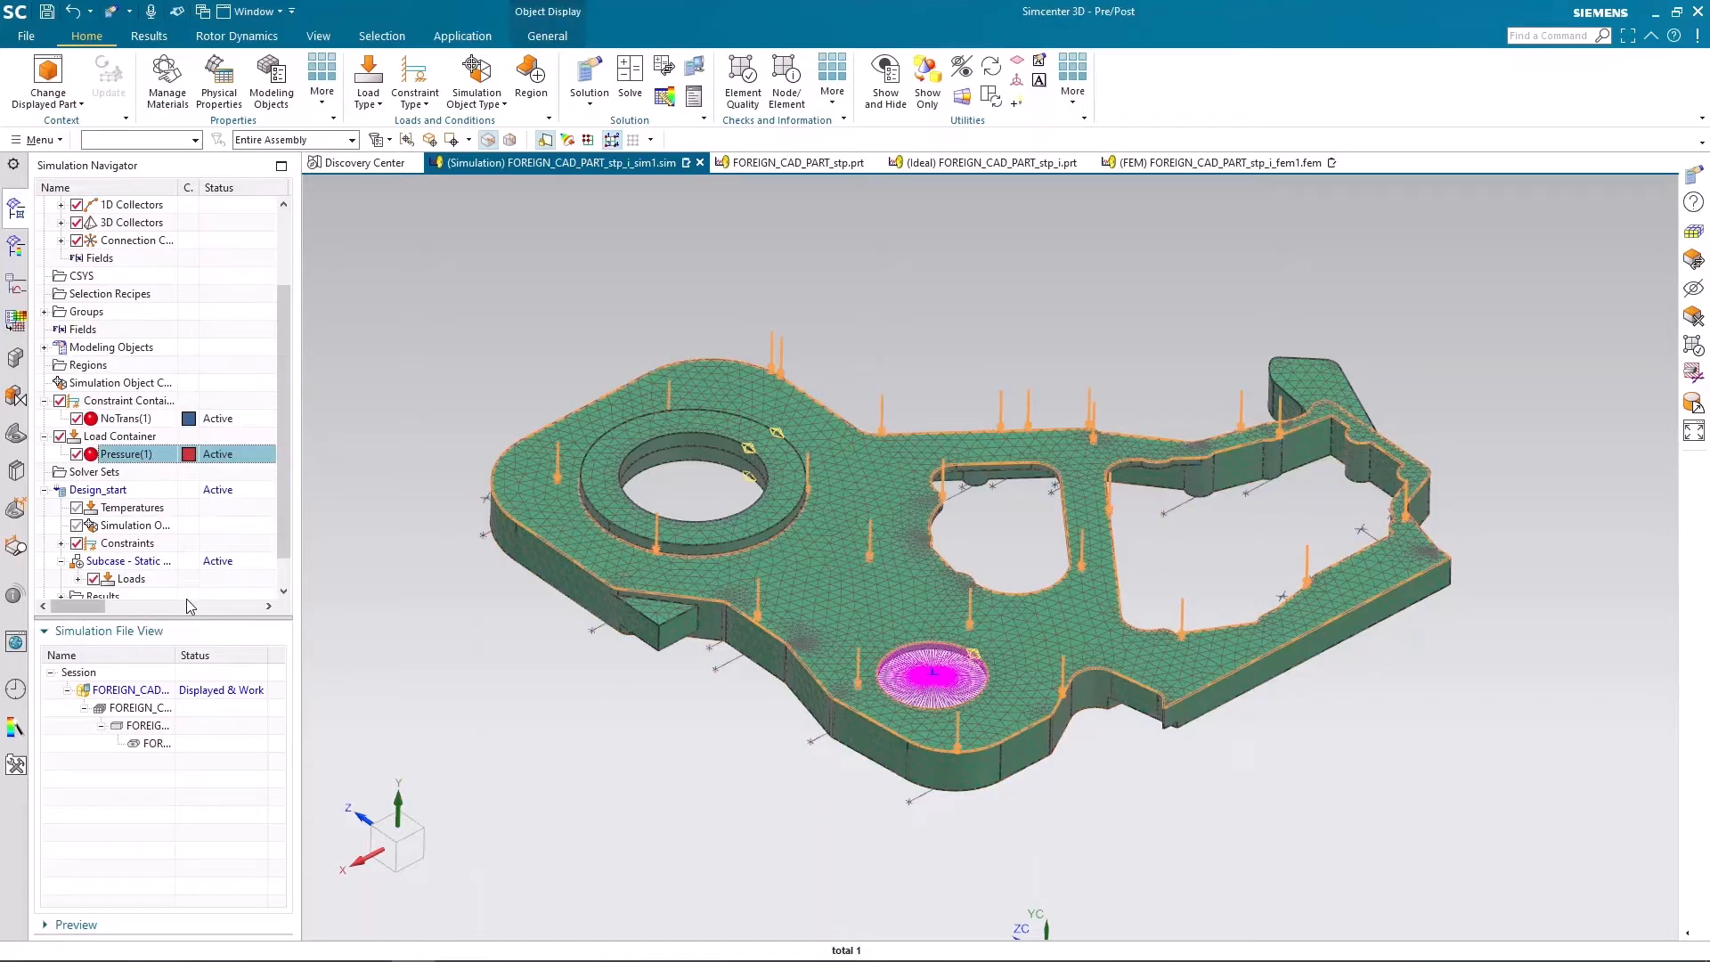
{"action": "left_click", "coordinate": [439, 668]}
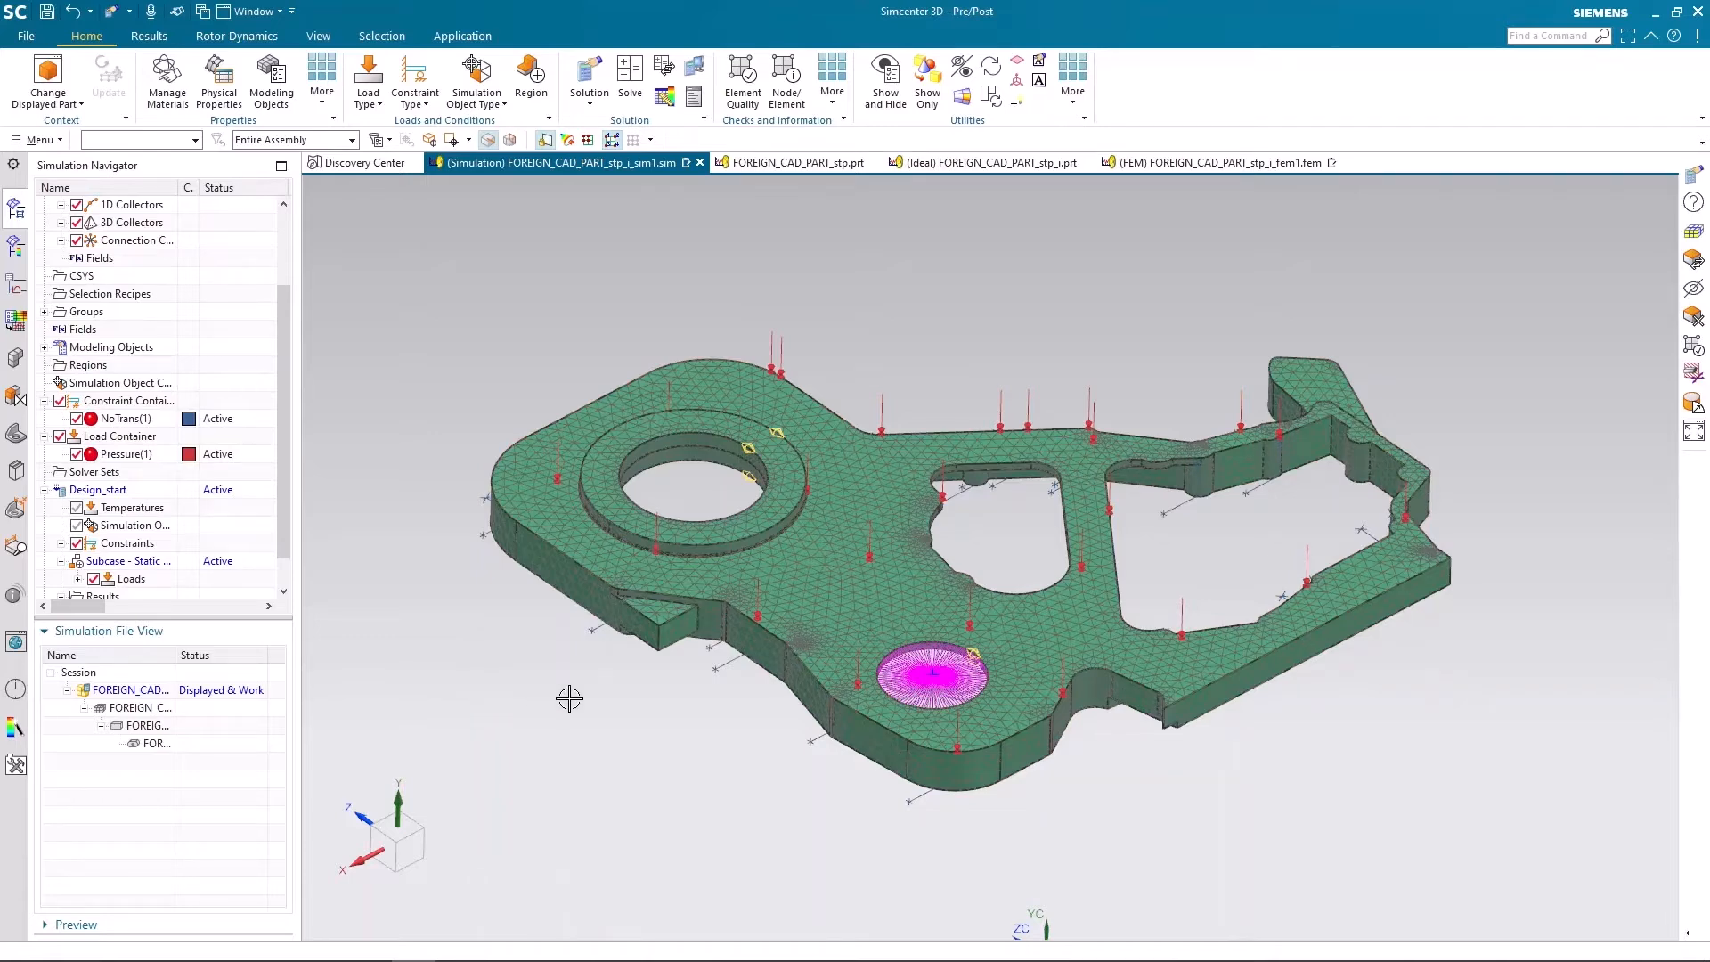
Step: Solve the Design_start solution with output file units of (mN)(mm)(kg) in the advanced solver options
{"action": "mouse_move", "coordinate": [569, 698]}
{"action": "middle_mouse_down"}
{"action": "mouse_move", "coordinate": [679, 699]}
{"action": "mouse_move", "coordinate": [568, 696]}
{"action": "middle_mouse_up"}
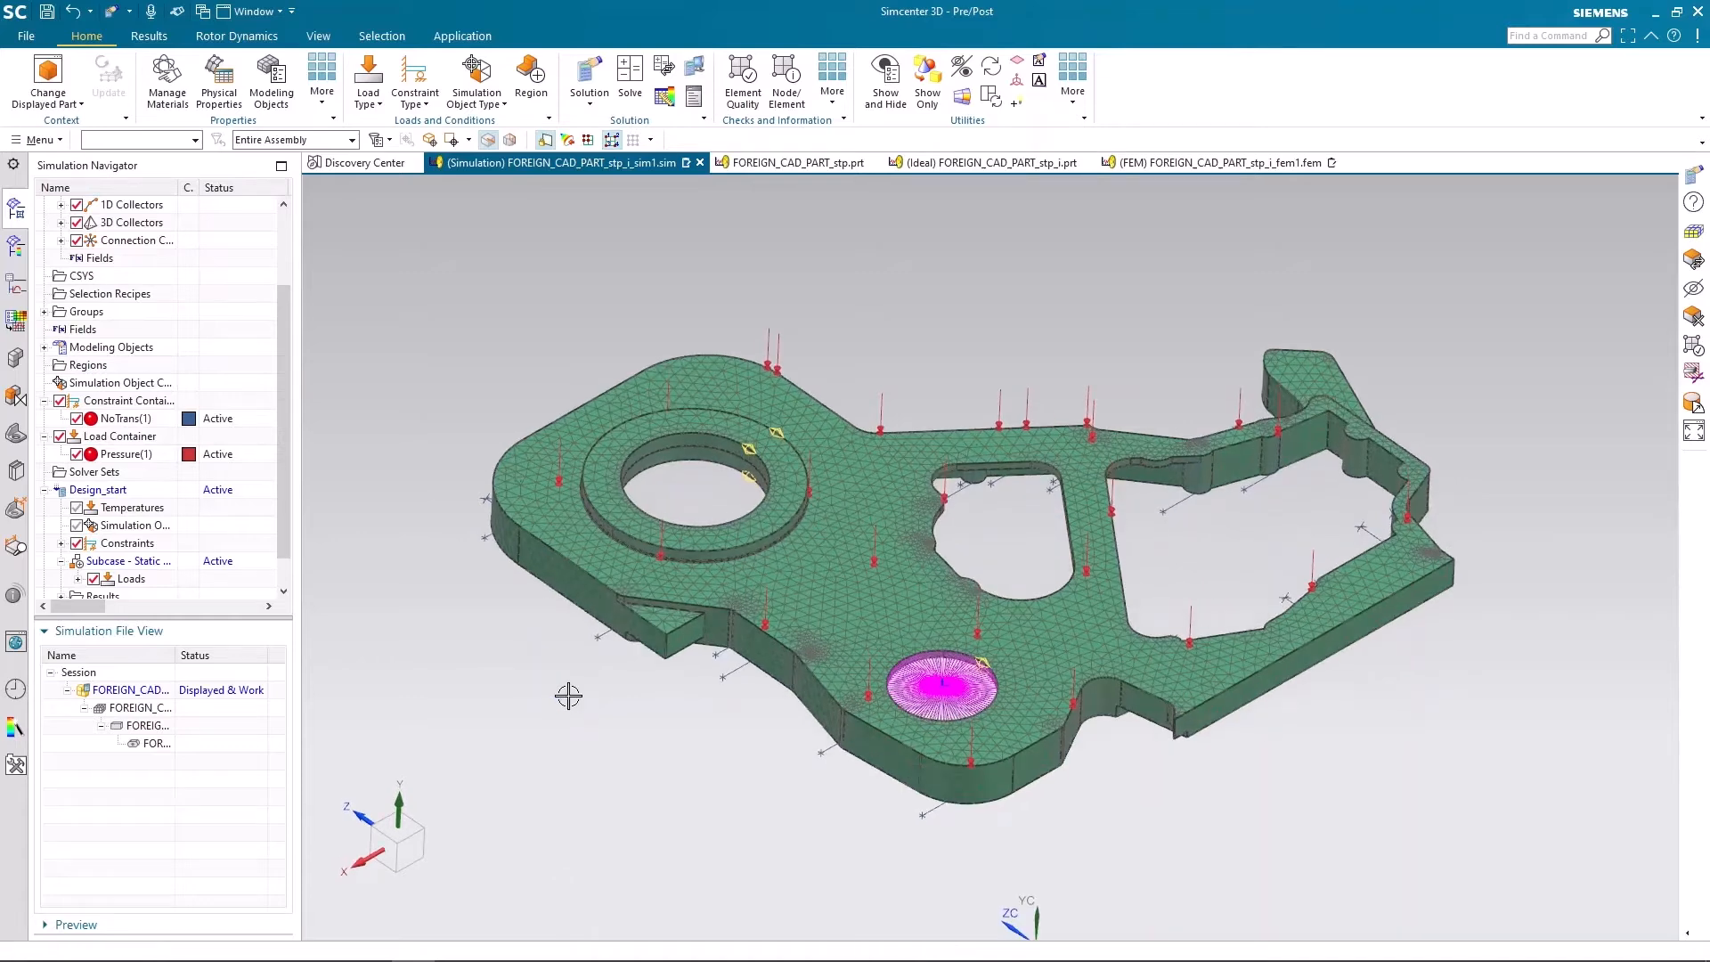
{"action": "right_click", "coordinate": [114, 491]}
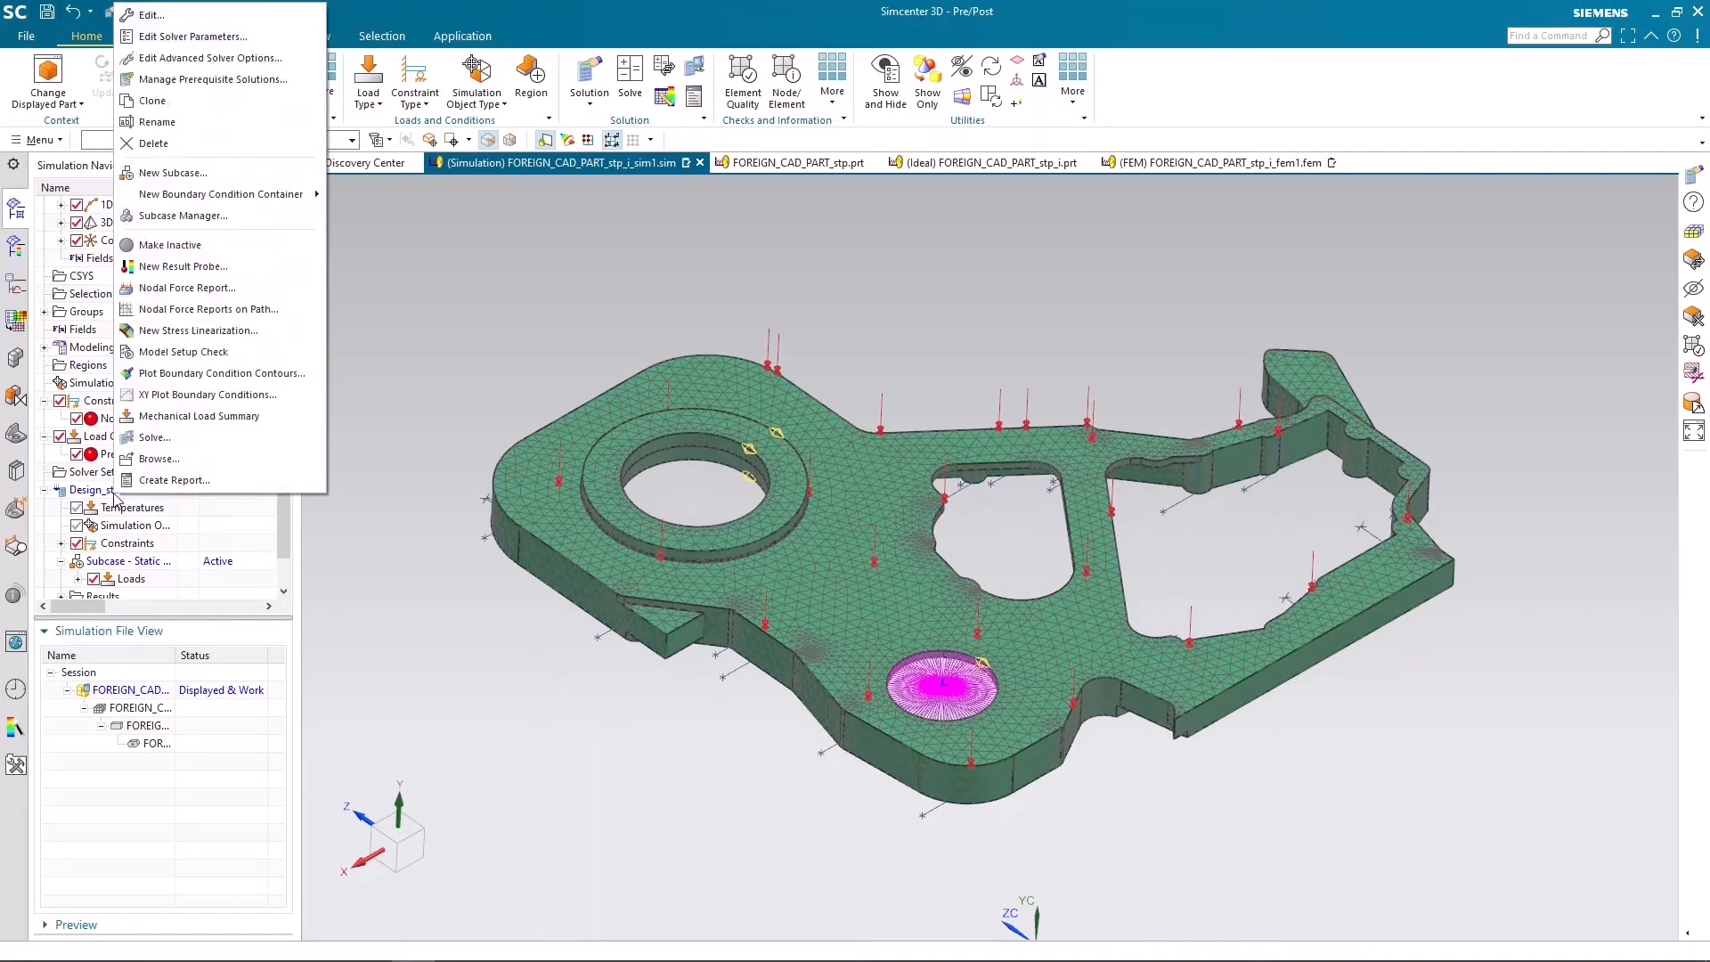
{"action": "left_click", "coordinate": [165, 438]}
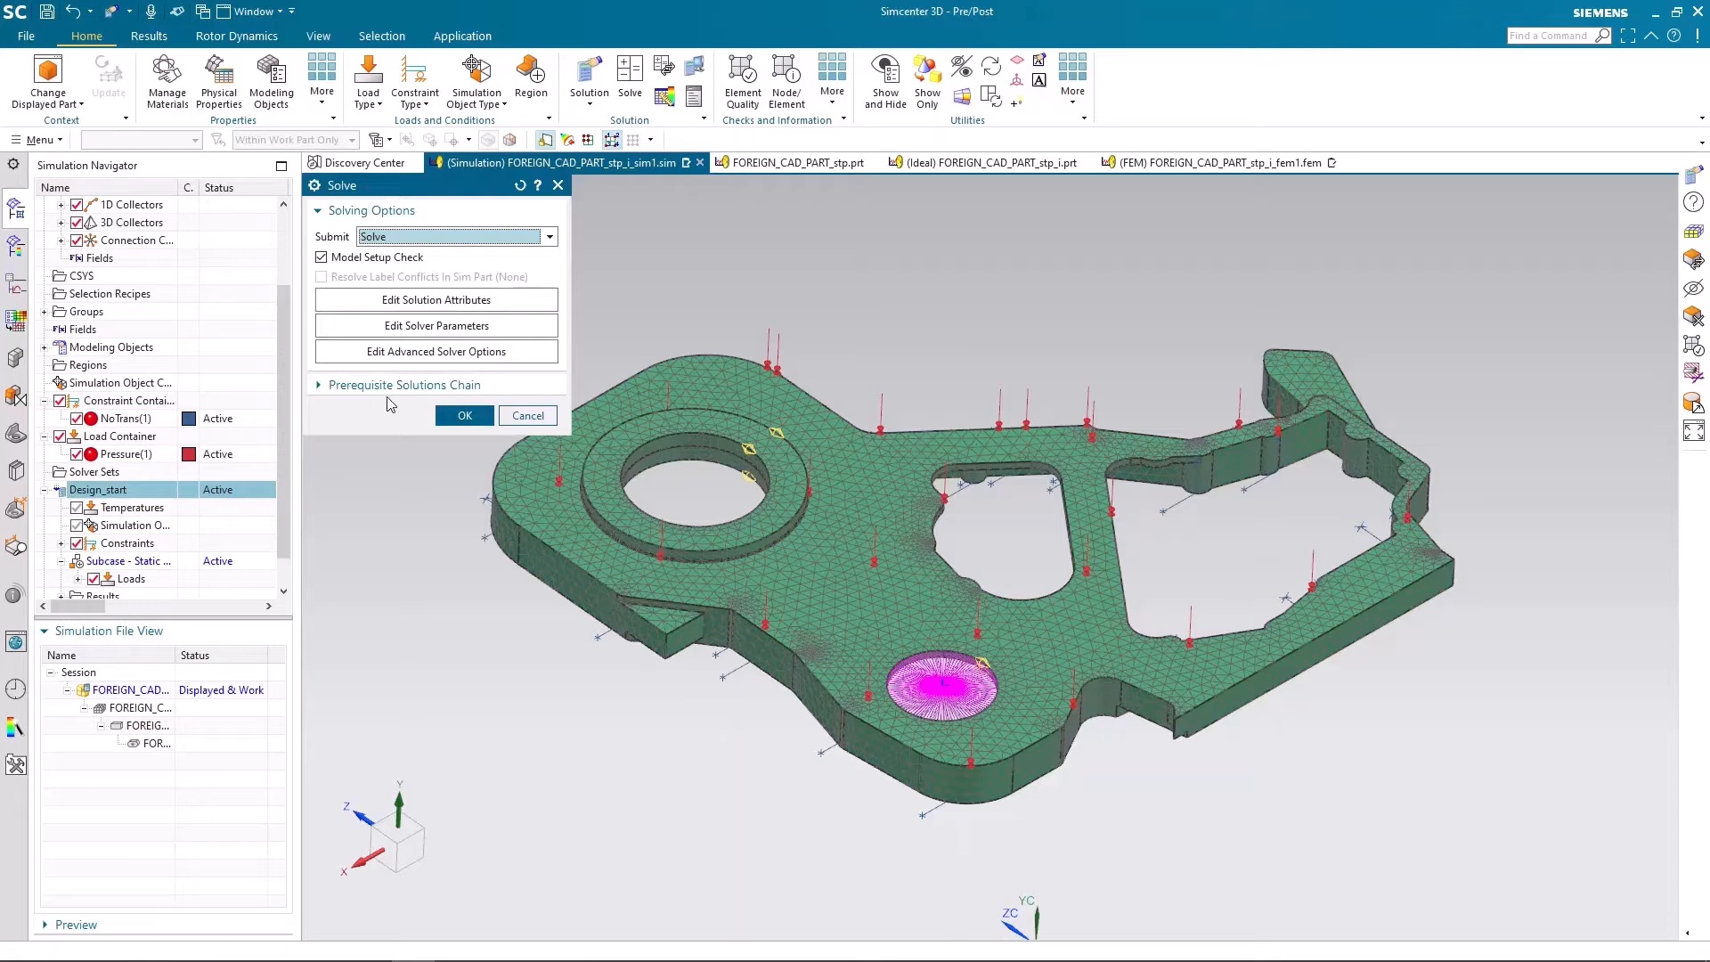
{"action": "left_click", "coordinate": [437, 354]}
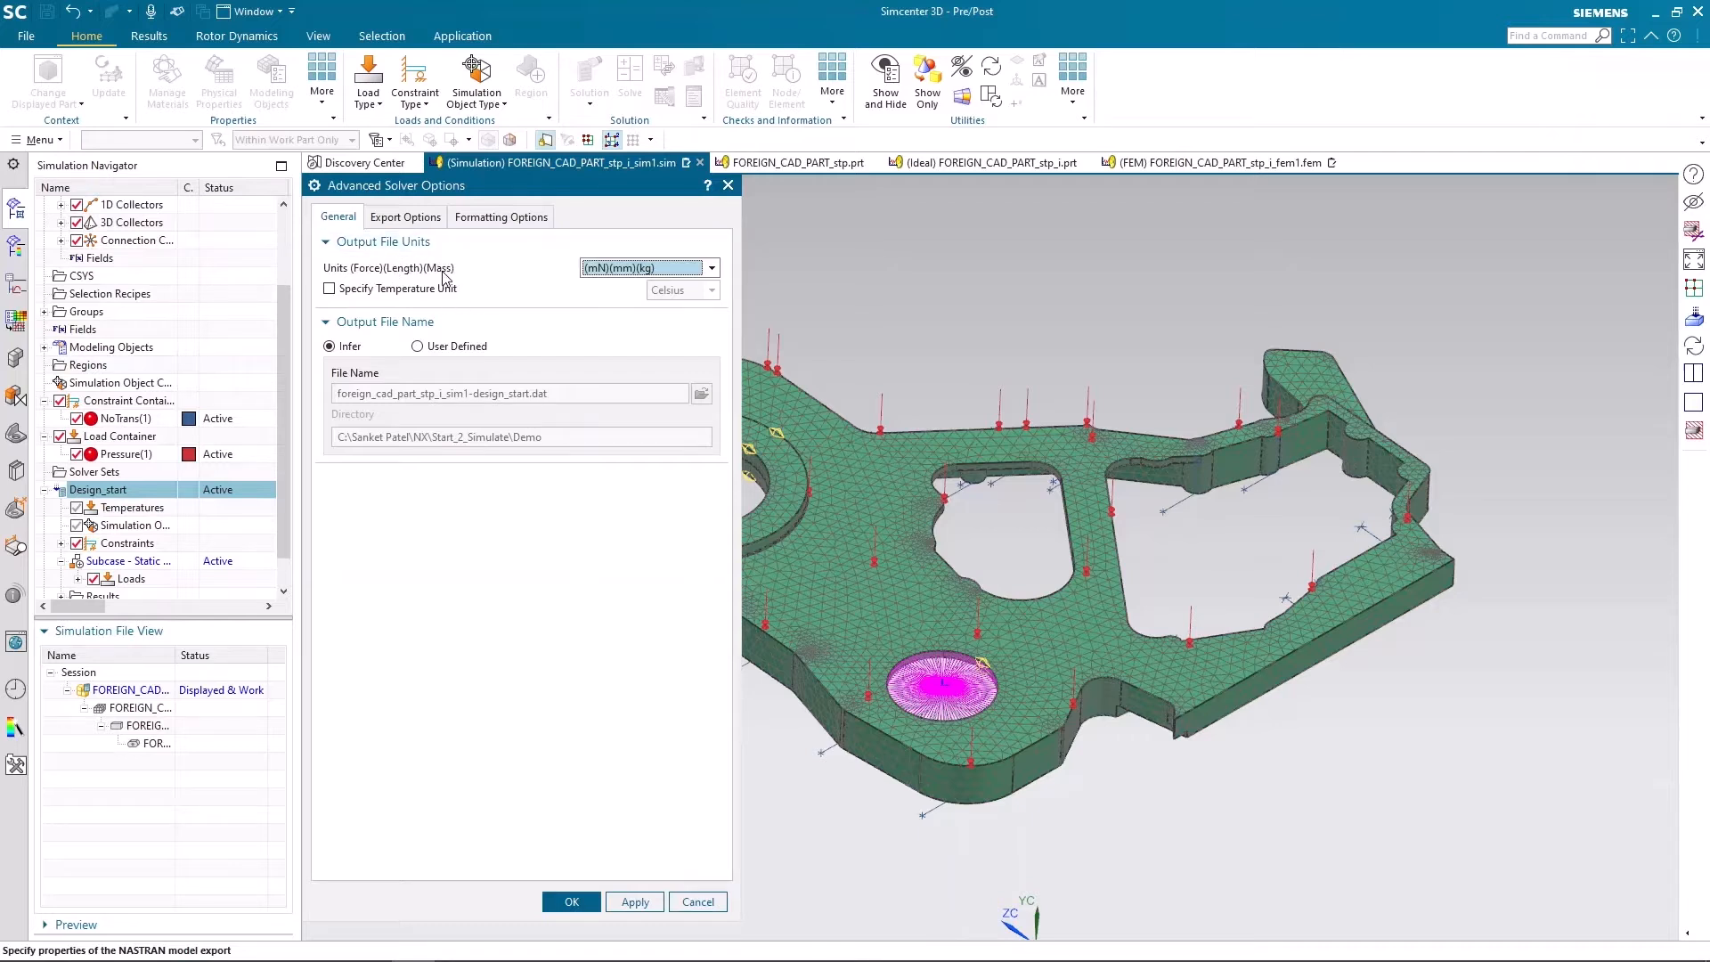
{"action": "left_click", "coordinate": [607, 269]}
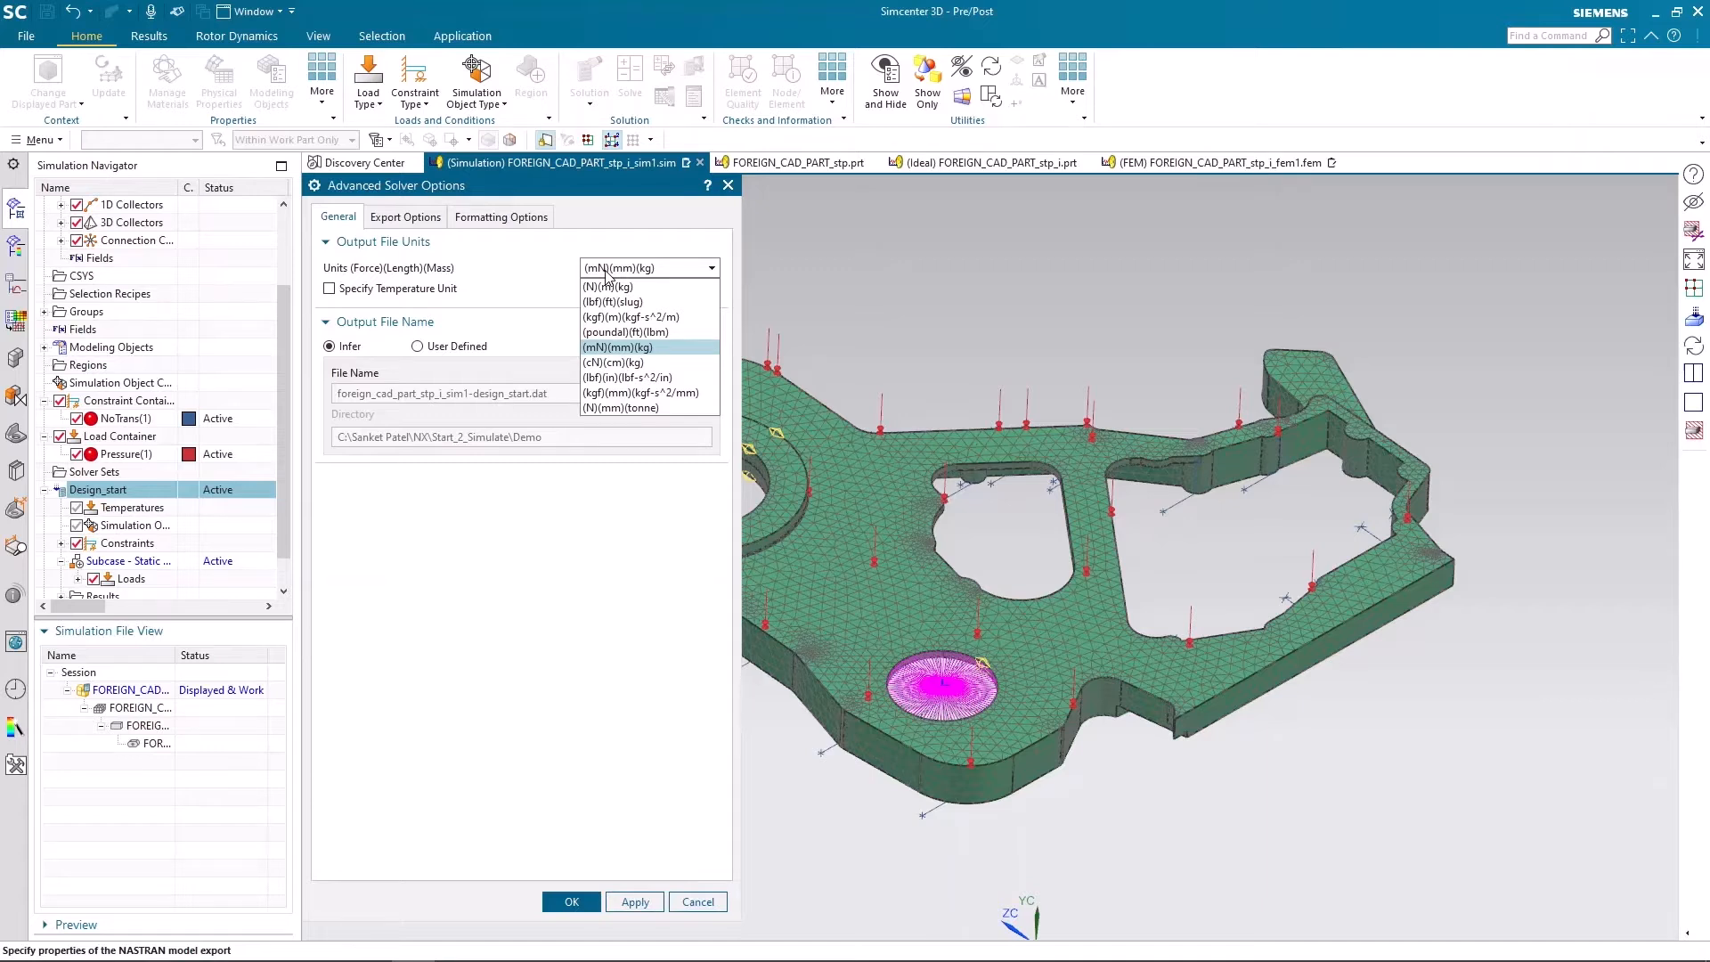
{"action": "left_click", "coordinate": [607, 270]}
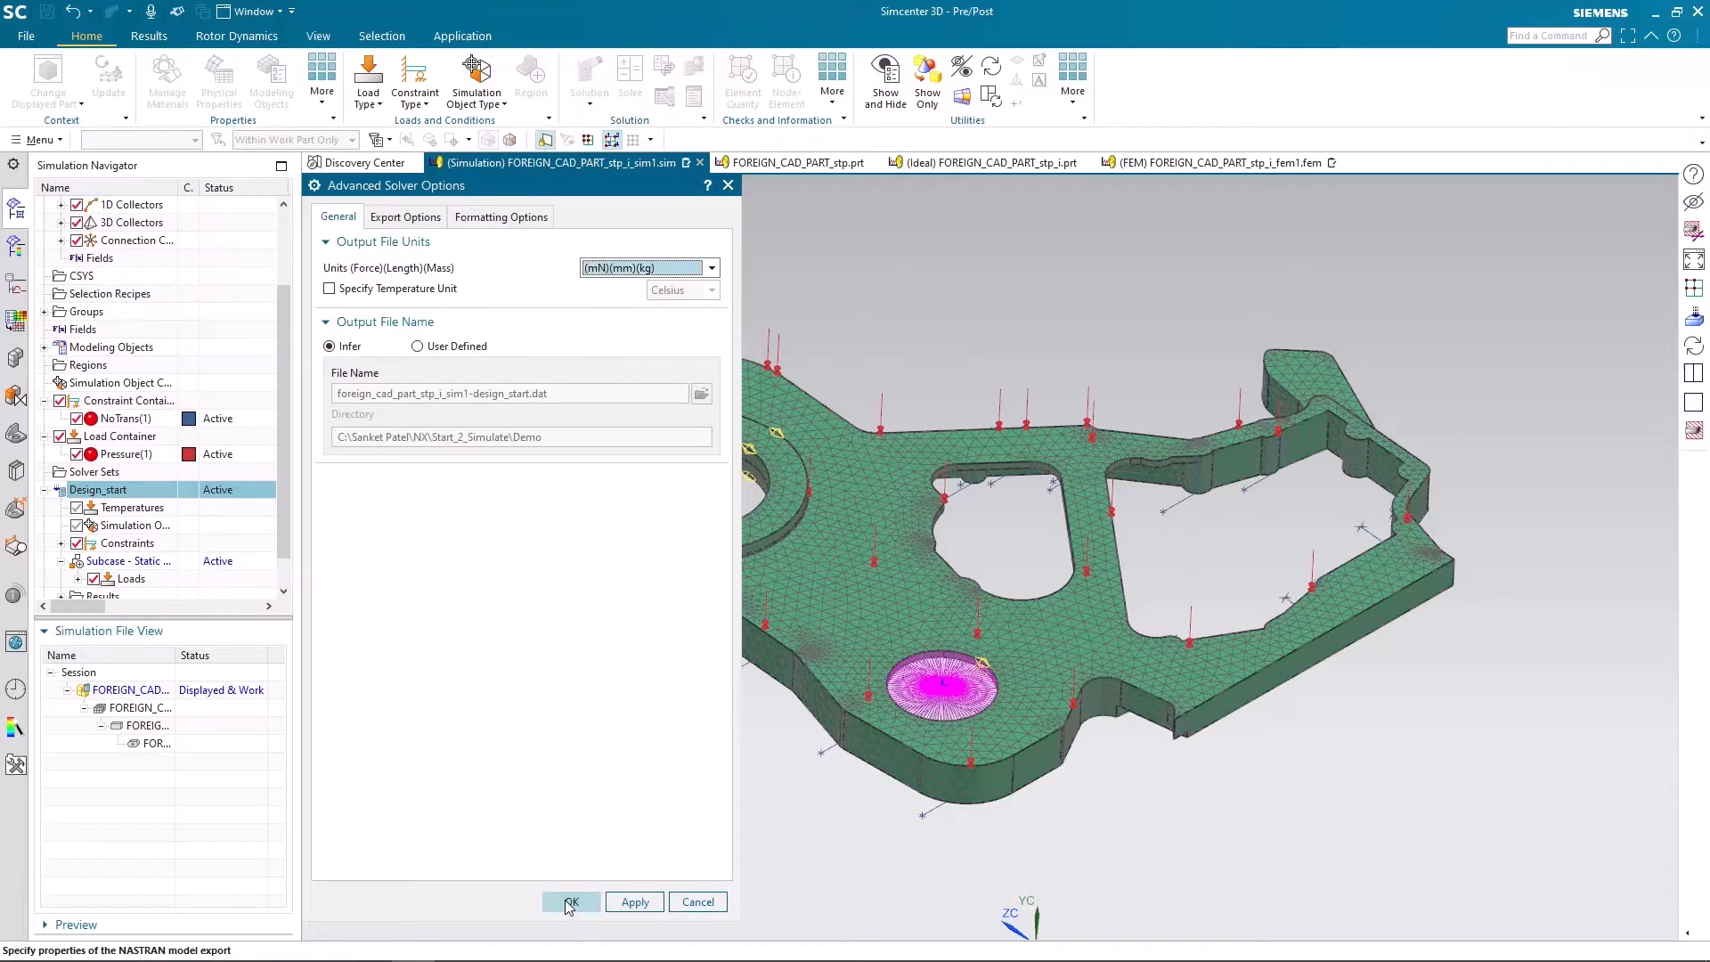
{"action": "left_click", "coordinate": [570, 903]}
{"action": "left_click", "coordinate": [469, 416]}
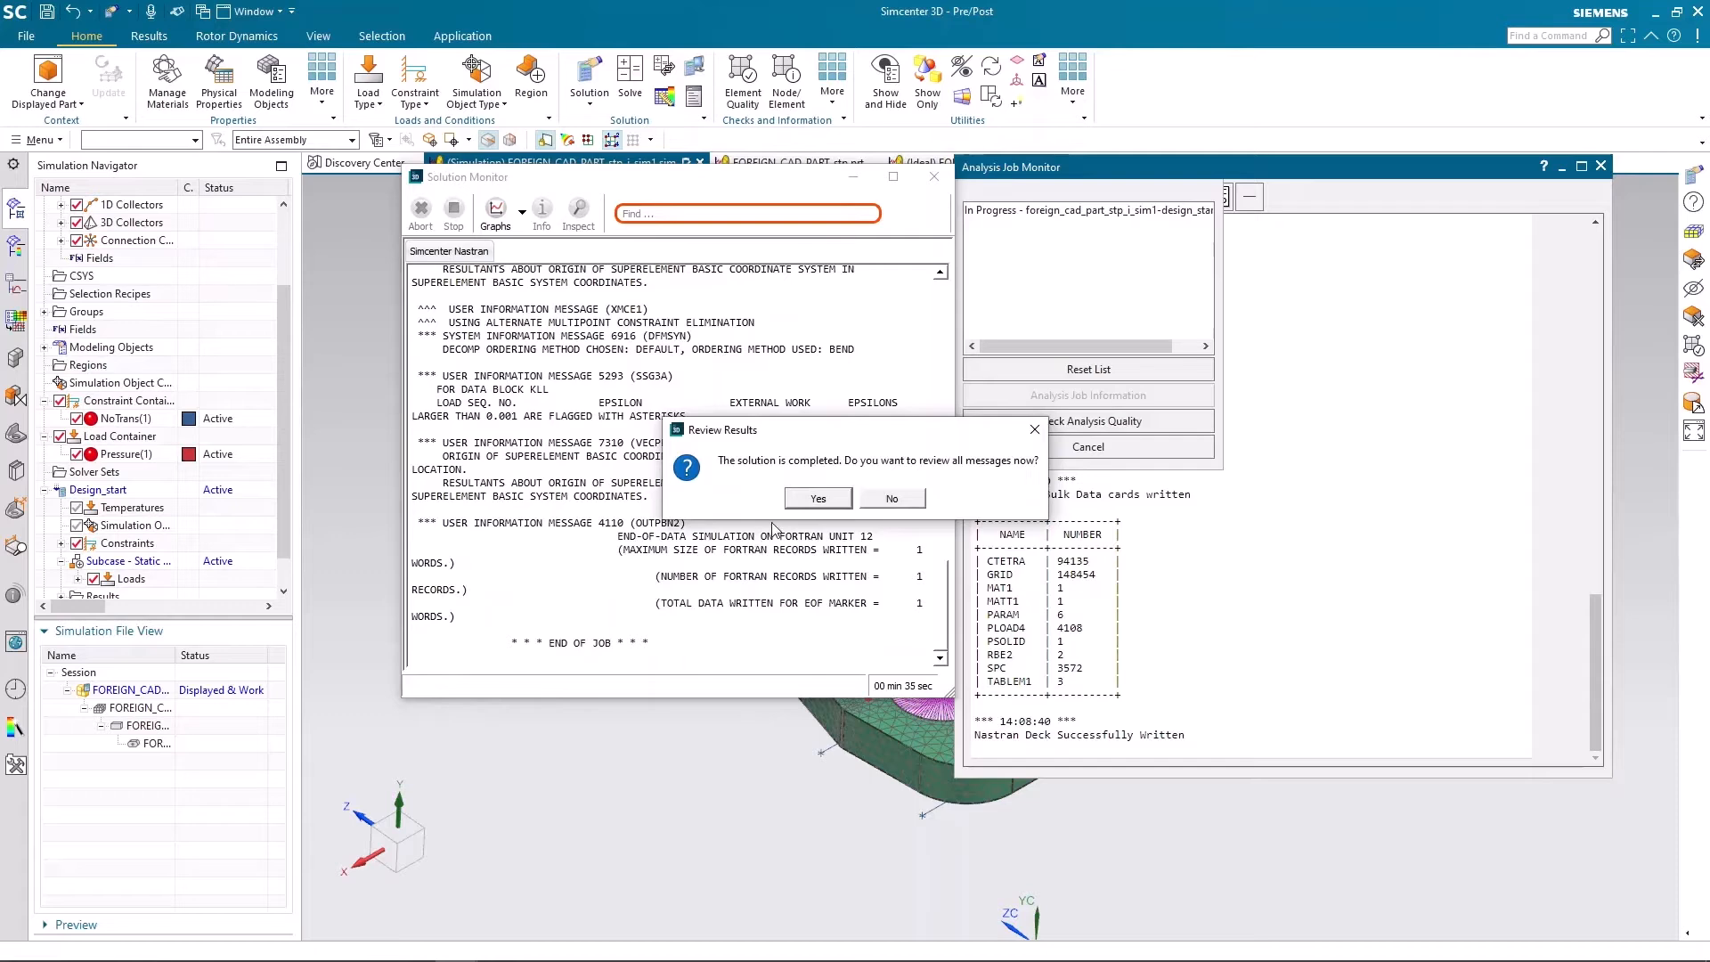
Step: Choose to review the completed solution's messages, and close the solution monitor and the analysis job monitor
{"action": "left_click", "coordinate": [821, 500]}
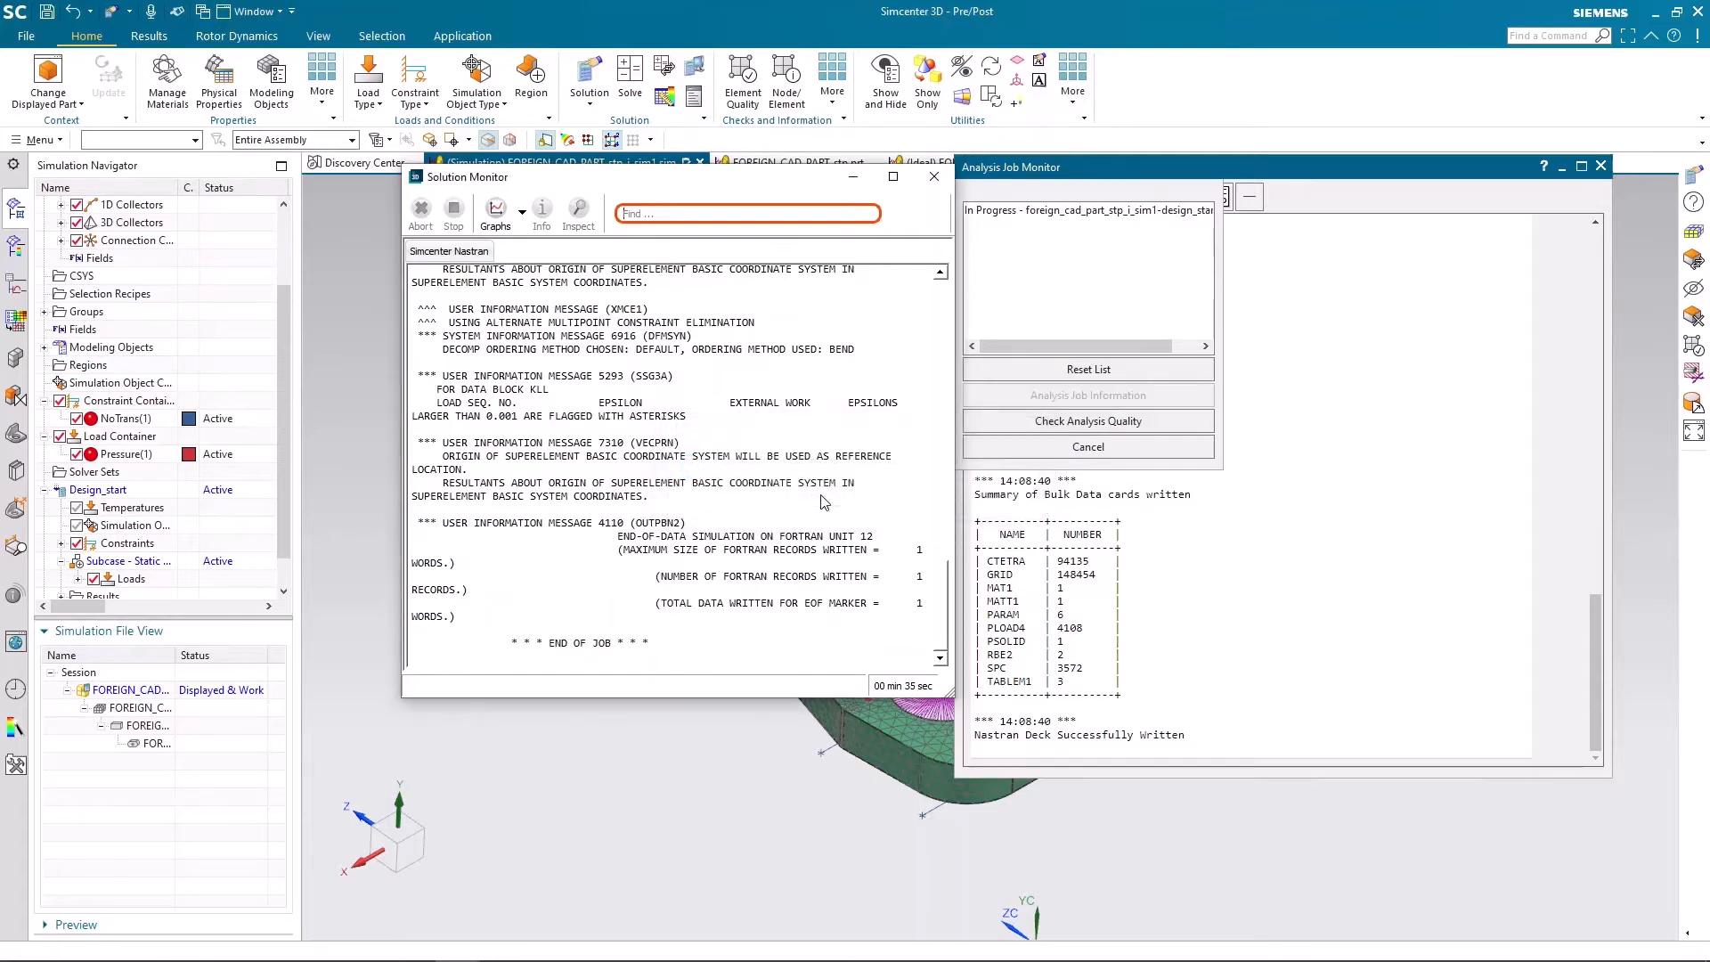
{"action": "left_click", "coordinate": [934, 177]}
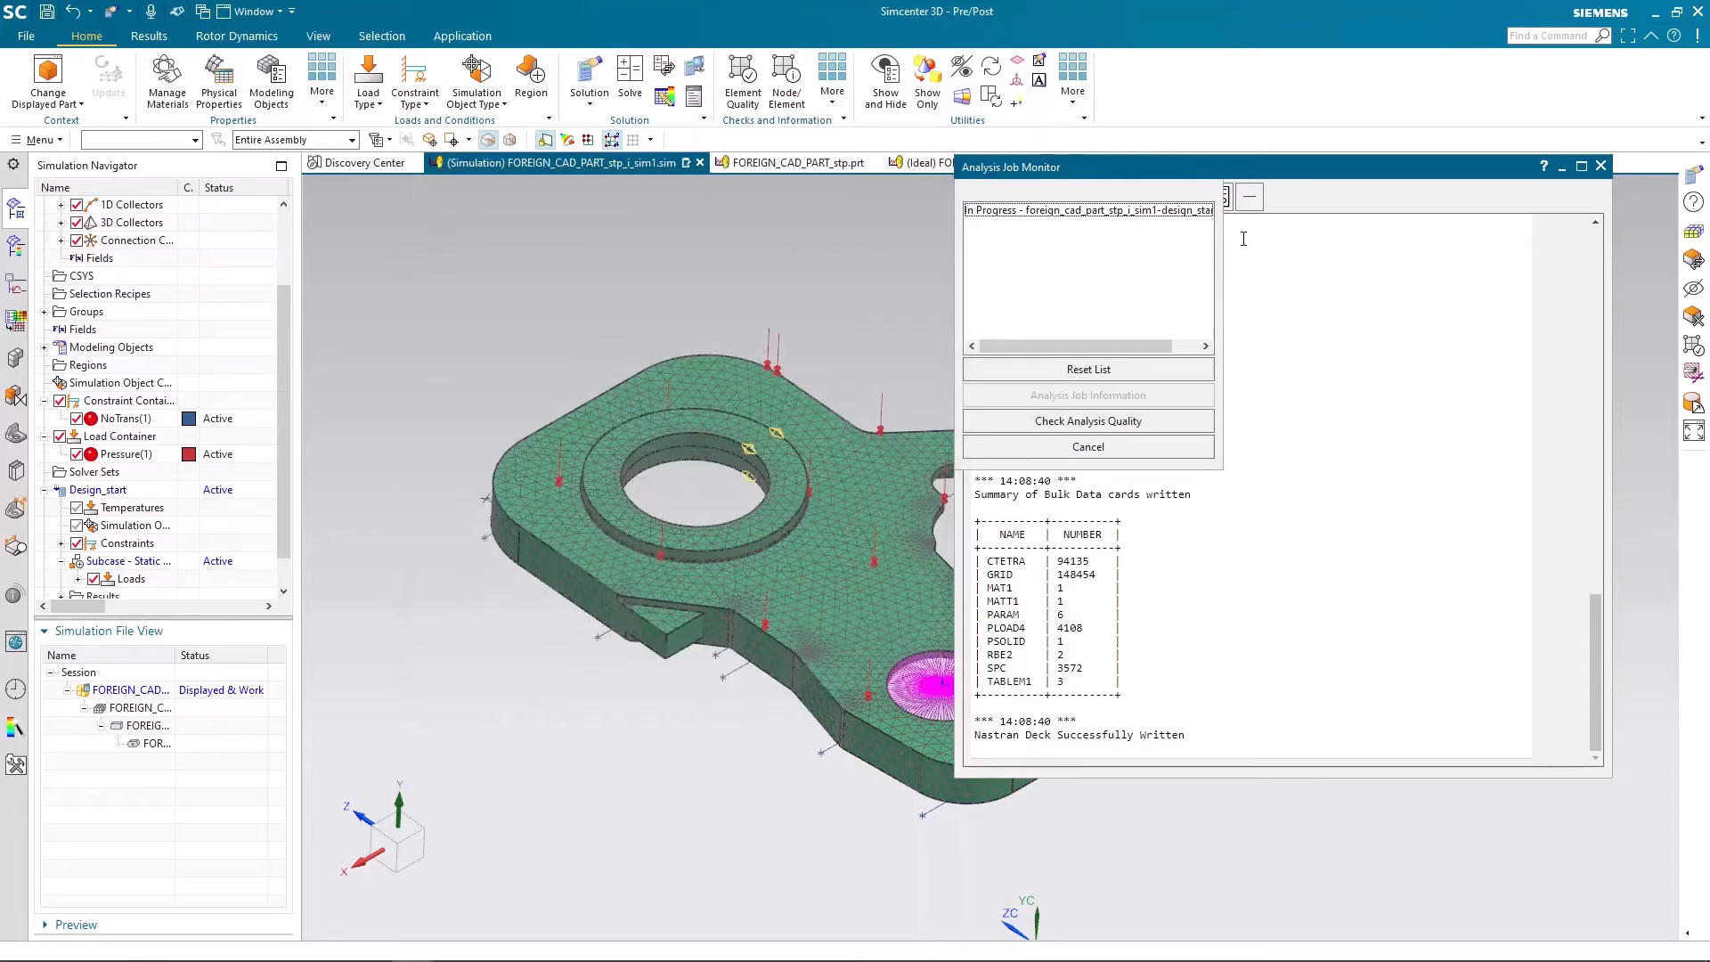
{"action": "left_click", "coordinate": [1156, 448]}
{"action": "left_click", "coordinate": [1601, 167]}
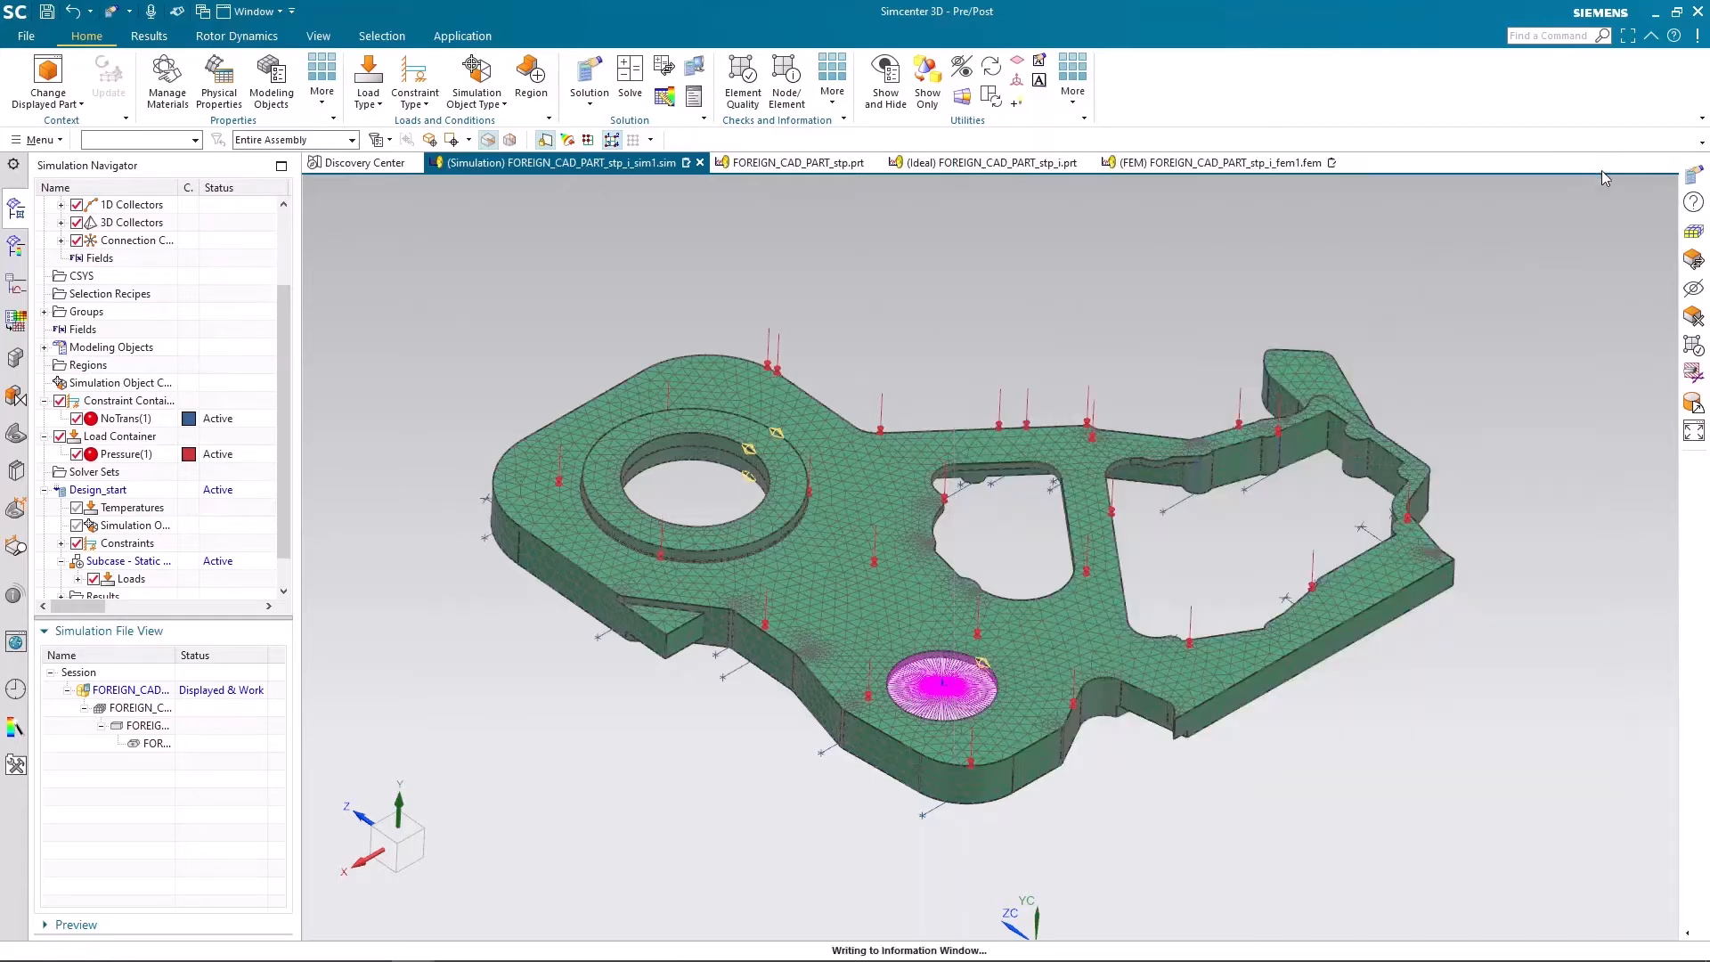
Step: Load the Design_start structural results and plot the nodal displacement magnitude
{"action": "left_click", "coordinate": [16, 246]}
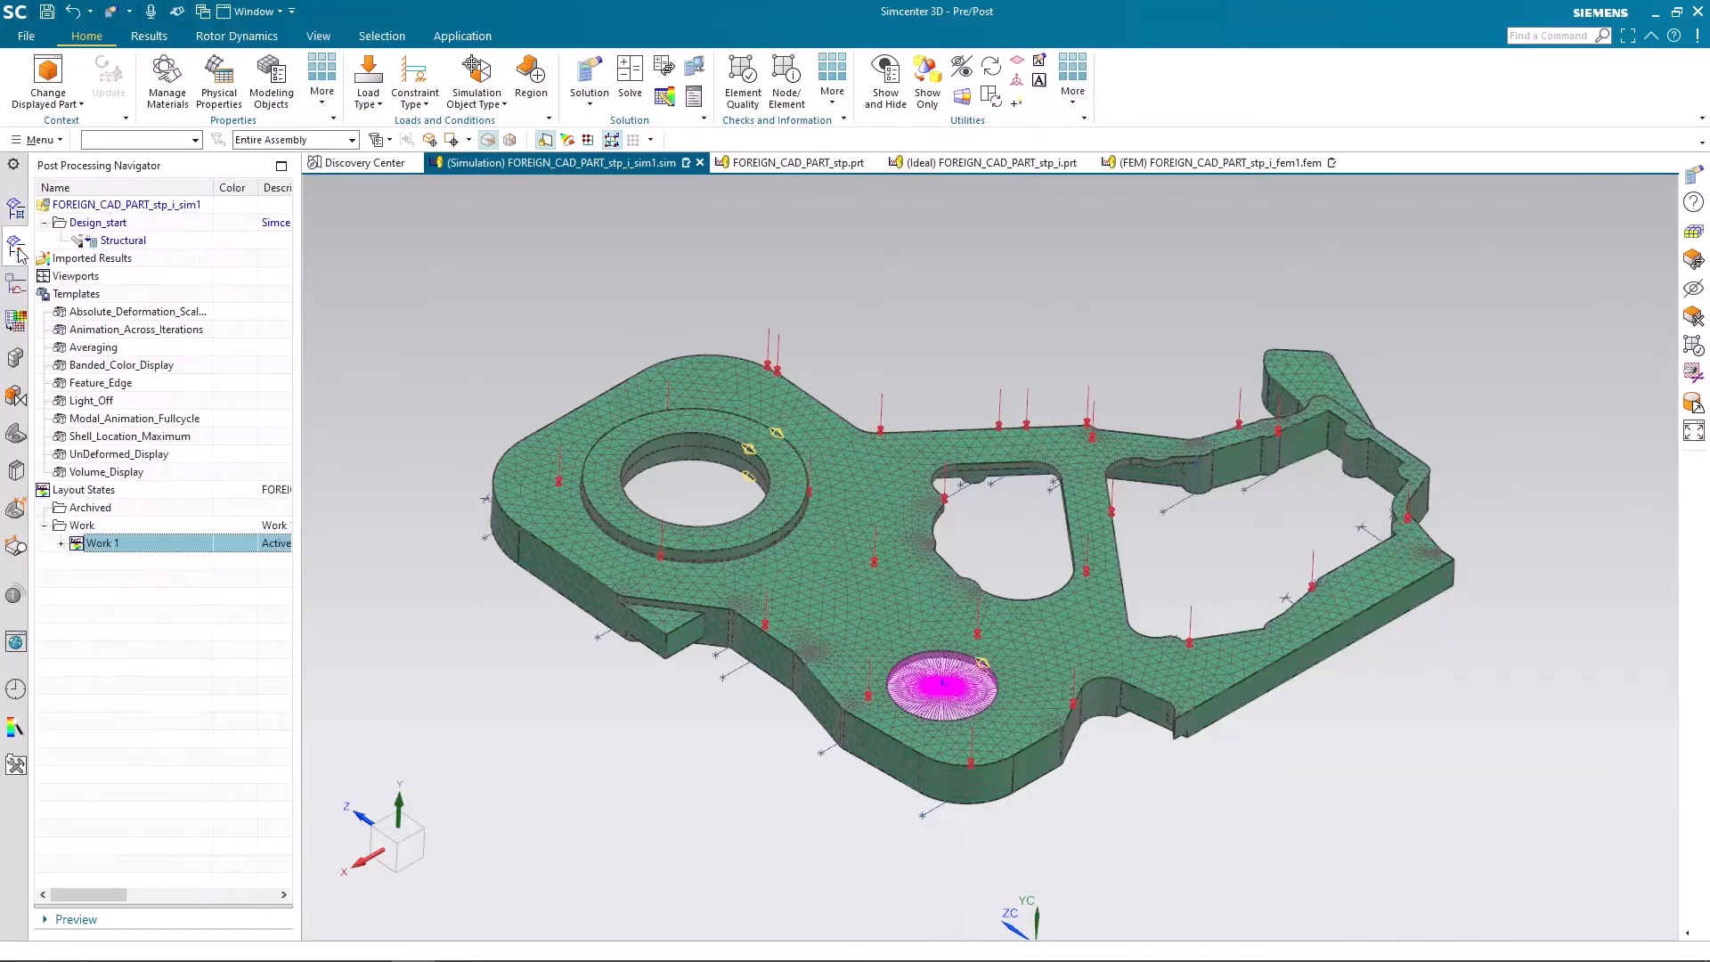
{"action": "right_click", "coordinate": [122, 246]}
{"action": "left_click", "coordinate": [150, 254]}
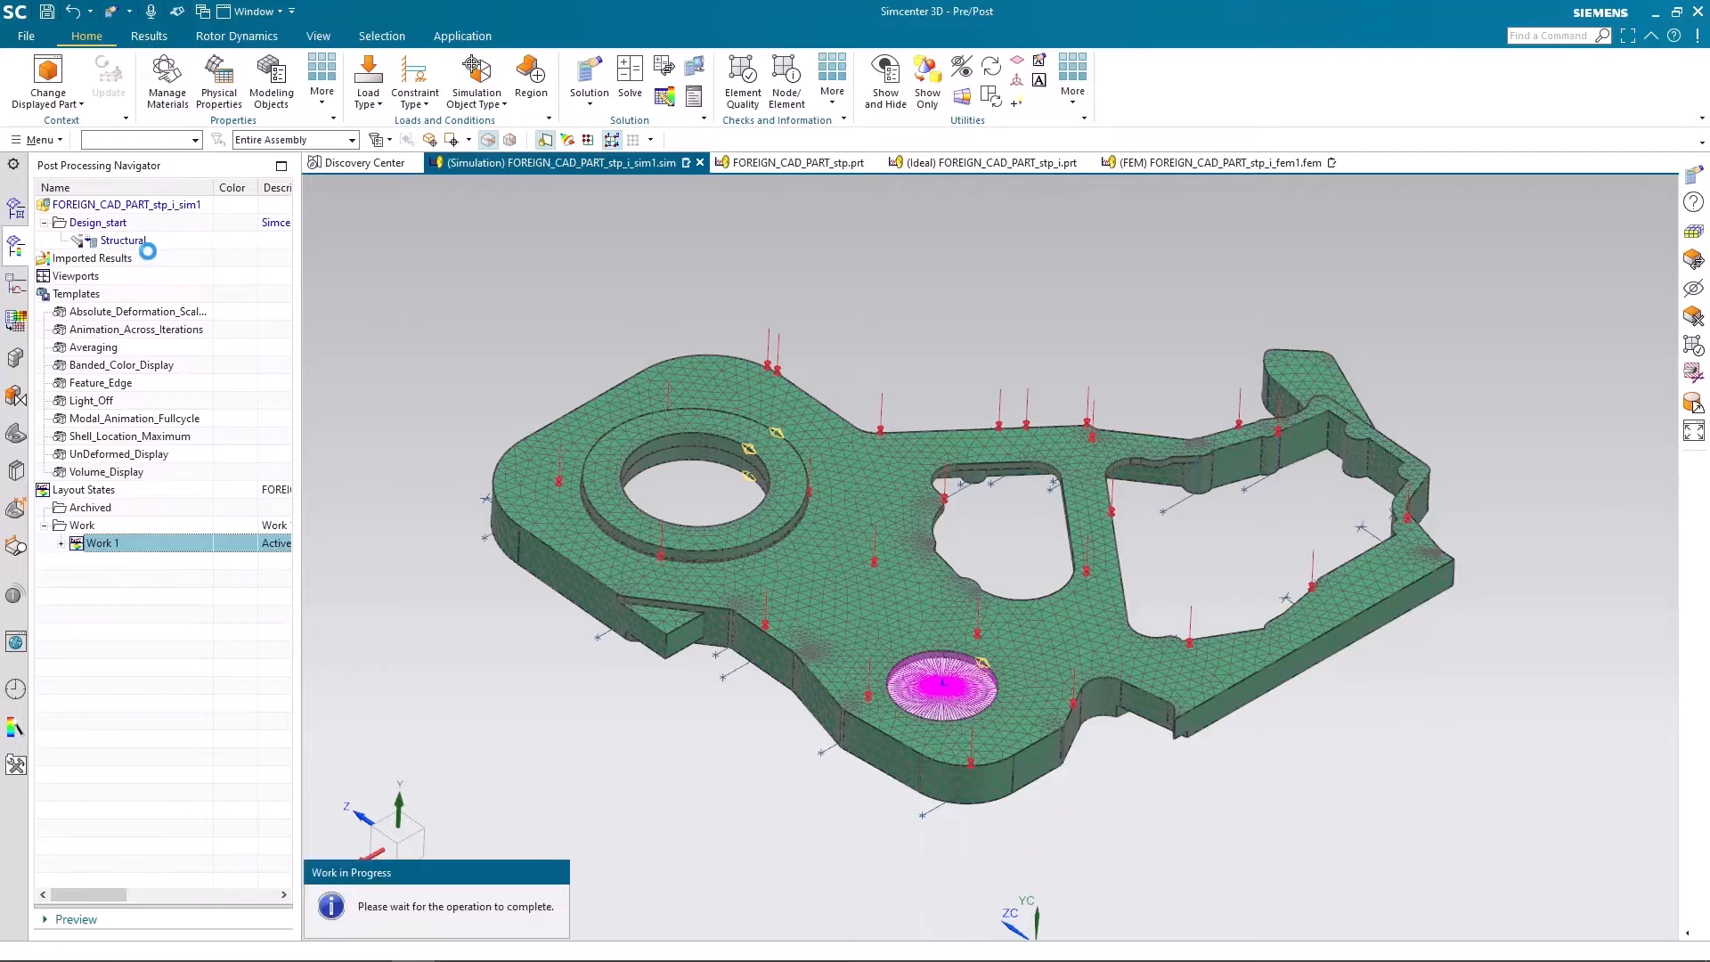
{"action": "left_click", "coordinate": [61, 240]}
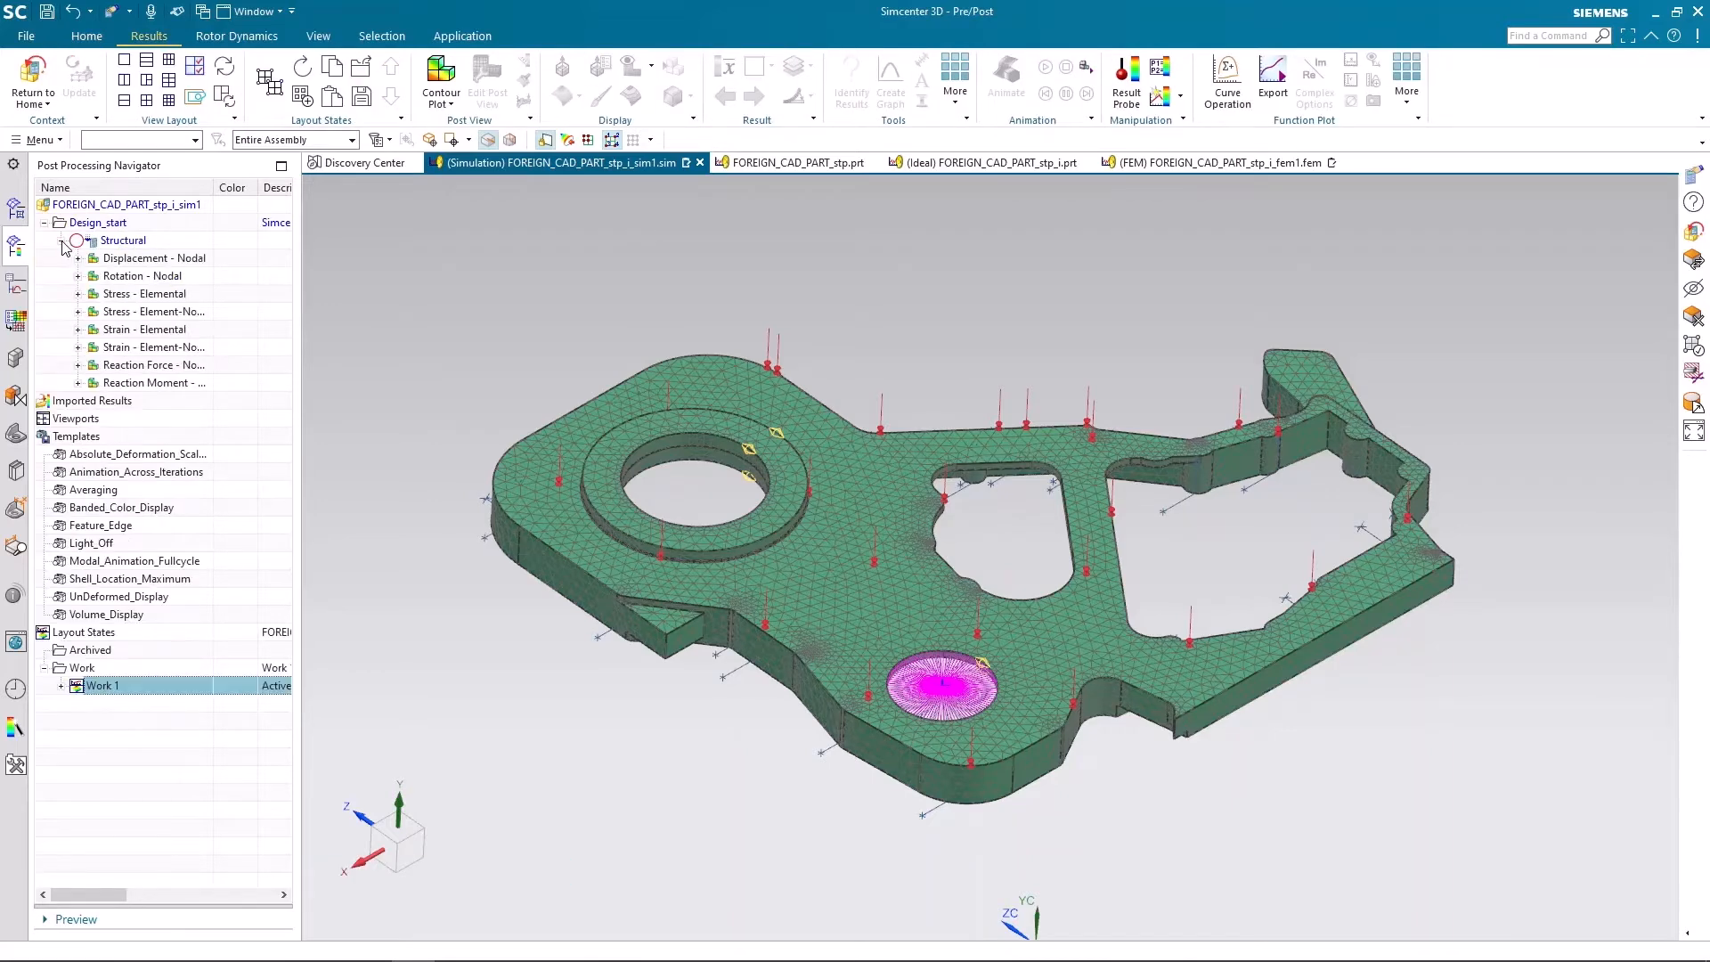
{"action": "left_click", "coordinate": [78, 258]}
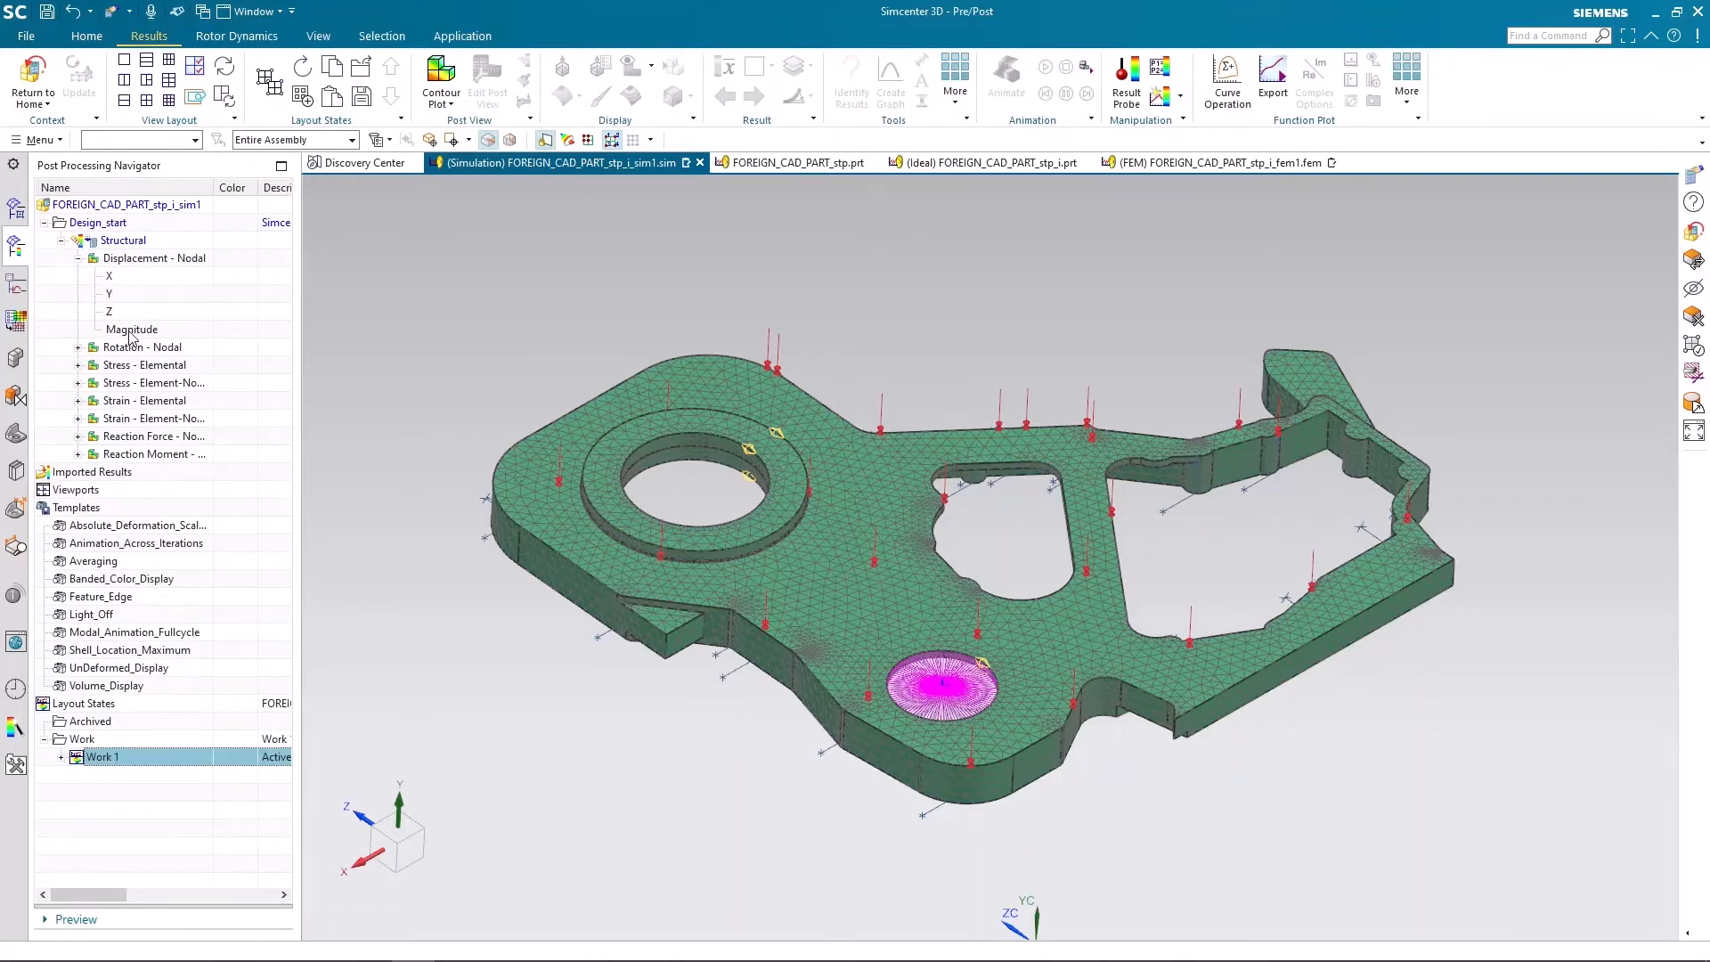
{"action": "double_click", "coordinate": [130, 331]}
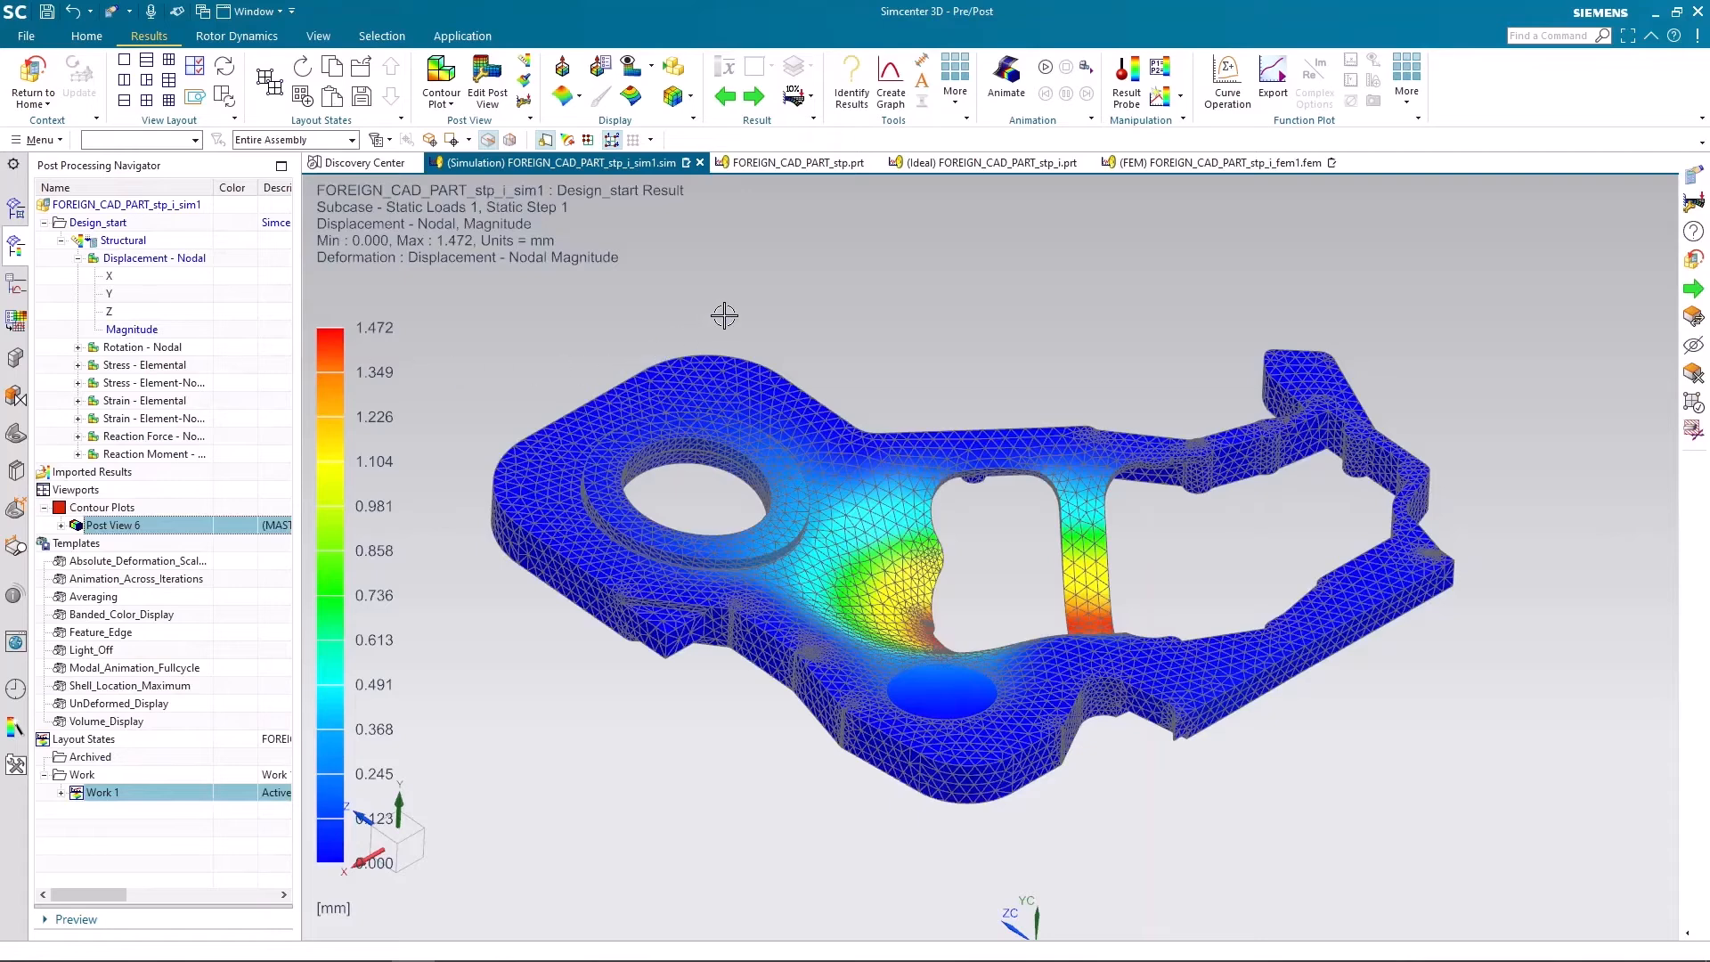
Step: Apply an absolute deformation scale of 1 to the displacement plot and examine the deformed shape
{"action": "mouse_move", "coordinate": [984, 349]}
{"action": "middle_mouse_down"}
{"action": "mouse_move", "coordinate": [1009, 315]}
{"action": "mouse_move", "coordinate": [1005, 355]}
{"action": "middle_mouse_up"}
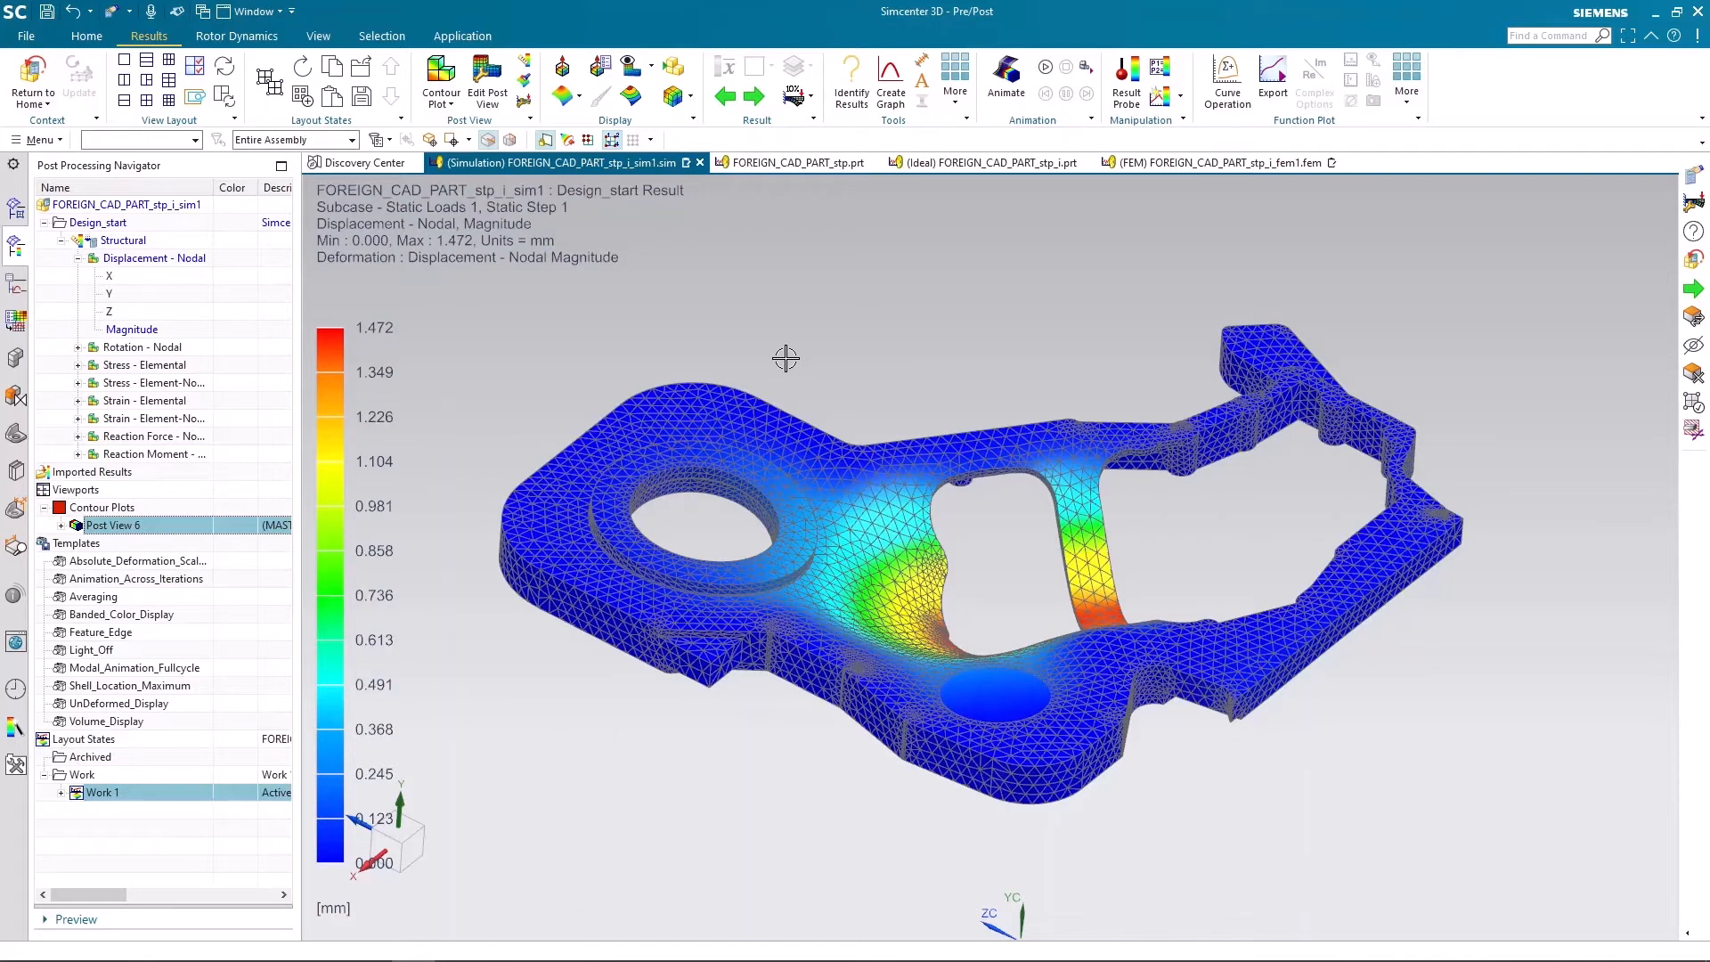
{"action": "mouse_move", "coordinate": [987, 350]}
{"action": "middle_mouse_down"}
{"action": "mouse_move", "coordinate": [985, 312]}
{"action": "mouse_move", "coordinate": [992, 332]}
{"action": "middle_mouse_up"}
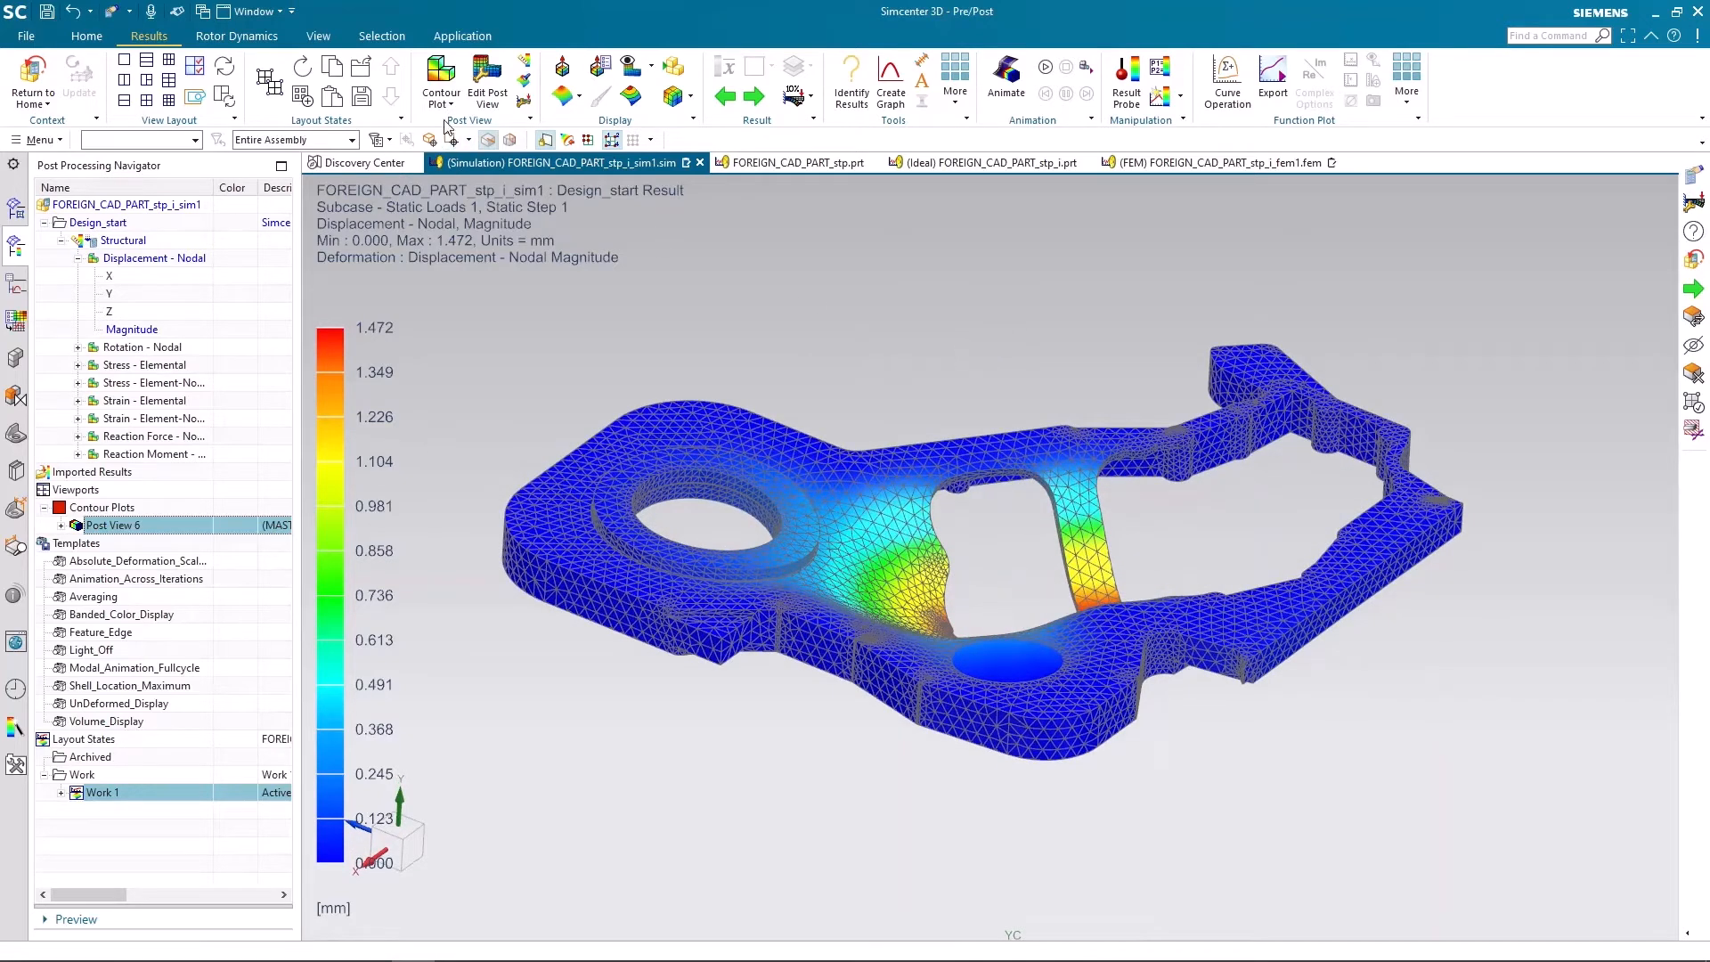
{"action": "left_click", "coordinate": [520, 103]}
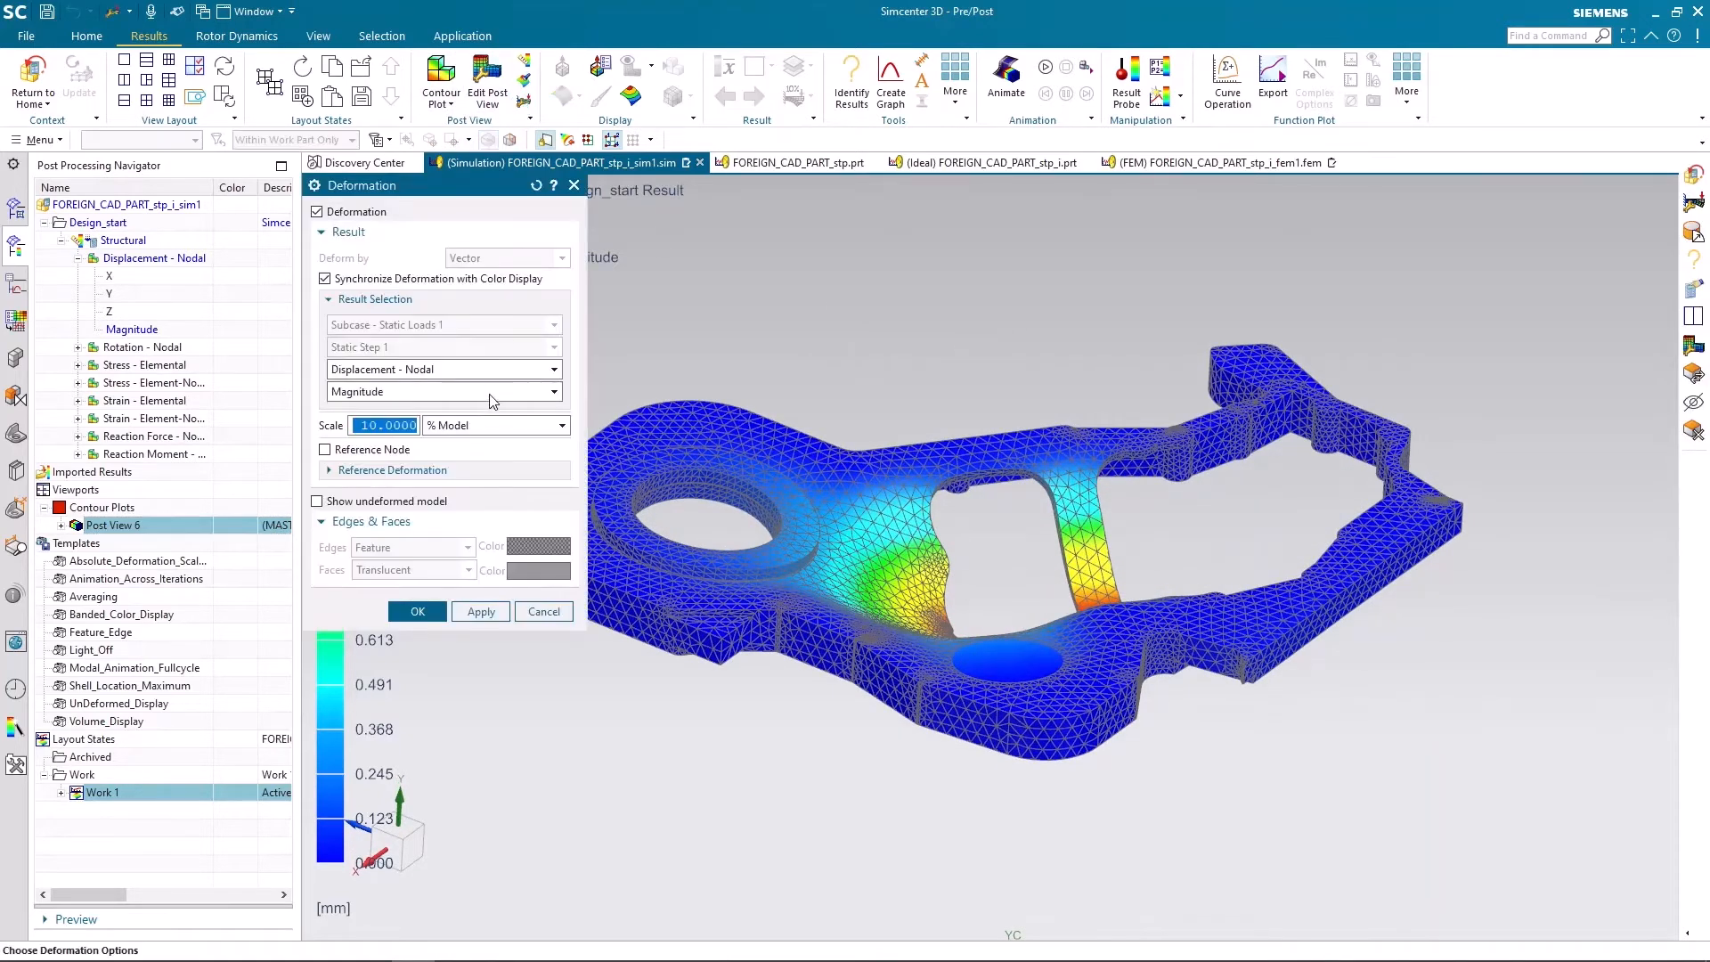
{"action": "left_click", "coordinate": [496, 430]}
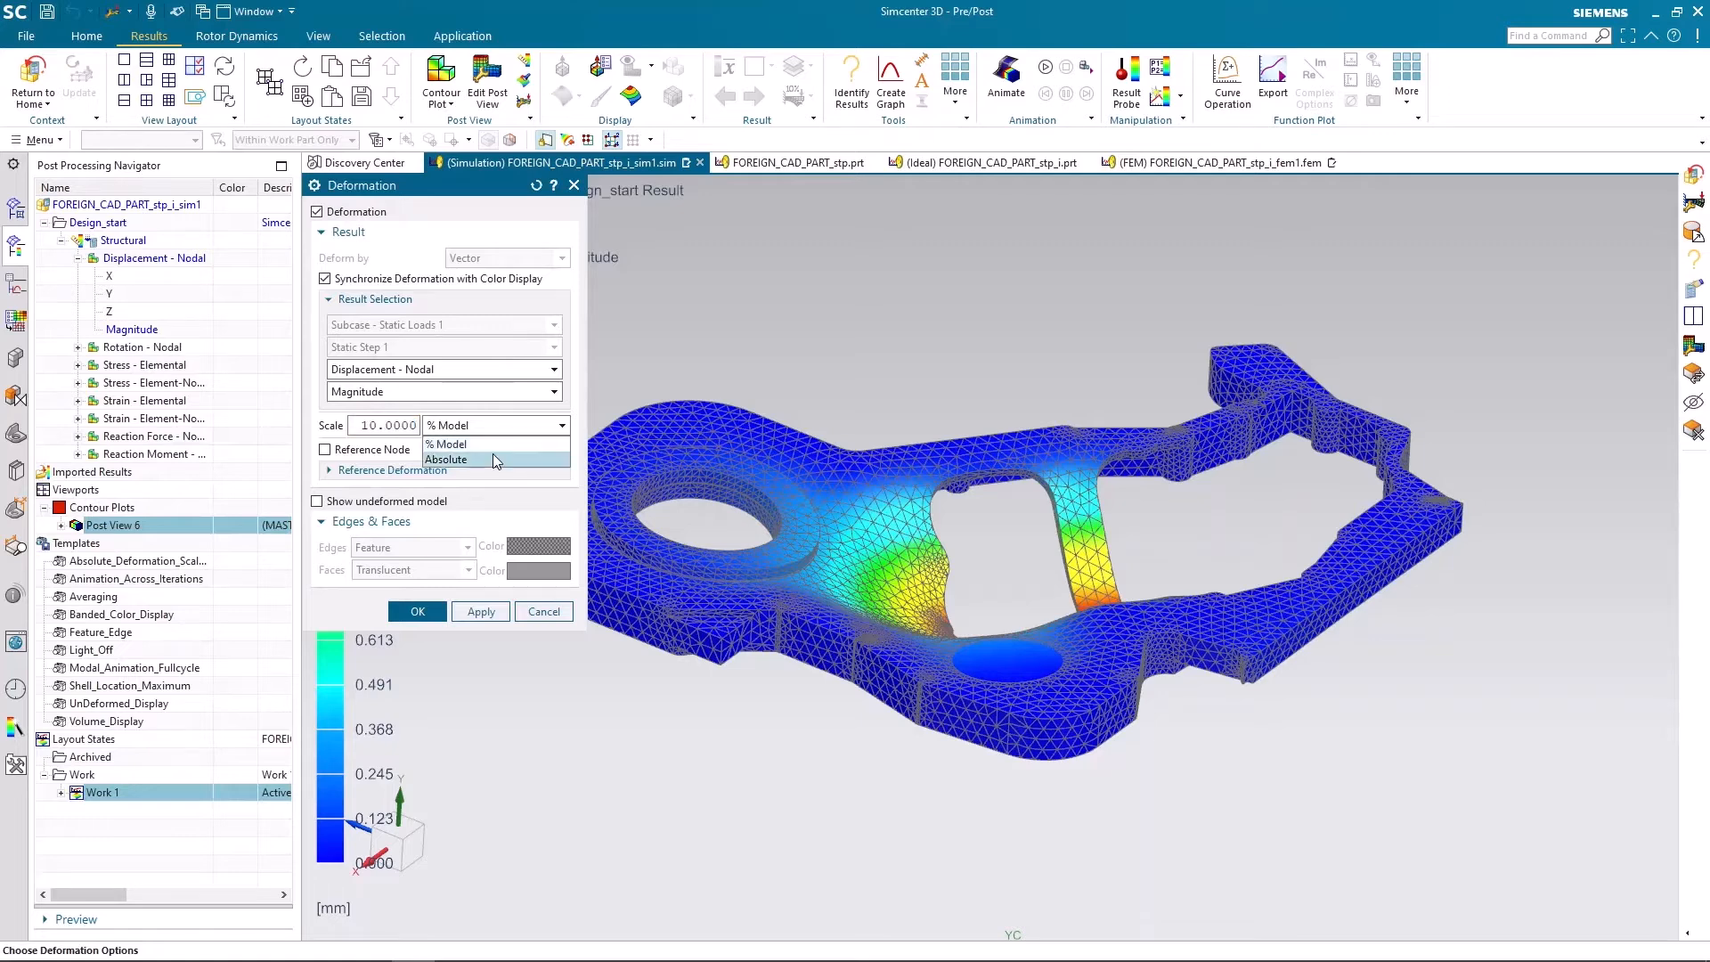
{"action": "left_click", "coordinate": [494, 452]}
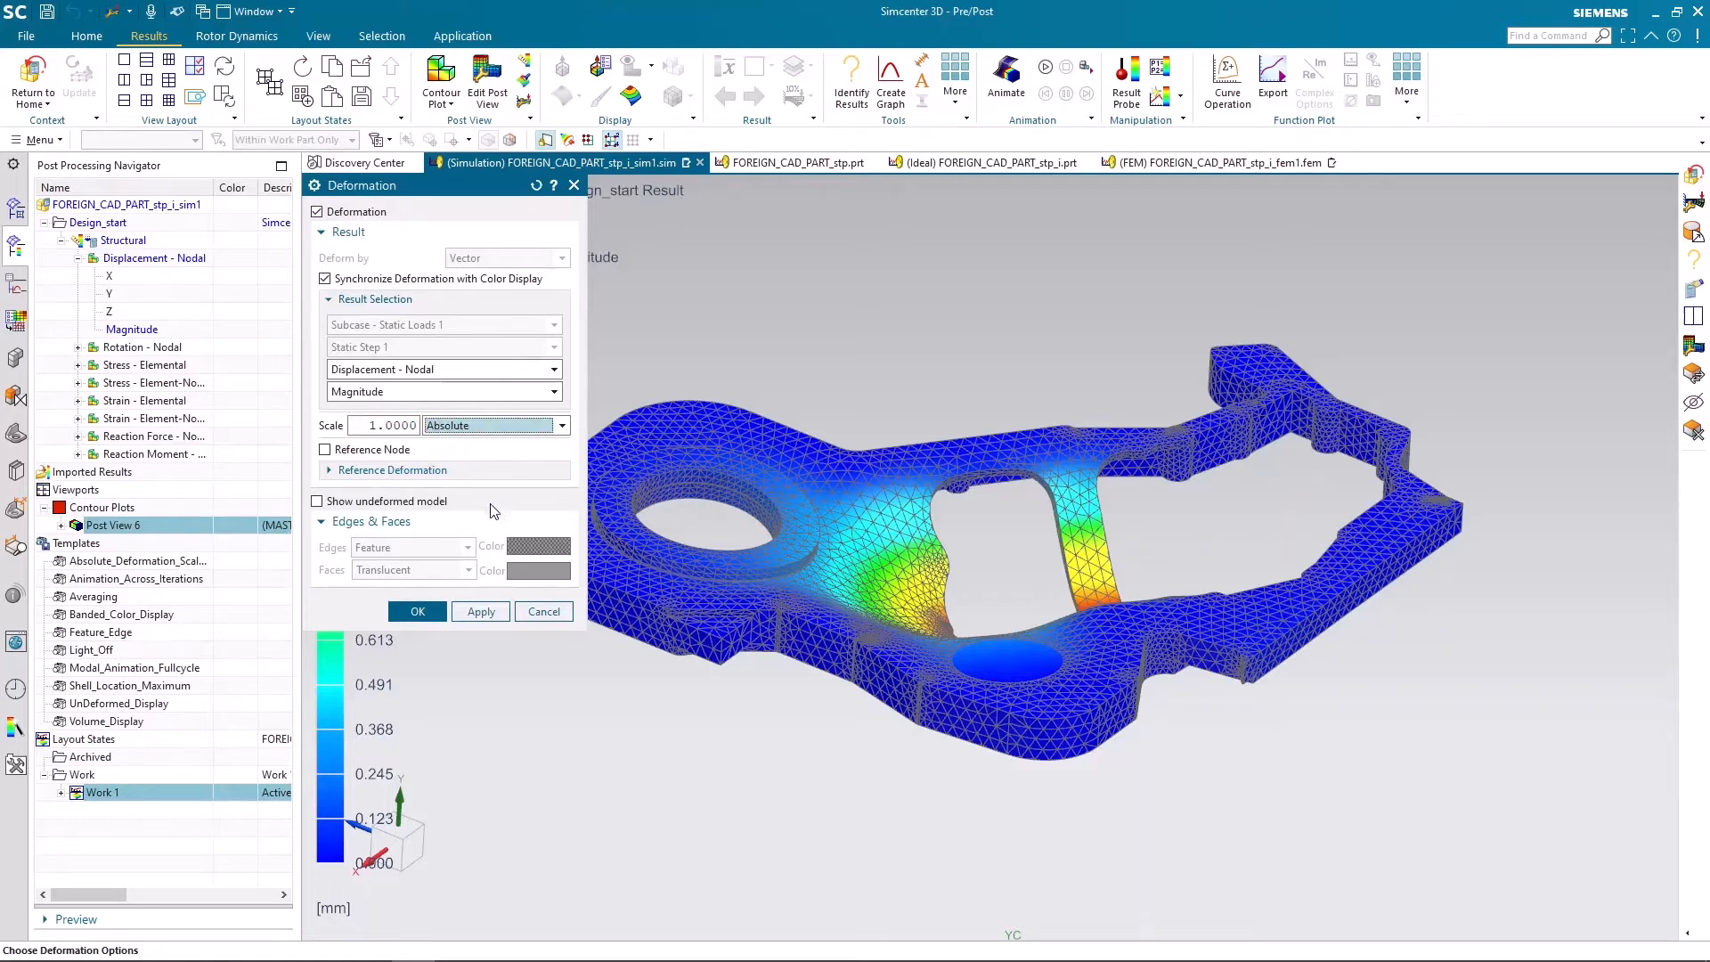
{"action": "left_click", "coordinate": [481, 611]}
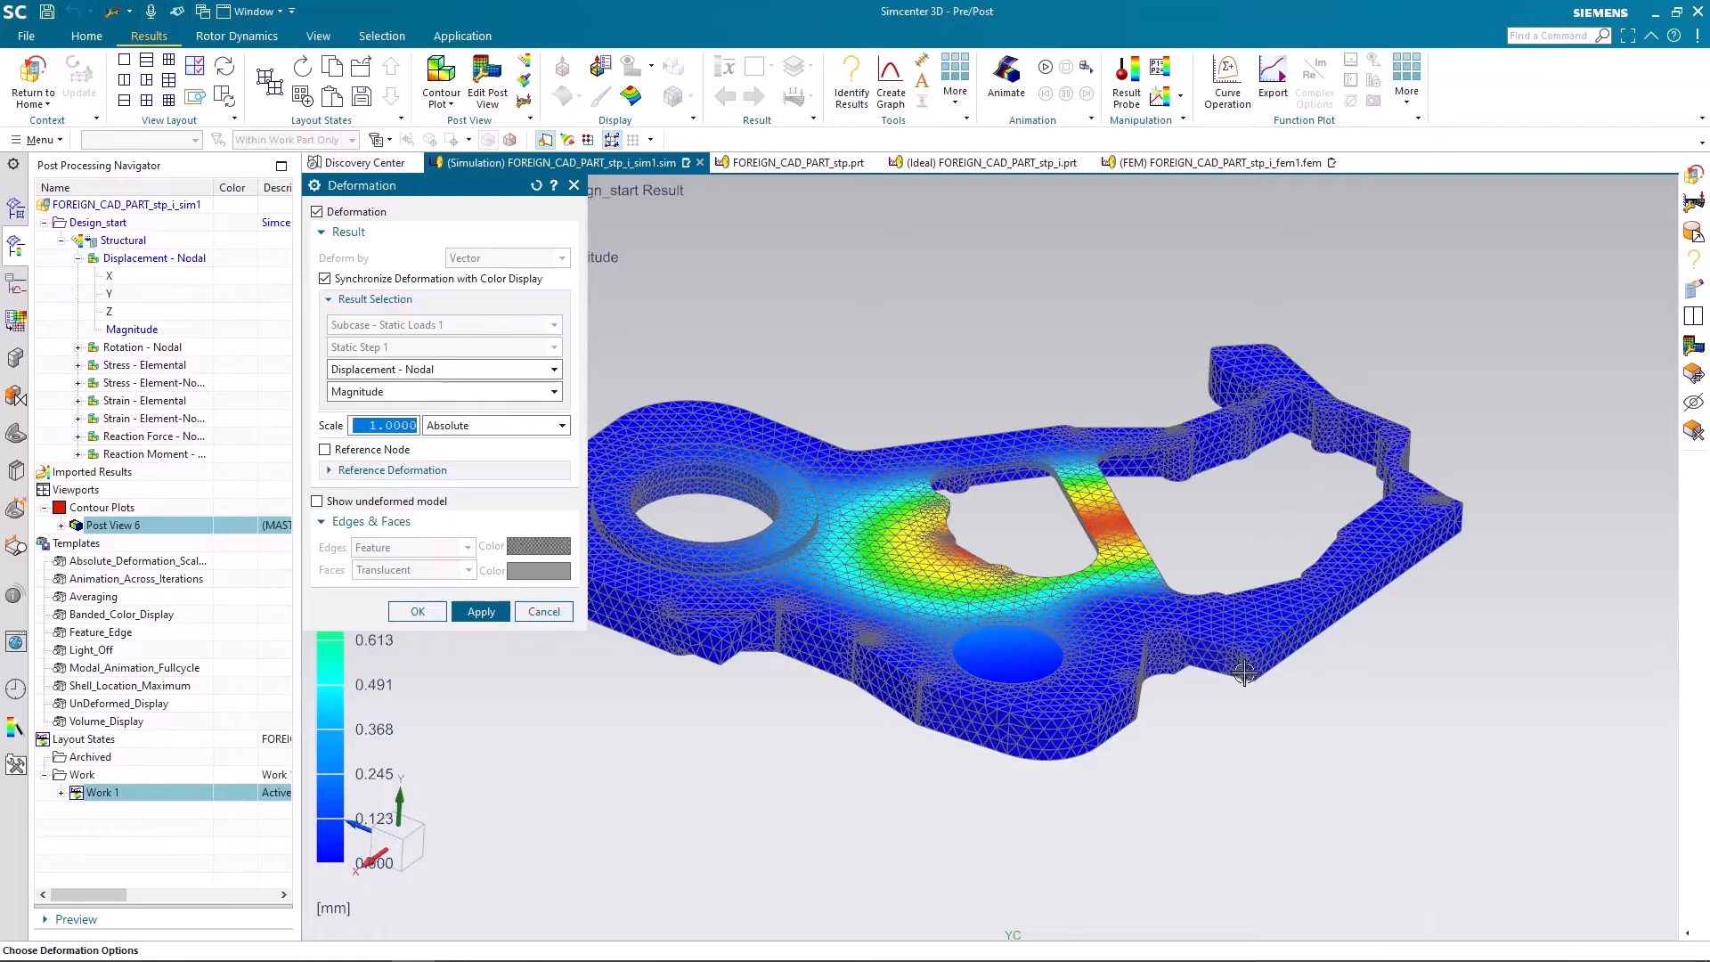
{"action": "scroll", "coordinate": [1450, 644], "scroll_direction": "down", "scroll_amount": 1}
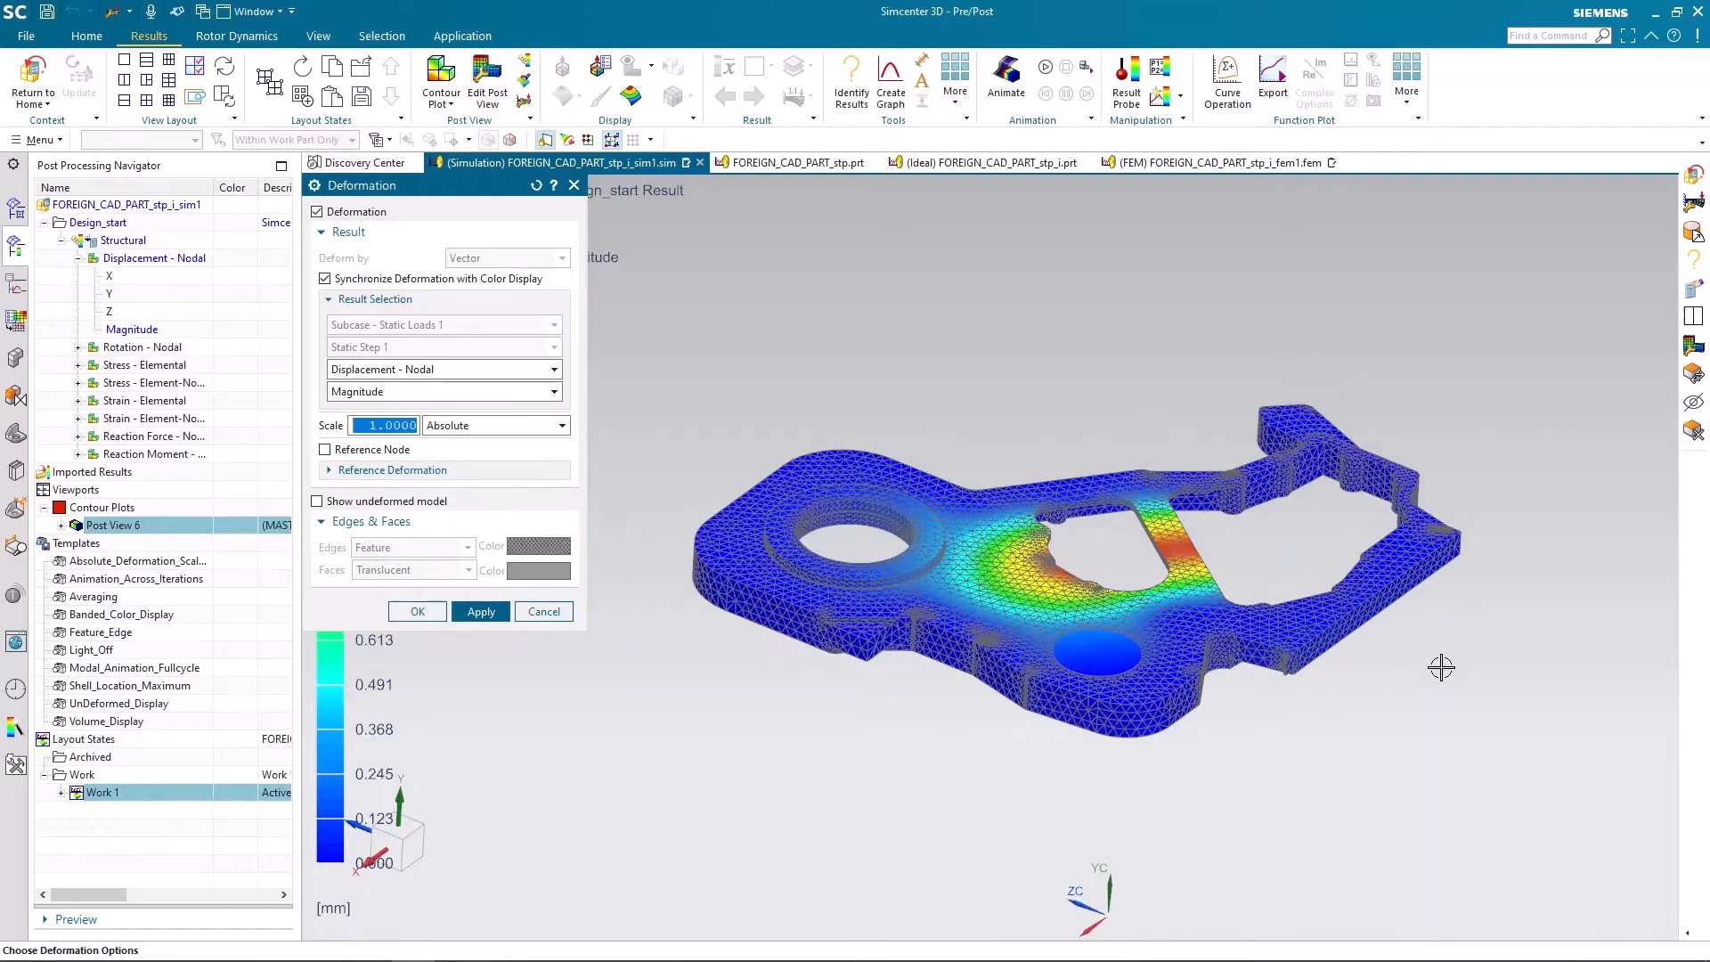
{"action": "mouse_move", "coordinate": [1425, 676]}
{"action": "middle_mouse_down"}
{"action": "mouse_move", "coordinate": [1416, 637]}
{"action": "mouse_move", "coordinate": [1426, 675]}
{"action": "mouse_move", "coordinate": [1413, 656]}
{"action": "mouse_move", "coordinate": [1435, 677]}
{"action": "mouse_move", "coordinate": [1445, 660]}
{"action": "mouse_move", "coordinate": [1423, 675]}
{"action": "middle_mouse_up"}
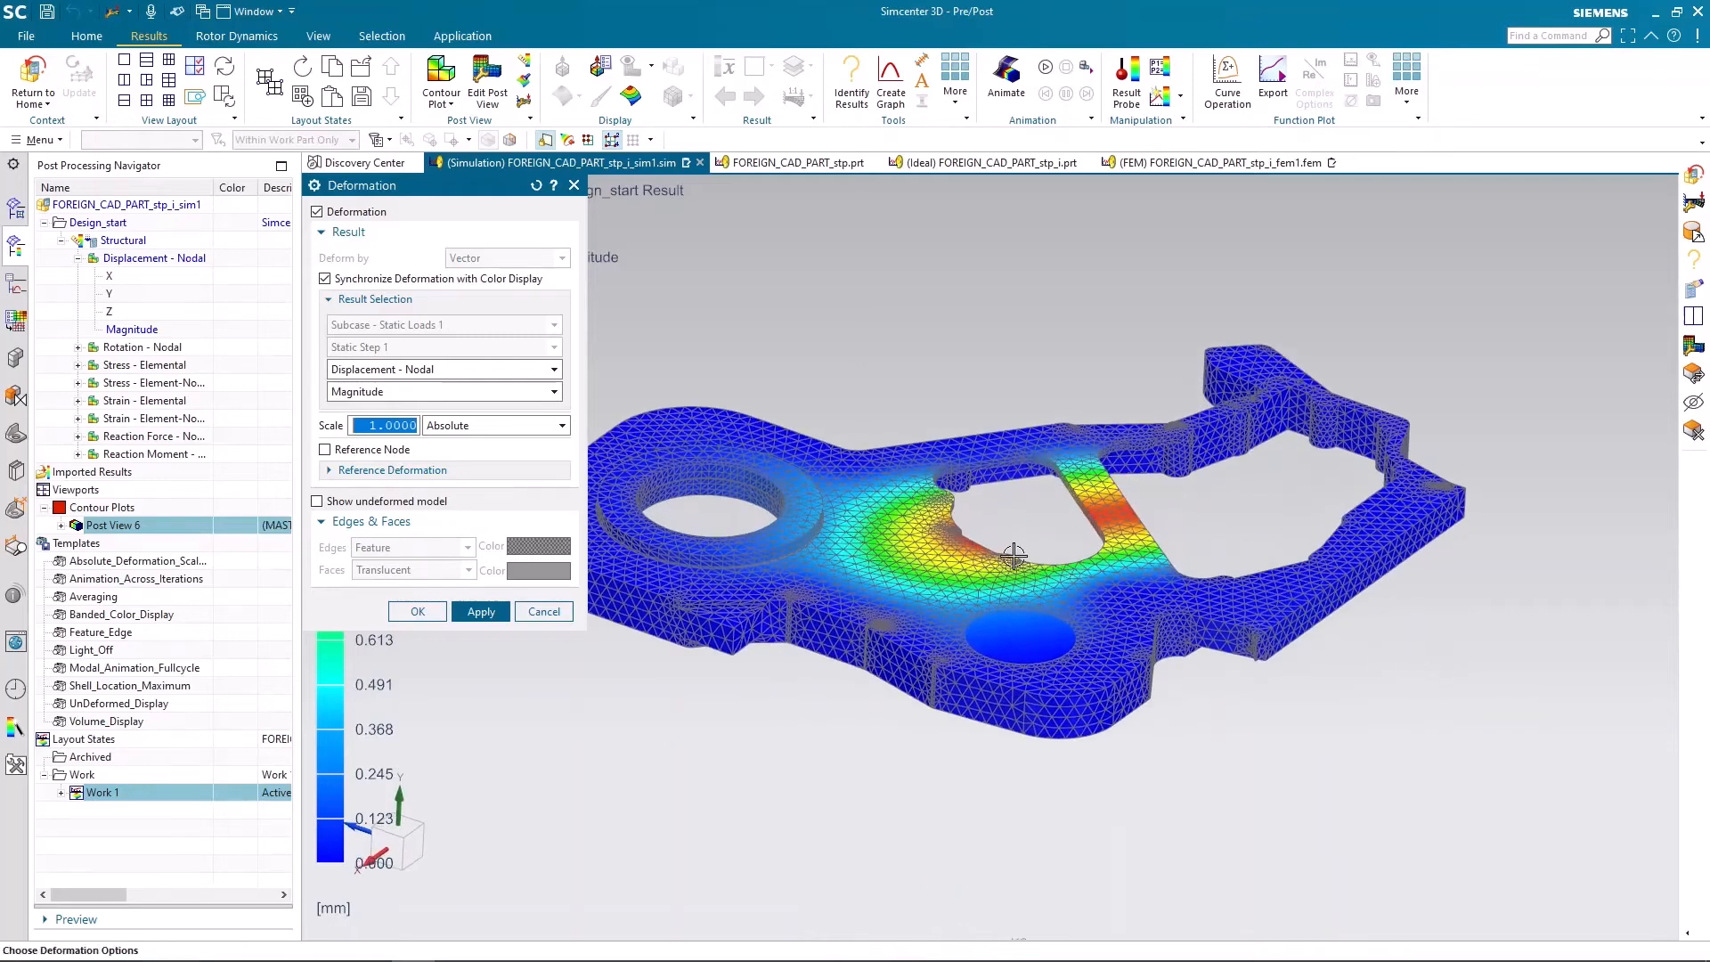
Step: Set the deformation scale of the displacement plot to 5 % Model and accept it
{"action": "left_click", "coordinate": [488, 426]}
{"action": "left_click", "coordinate": [486, 445]}
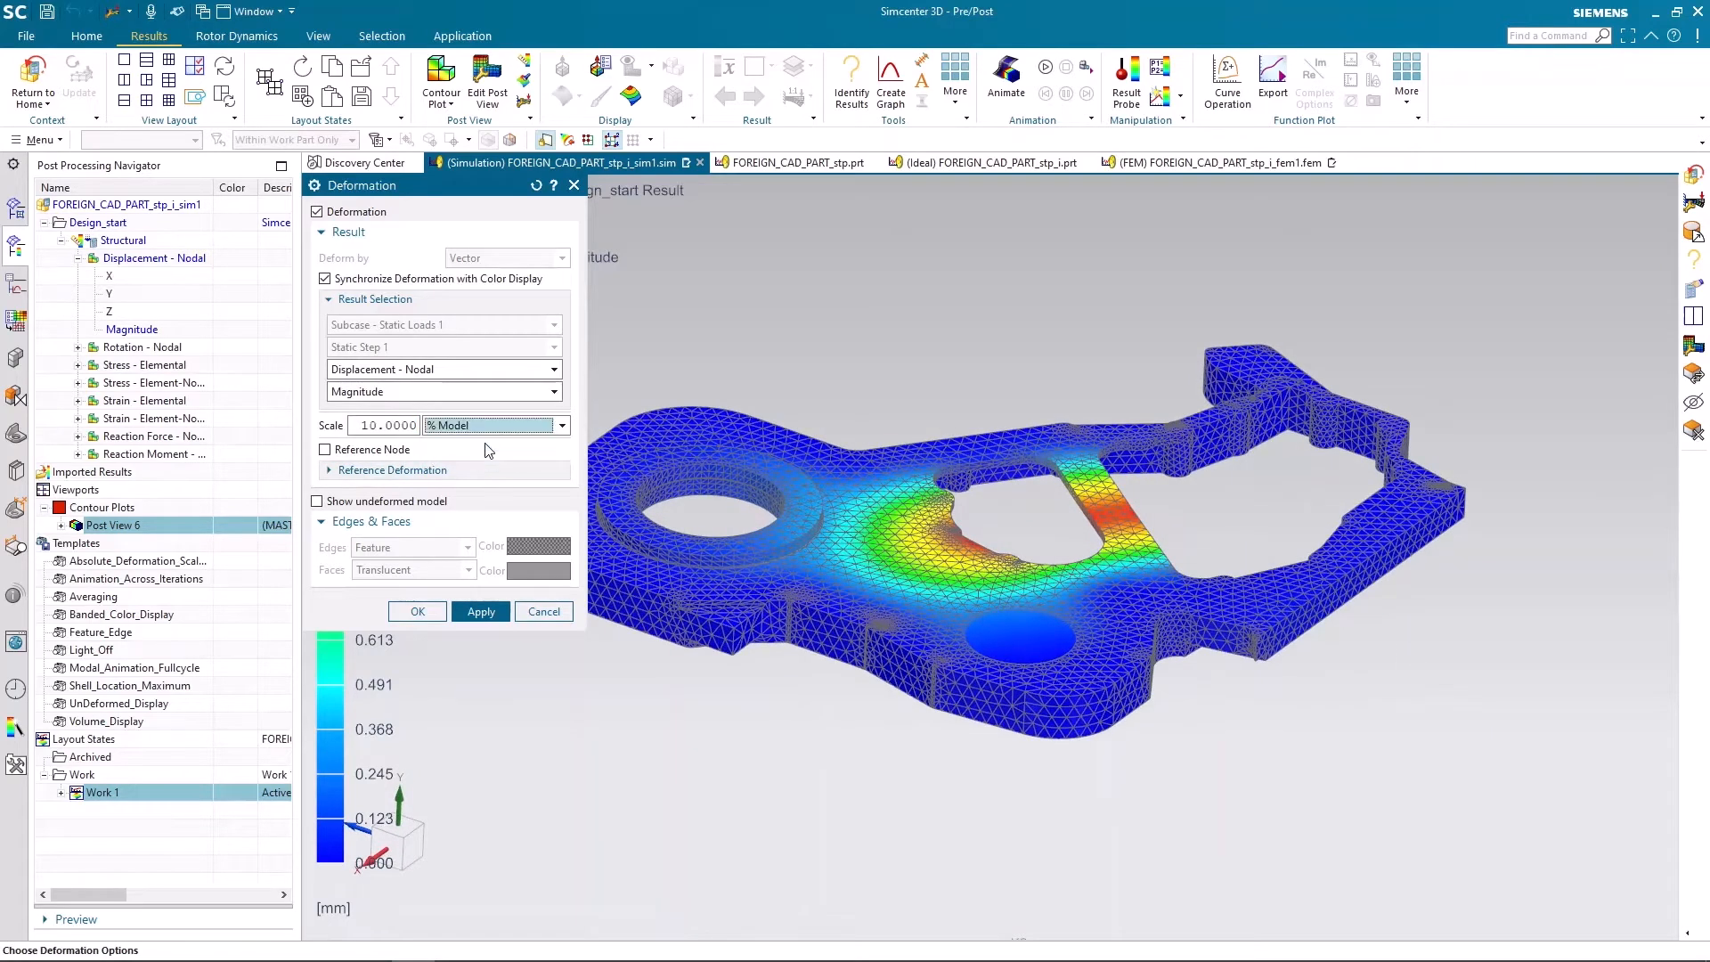
{"action": "left_click_drag", "start_coordinate": [364, 428], "coordinate": [462, 431]}
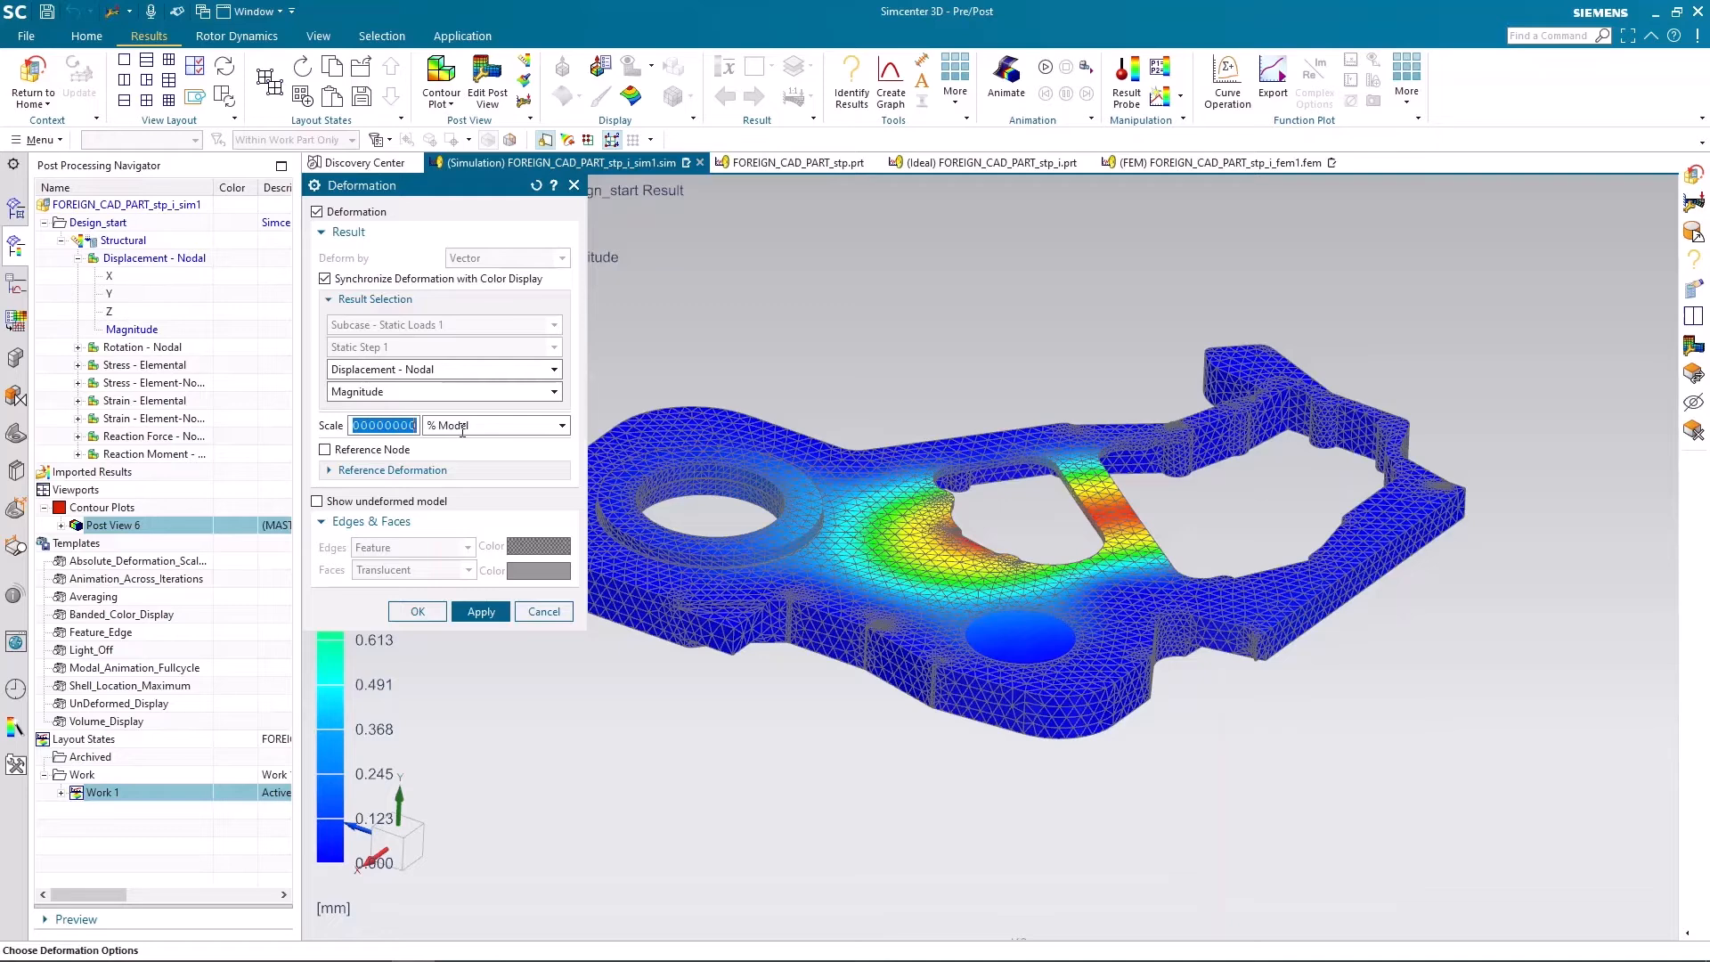
{"action": "type", "text": "5"}
{"action": "left_click", "coordinate": [437, 617]}
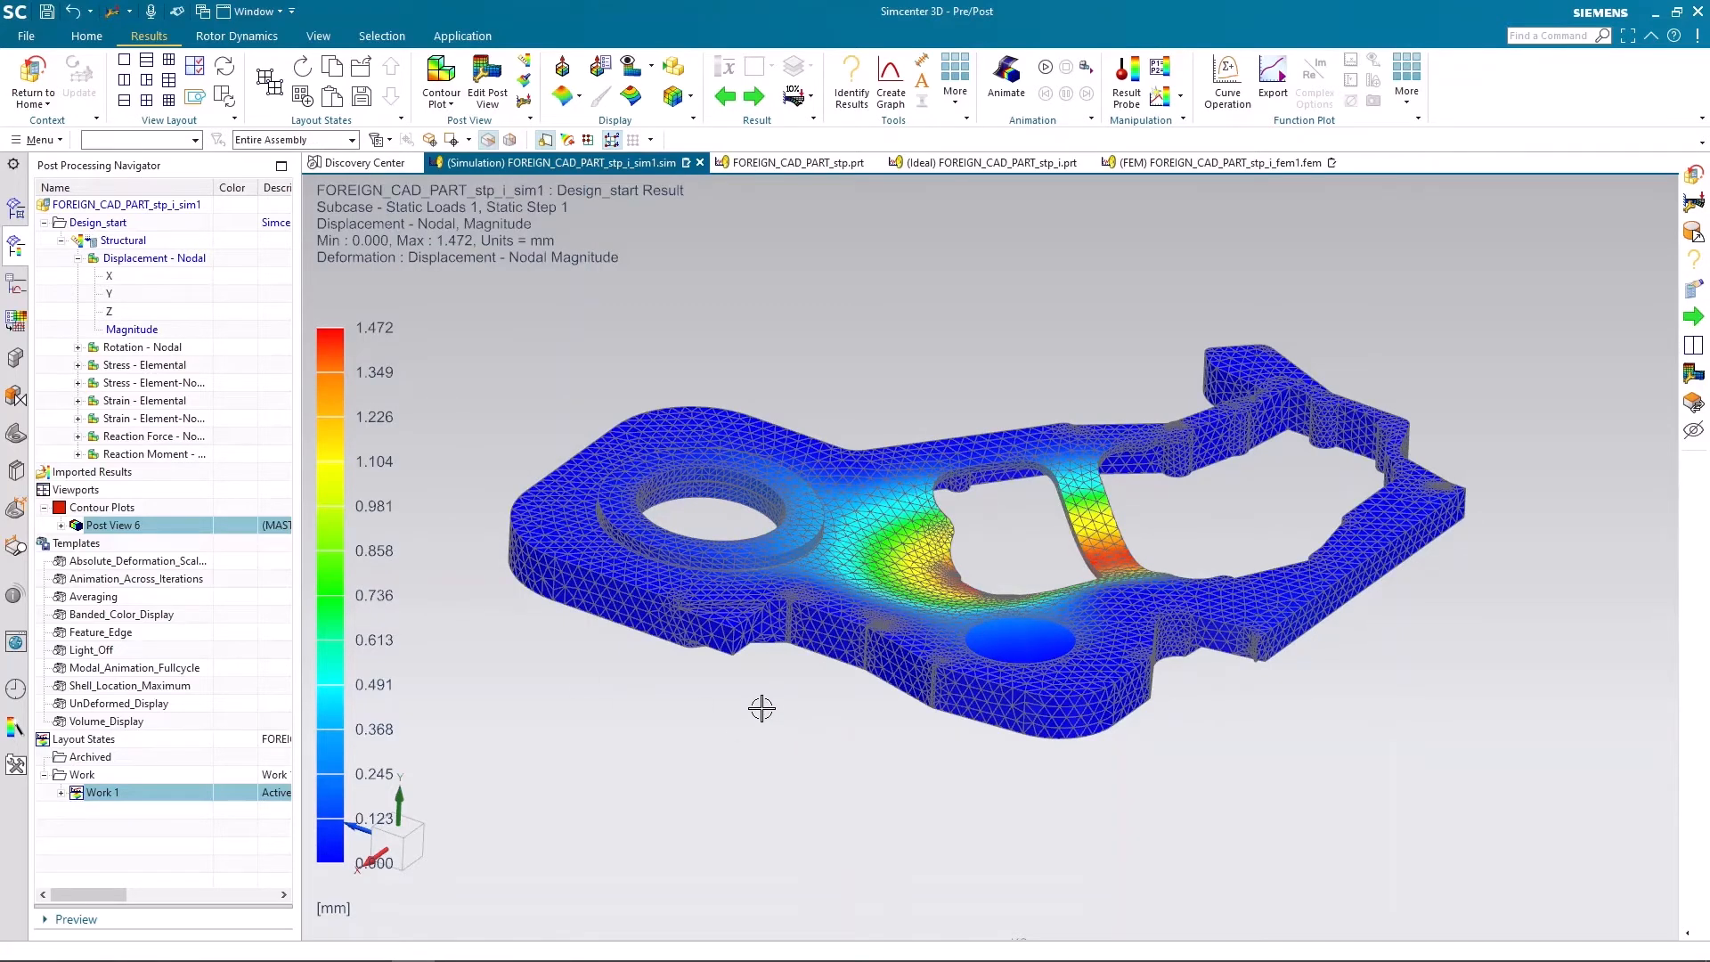
Step: Plot the element-nodal Von-Mises stress of the structural results
{"action": "mouse_move", "coordinate": [761, 708]}
{"action": "middle_mouse_down"}
{"action": "mouse_move", "coordinate": [741, 687]}
{"action": "mouse_move", "coordinate": [762, 715]}
{"action": "middle_mouse_up"}
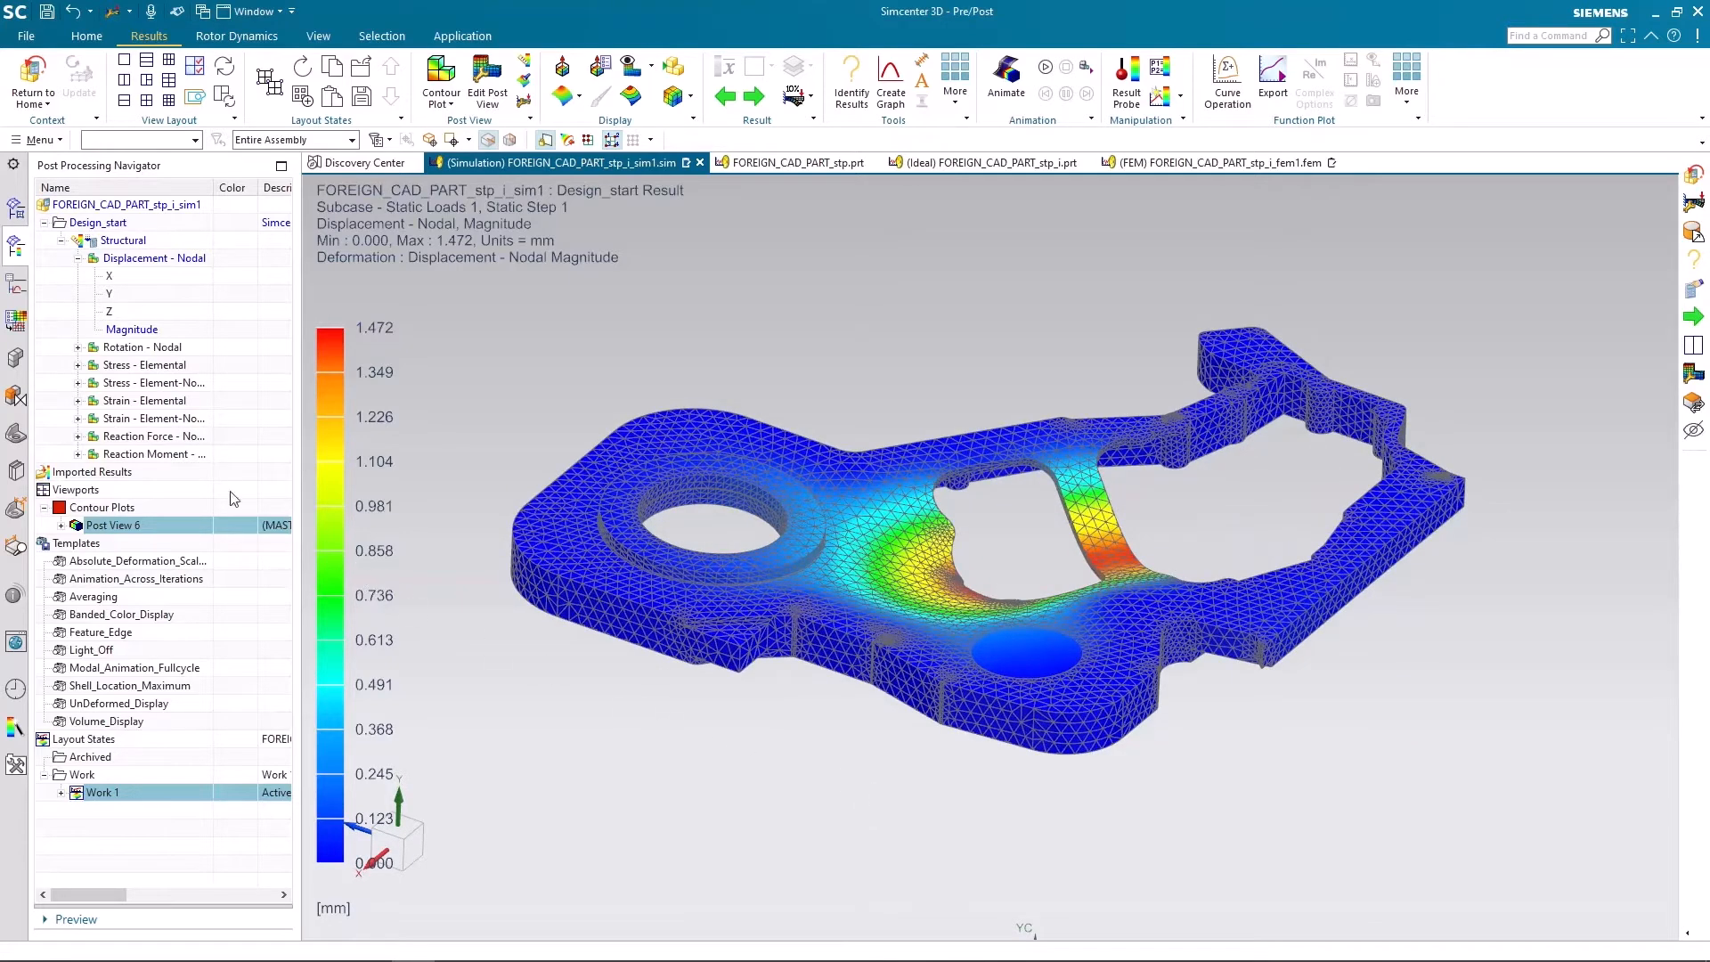
{"action": "left_click", "coordinate": [79, 383]}
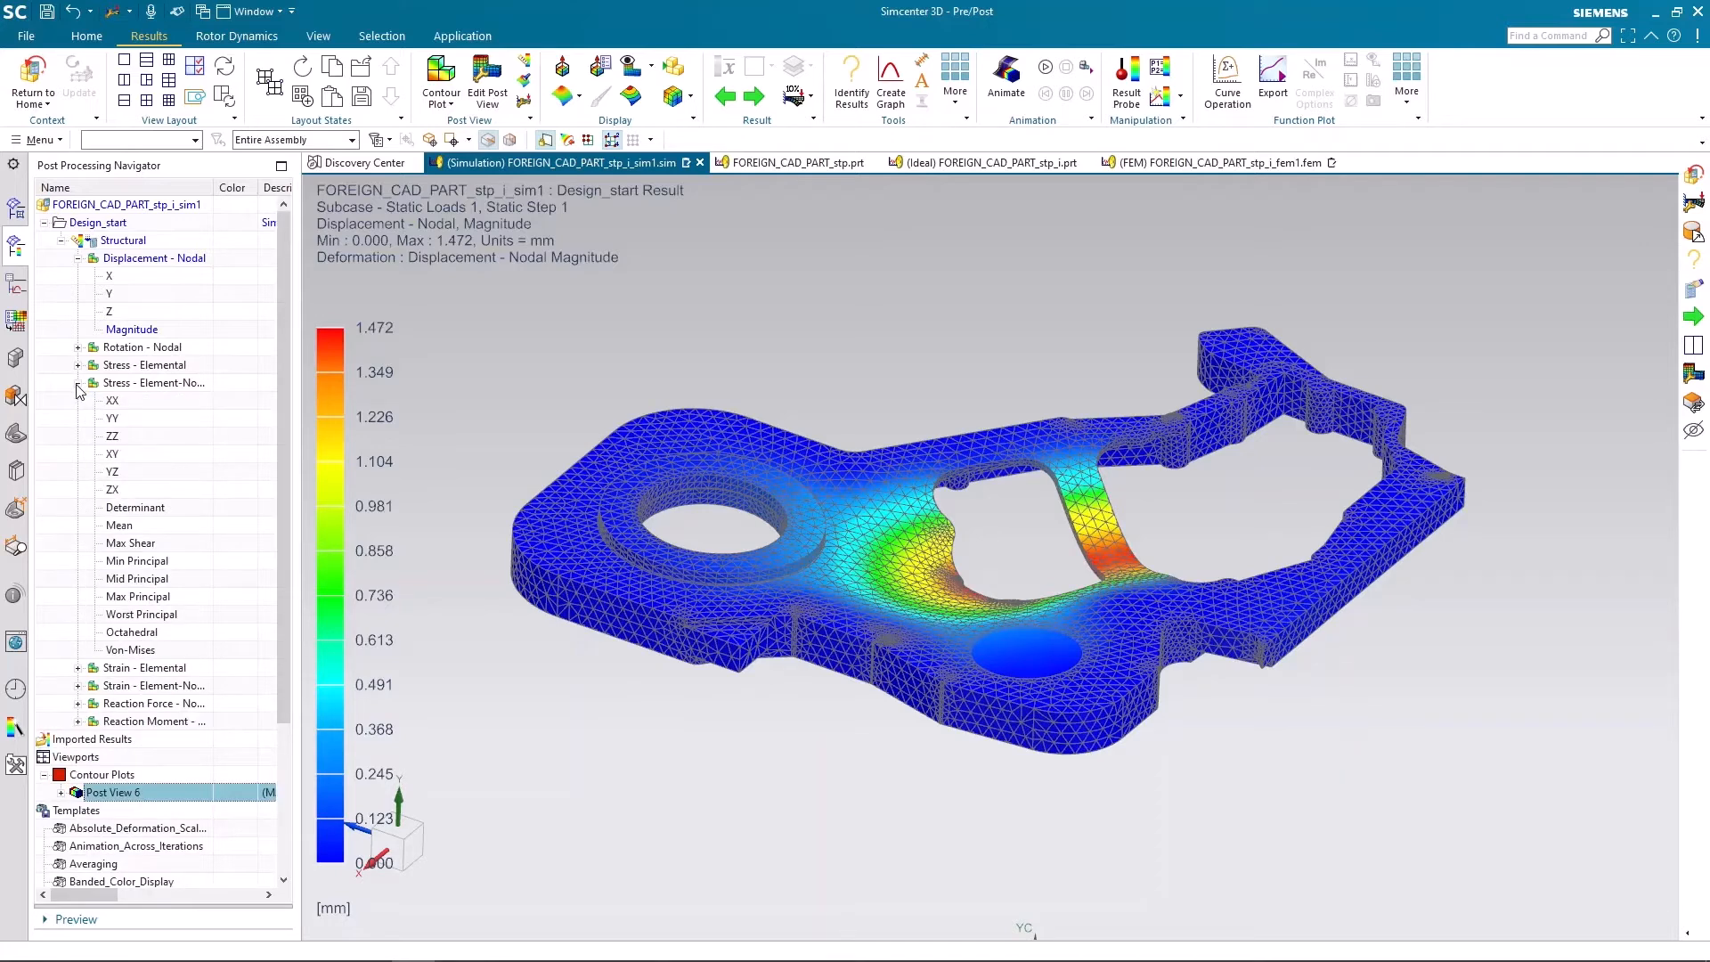
{"action": "double_click", "coordinate": [134, 650]}
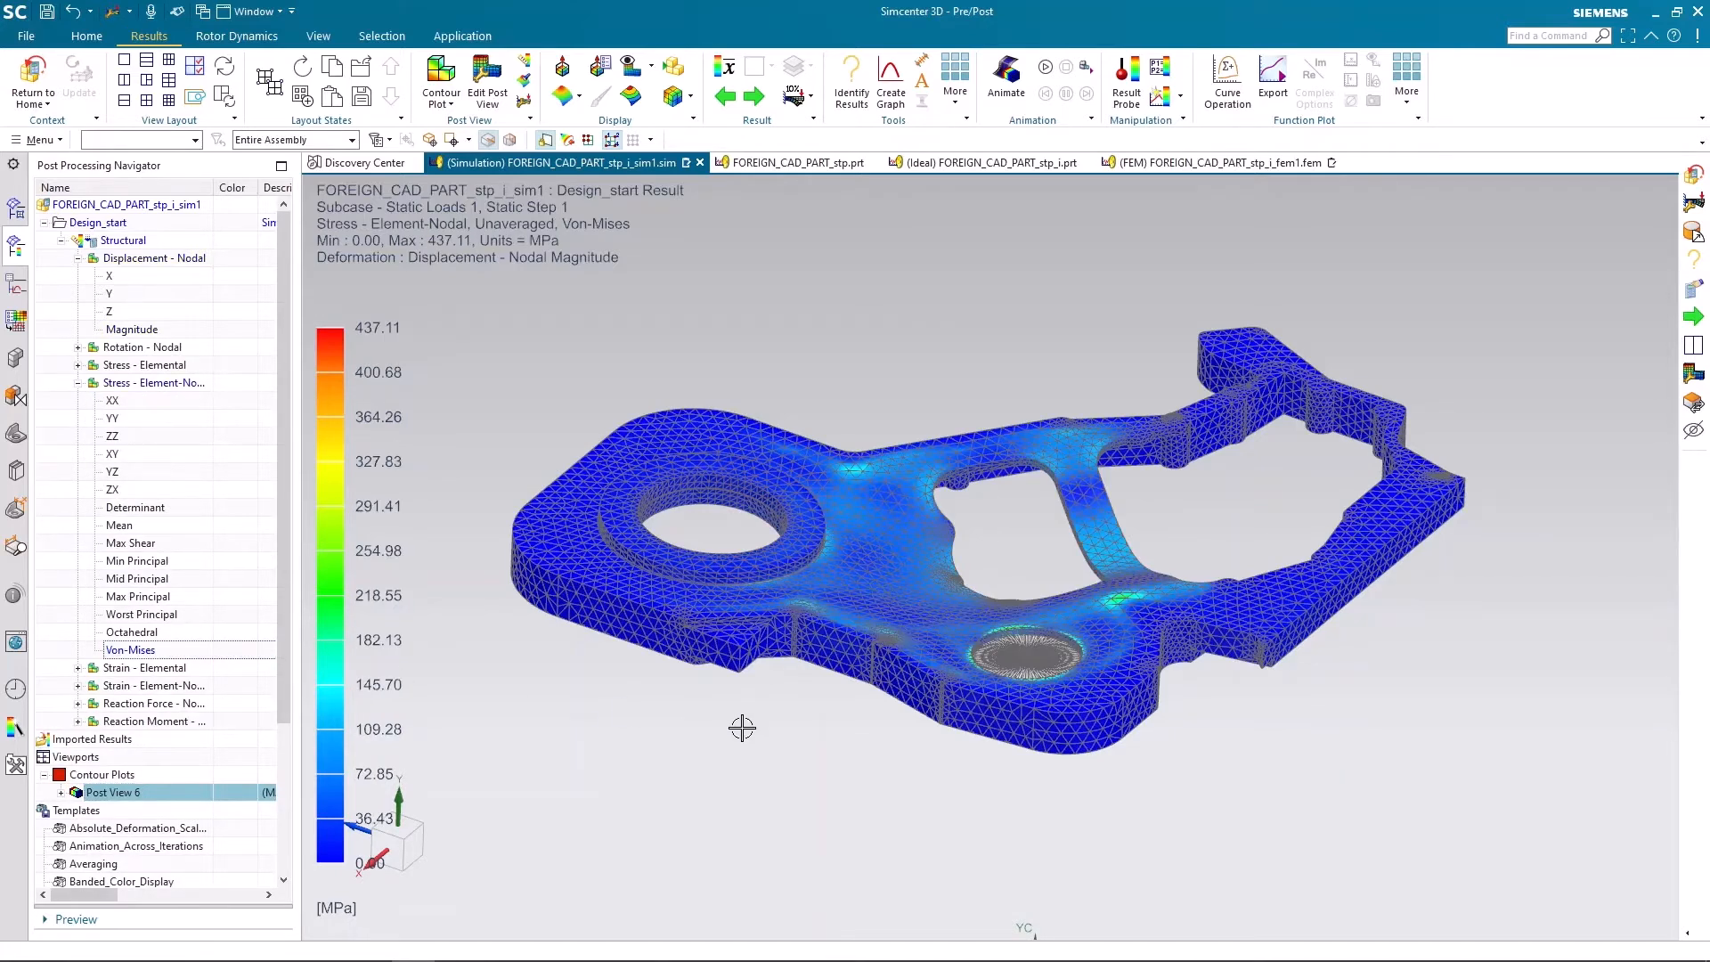
Step: Turn on the annotations of the Von-Mises stress plot and examine the stress concentration at the rounded wall end near the circular recess
{"action": "middle_click_drag", "start_coordinate": [1098, 864], "coordinate": [1031, 619]}
{"action": "scroll", "coordinate": [1042, 699], "scroll_direction": "down", "scroll_amount": 1}
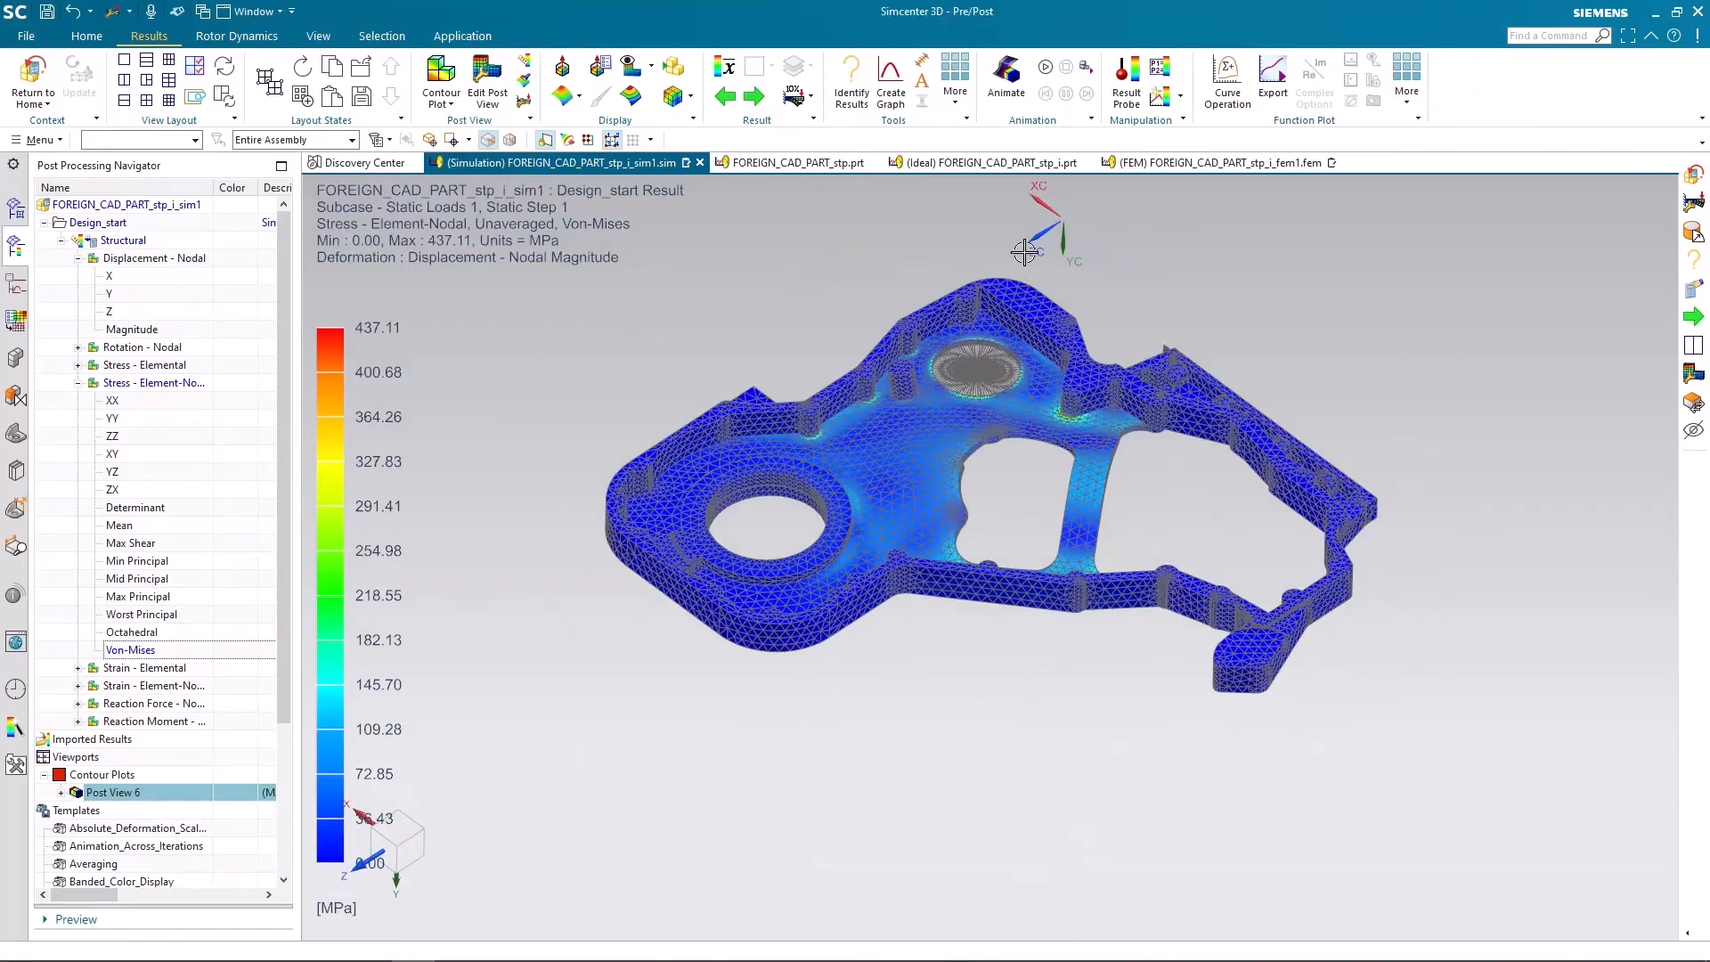
{"action": "scroll", "coordinate": [1024, 252], "scroll_direction": "up", "scroll_amount": 2}
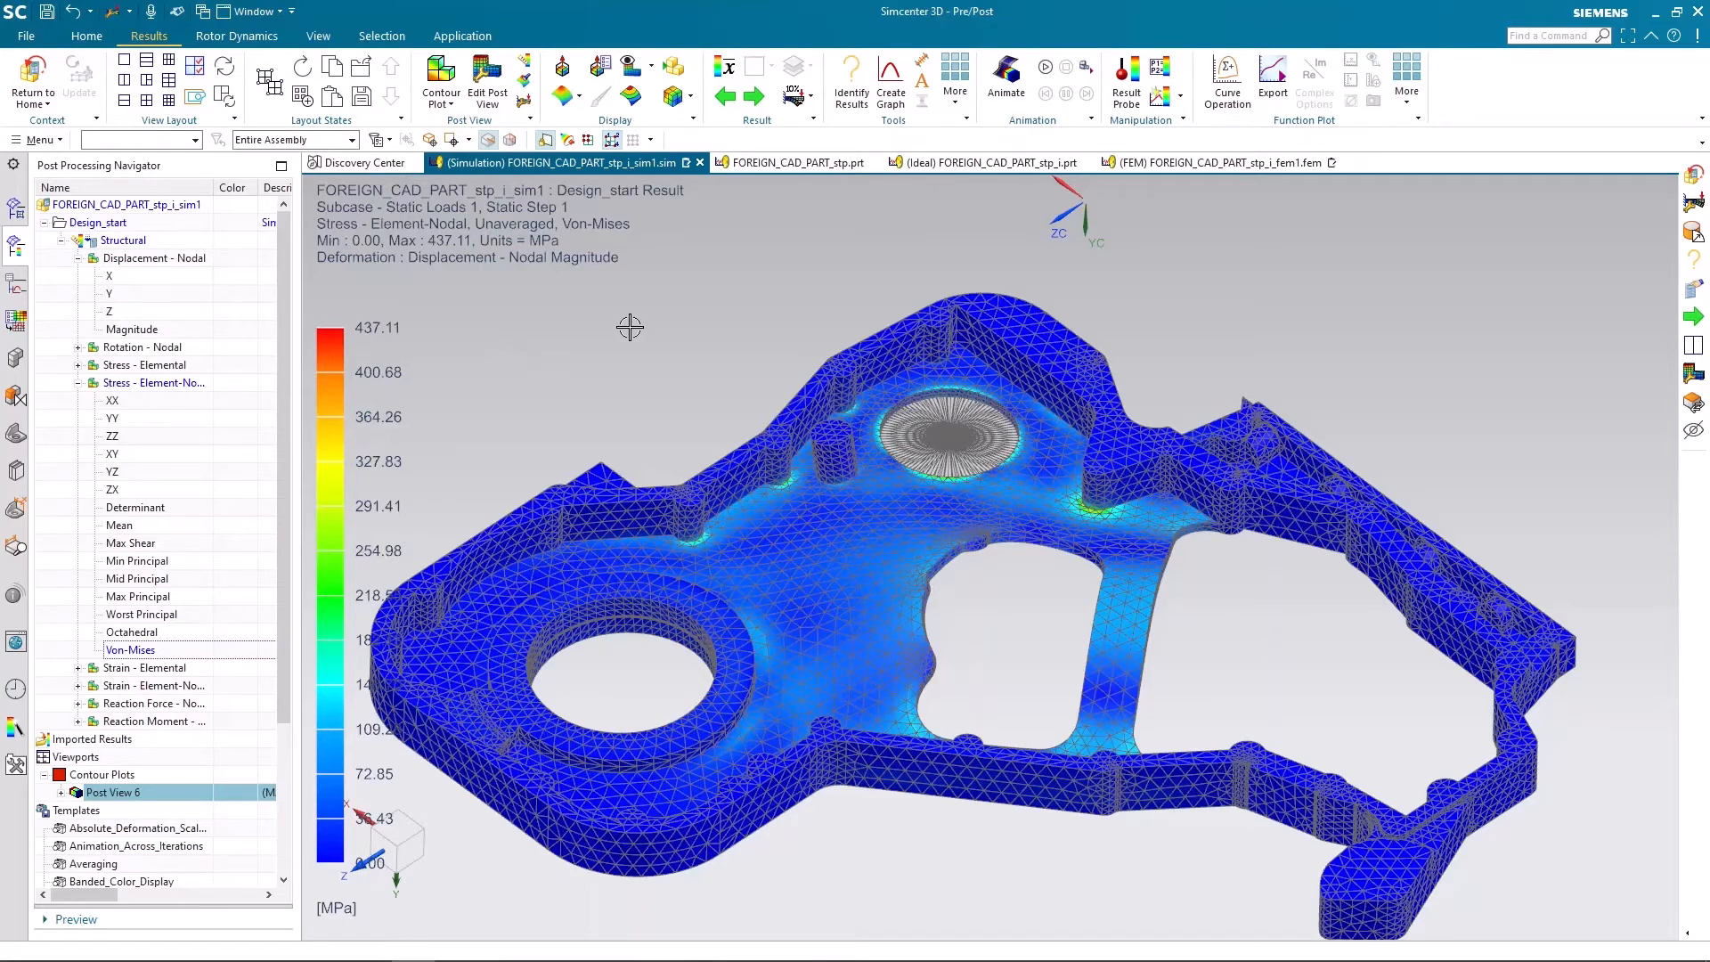
{"action": "left_click", "coordinate": [60, 793]}
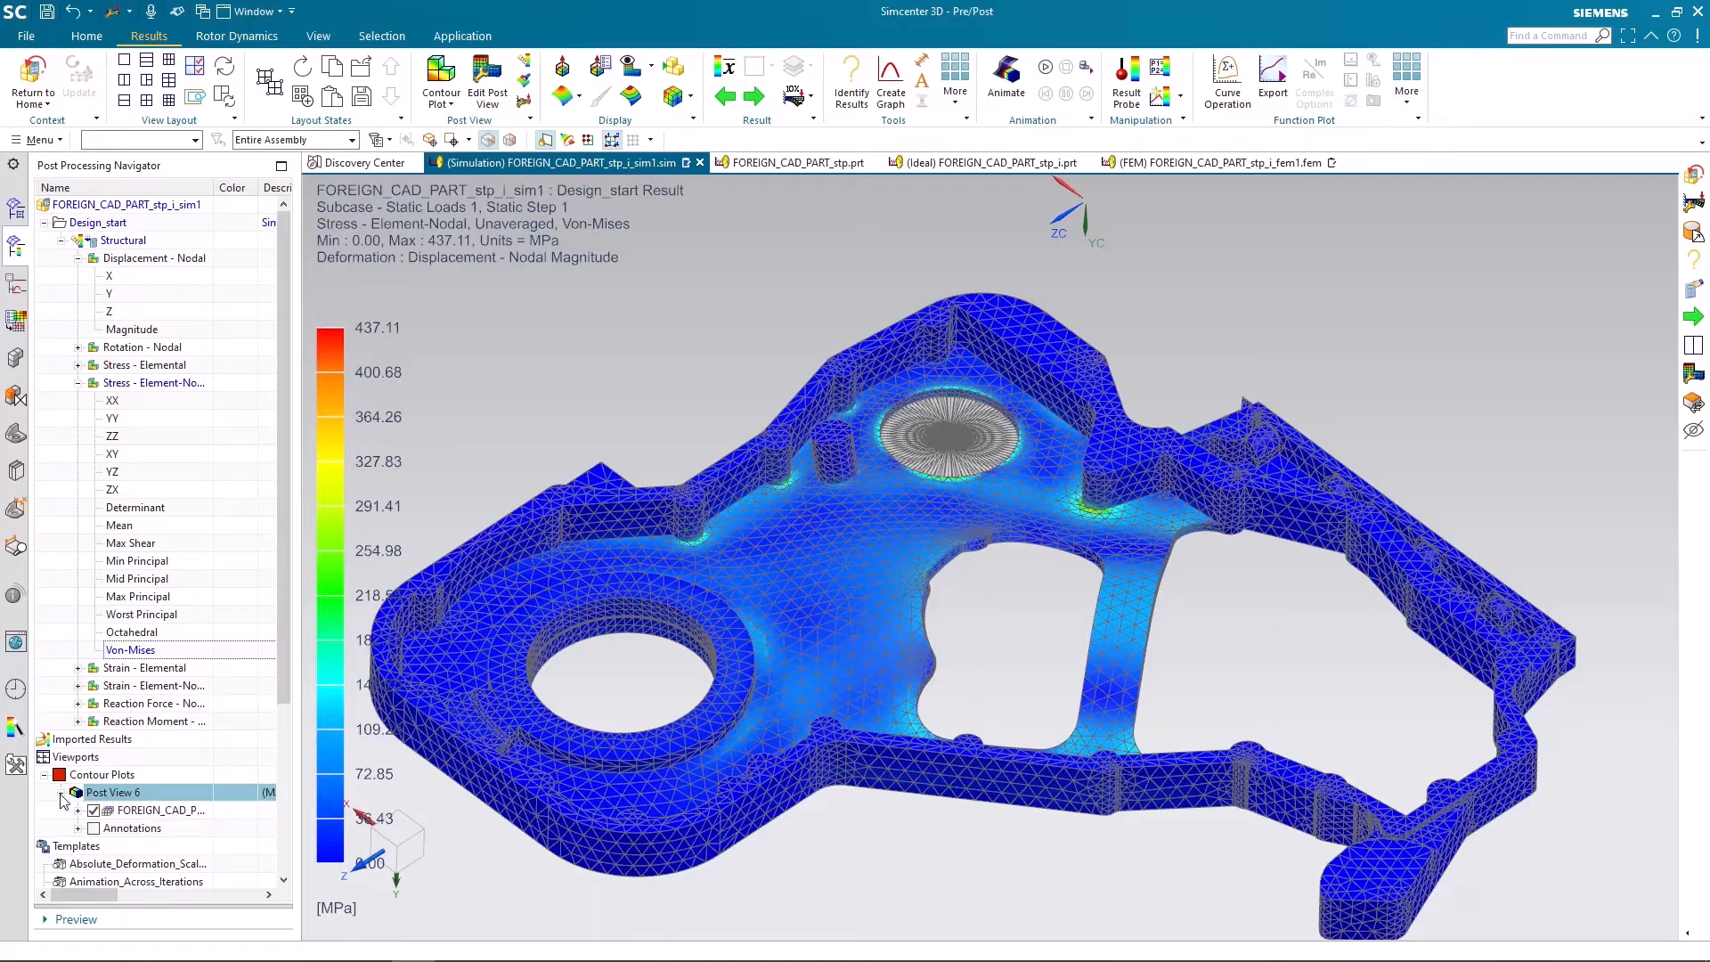
{"action": "left_click", "coordinate": [94, 829]}
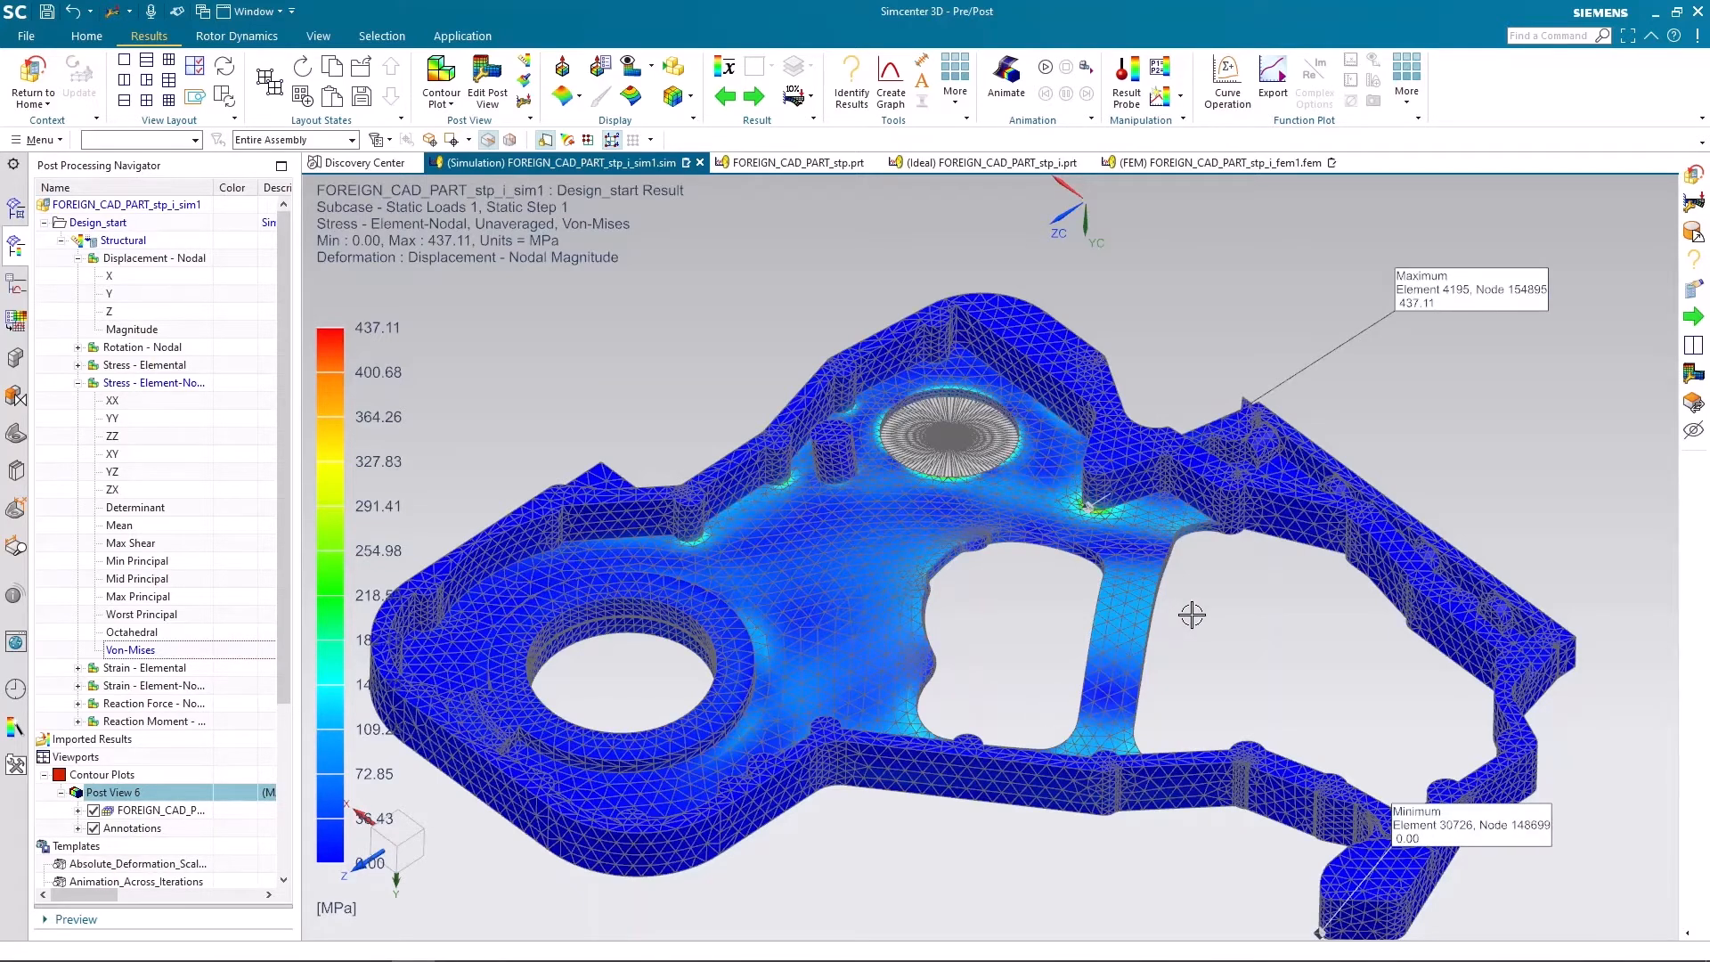
{"action": "scroll", "coordinate": [1098, 513], "scroll_direction": "up", "scroll_amount": 5}
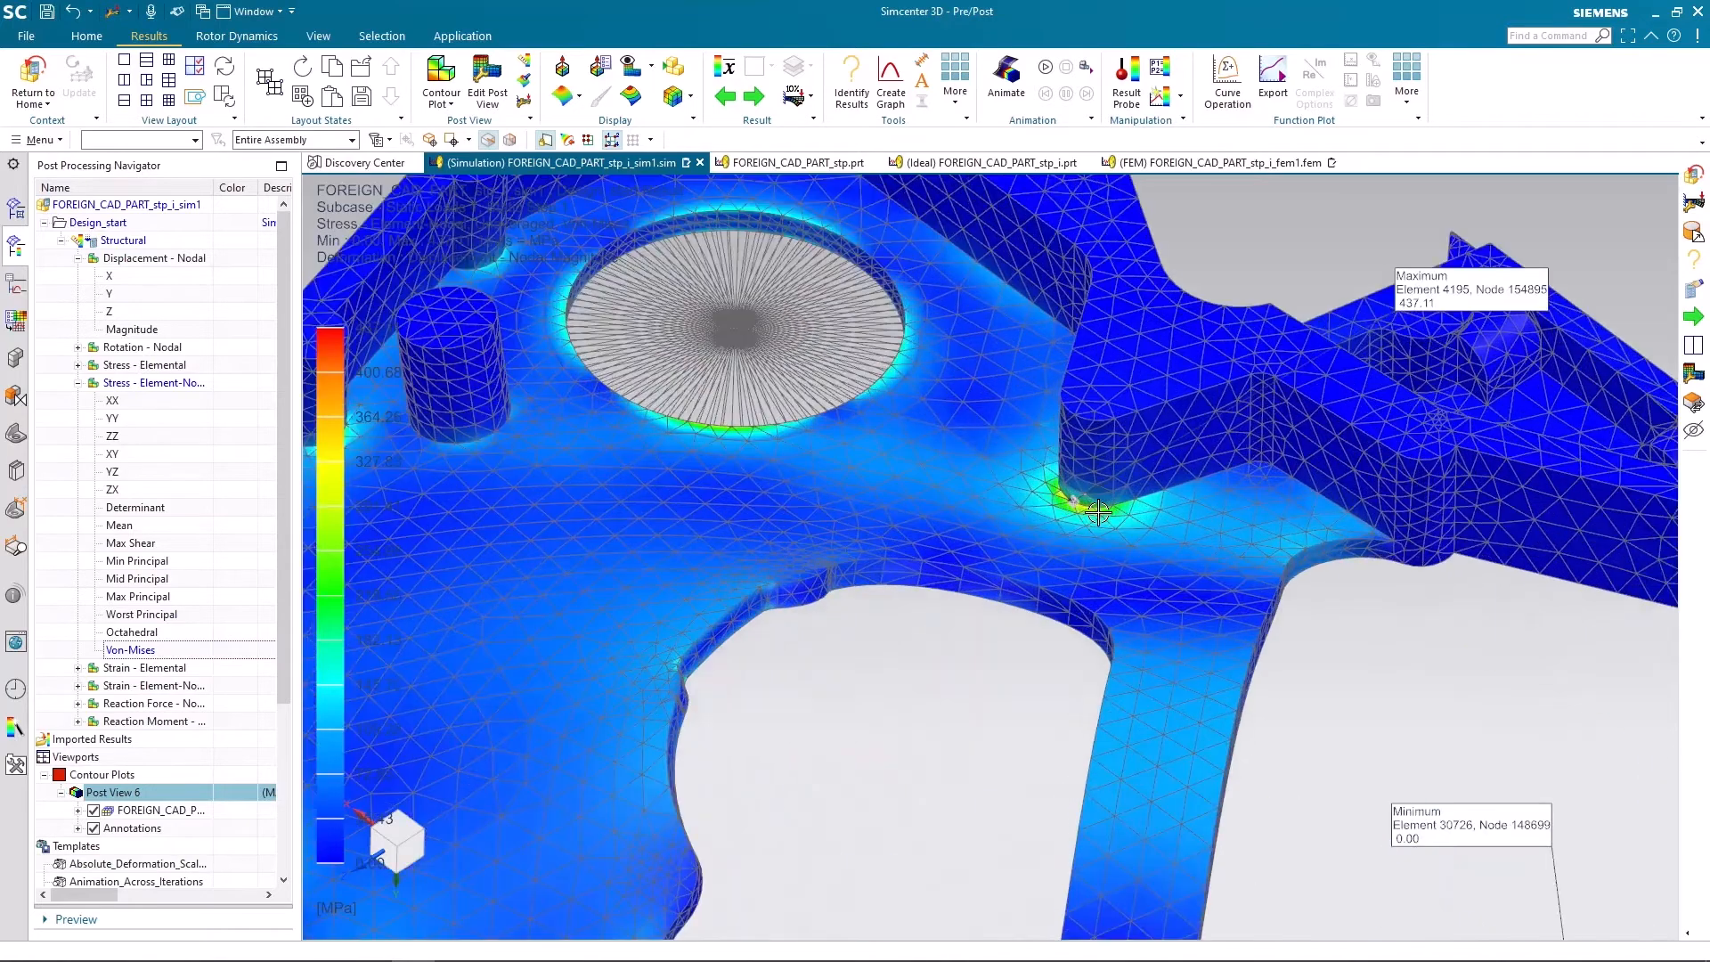
{"action": "scroll", "coordinate": [1065, 497], "scroll_direction": "up", "scroll_amount": 5}
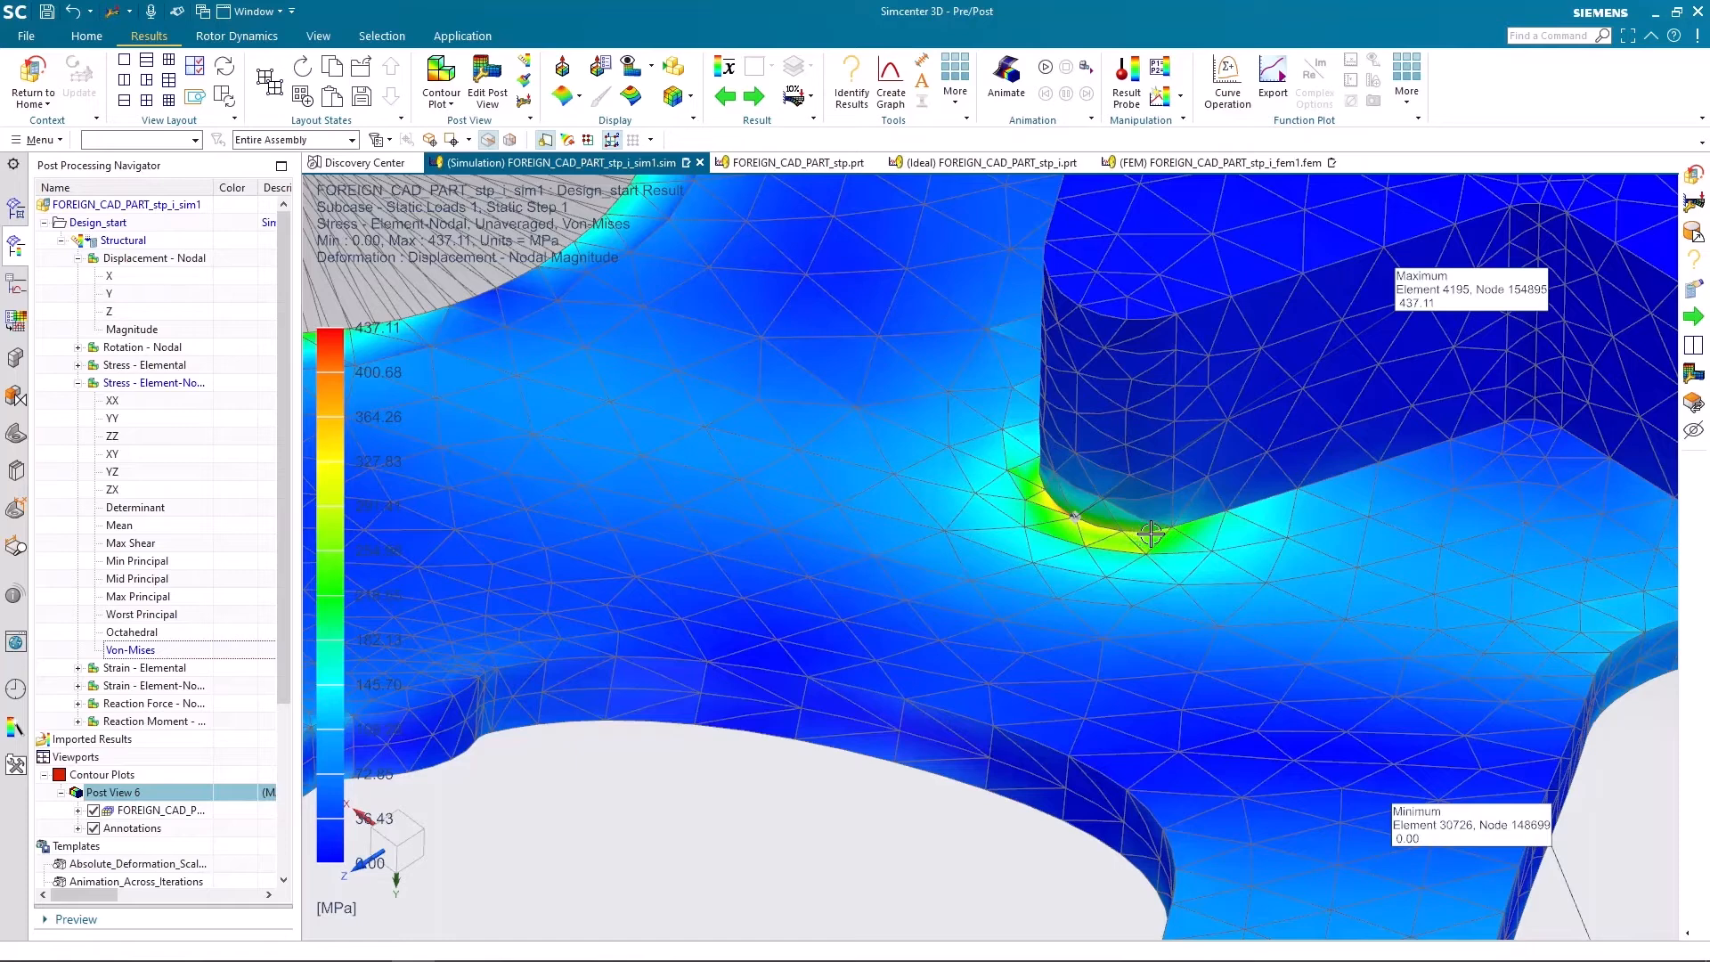
{"action": "scroll", "coordinate": [1150, 533], "scroll_direction": "up", "scroll_amount": 2}
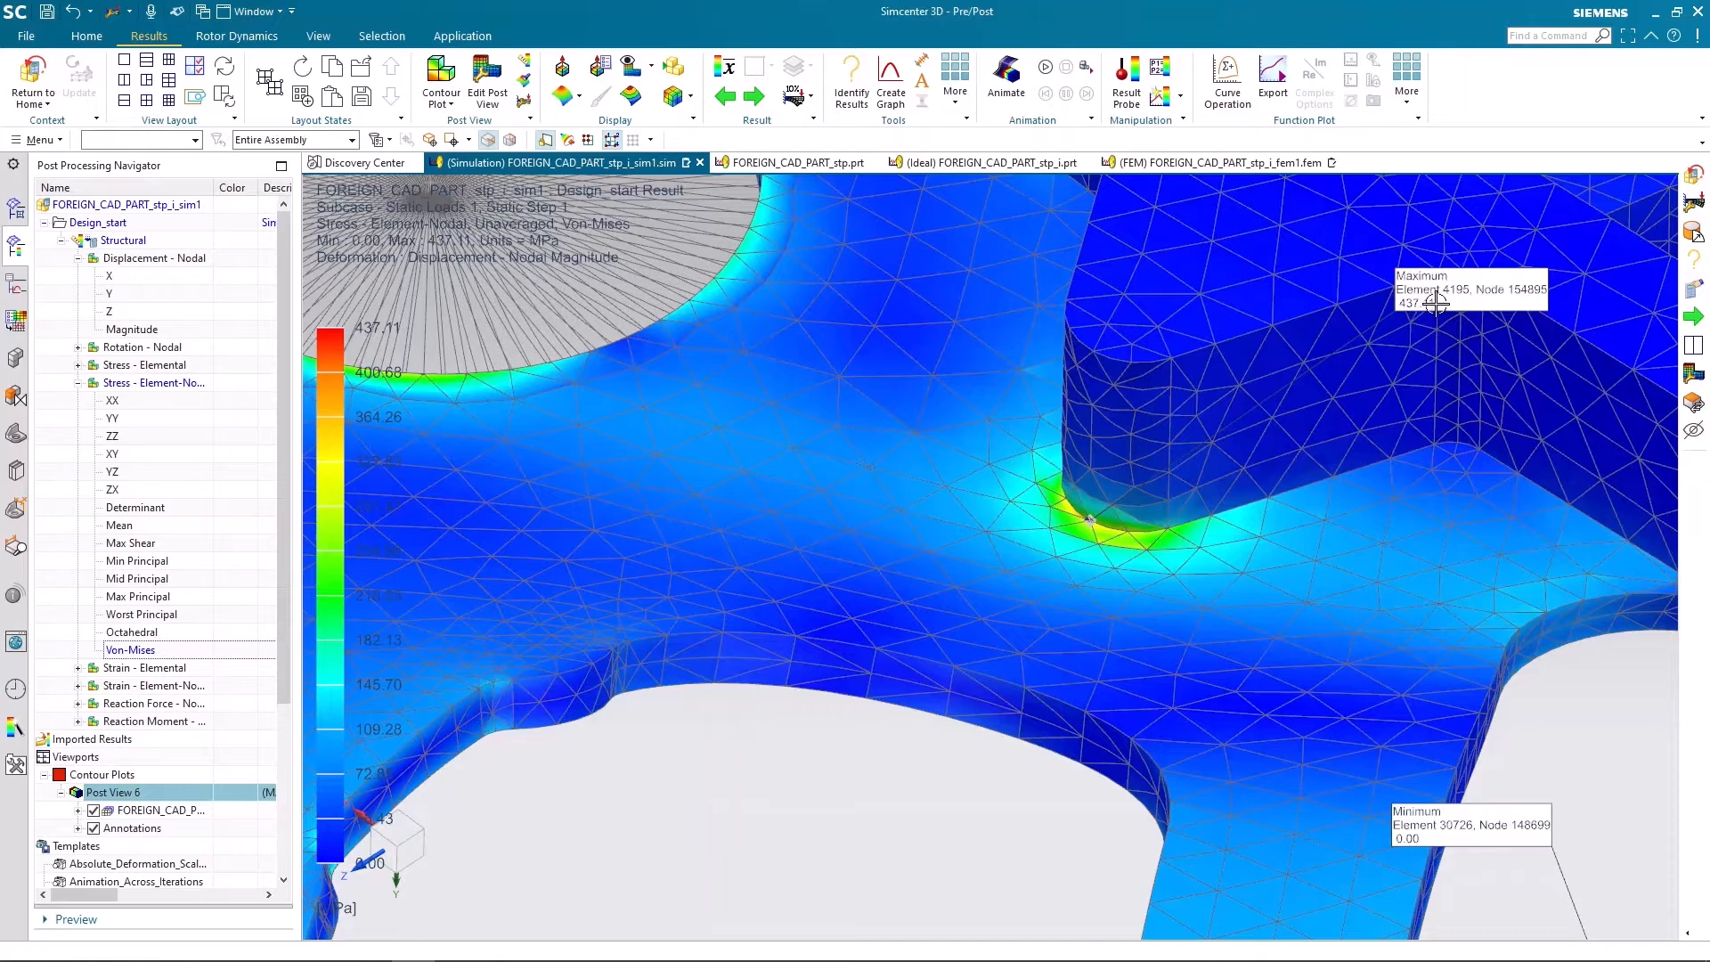
{"action": "scroll", "coordinate": [1049, 401], "scroll_direction": "down", "scroll_amount": 1}
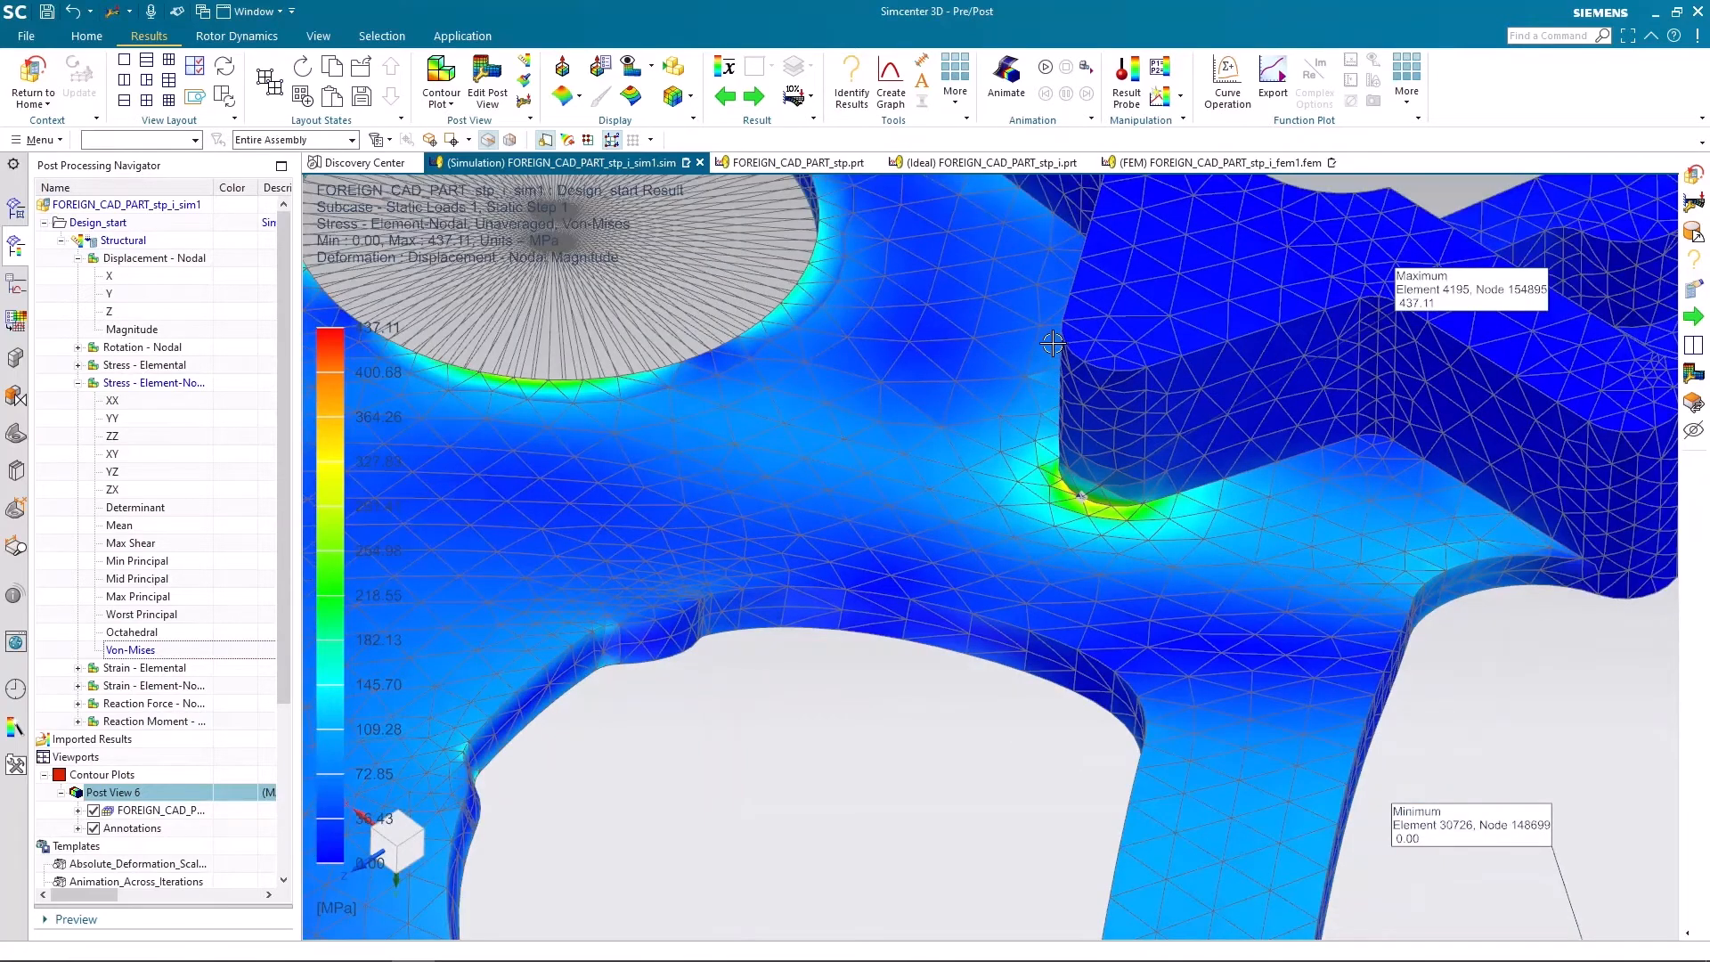
{"action": "scroll", "coordinate": [1053, 343], "scroll_direction": "down", "scroll_amount": 3}
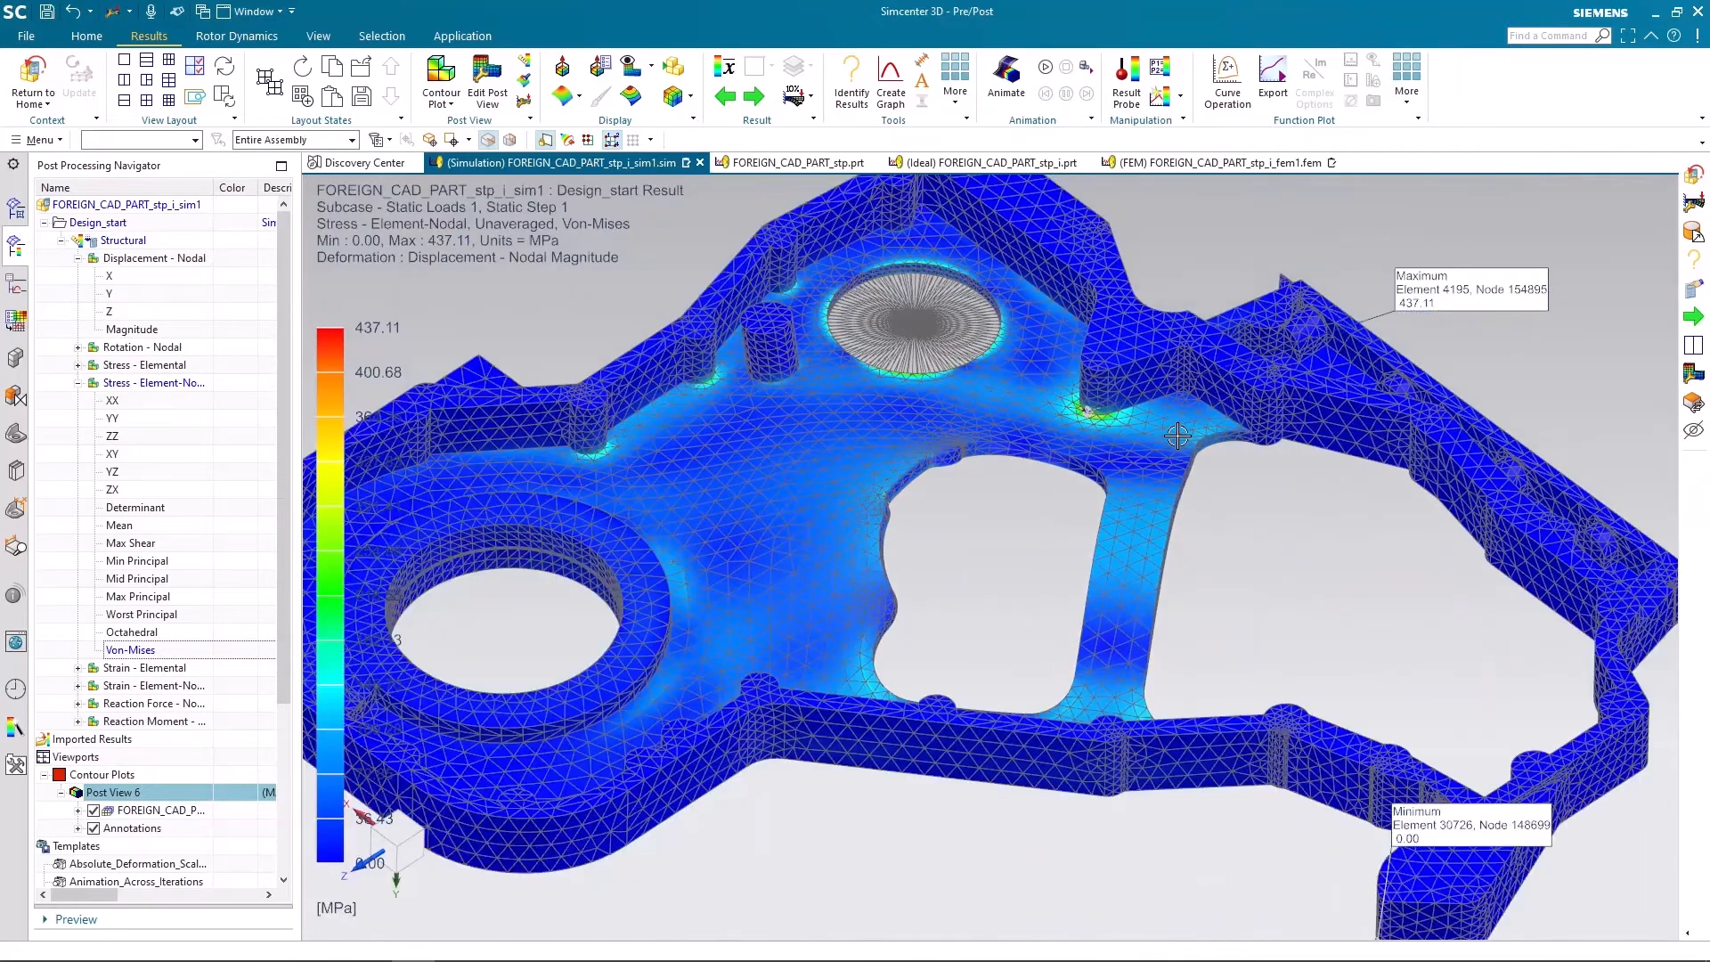
{"action": "scroll", "coordinate": [1178, 436], "scroll_direction": "down", "scroll_amount": 1}
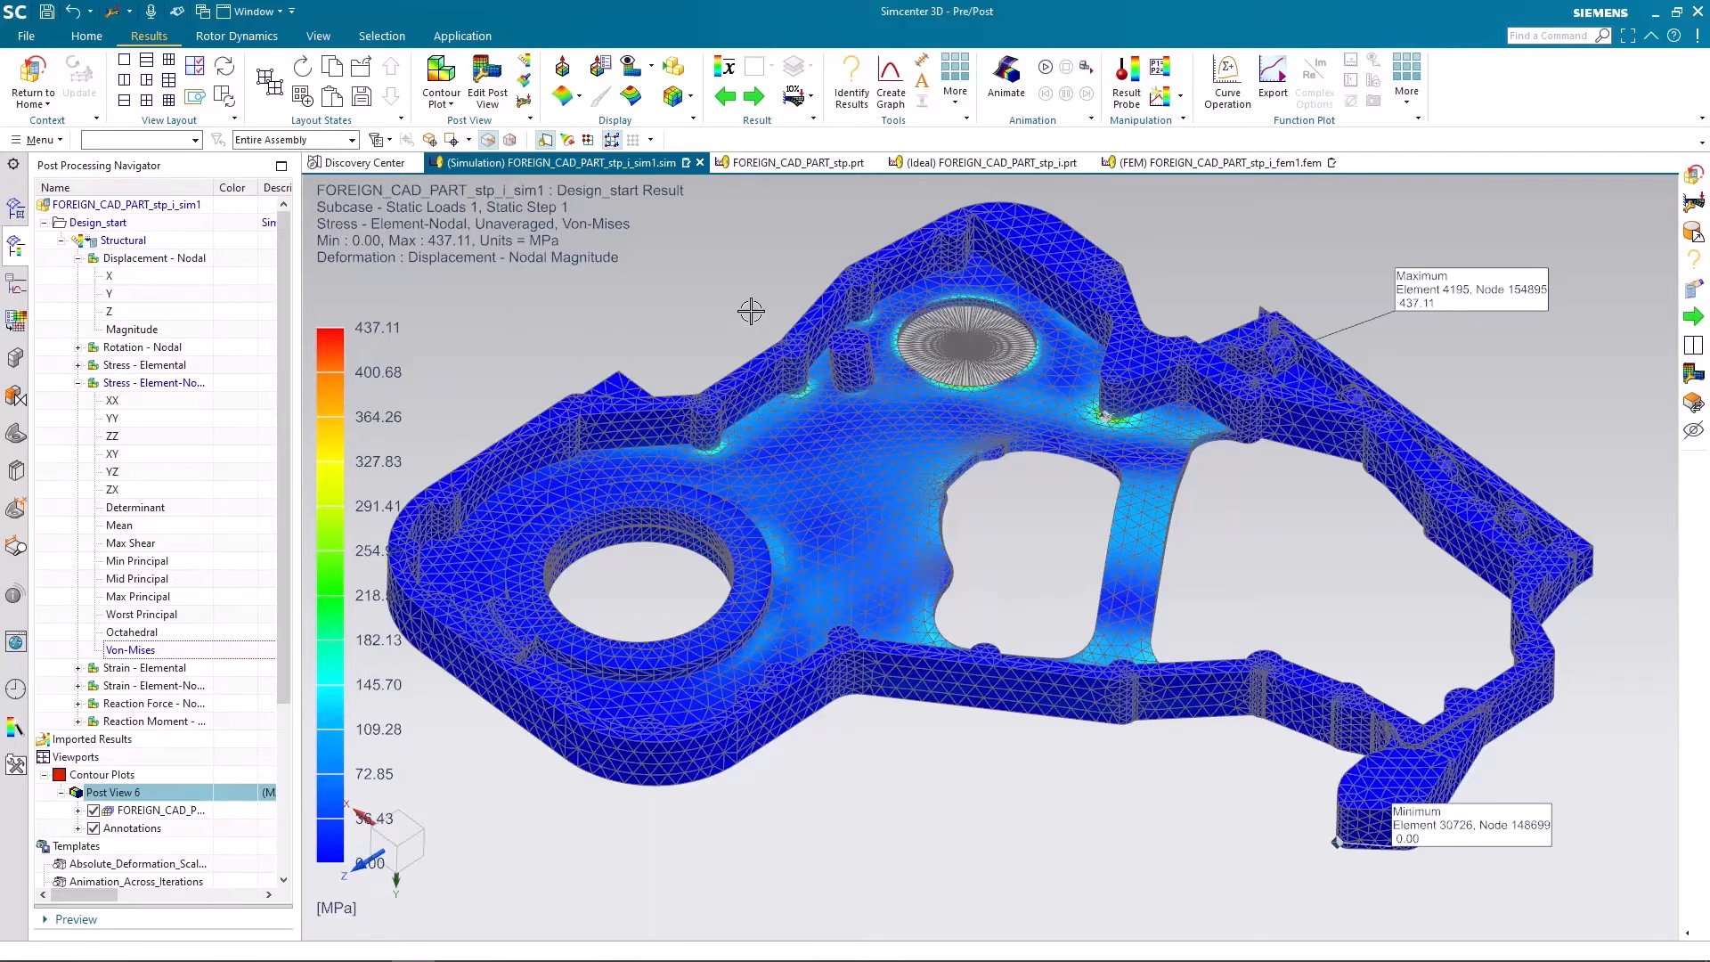
Step: Return from the results display to the simulation model and clone the Design_start solution
{"action": "left_click", "coordinate": [36, 81]}
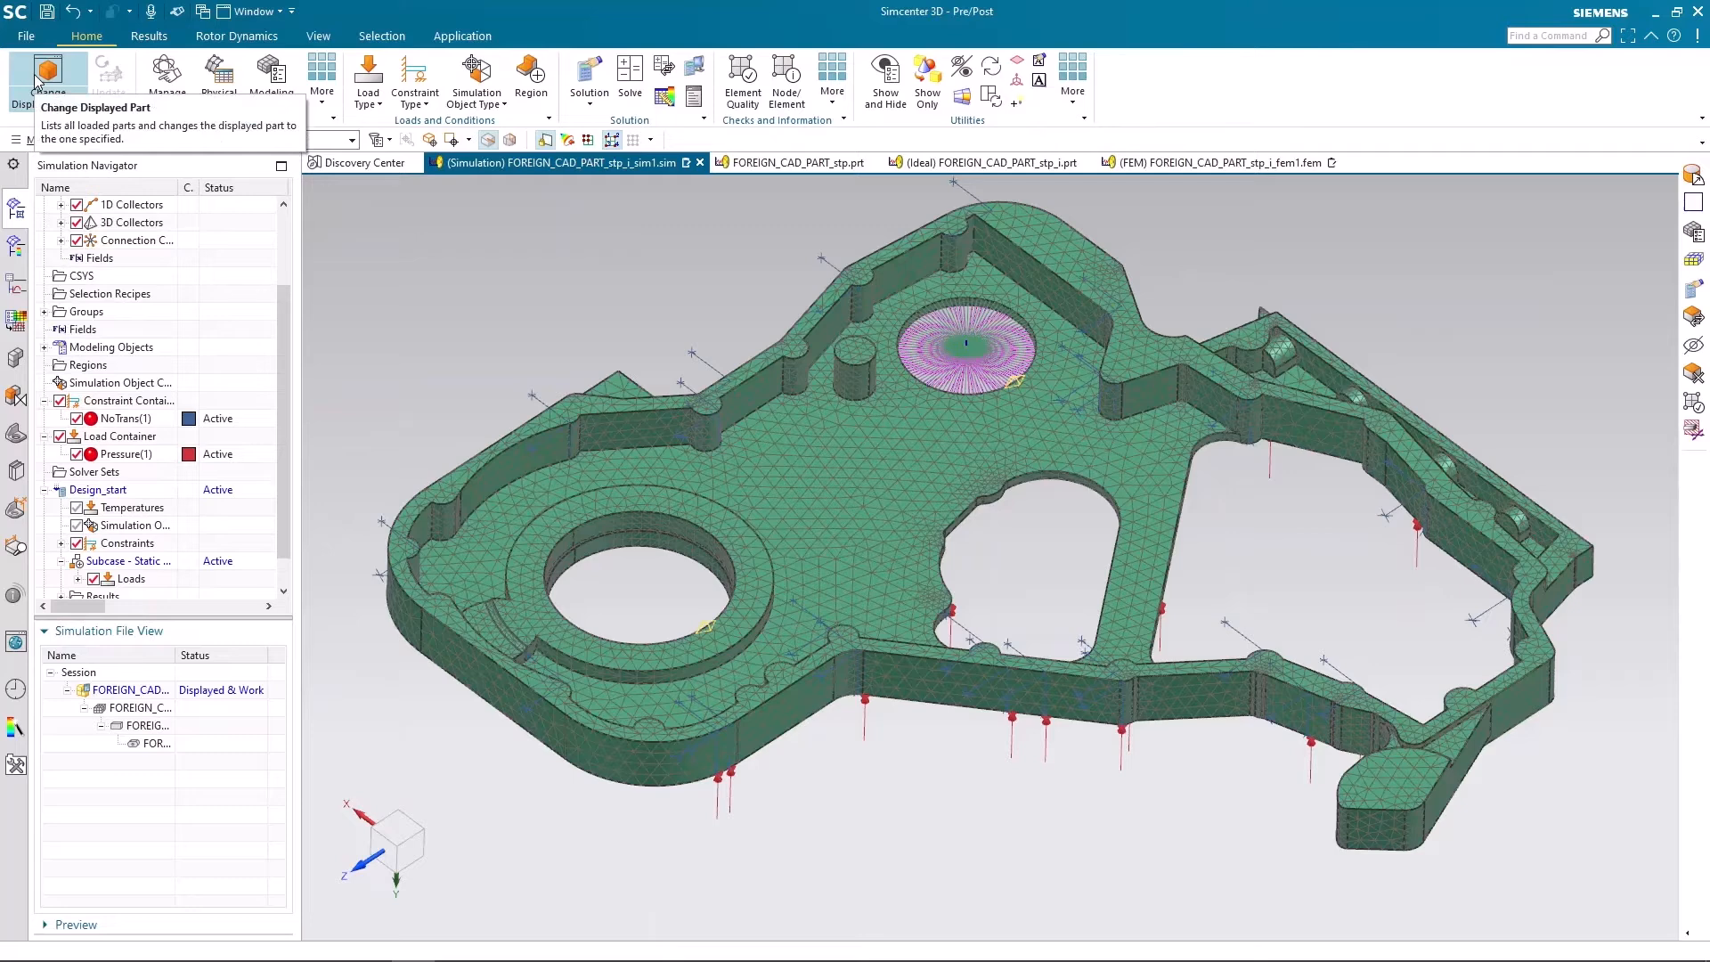
{"action": "right_click", "coordinate": [98, 490]}
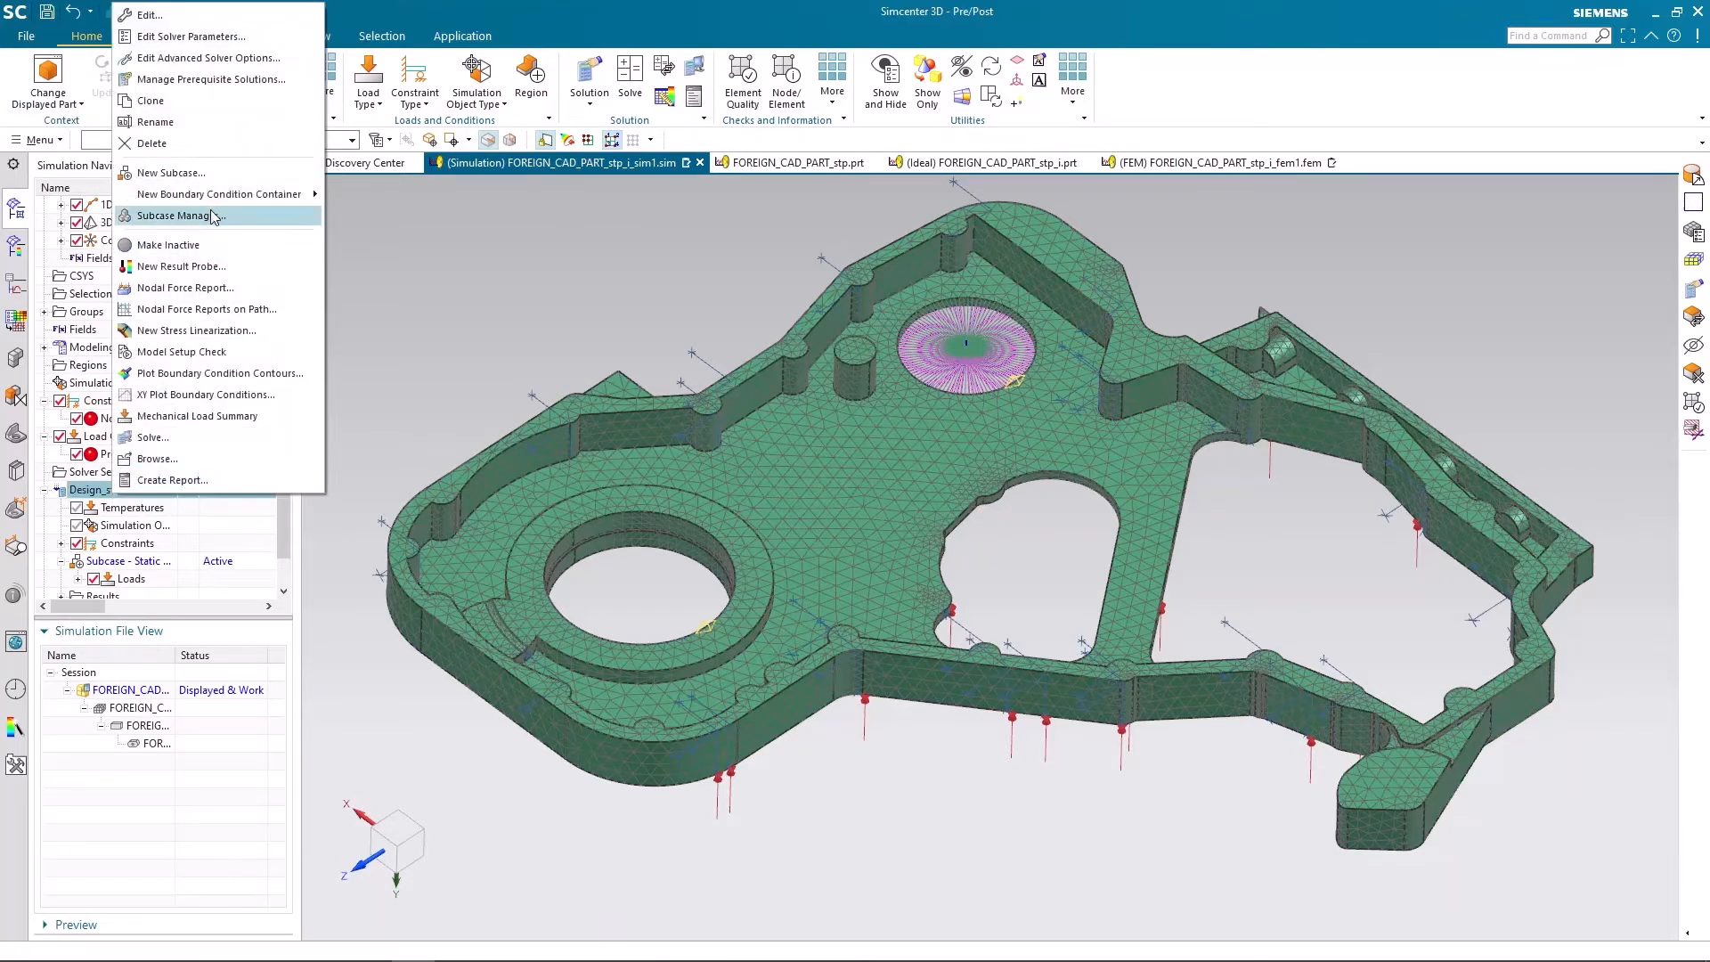
{"action": "left_click", "coordinate": [151, 99]}
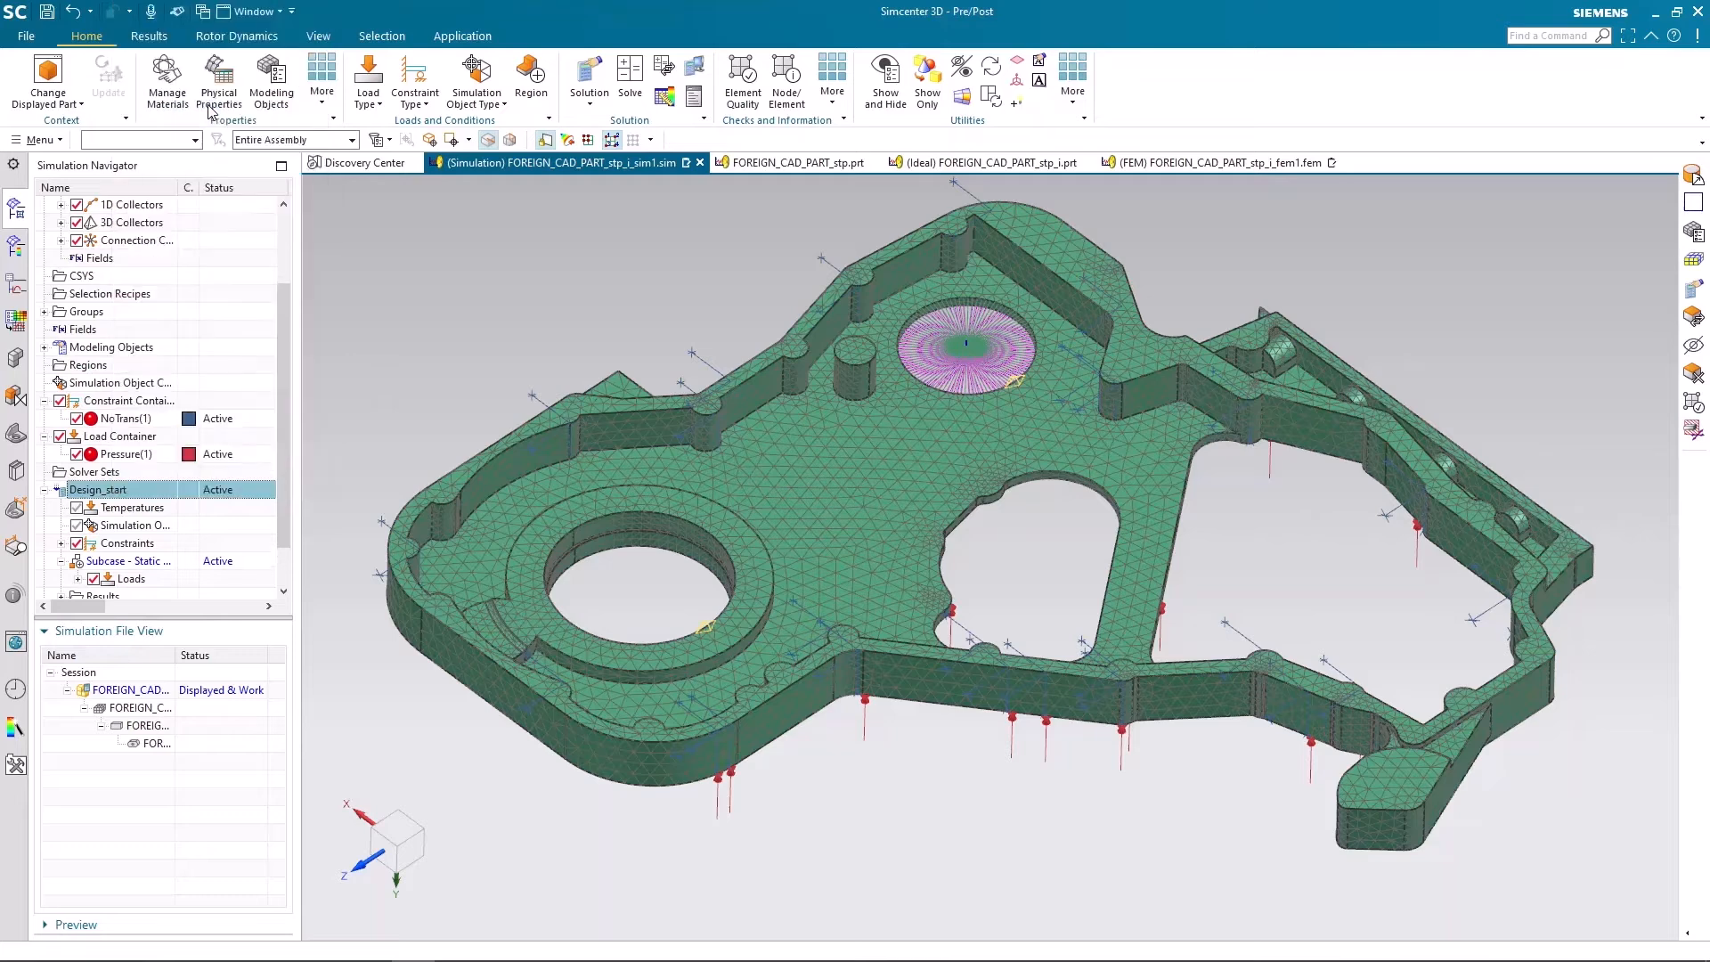
Step: Rename the cloned solution as Design_Update
{"action": "right_click", "coordinate": [145, 490]}
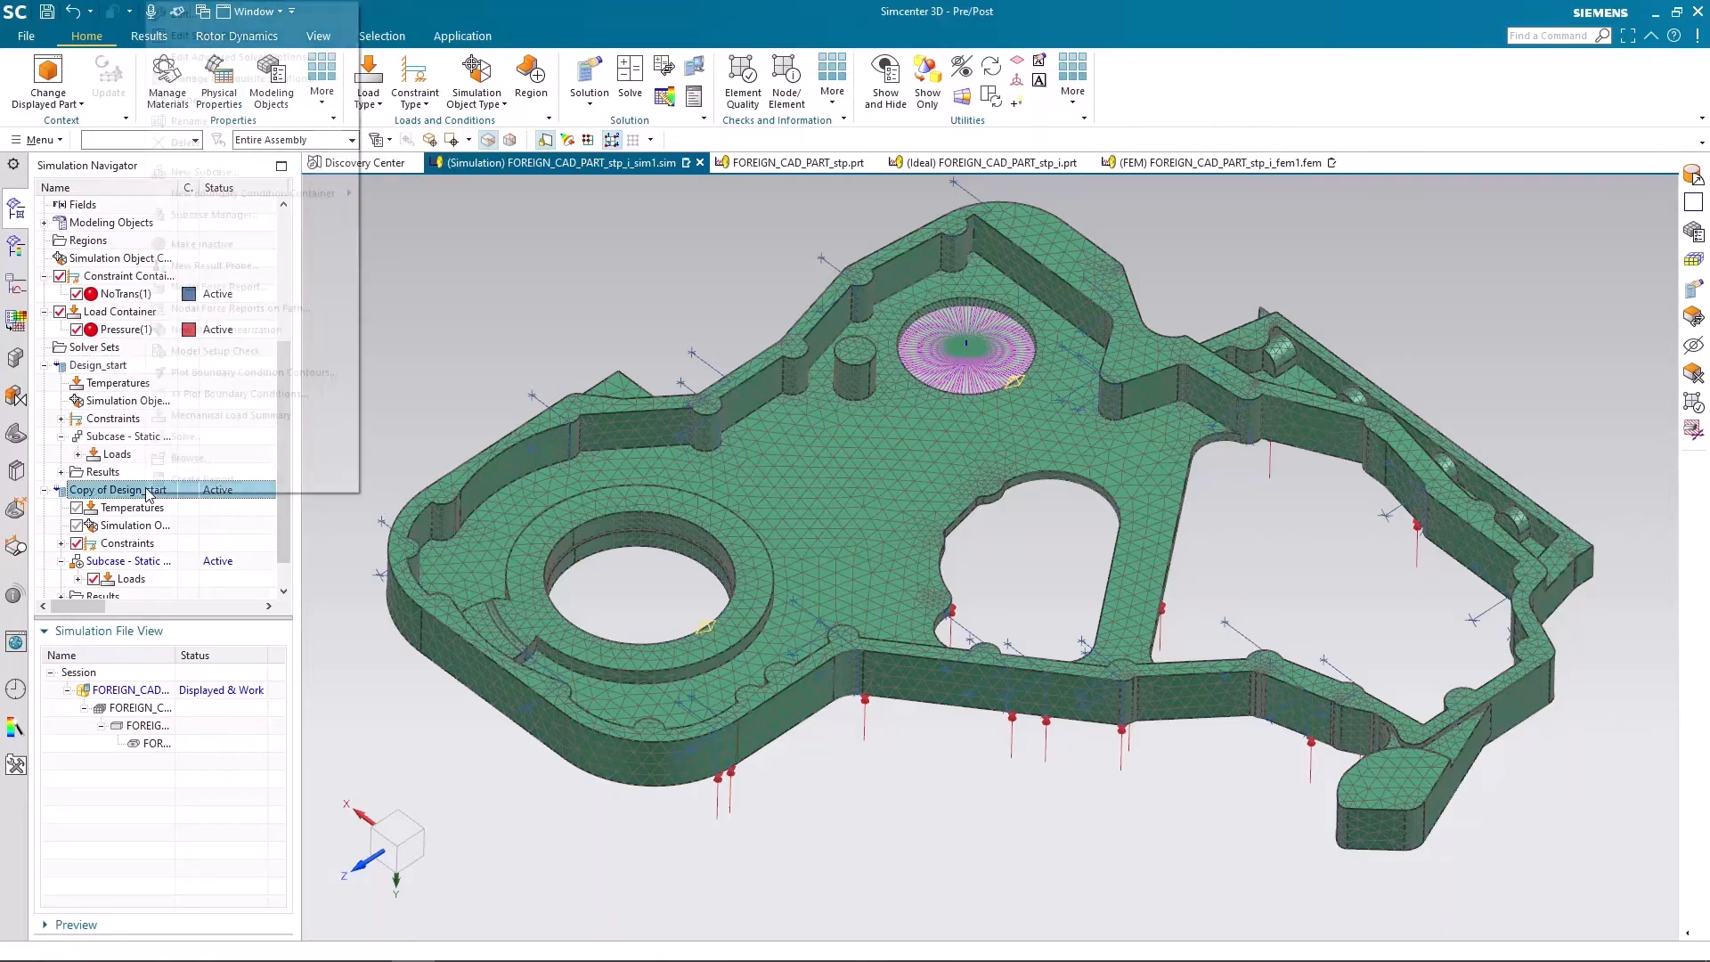
{"action": "left_click", "coordinate": [267, 19]}
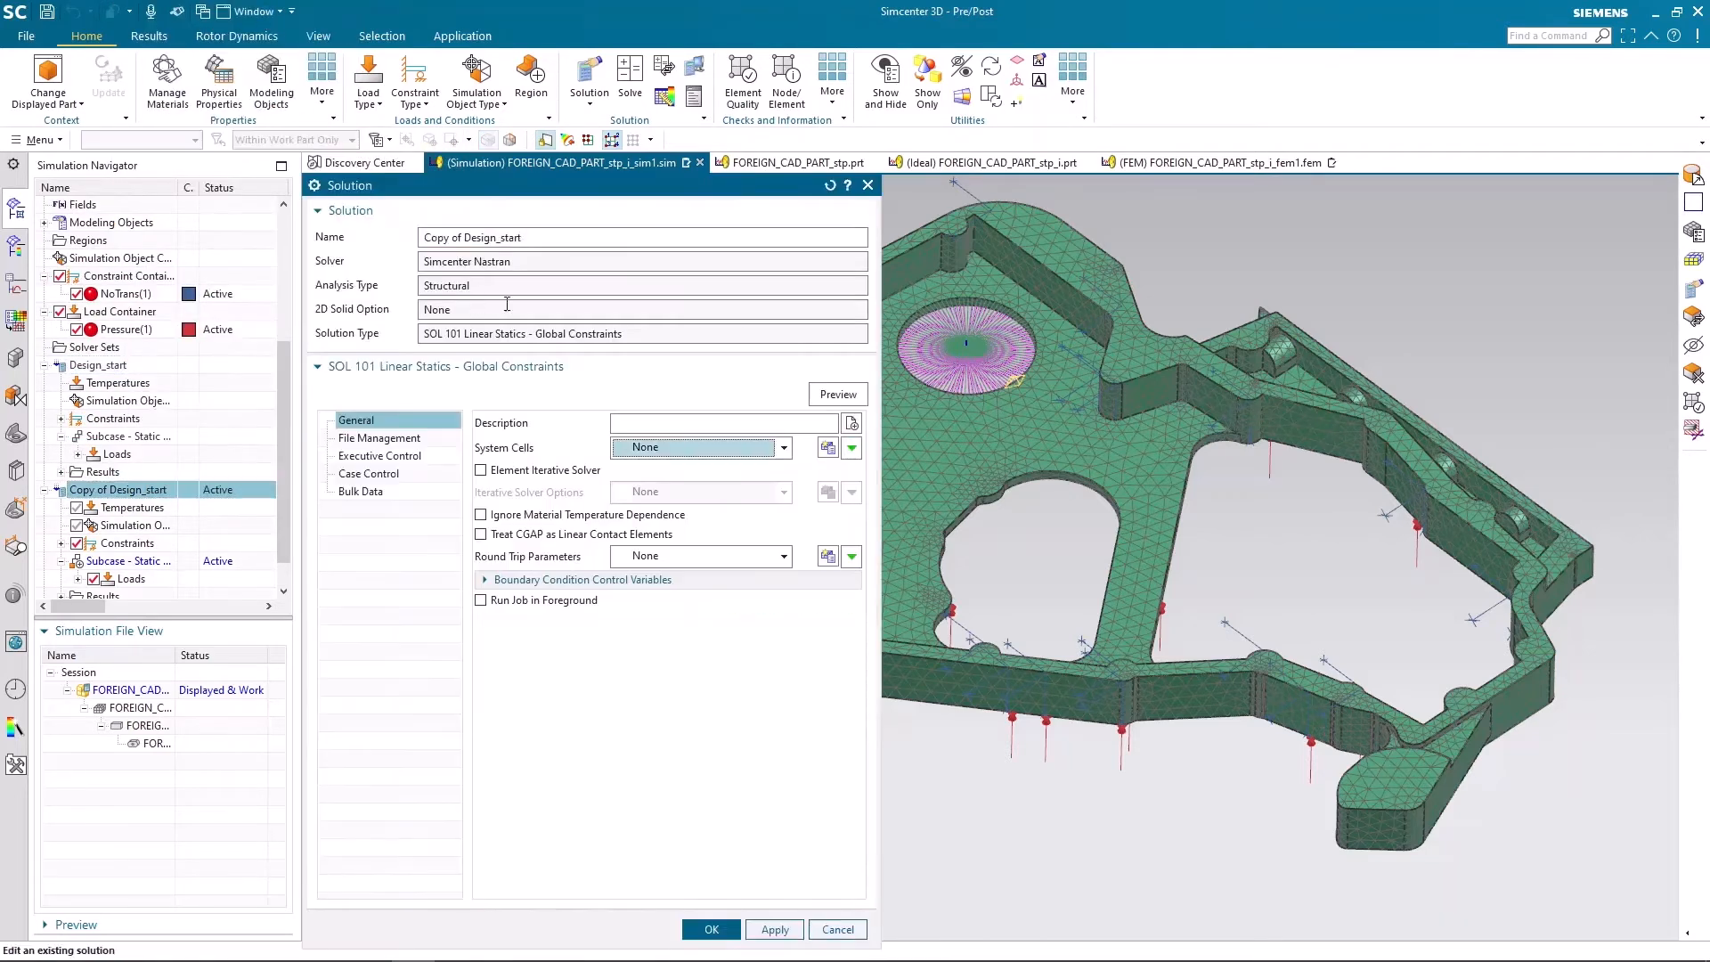
{"action": "left_click_drag", "start_coordinate": [586, 236], "coordinate": [418, 237]}
{"action": "type", "text": "Design_U"}
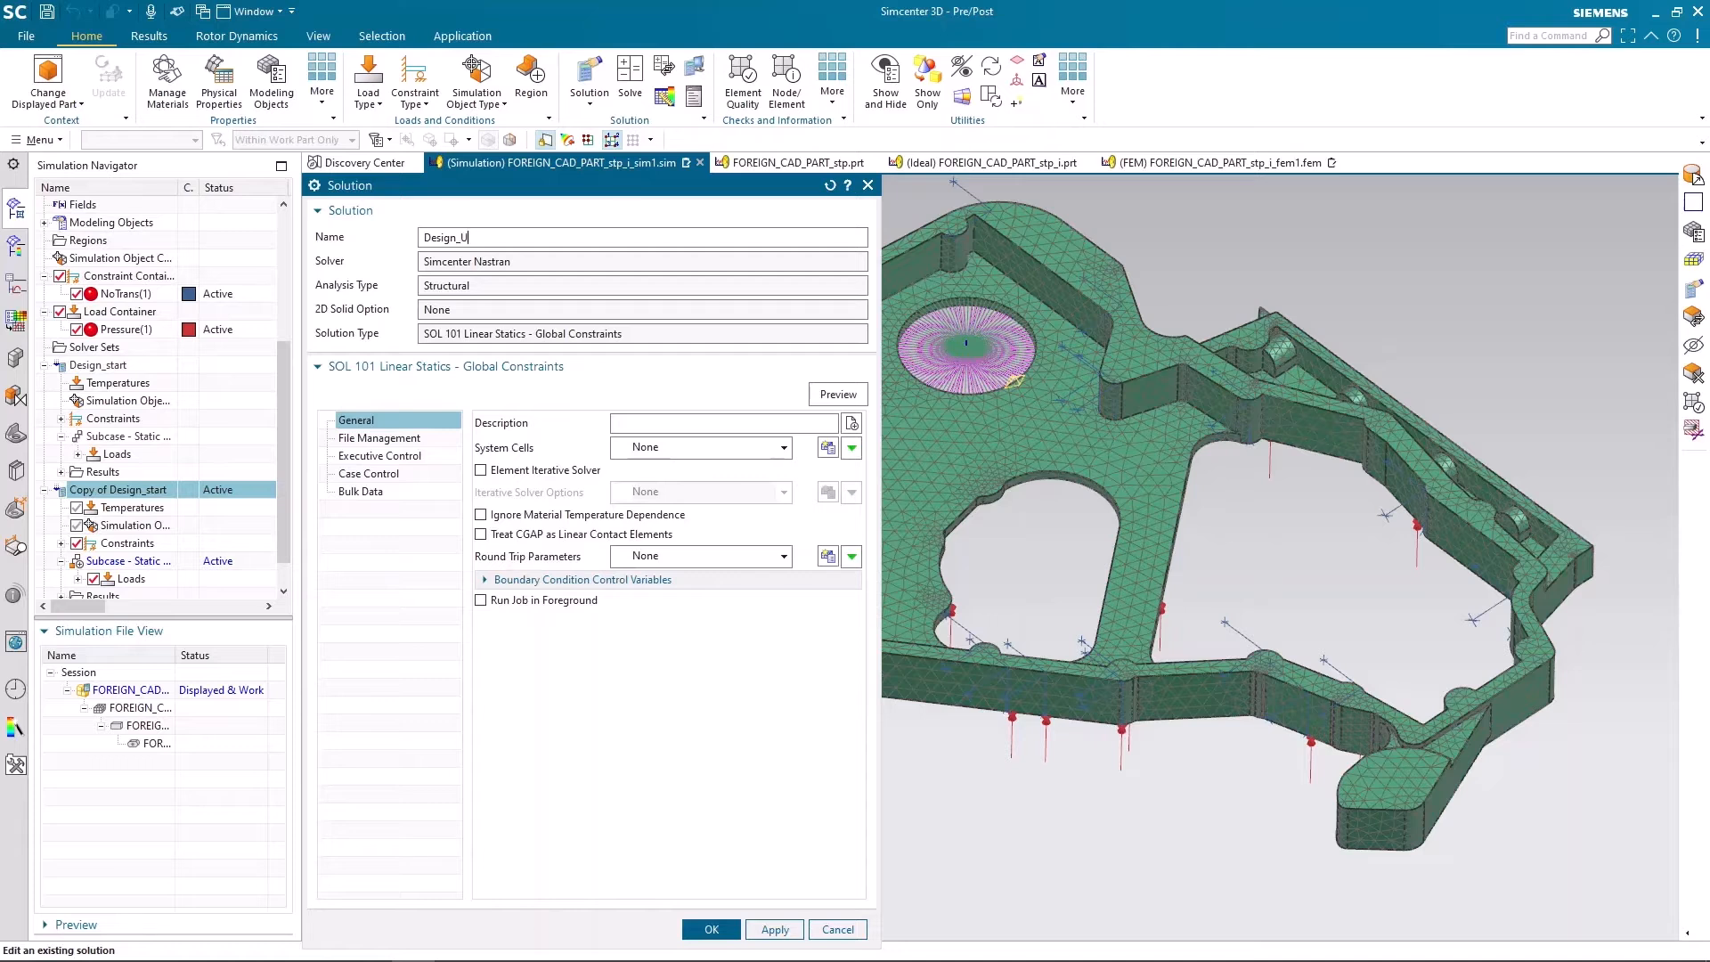
{"action": "type", "text": "pdate"}
{"action": "left_click", "coordinate": [712, 930]}
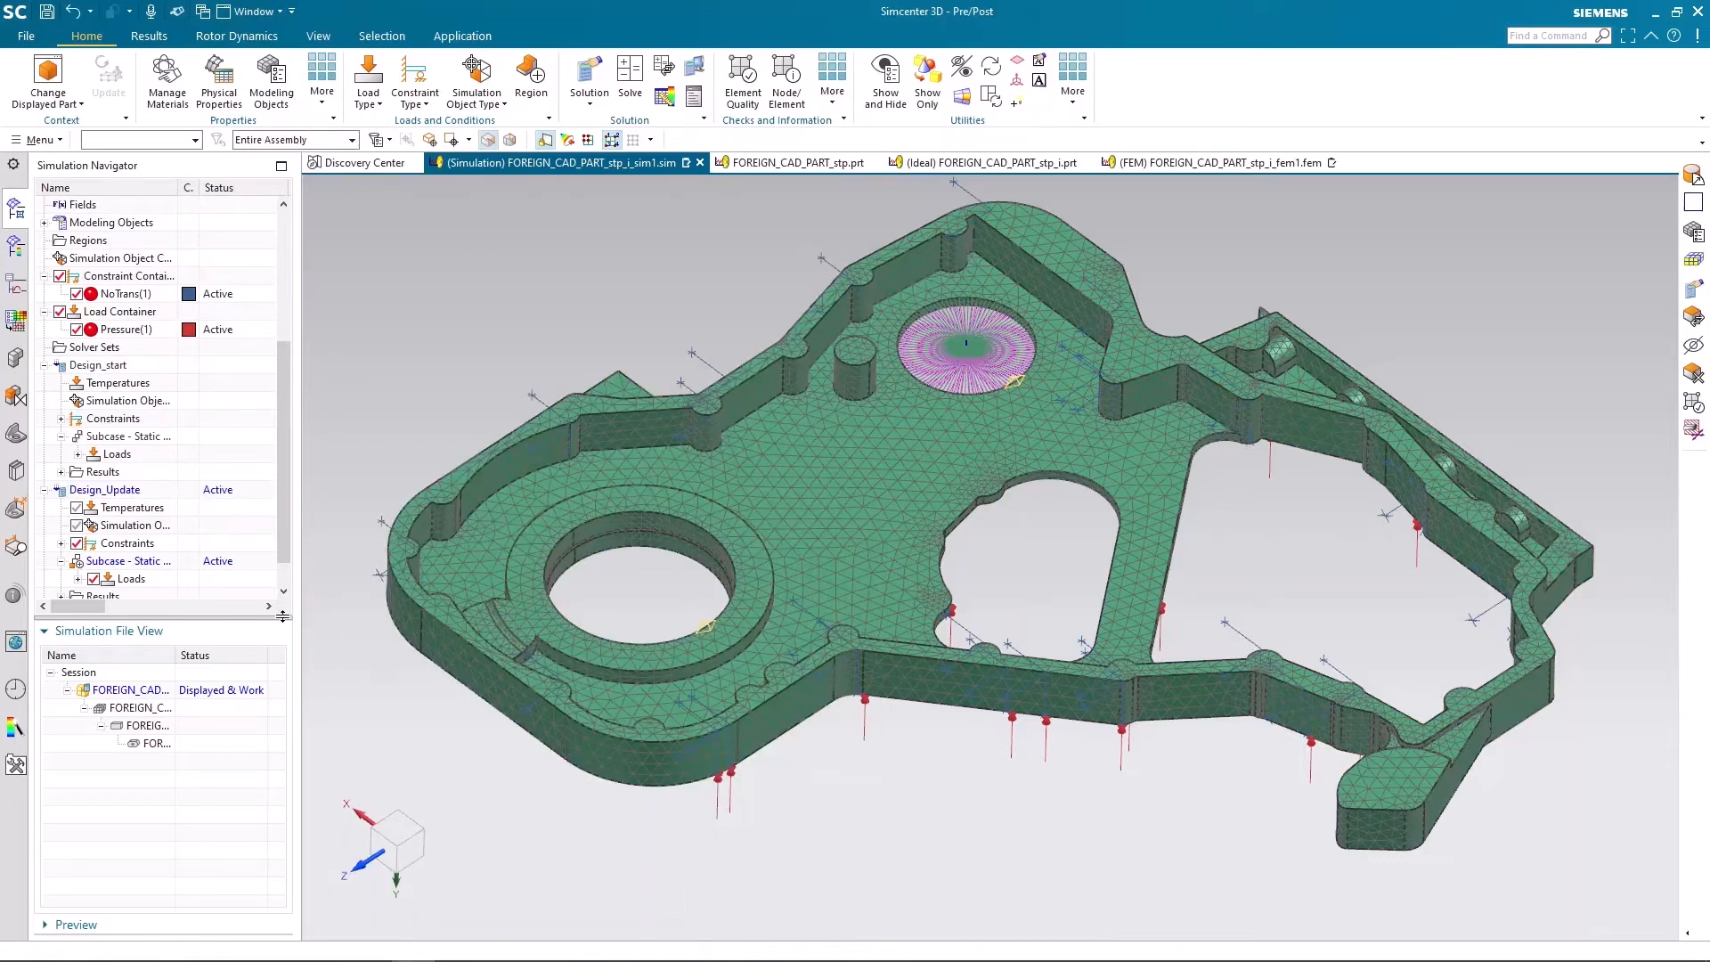
Step: Display the idealized part and set the radius of the rounded inner wall end near the circular opening to 20 mm with Radial Dimension
{"action": "double_click", "coordinate": [168, 727]}
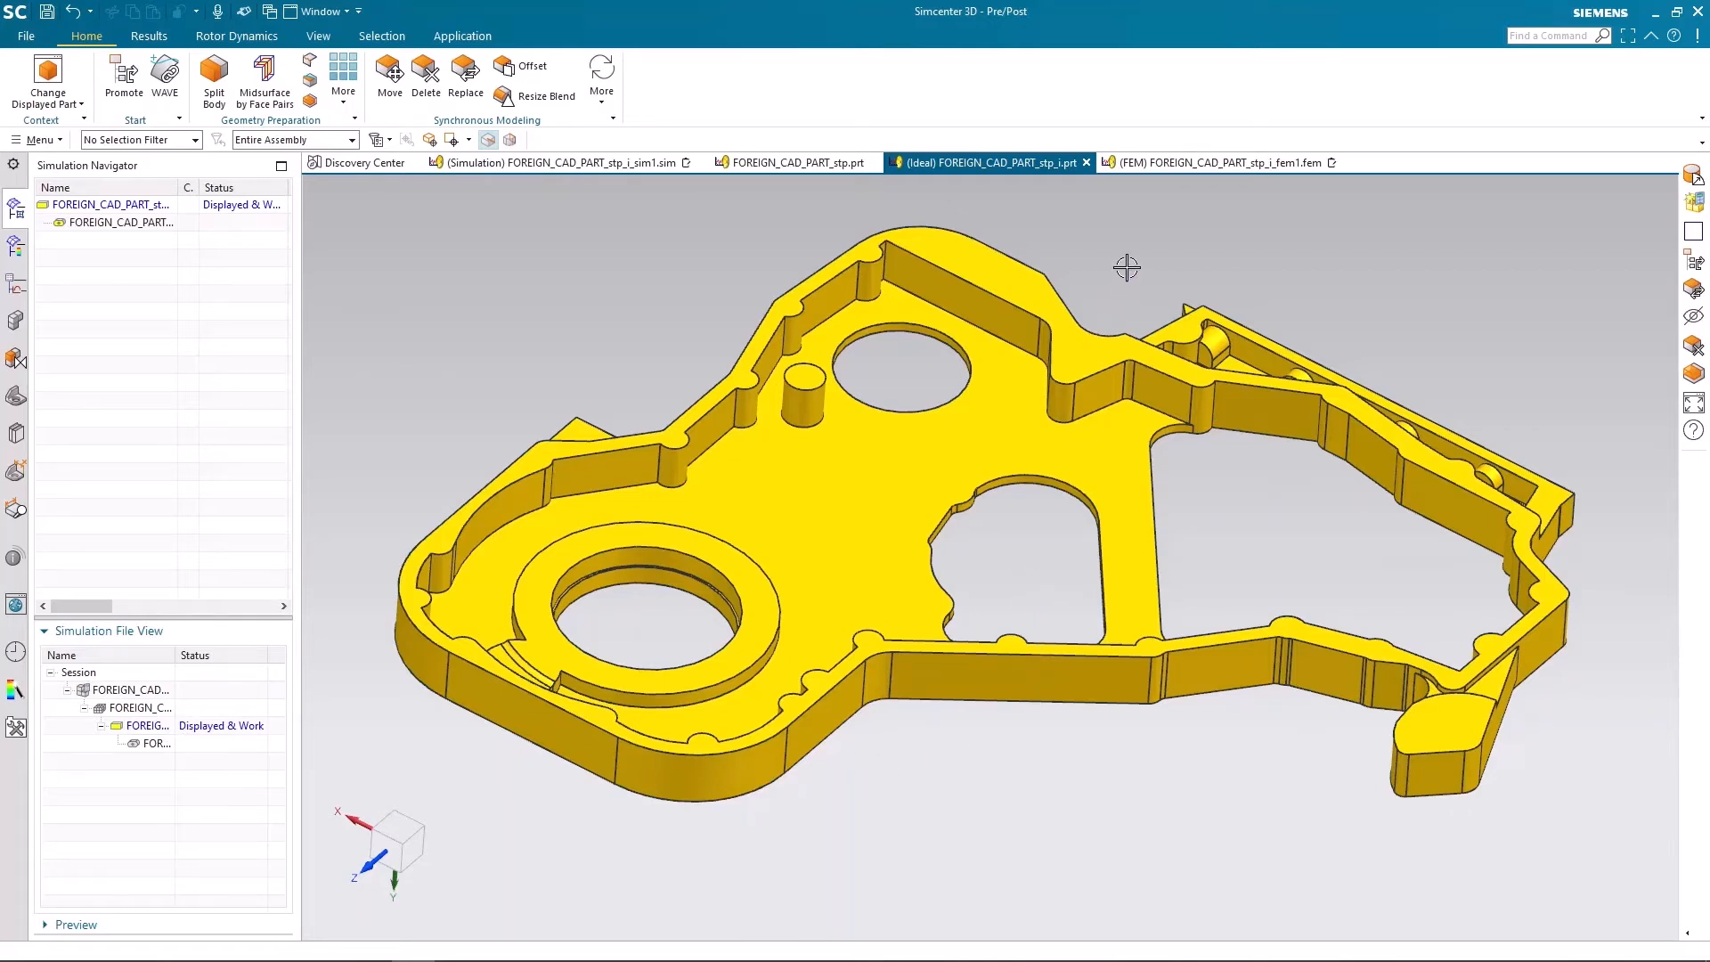
{"action": "scroll", "coordinate": [1126, 267], "scroll_direction": "up", "scroll_amount": 3}
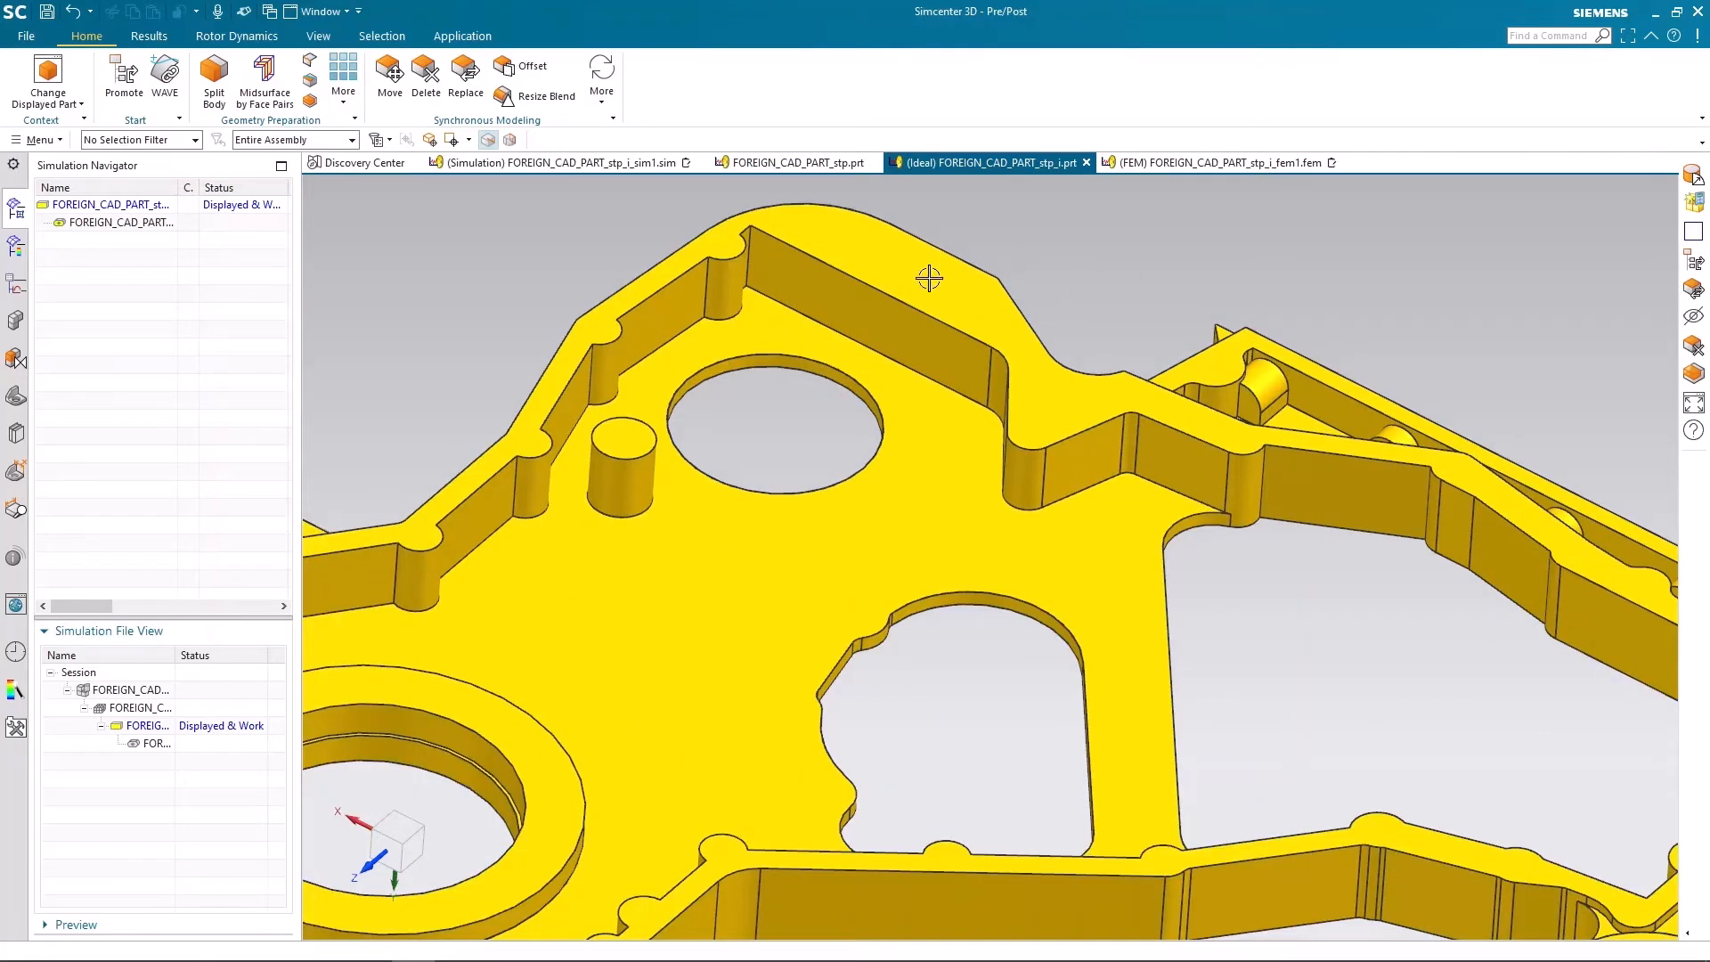
{"action": "left_click", "coordinate": [603, 89]}
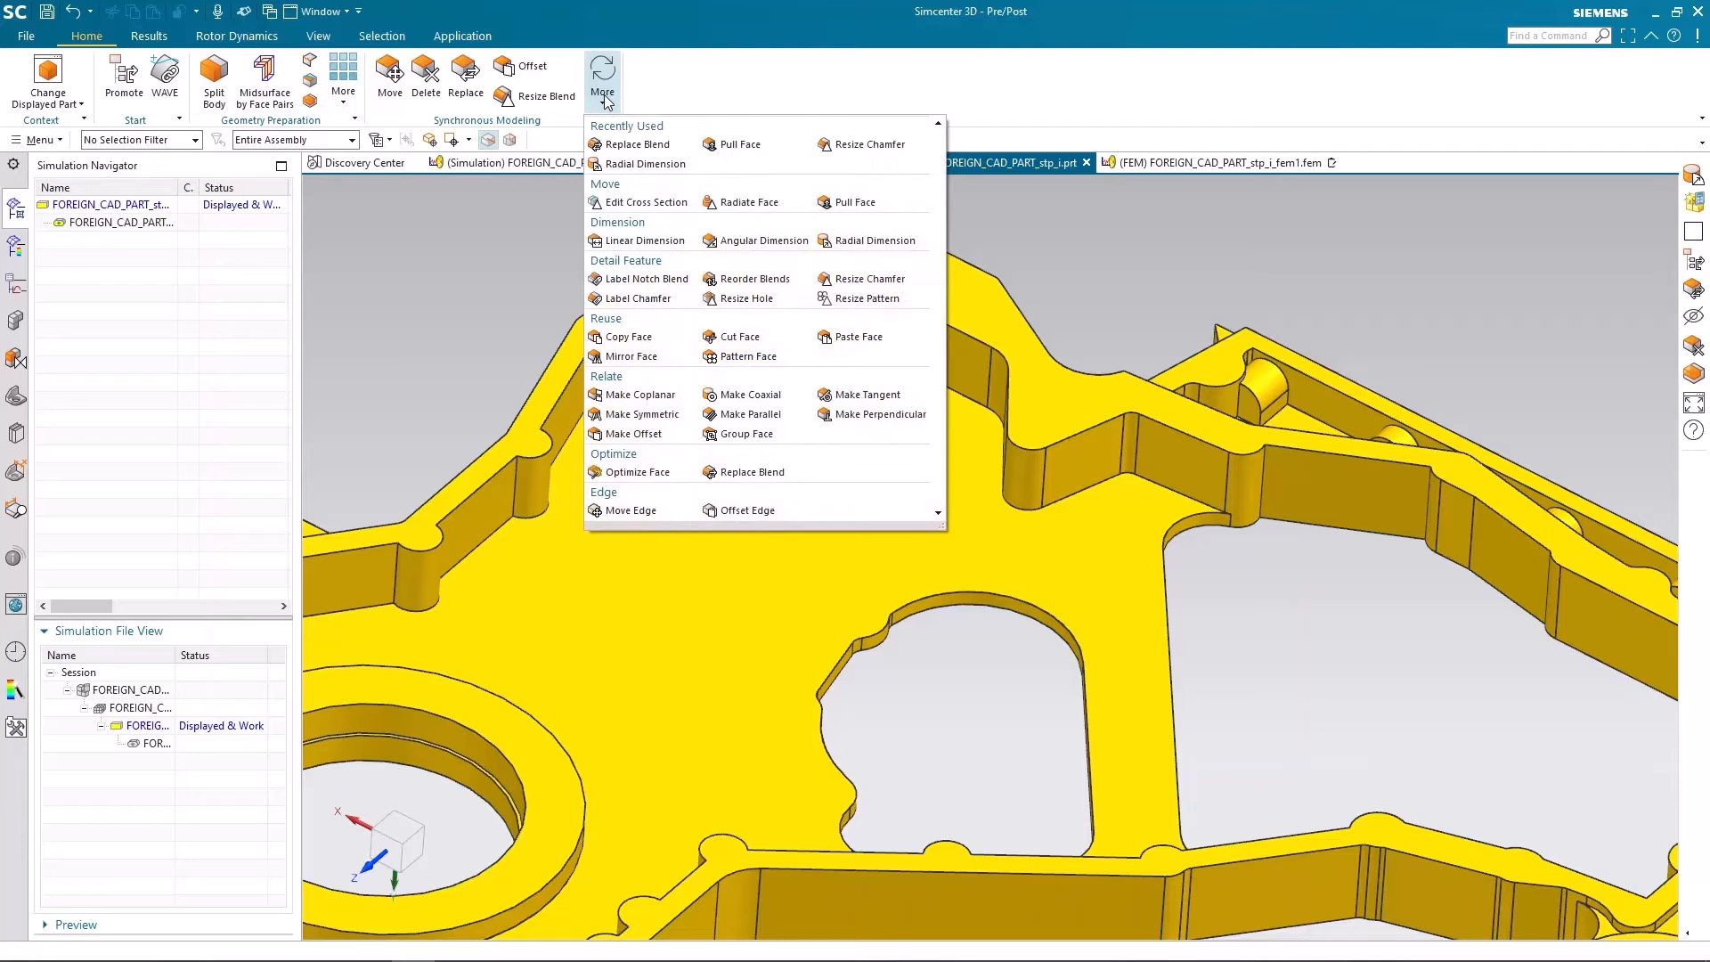
{"action": "left_click", "coordinate": [849, 242]}
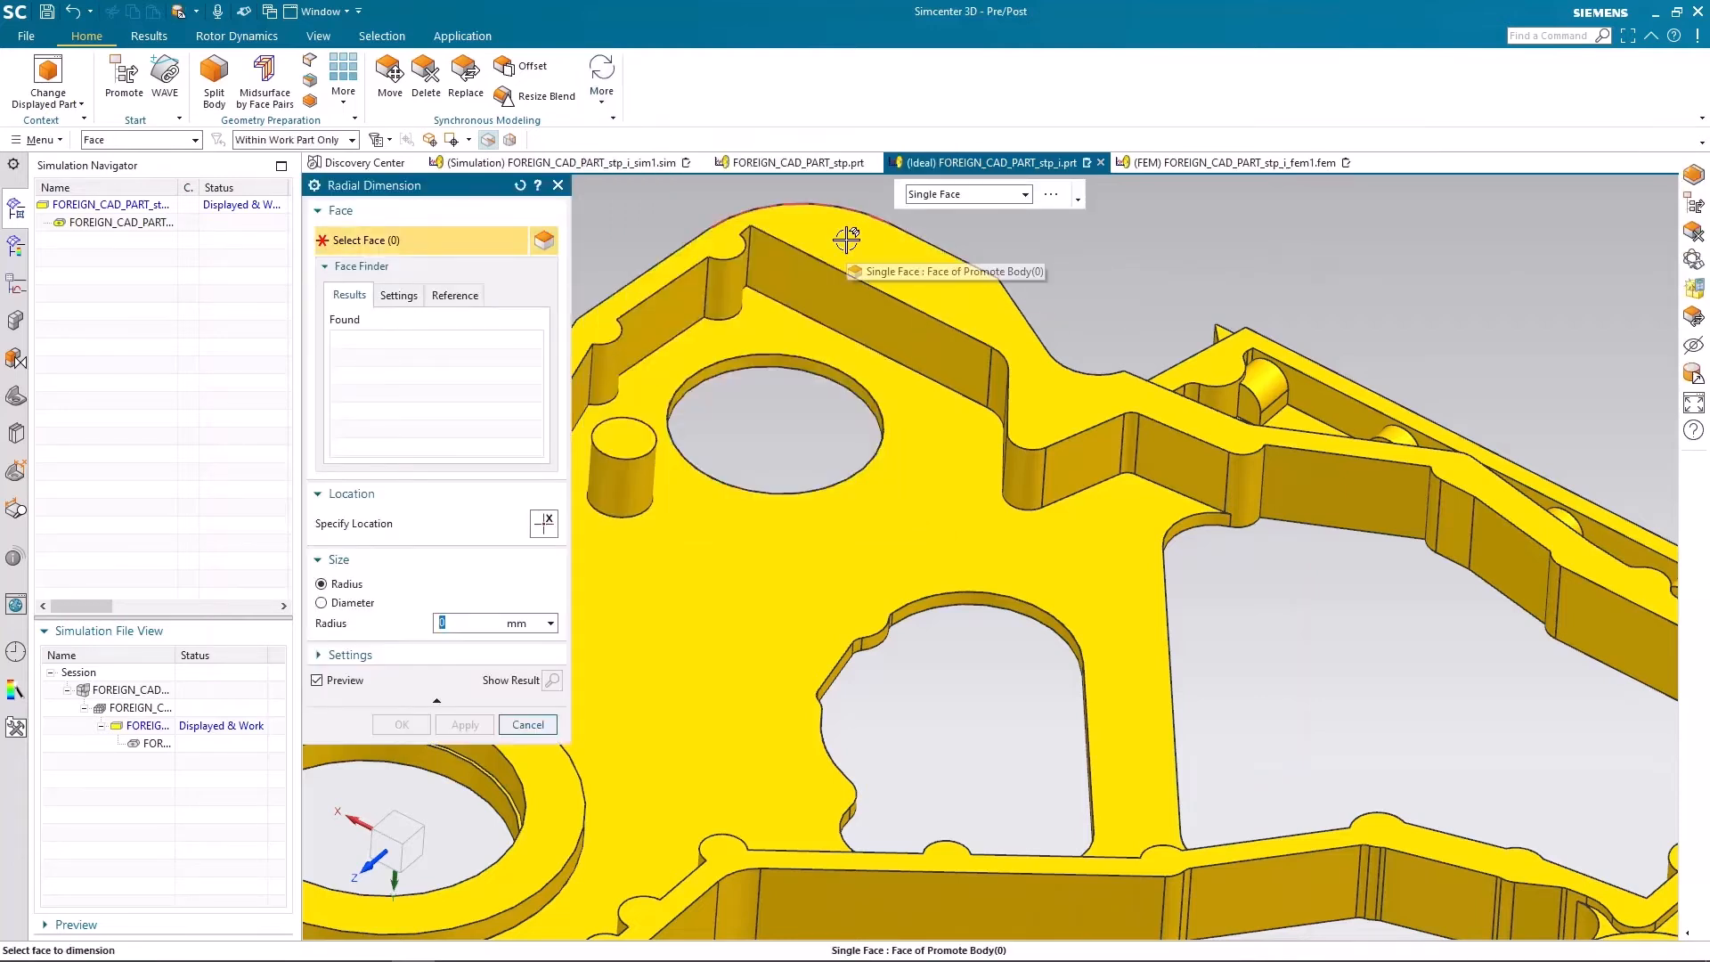
{"action": "left_click", "coordinate": [1018, 479]}
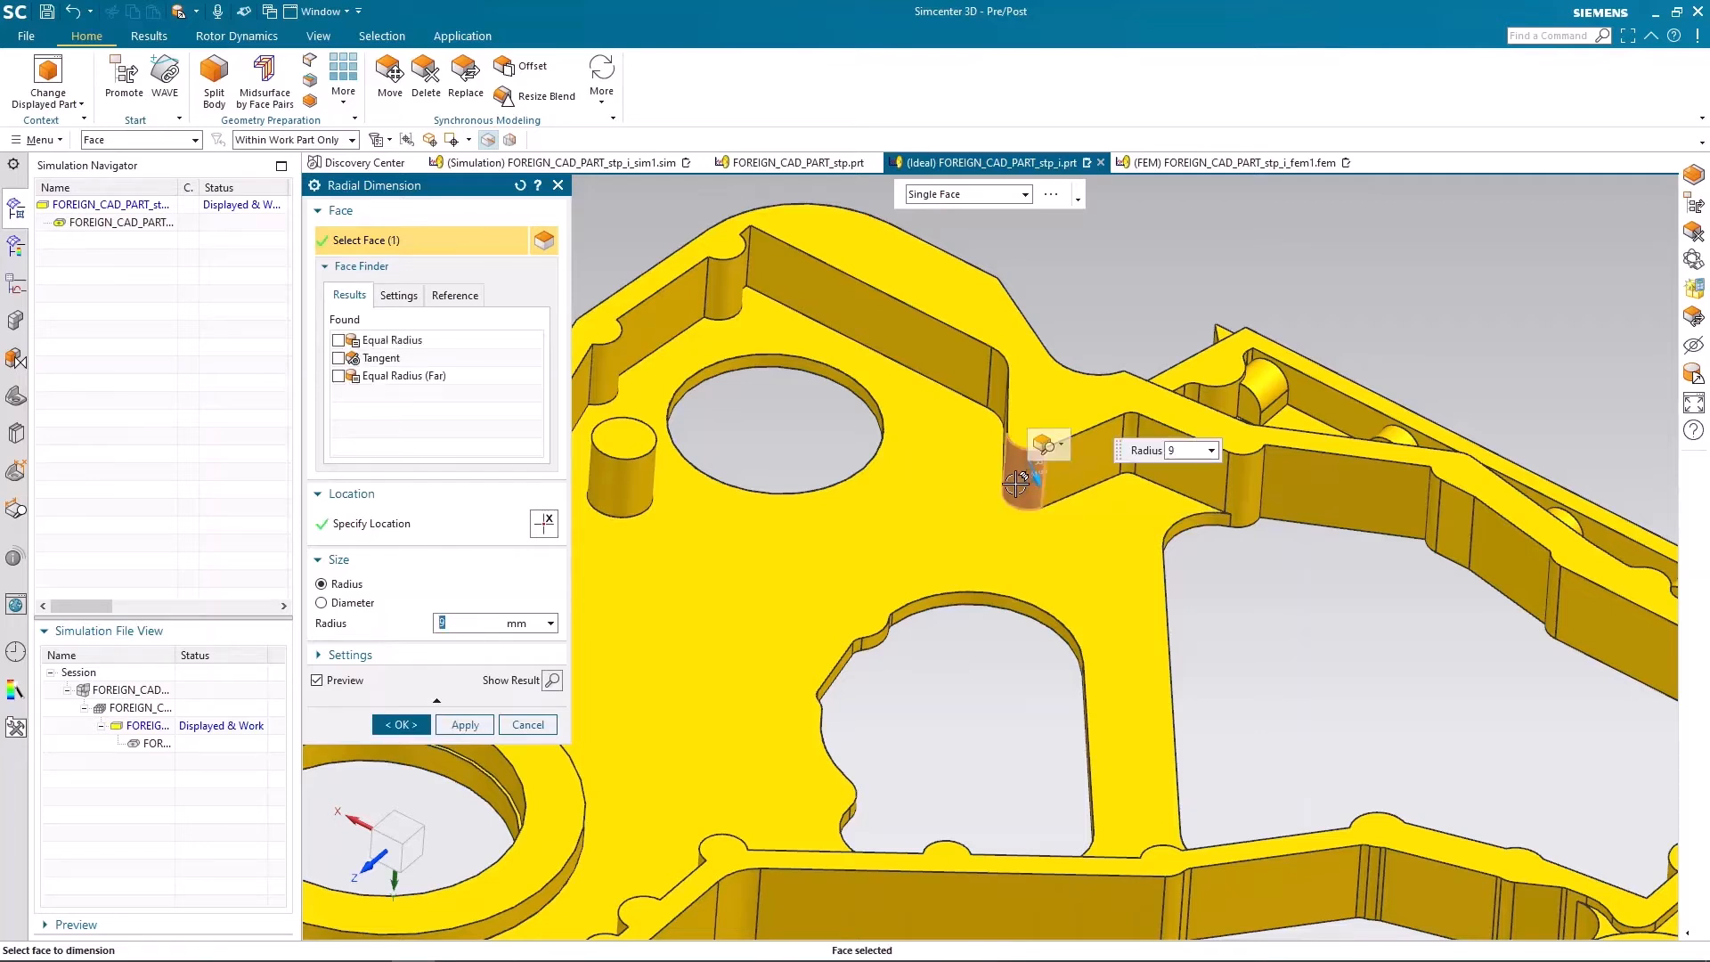
{"action": "left_click", "coordinate": [1176, 452]}
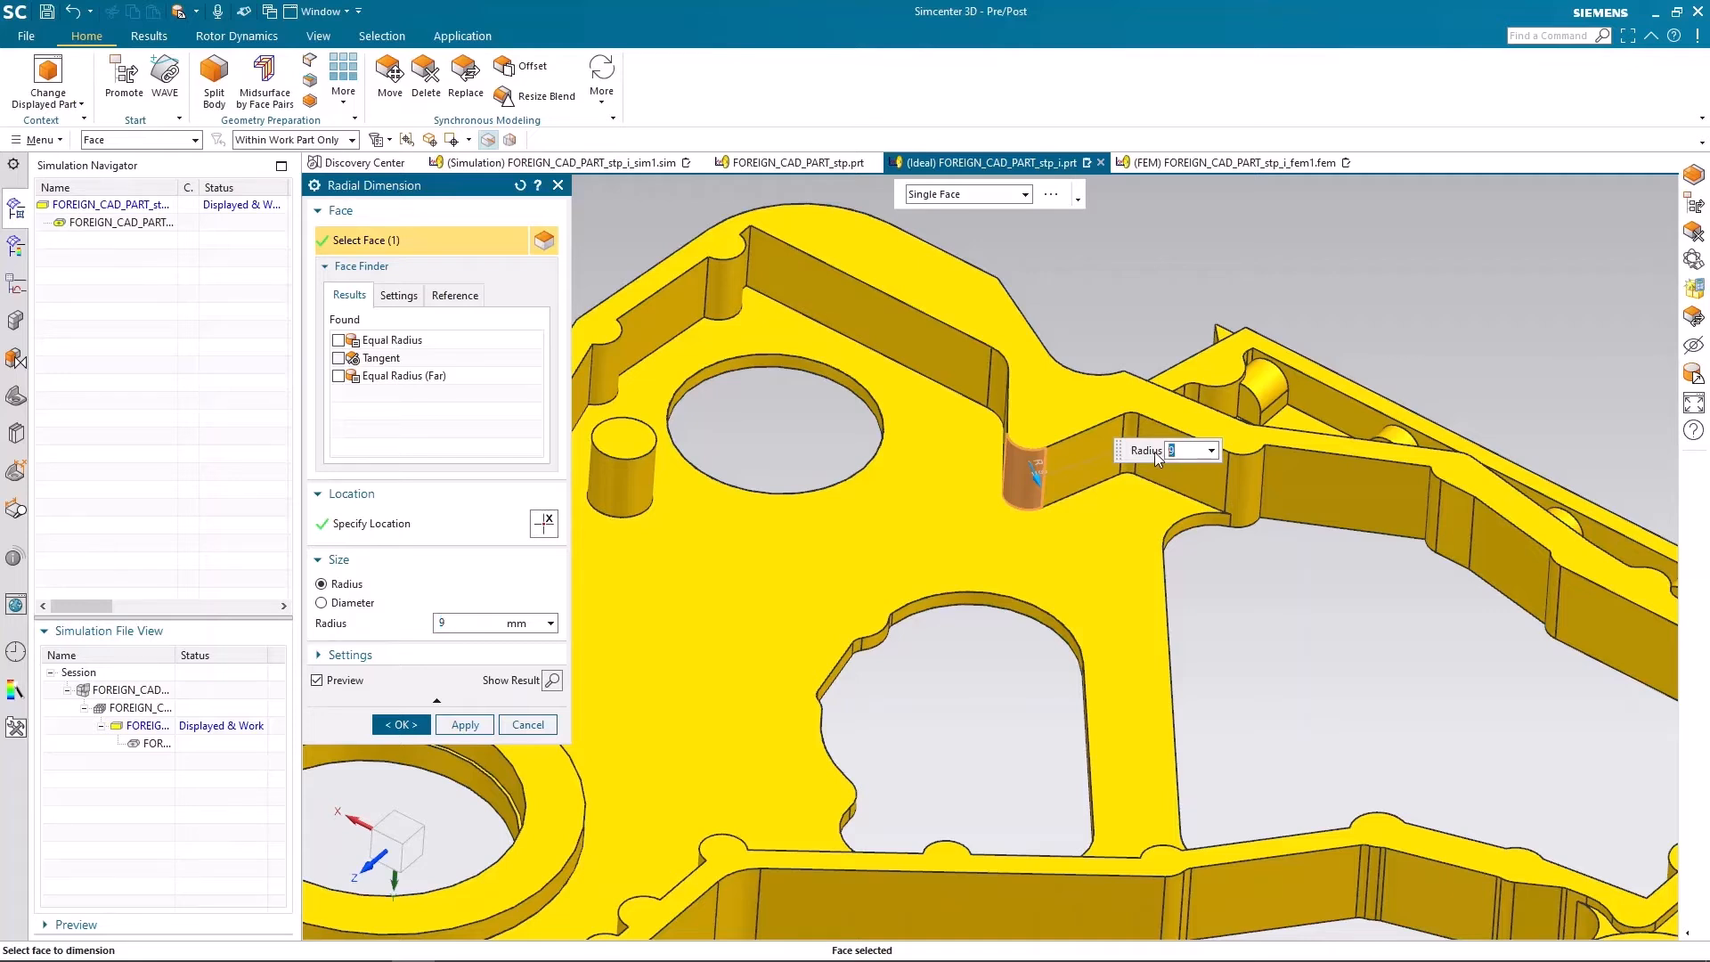
{"action": "type", "text": "20"}
{"action": "left_click", "coordinate": [405, 723]}
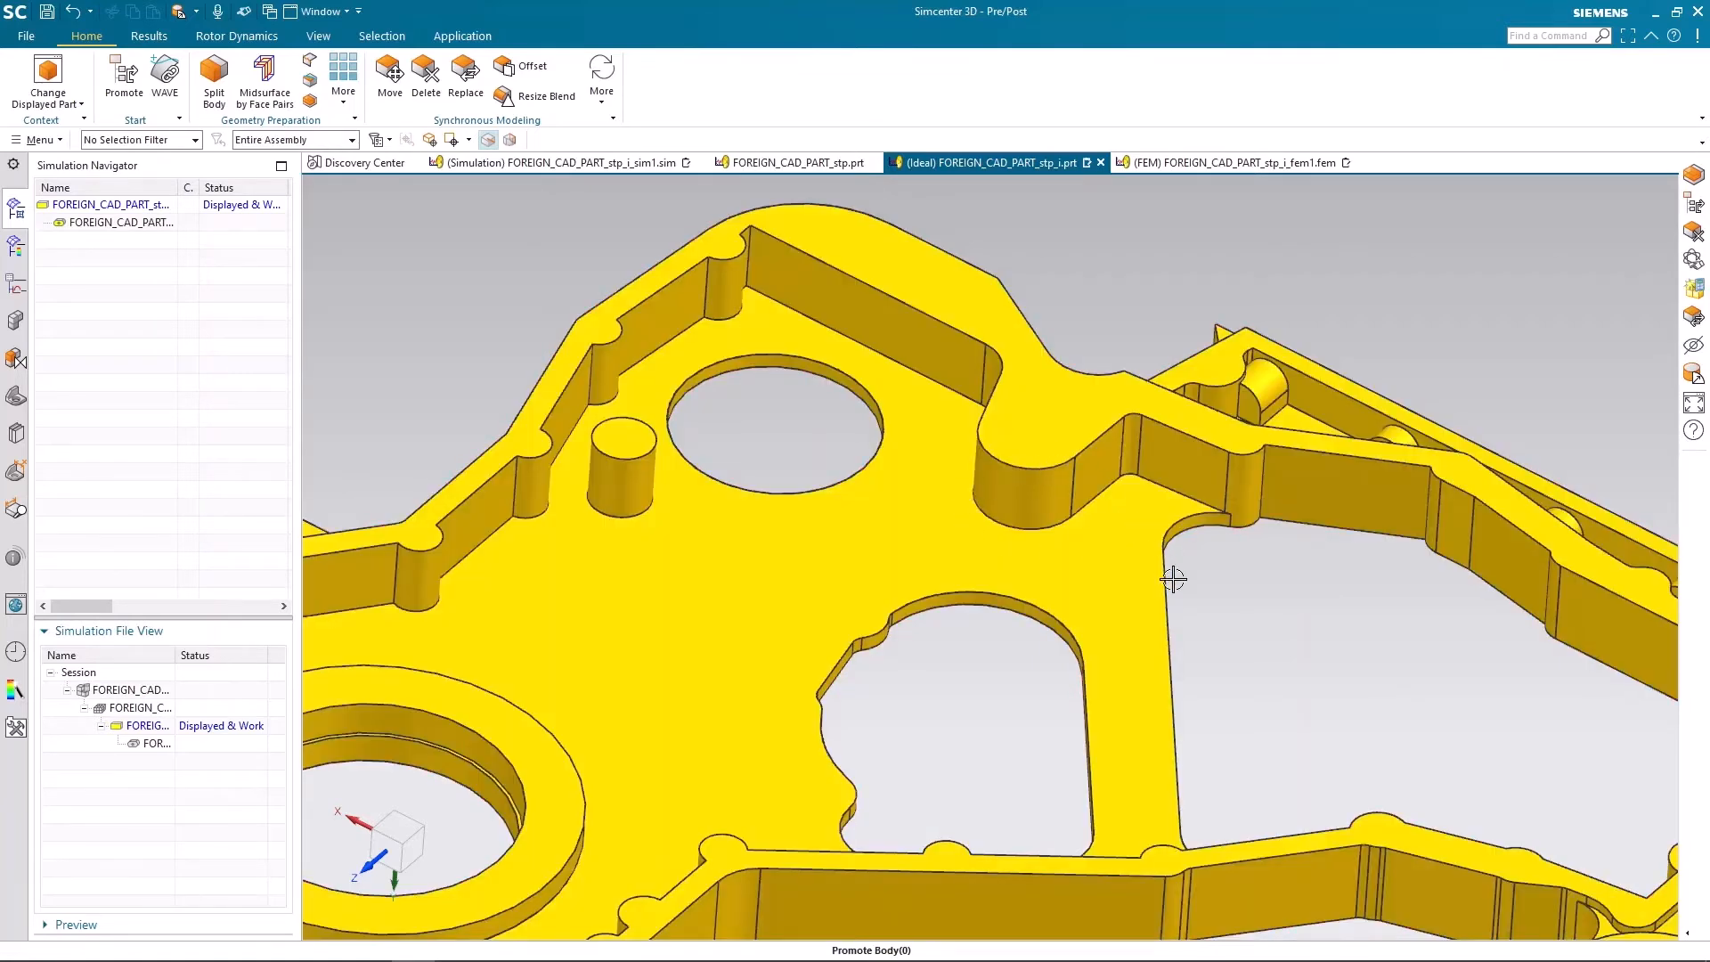
Step: Display the FEM file, dismiss the polygon body update log and update the mesh to match the enlarged wall radius
{"action": "scroll", "coordinate": [1215, 538], "scroll_direction": "down", "scroll_amount": 2}
{"action": "scroll", "coordinate": [1082, 301], "scroll_direction": "down", "scroll_amount": 2}
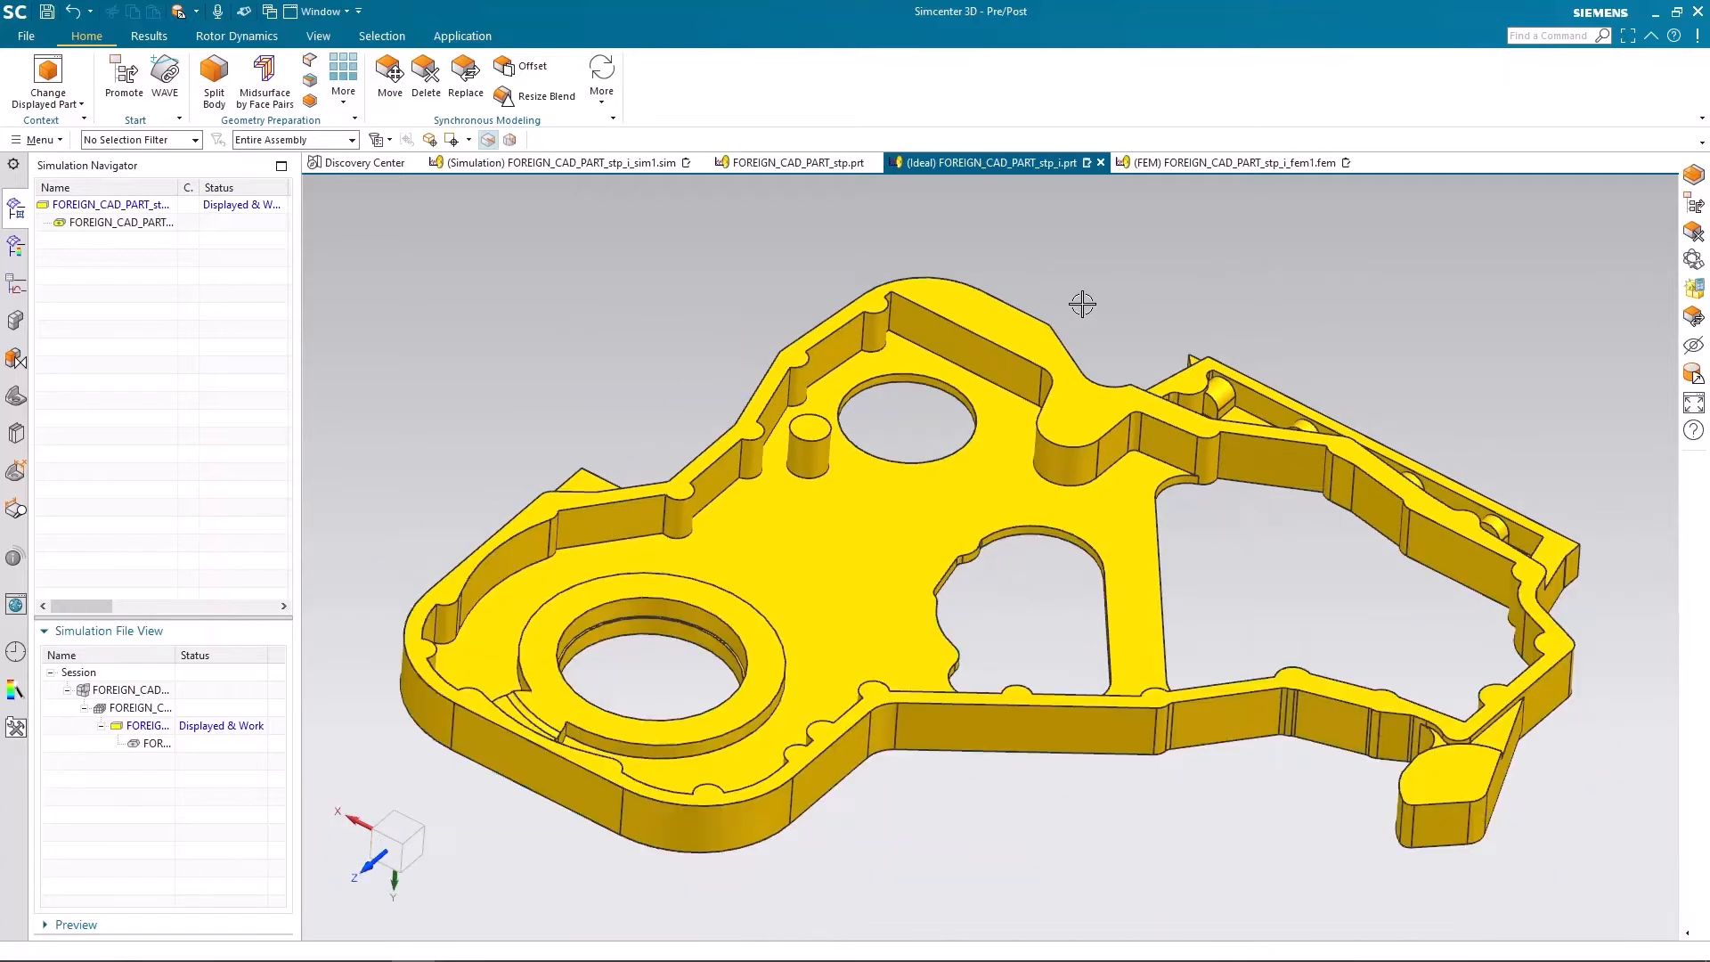
{"action": "double_click", "coordinate": [151, 708]}
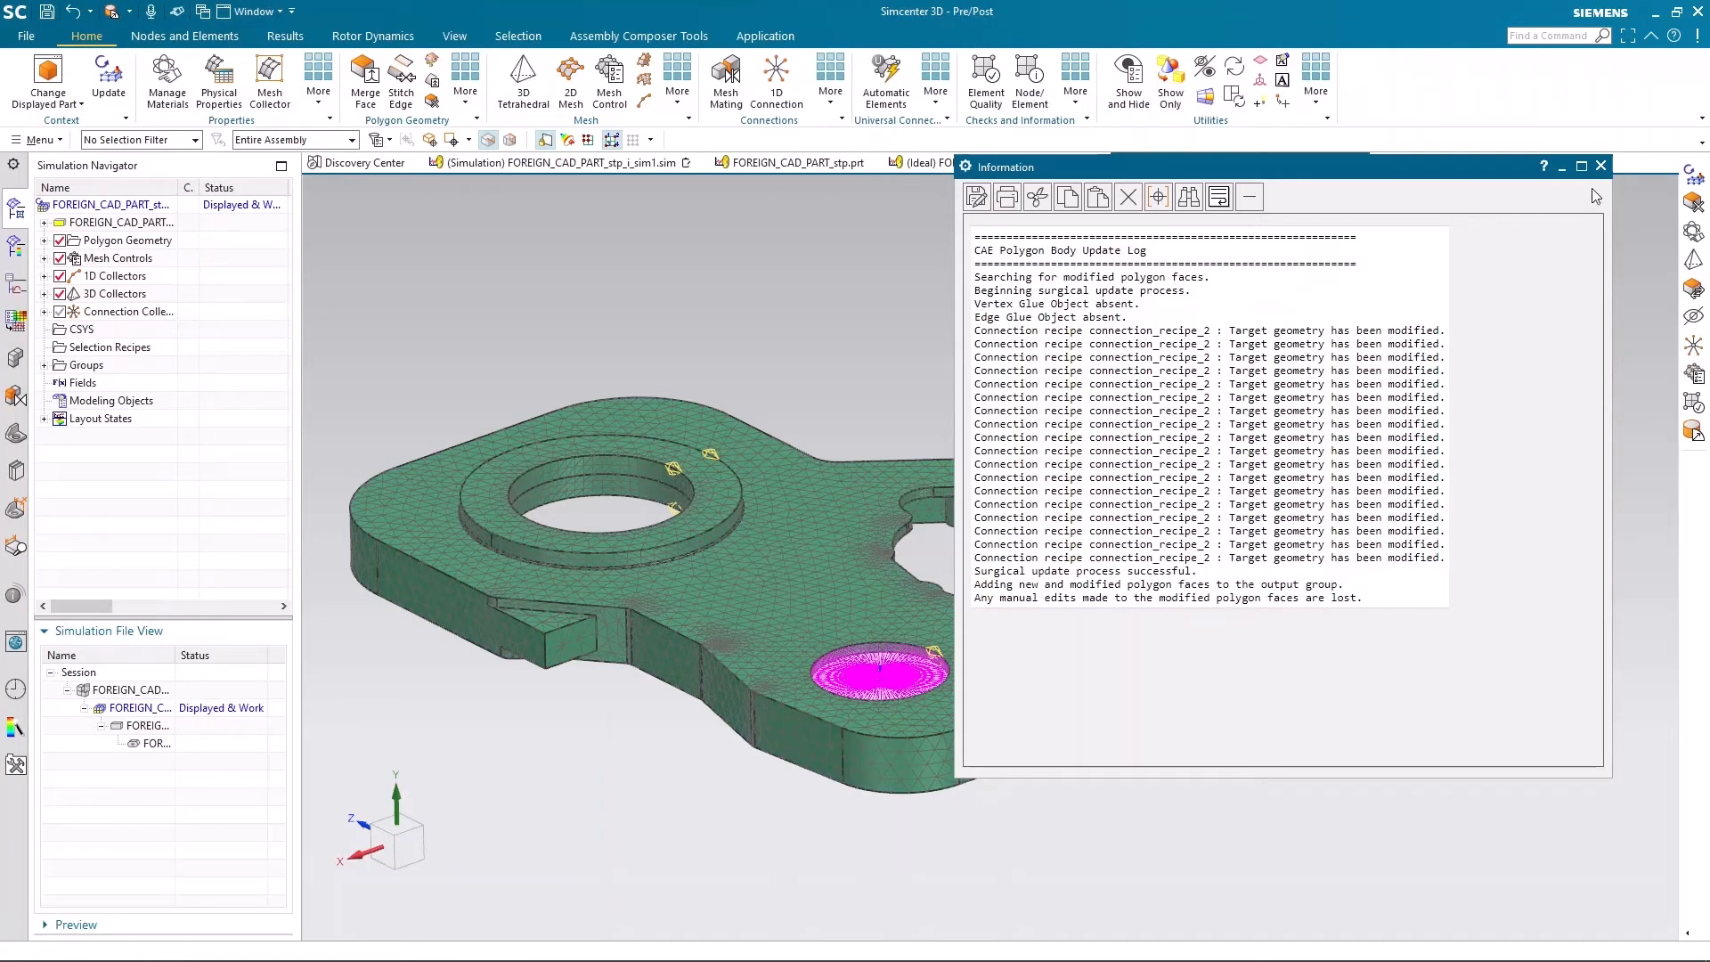
{"action": "left_click", "coordinate": [1601, 166]}
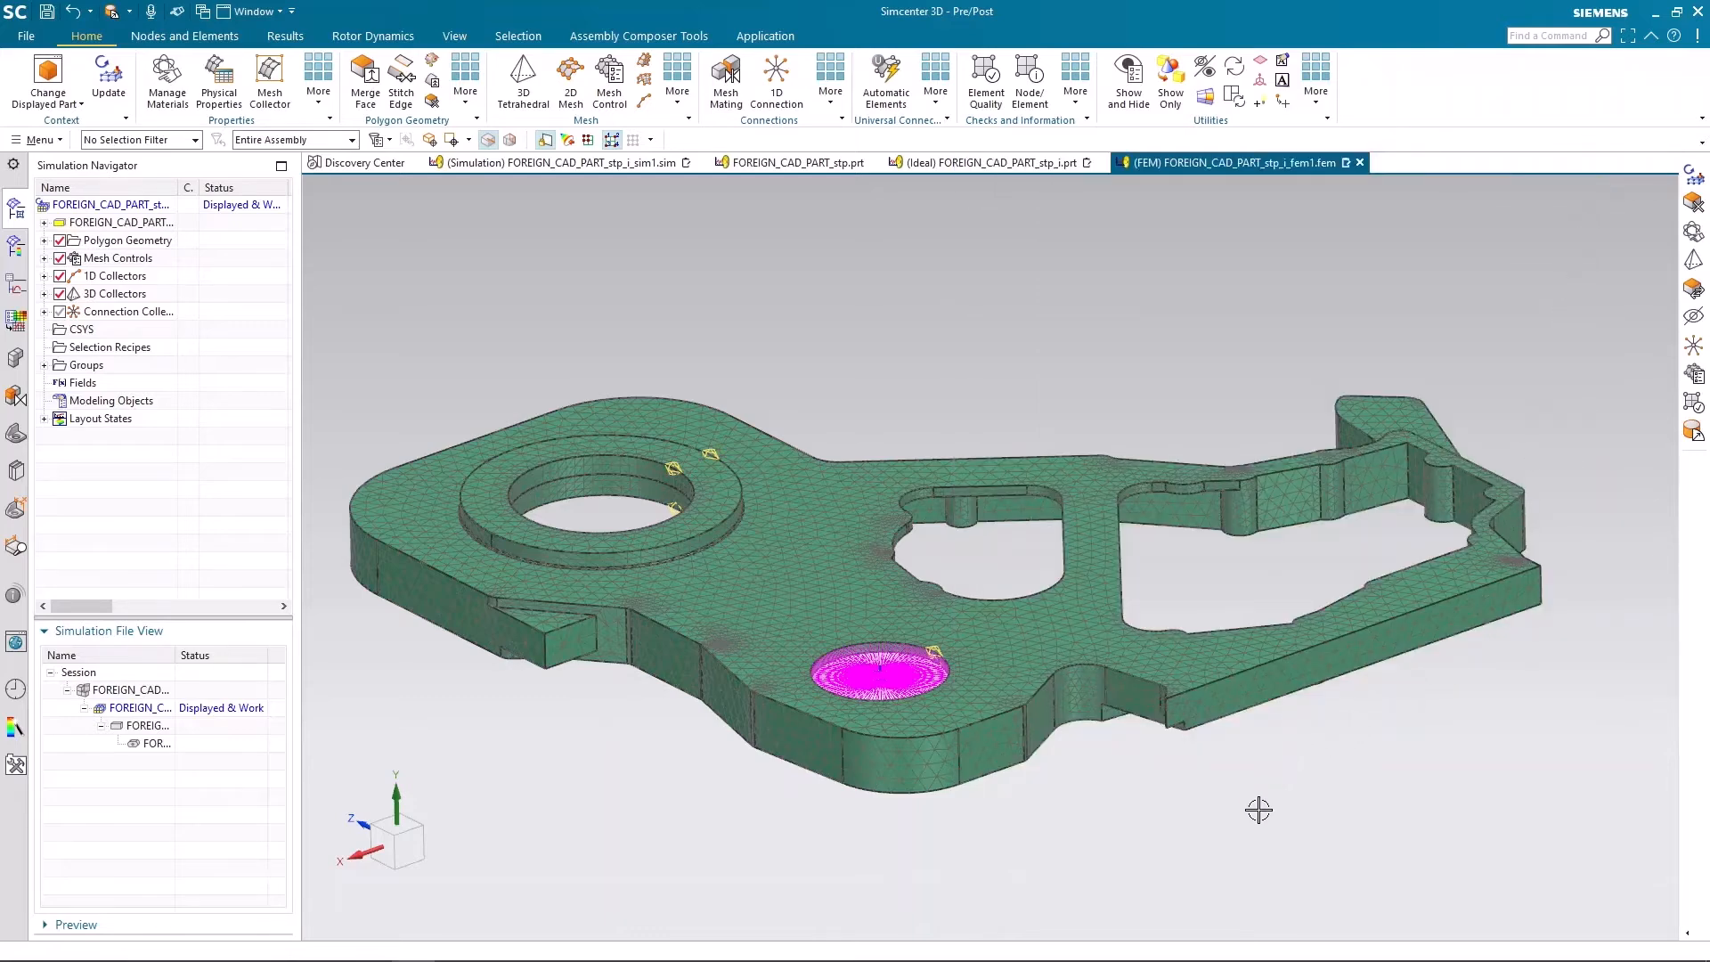
{"action": "middle_click_drag", "start_coordinate": [1259, 810], "coordinate": [1247, 592]}
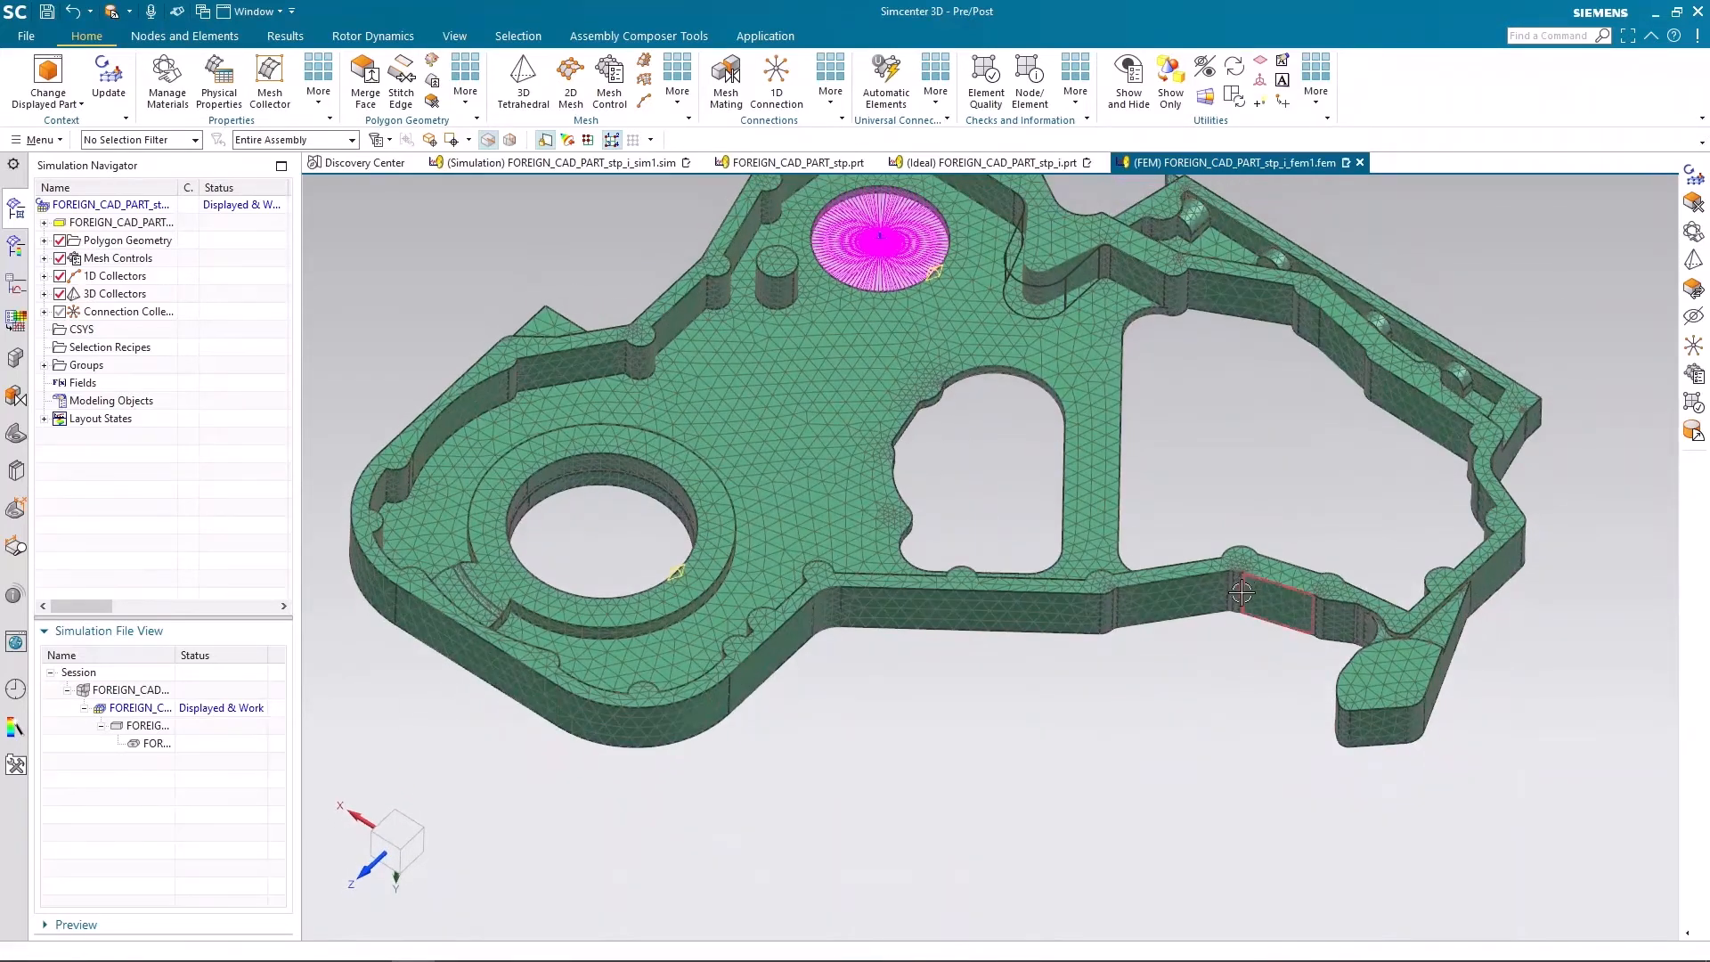
{"action": "scroll", "coordinate": [1099, 278], "scroll_direction": "up", "scroll_amount": 2}
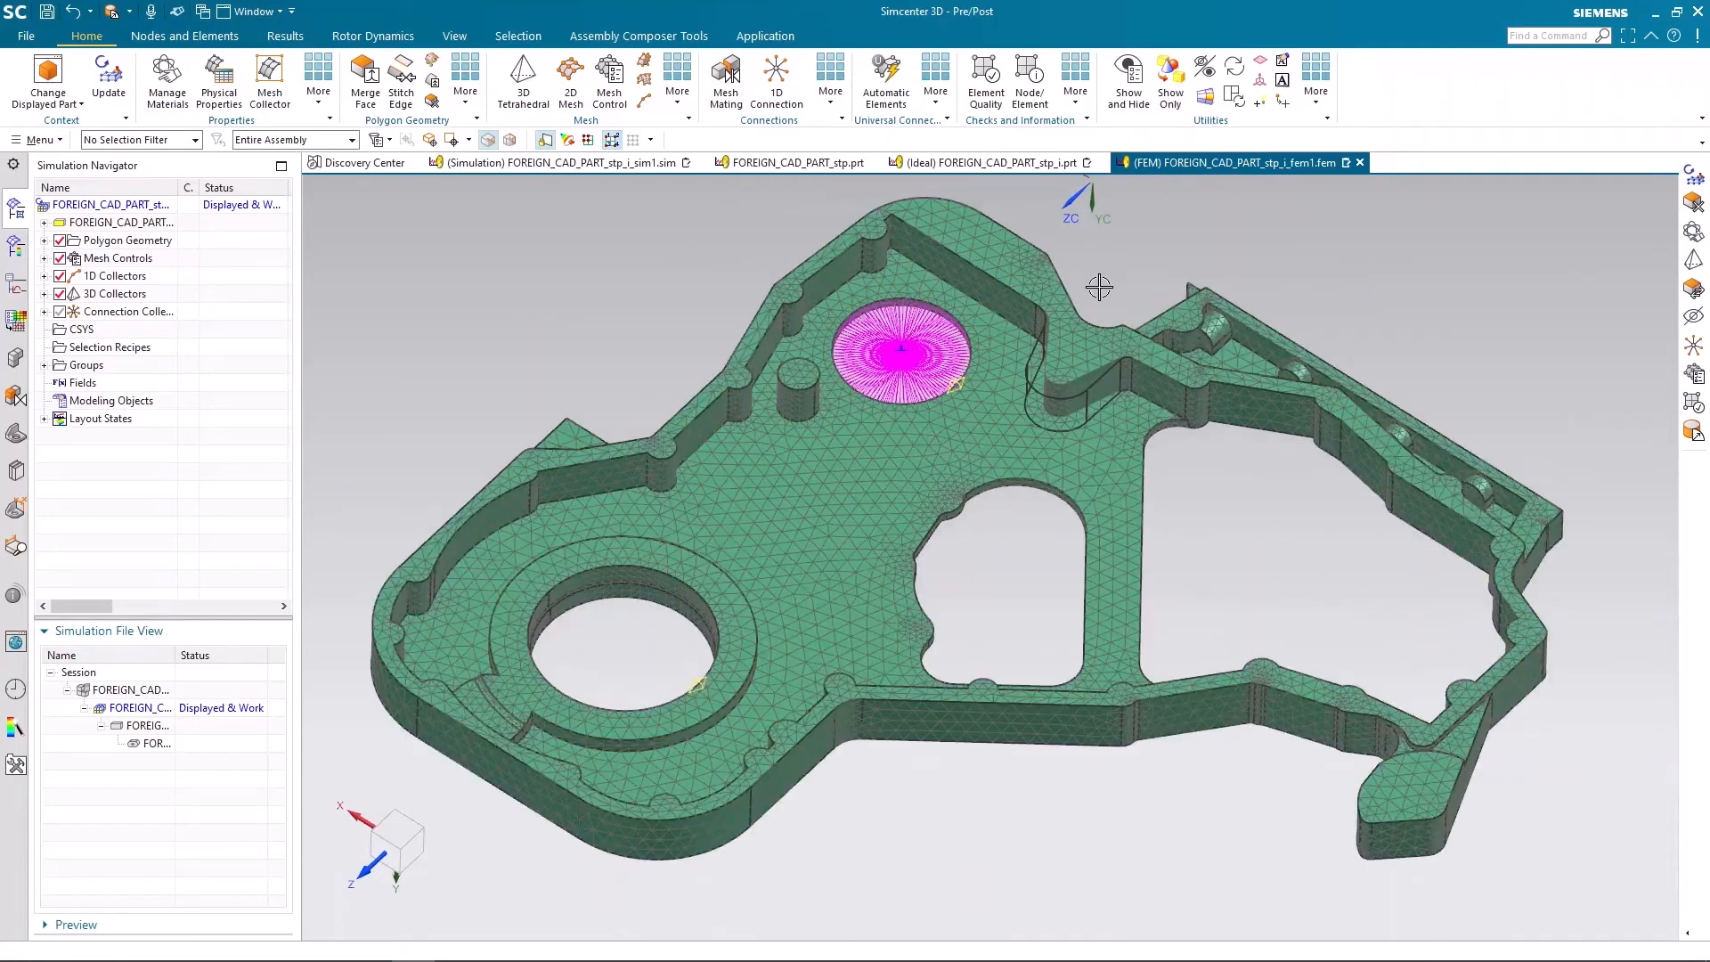
{"action": "scroll", "coordinate": [1102, 290], "scroll_direction": "up", "scroll_amount": 2}
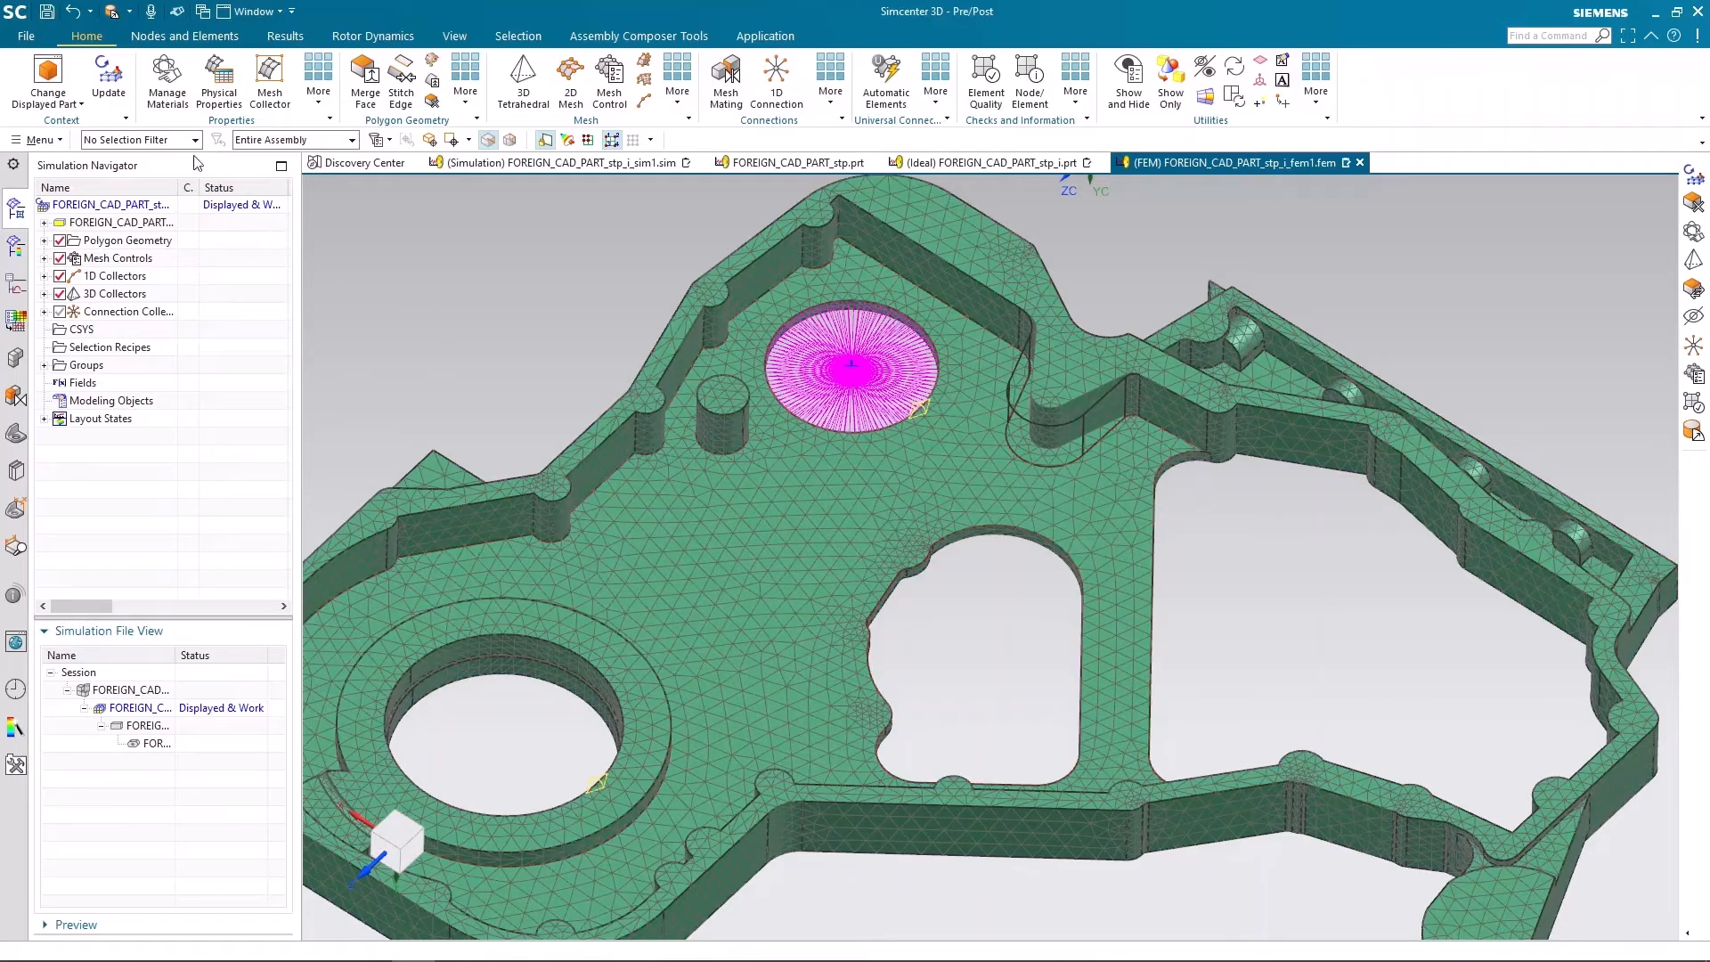
{"action": "left_click", "coordinate": [109, 82]}
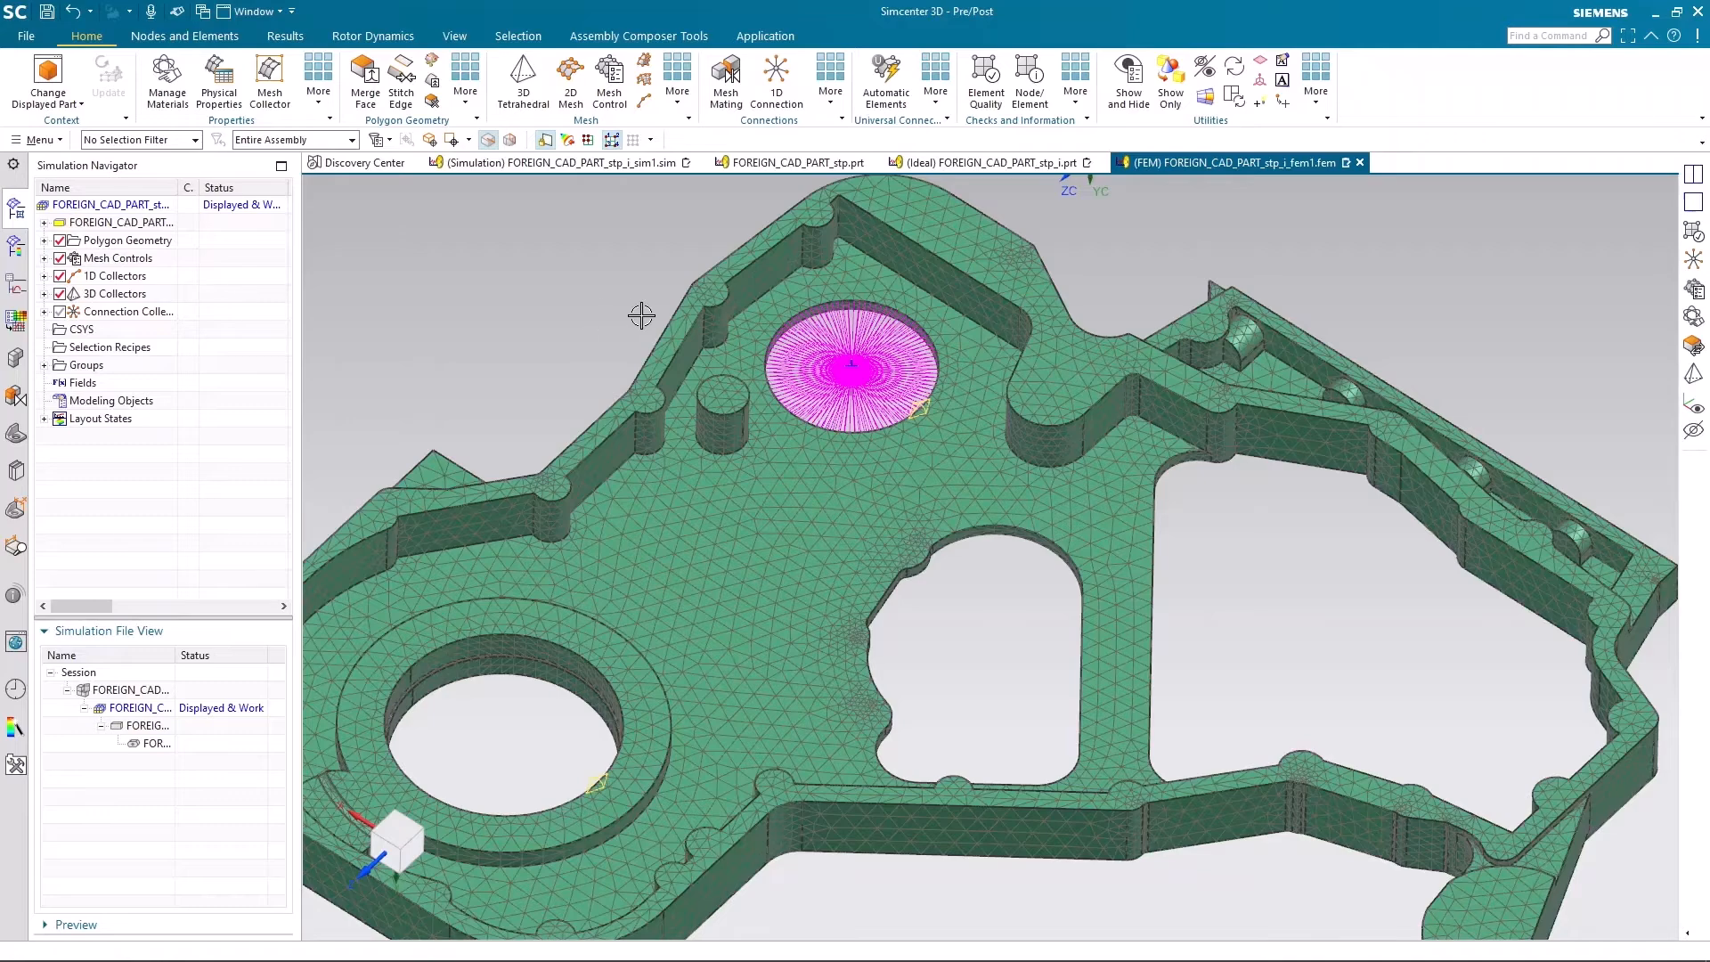
{"action": "scroll", "coordinate": [642, 316], "scroll_direction": "down", "scroll_amount": 1}
{"action": "middle_click_drag", "start_coordinate": [1111, 362], "coordinate": [932, 477]}
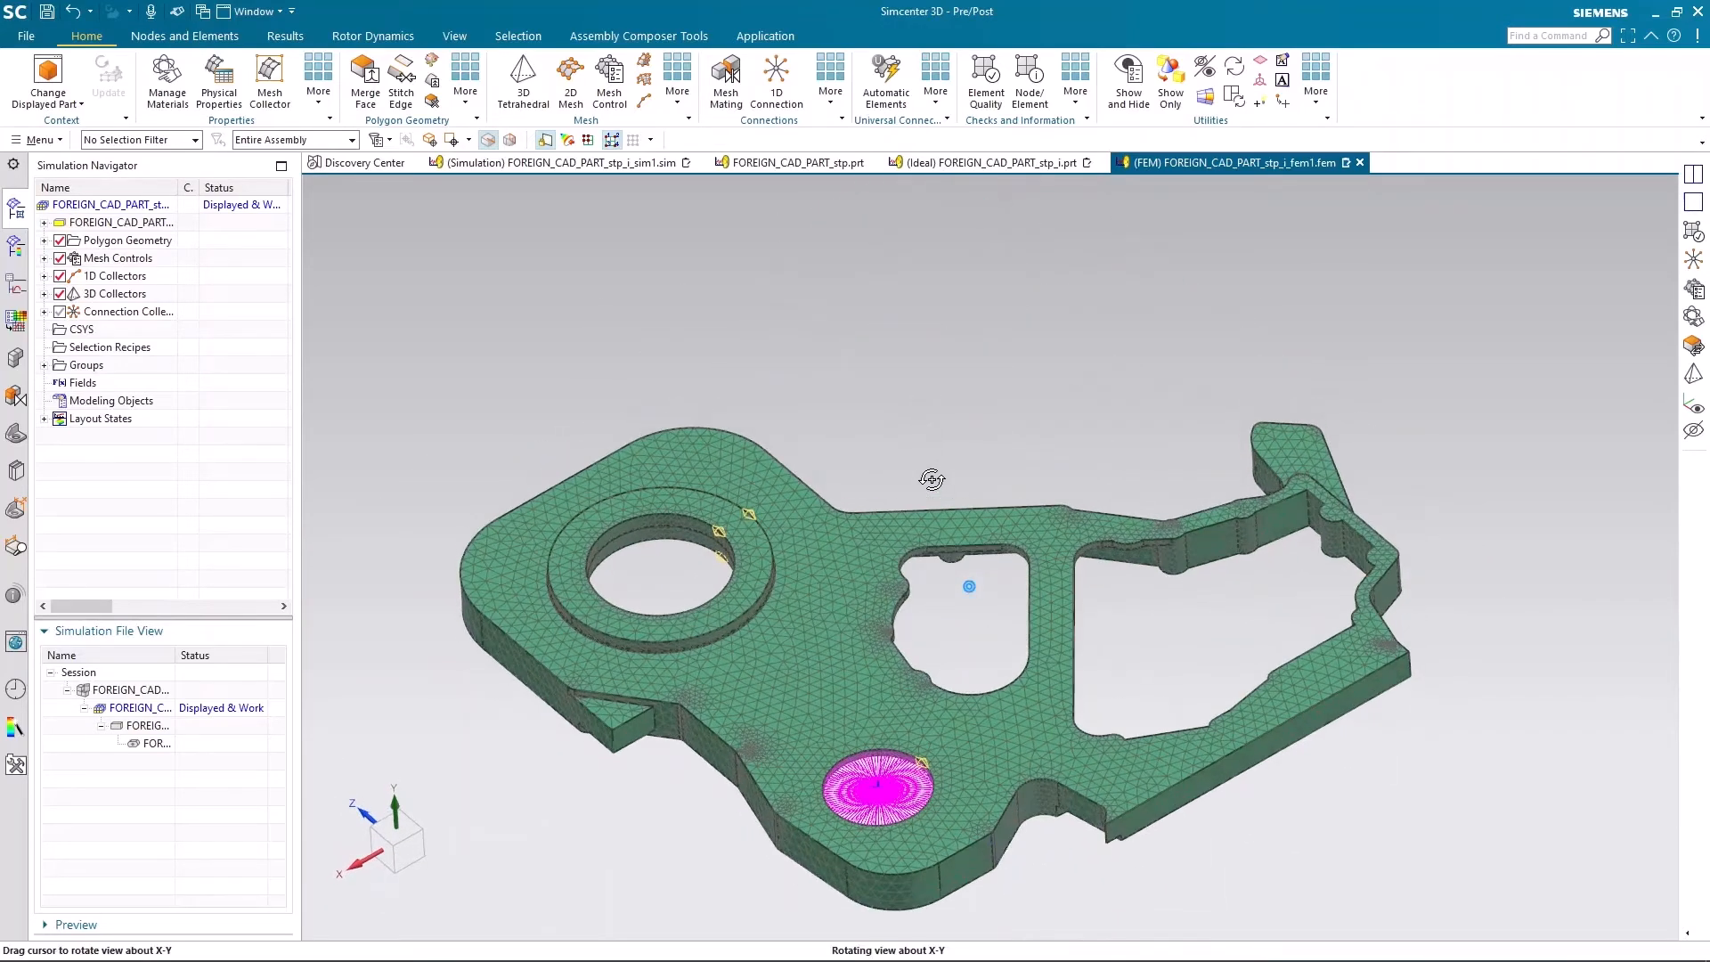
Step: Return to the simulation file and solve the Design_Update solution with the model setup check on
{"action": "double_click", "coordinate": [164, 684]}
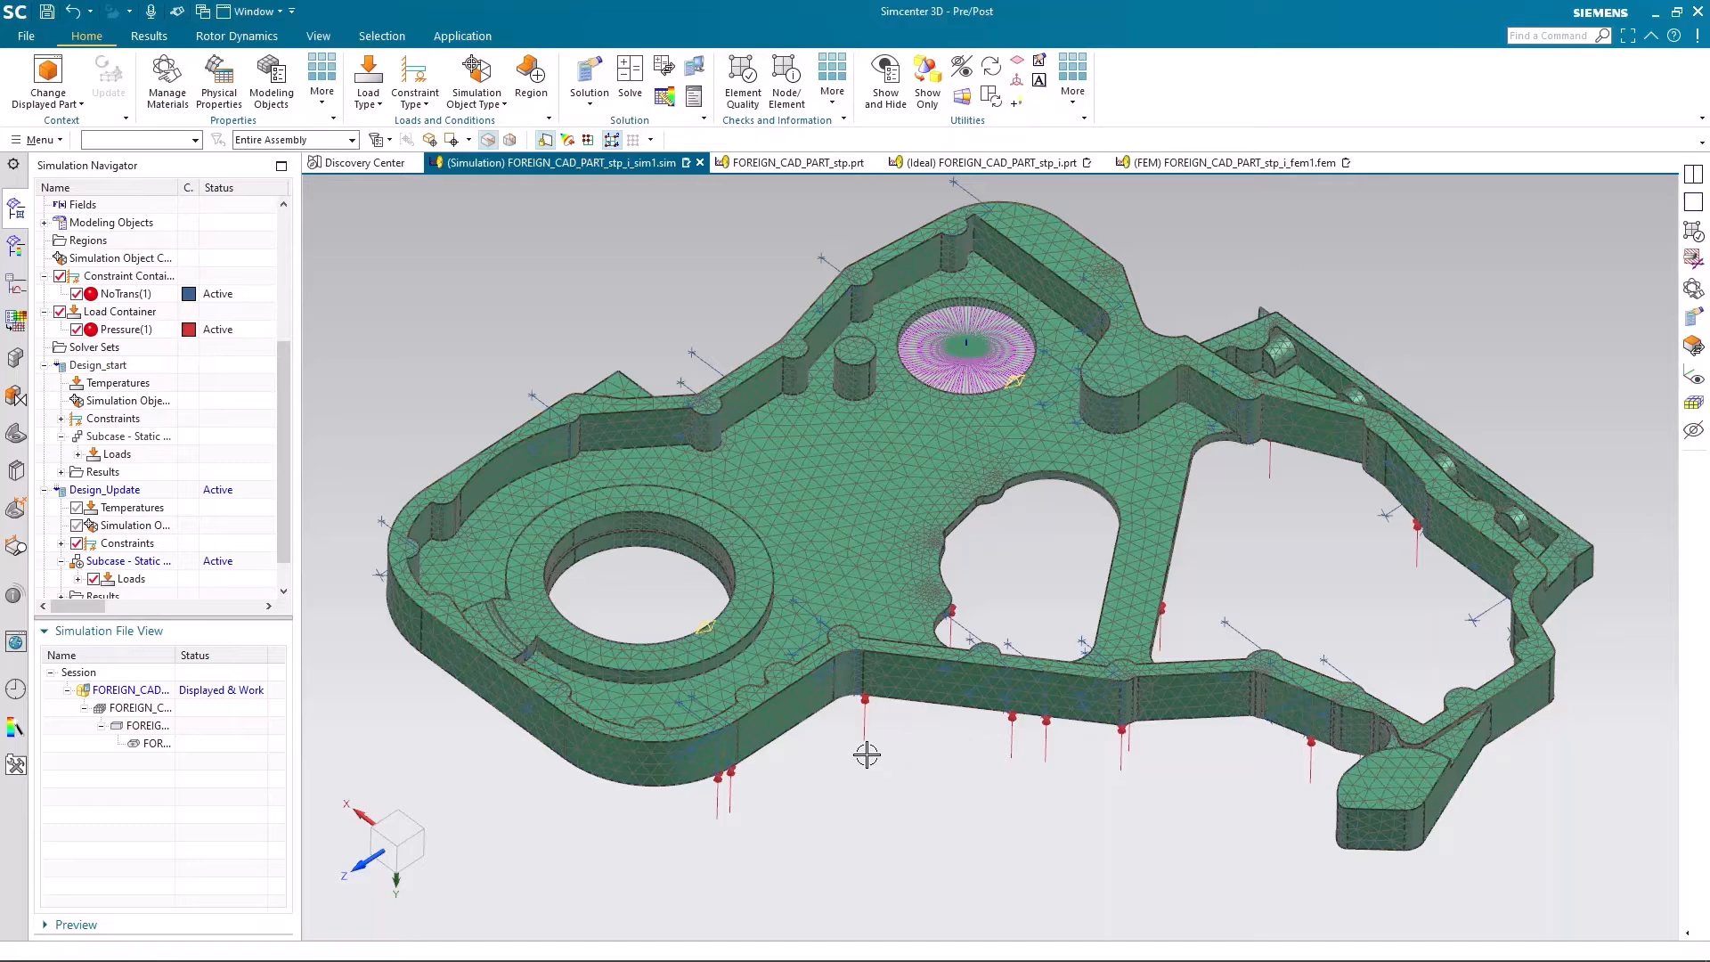
{"action": "middle_click_drag", "start_coordinate": [1161, 218], "coordinate": [1096, 427]}
{"action": "scroll", "coordinate": [1007, 340], "scroll_direction": "down", "scroll_amount": 1}
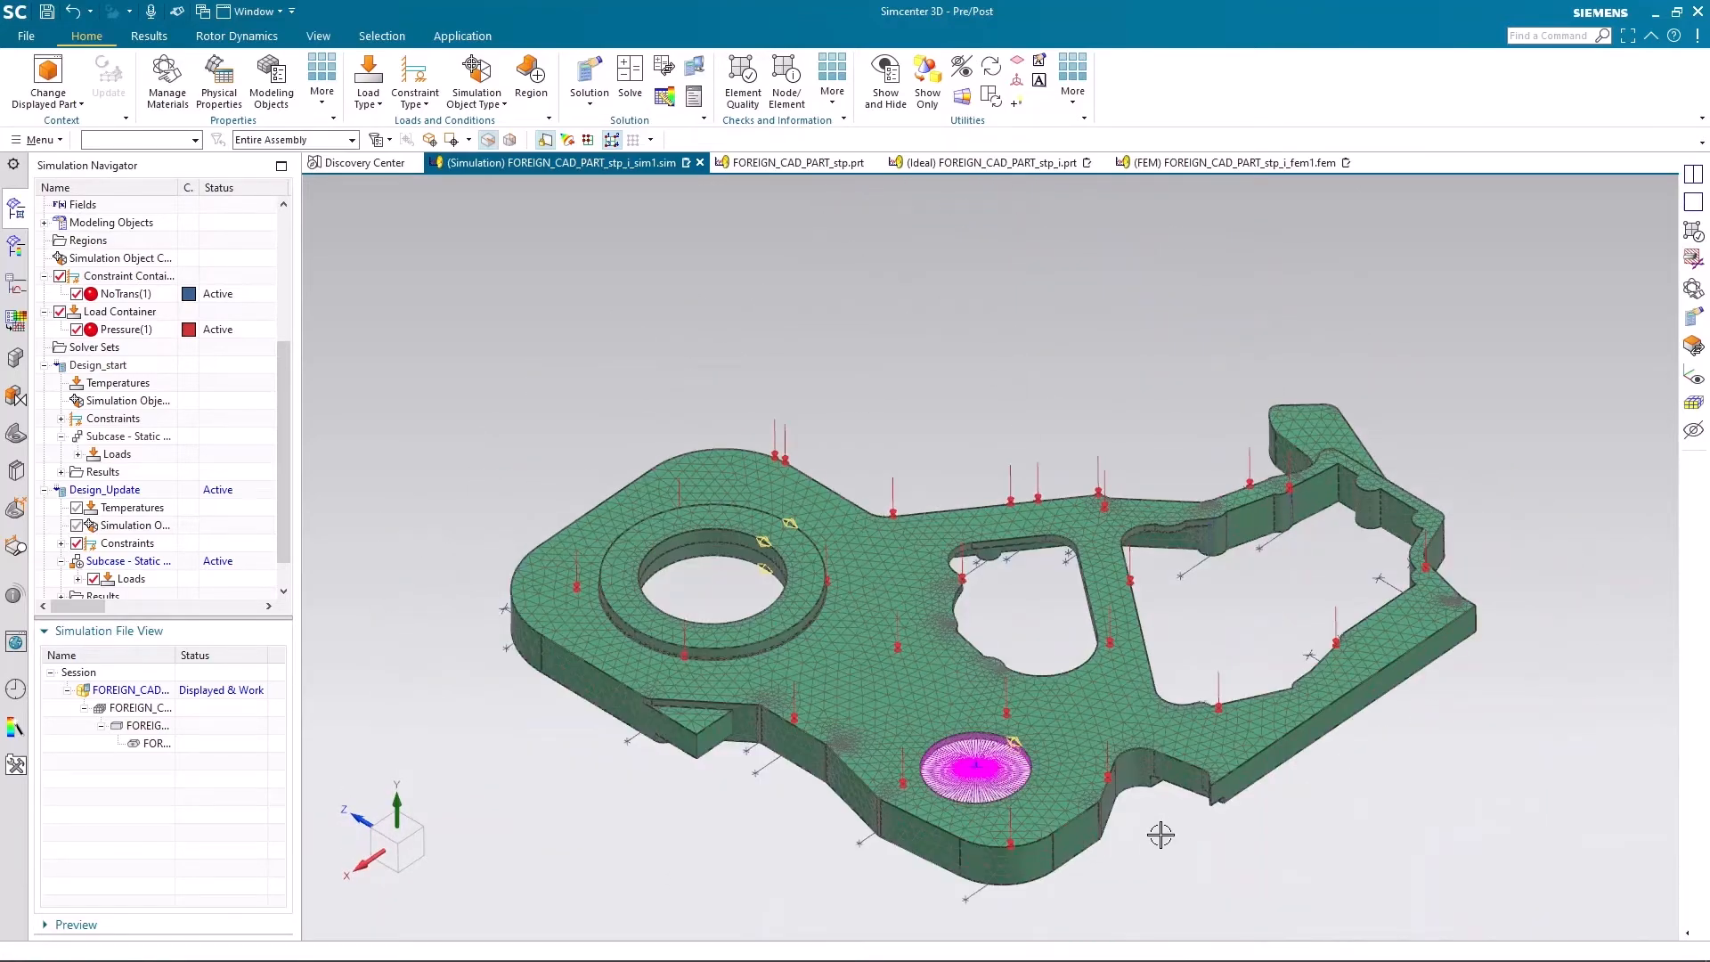
{"action": "scroll", "coordinate": [1161, 835], "scroll_direction": "up", "scroll_amount": 1}
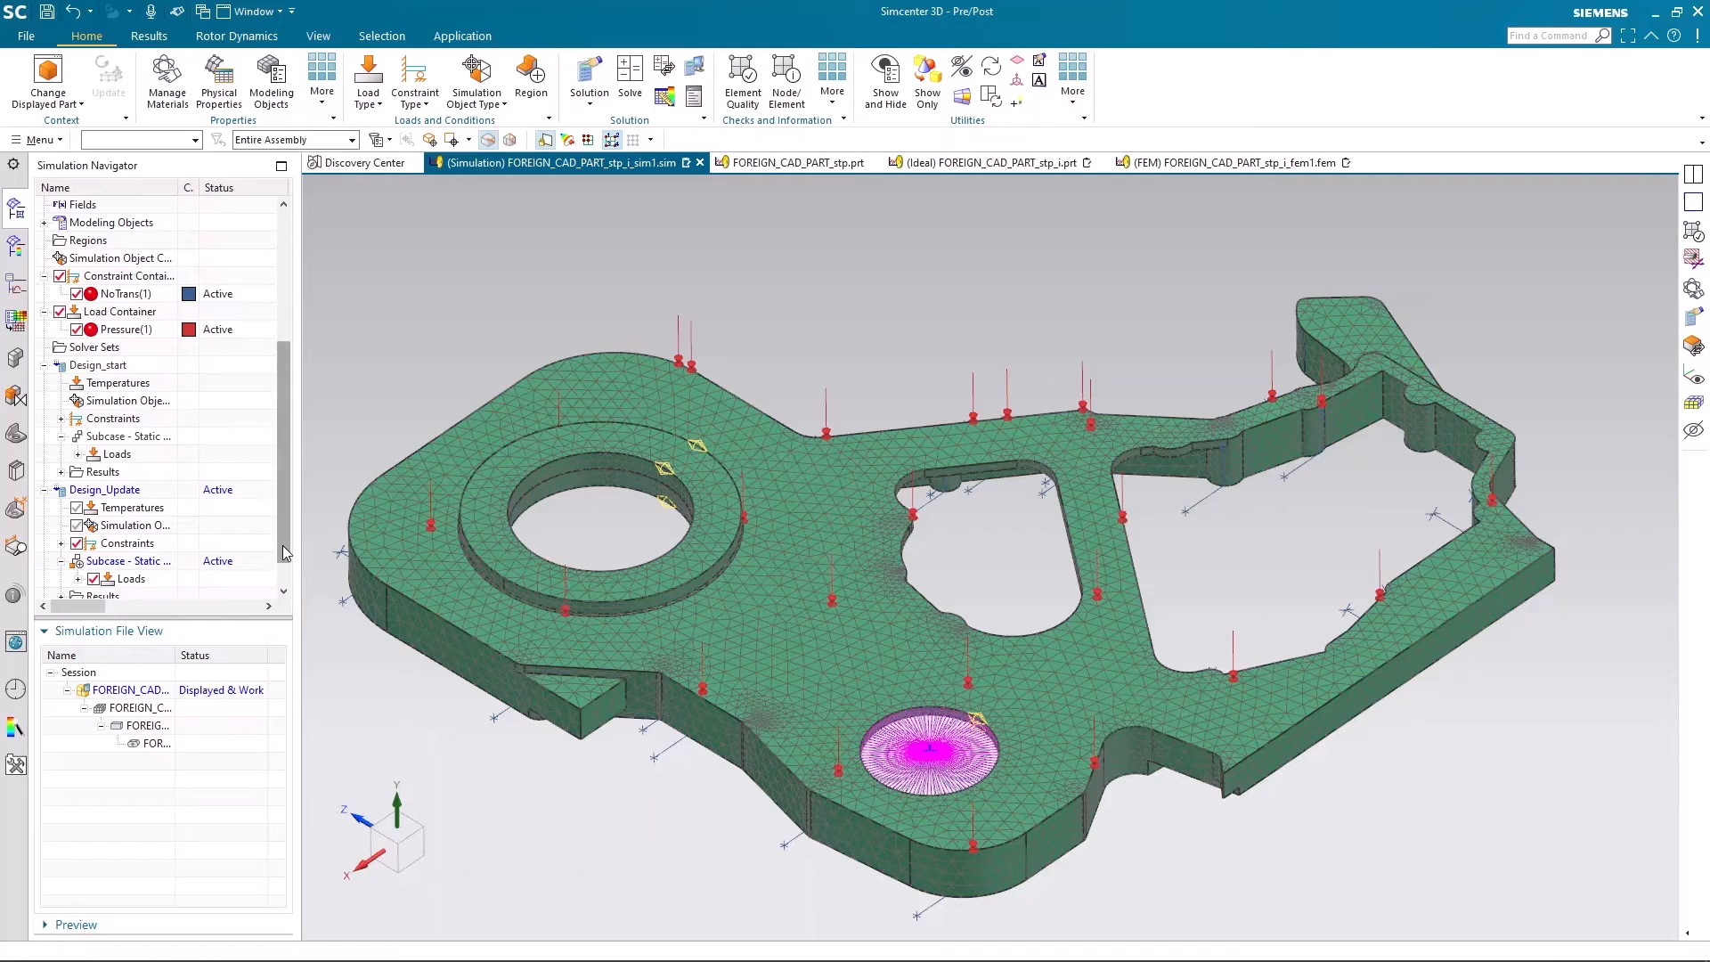
{"action": "scroll", "coordinate": [285, 583], "scroll_direction": "down", "scroll_amount": 2}
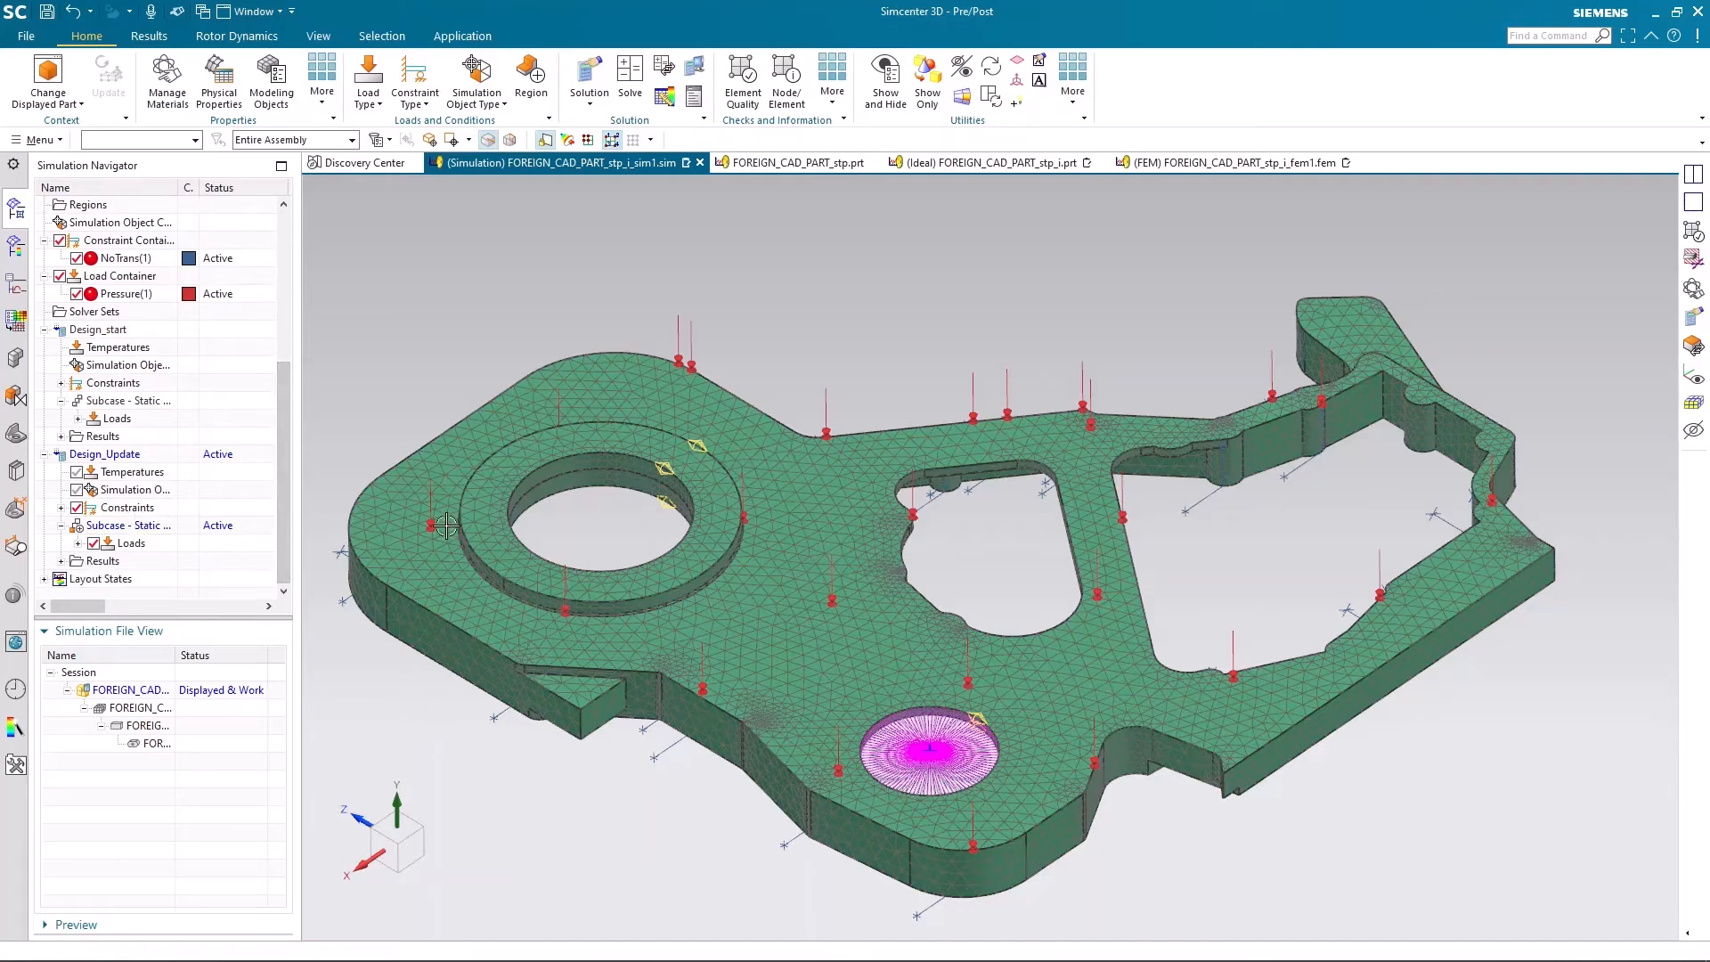
{"action": "right_click", "coordinate": [105, 456]}
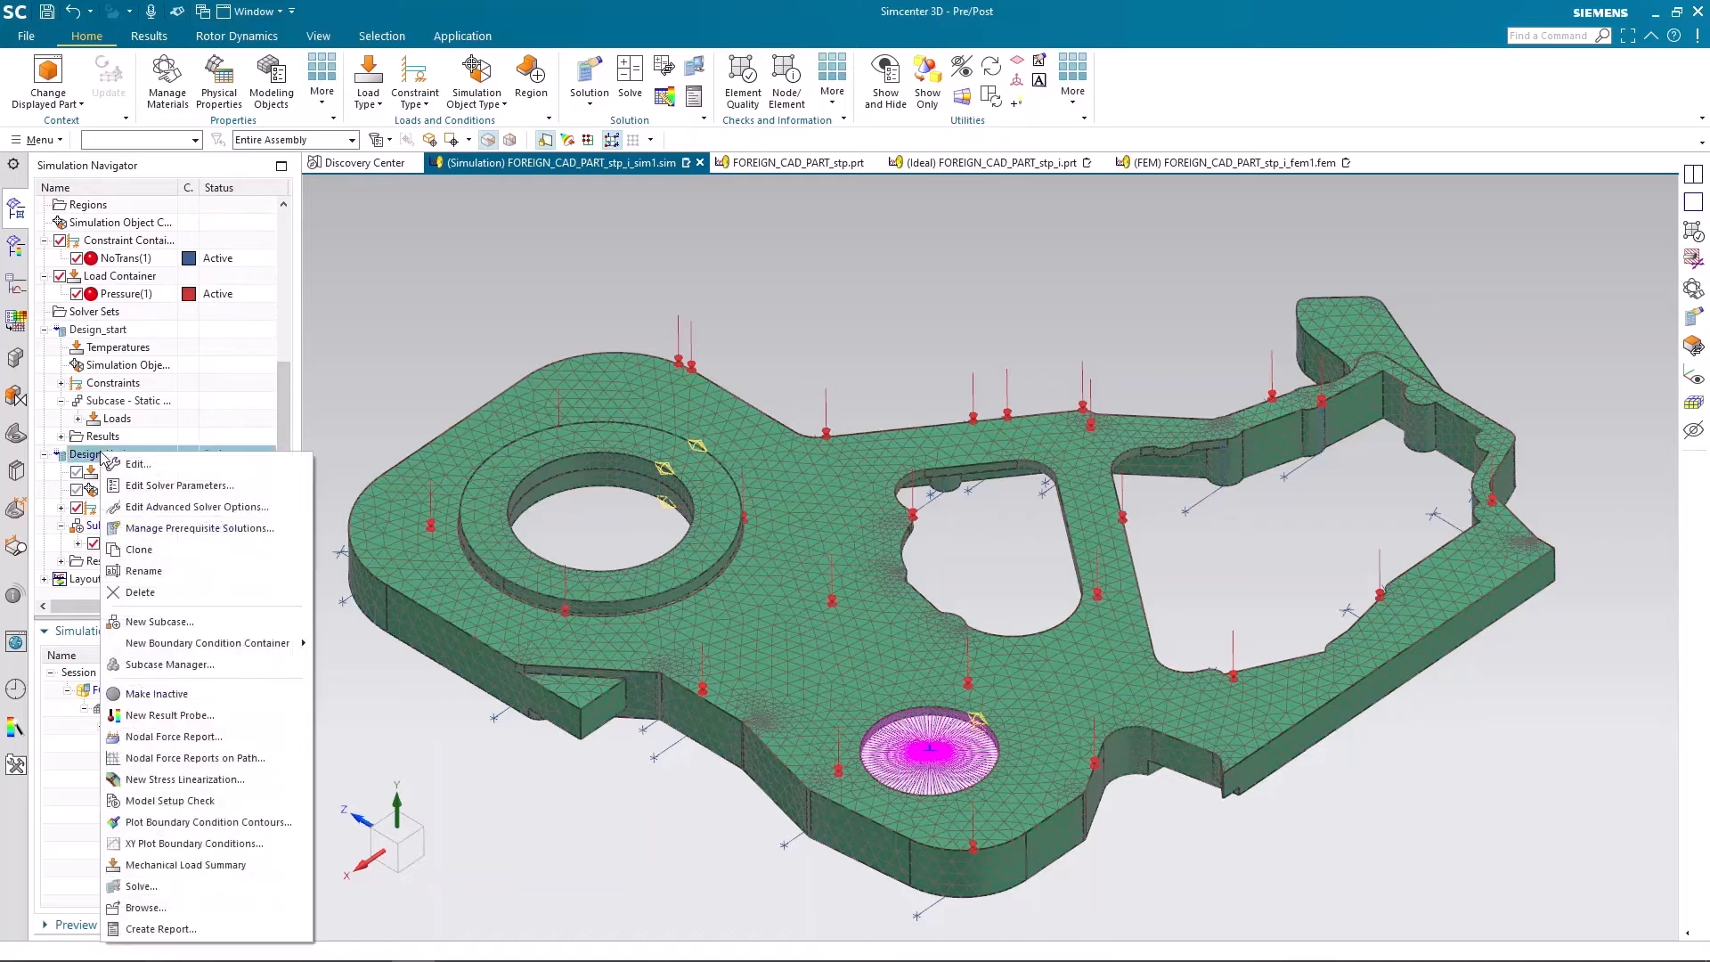
{"action": "left_click", "coordinate": [141, 886]}
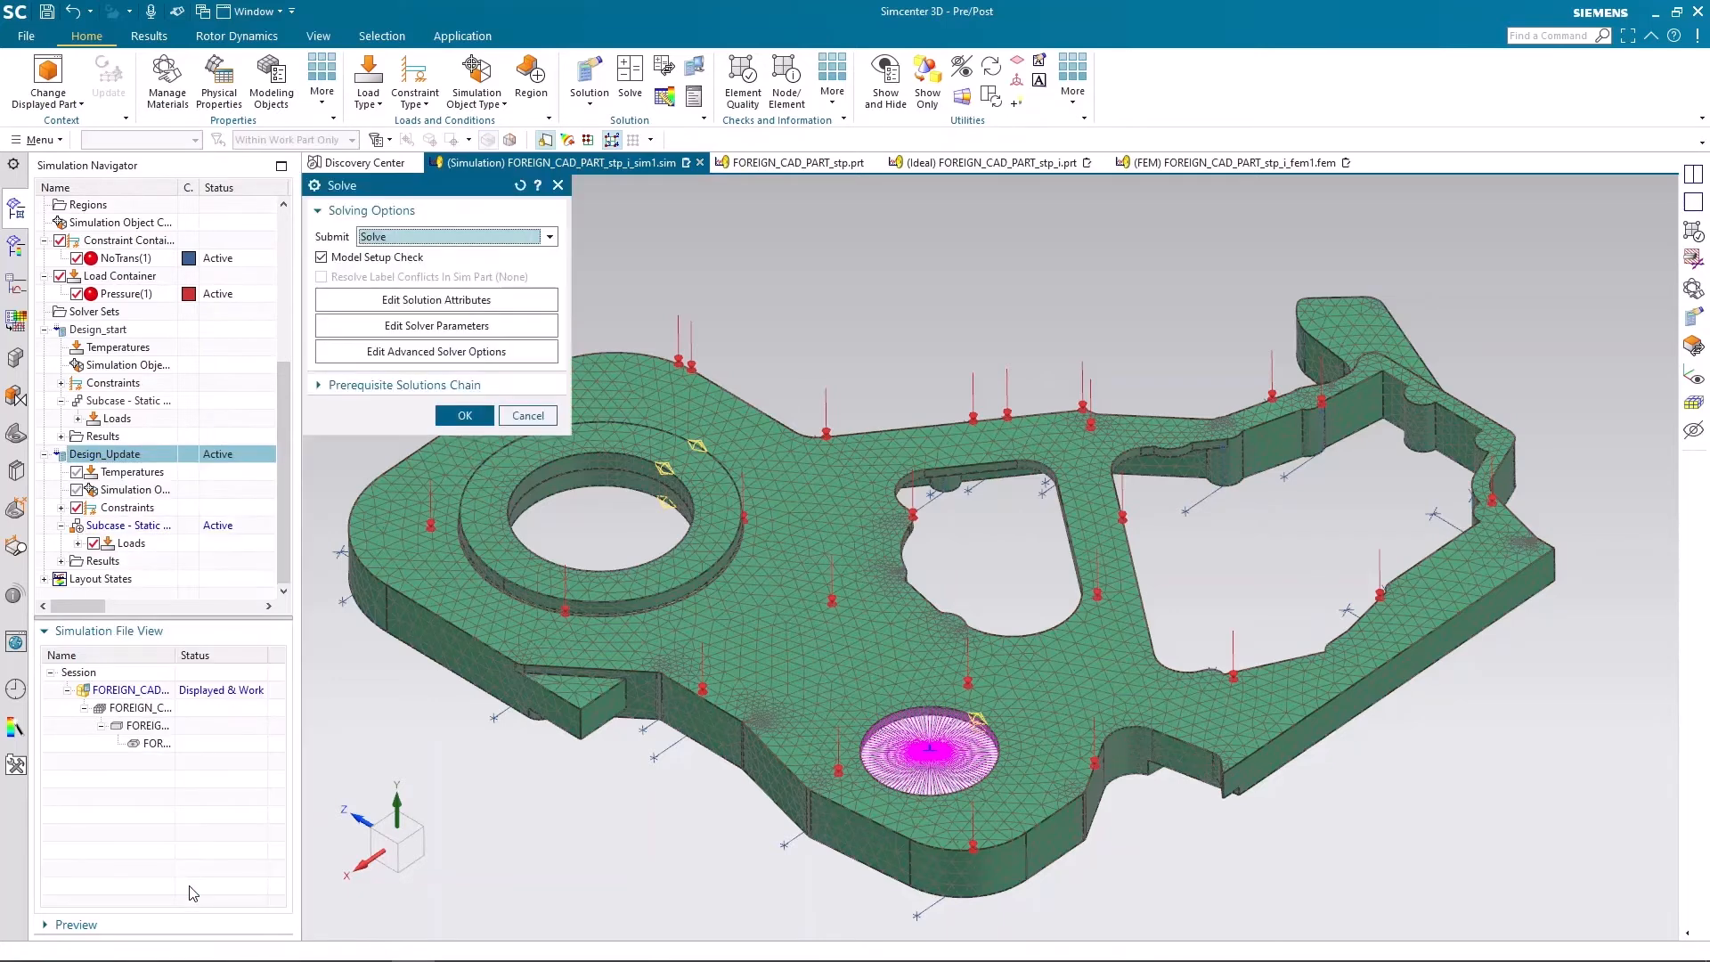
{"action": "left_click", "coordinate": [464, 416]}
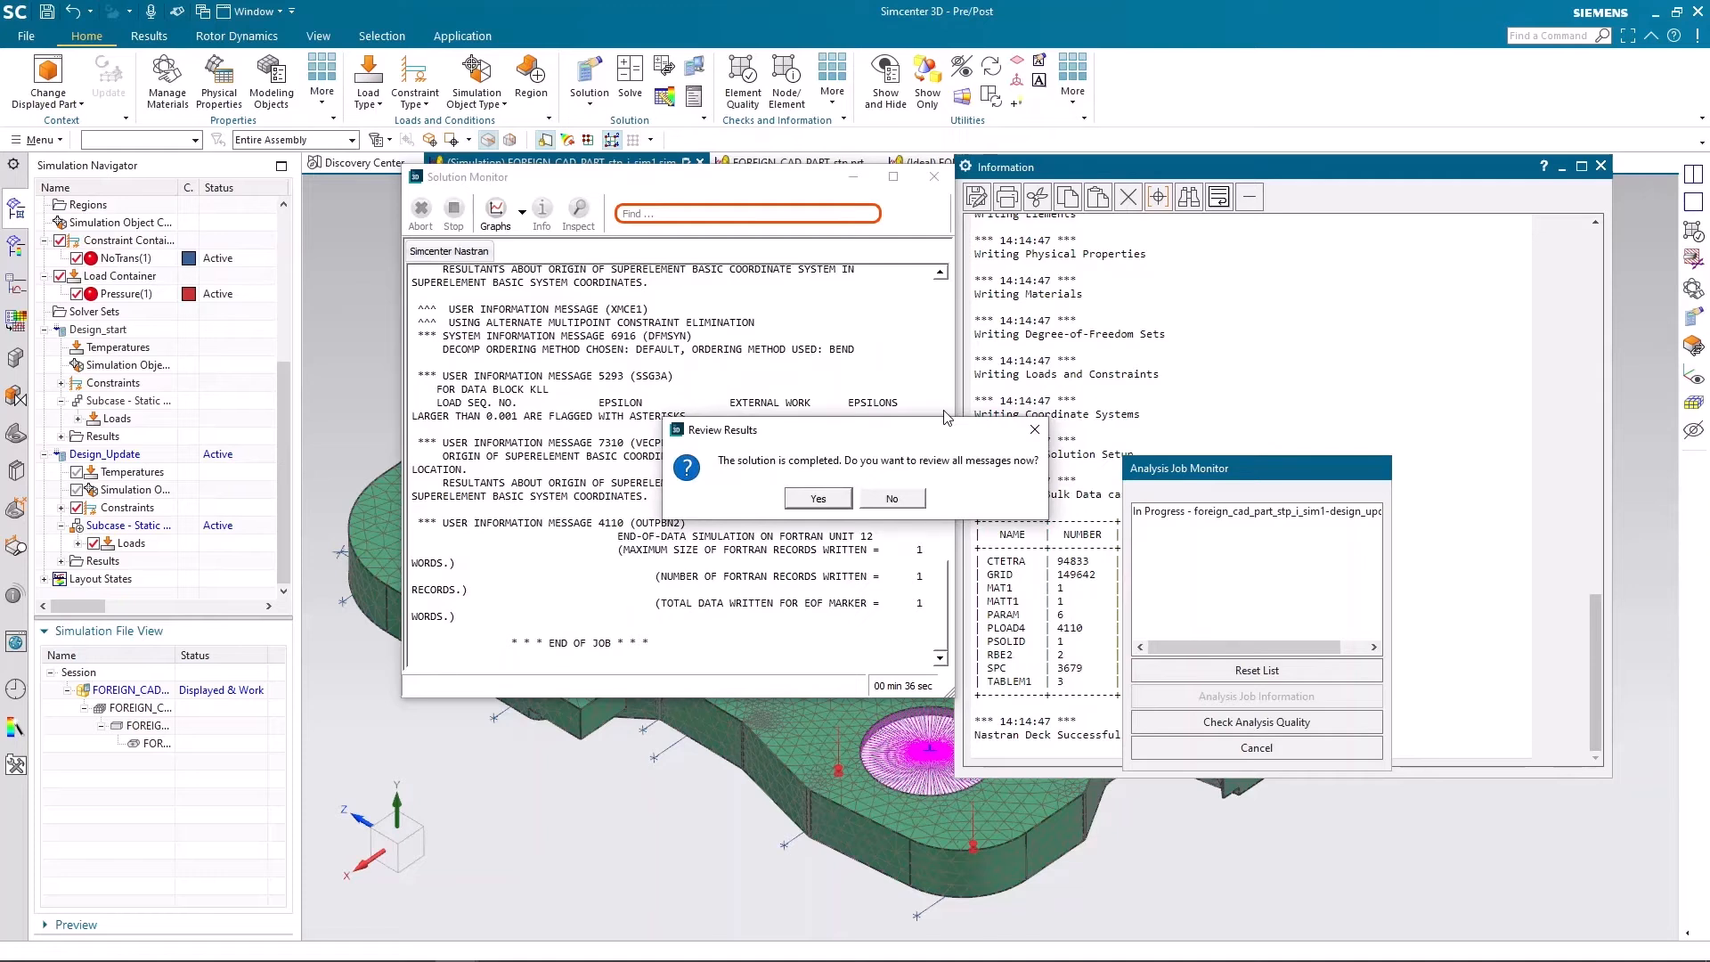
Step: Agree to review the solver messages, and close the solution monitor, the information window and the analysis job monitor
{"action": "left_click", "coordinate": [818, 498]}
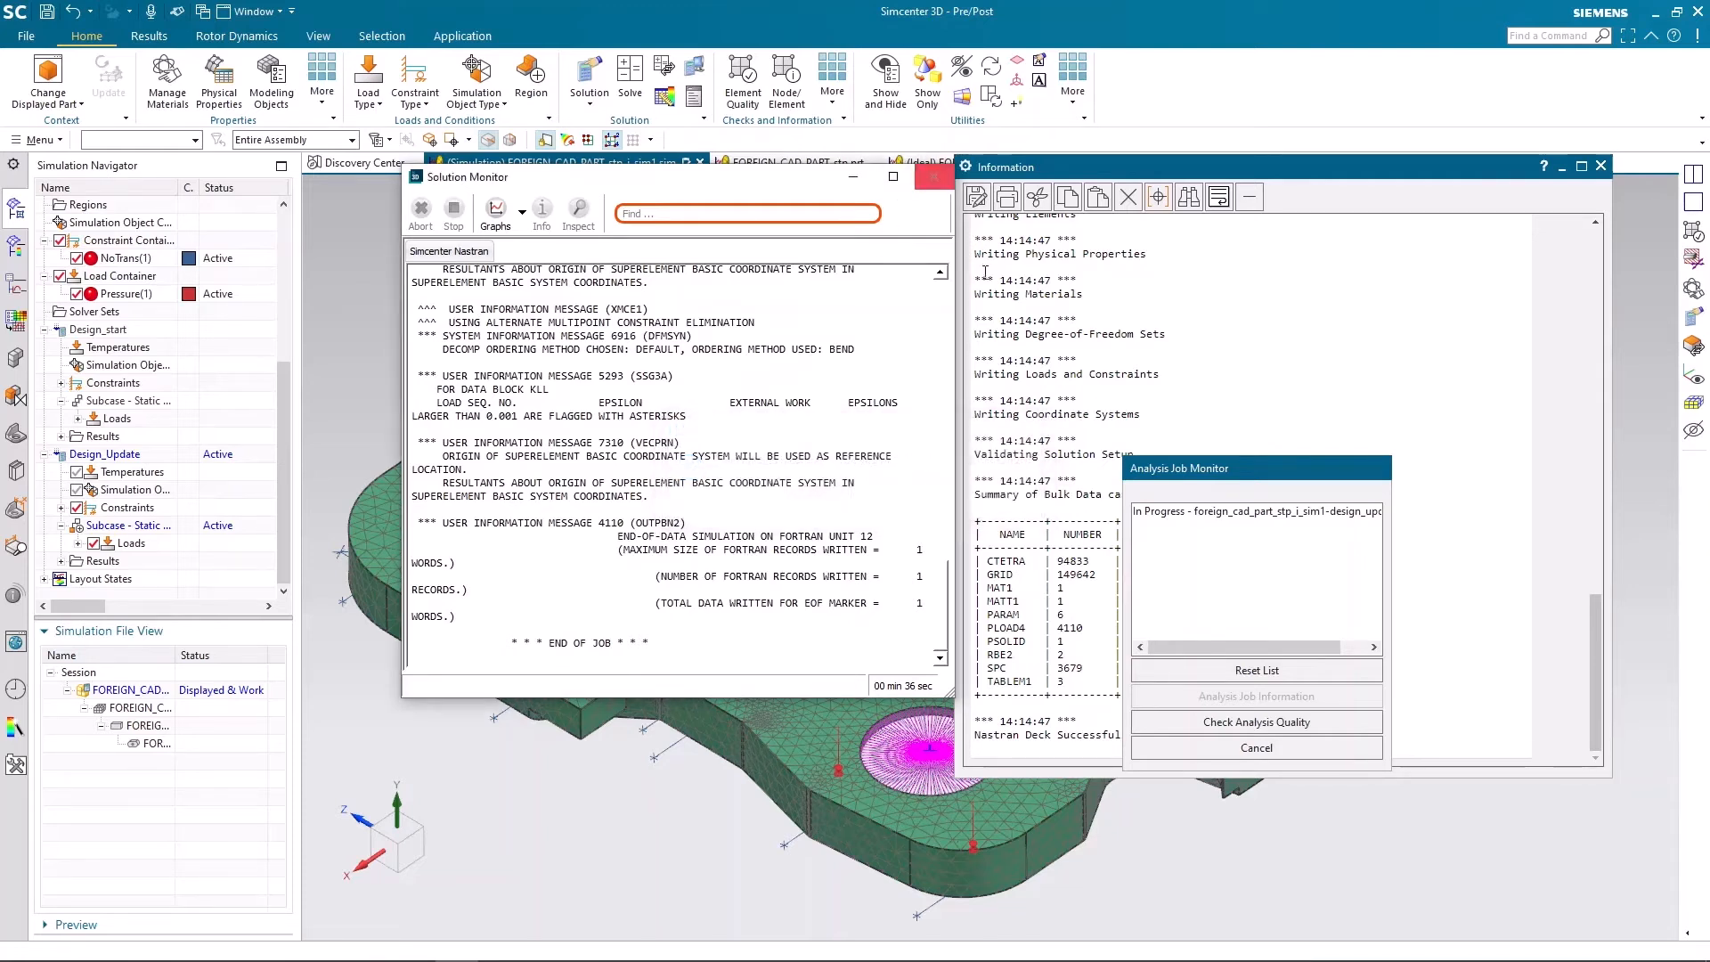
{"action": "left_click", "coordinate": [933, 176]}
{"action": "left_click", "coordinate": [1601, 166]}
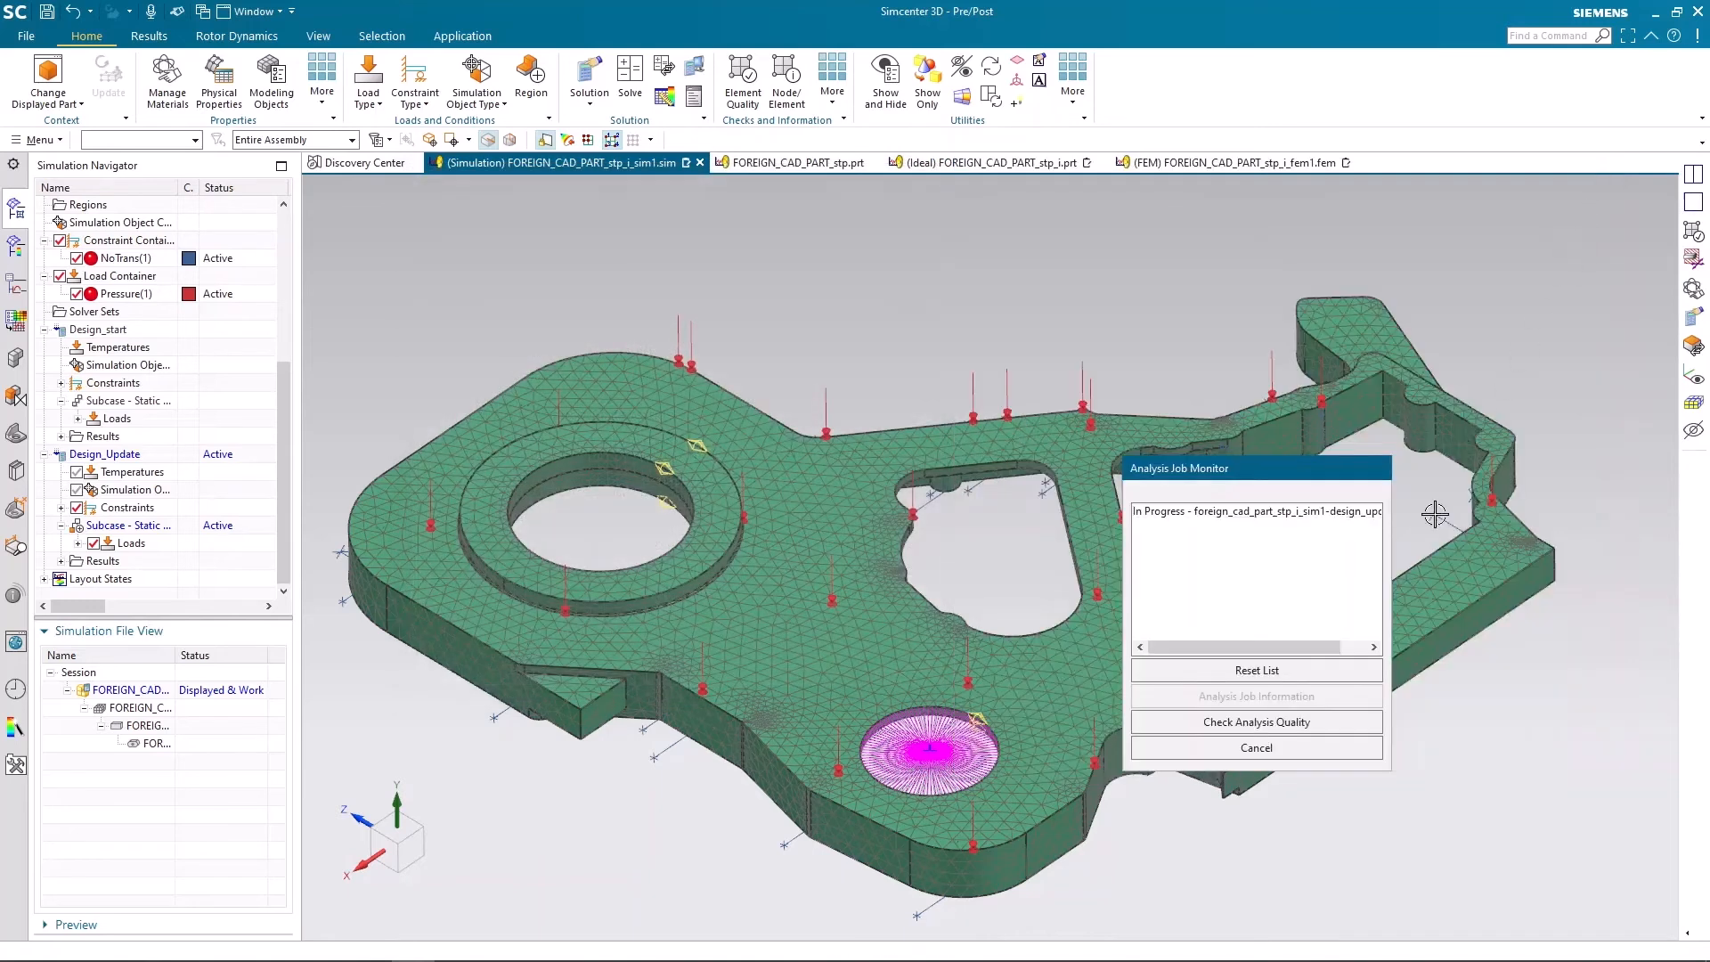
{"action": "left_click", "coordinate": [1328, 748]}
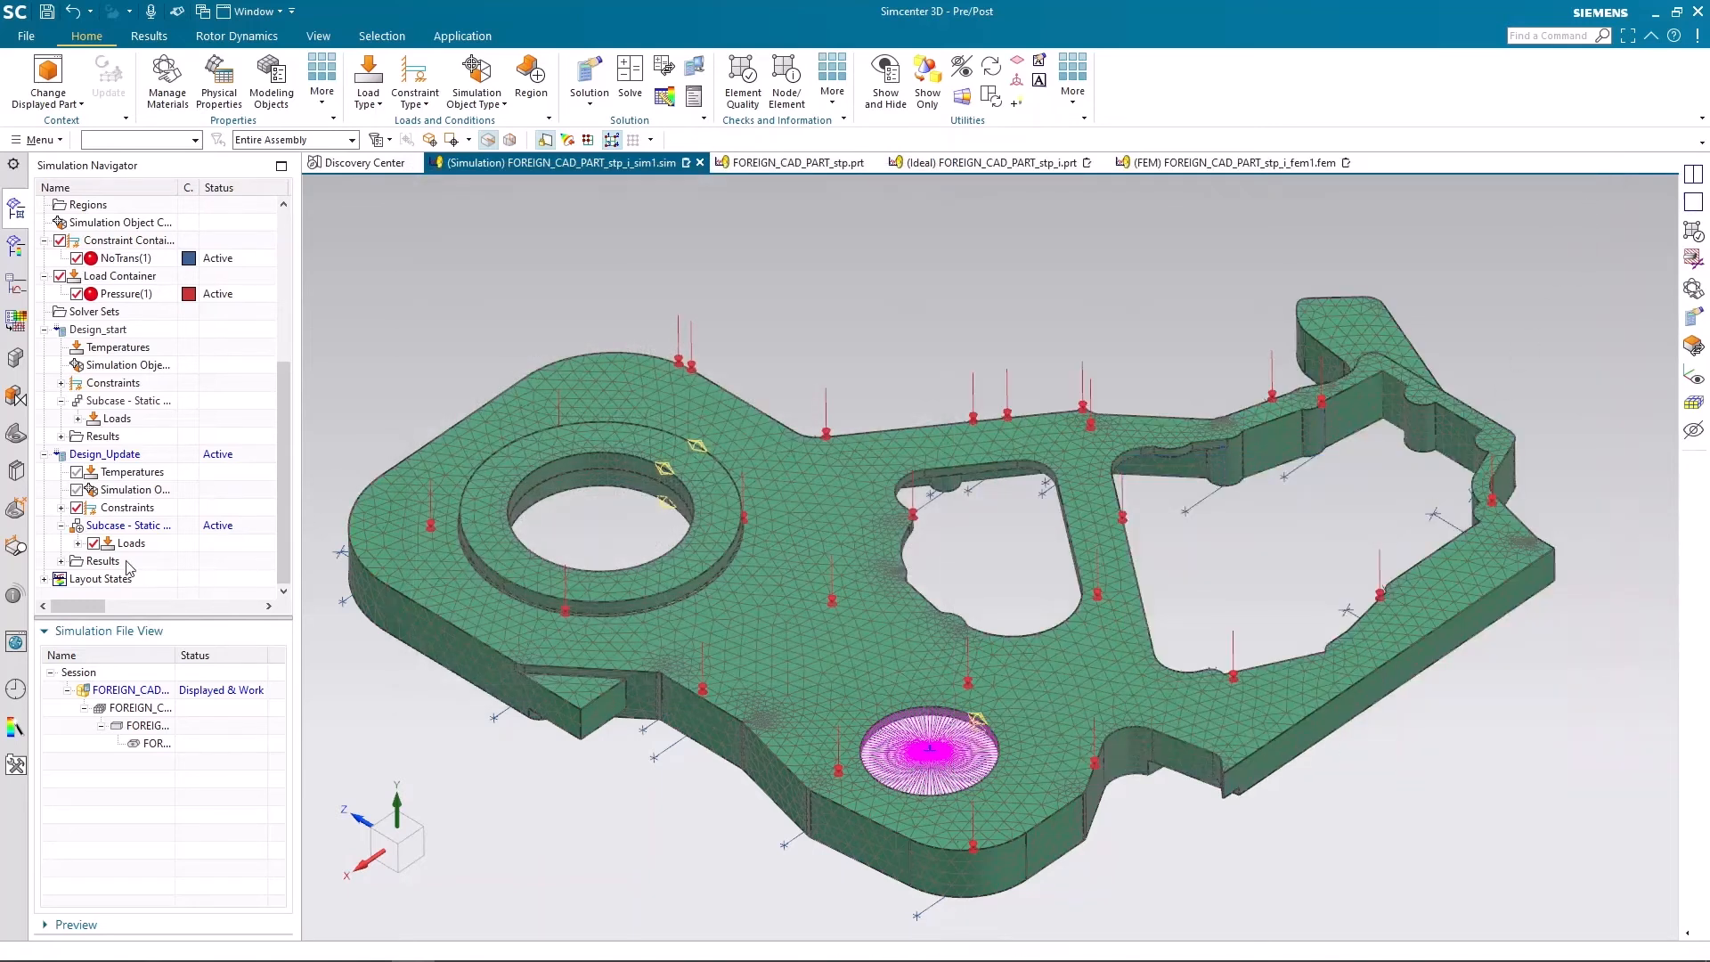
Step: Load the structural results of Design_Update and plot the nodal displacement magnitude
{"action": "left_click", "coordinate": [24, 252]}
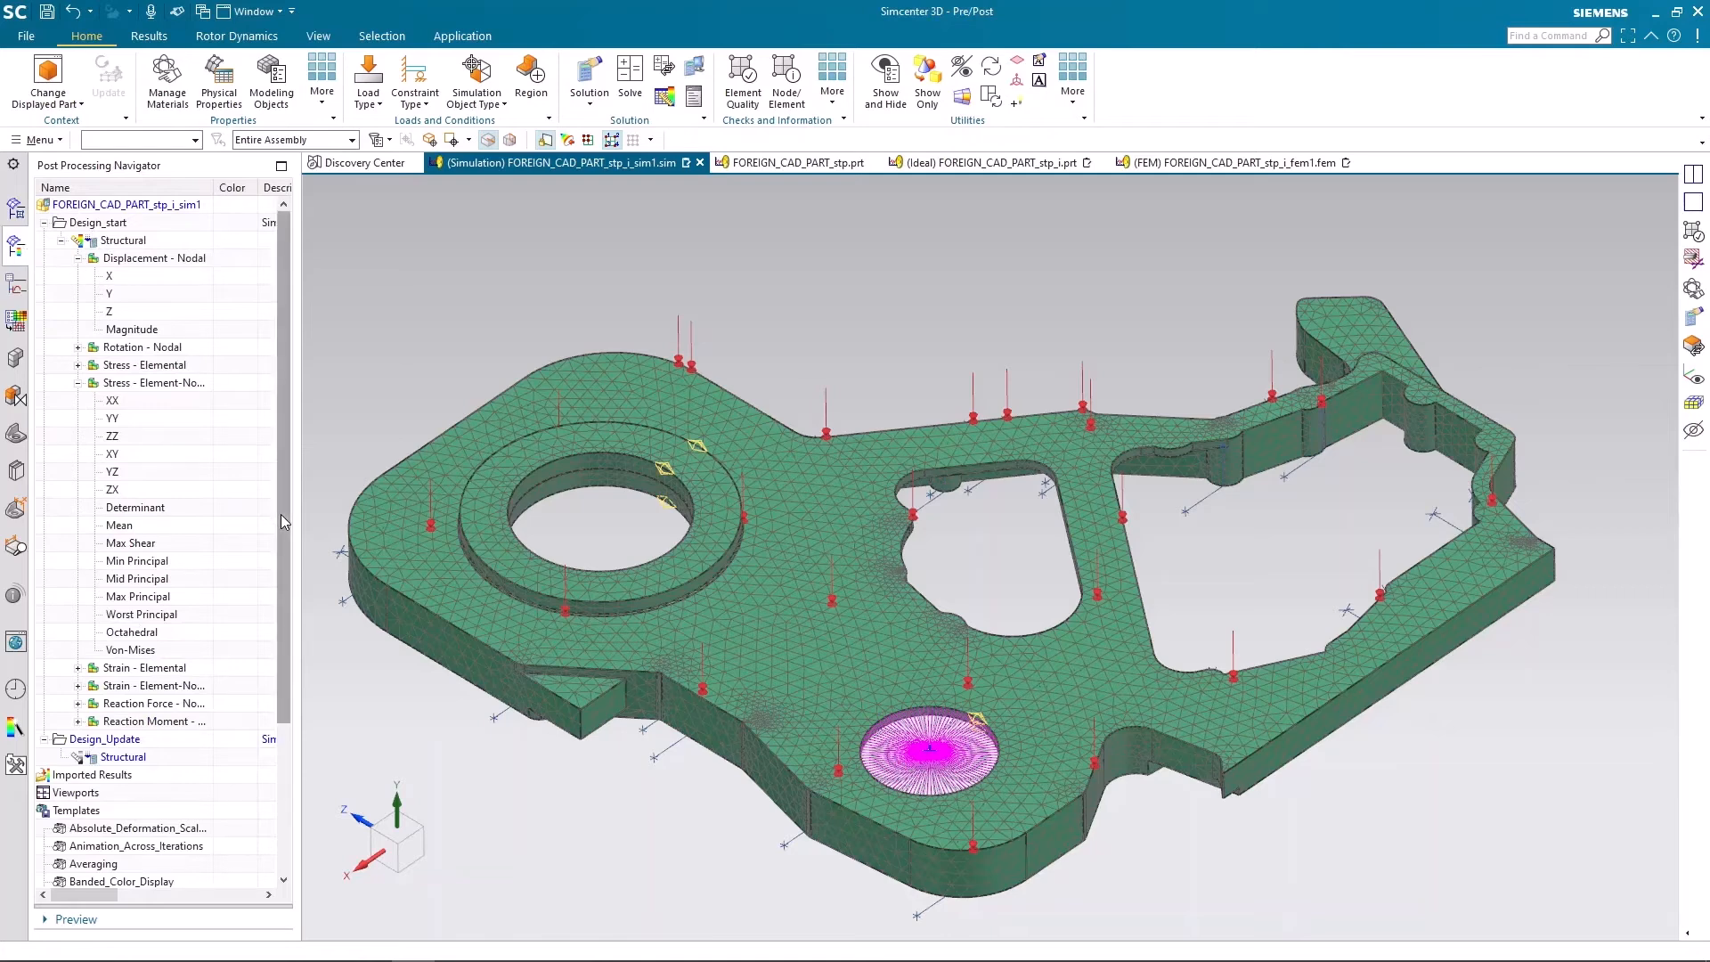
{"action": "left_click_drag", "start_coordinate": [280, 515], "coordinate": [282, 674]}
{"action": "right_click", "coordinate": [135, 562]}
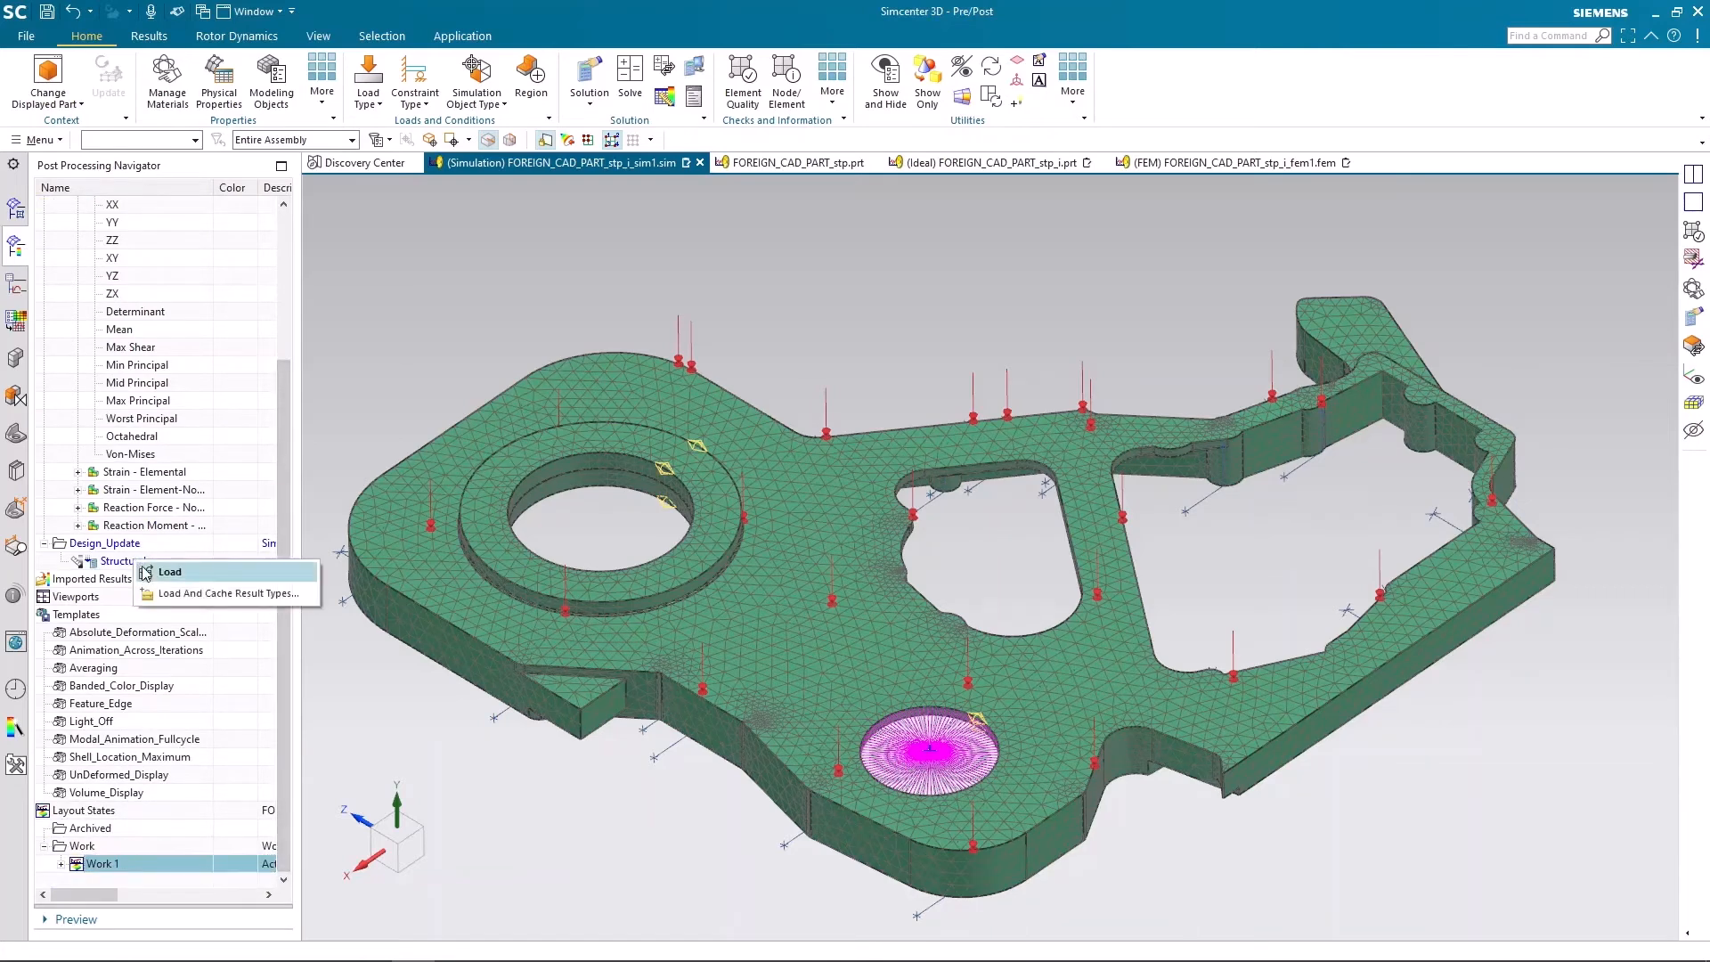
{"action": "left_click", "coordinate": [147, 570]}
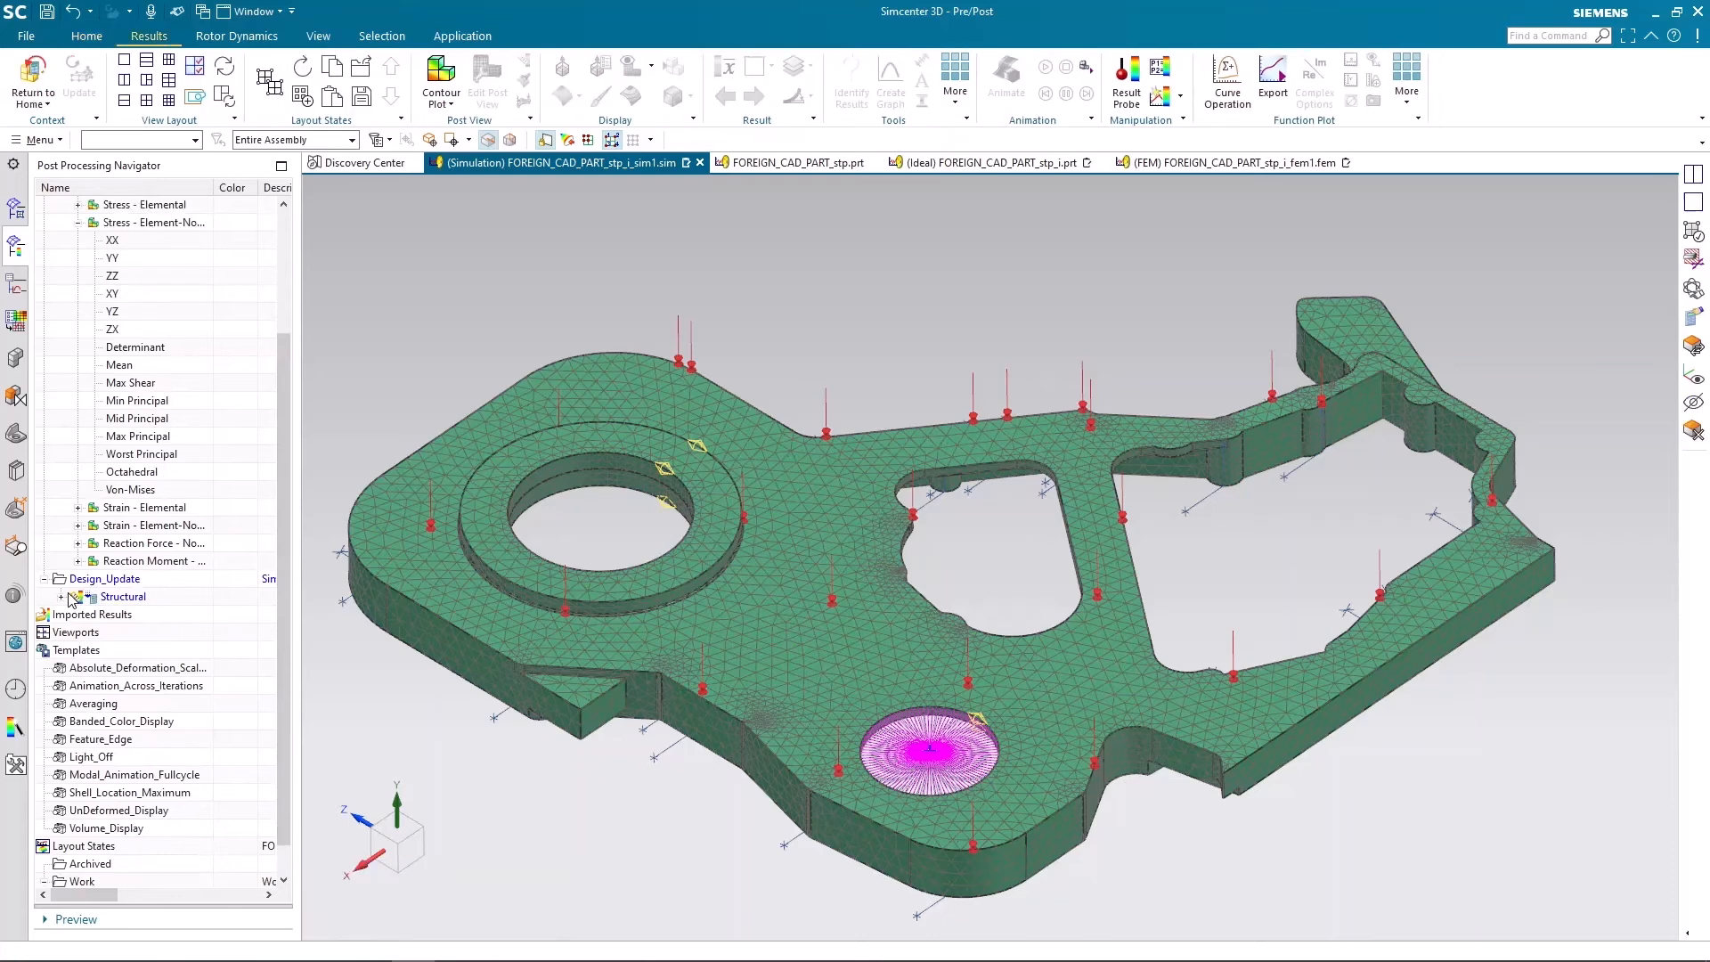
{"action": "left_click", "coordinate": [59, 597]}
{"action": "left_click", "coordinate": [79, 615]}
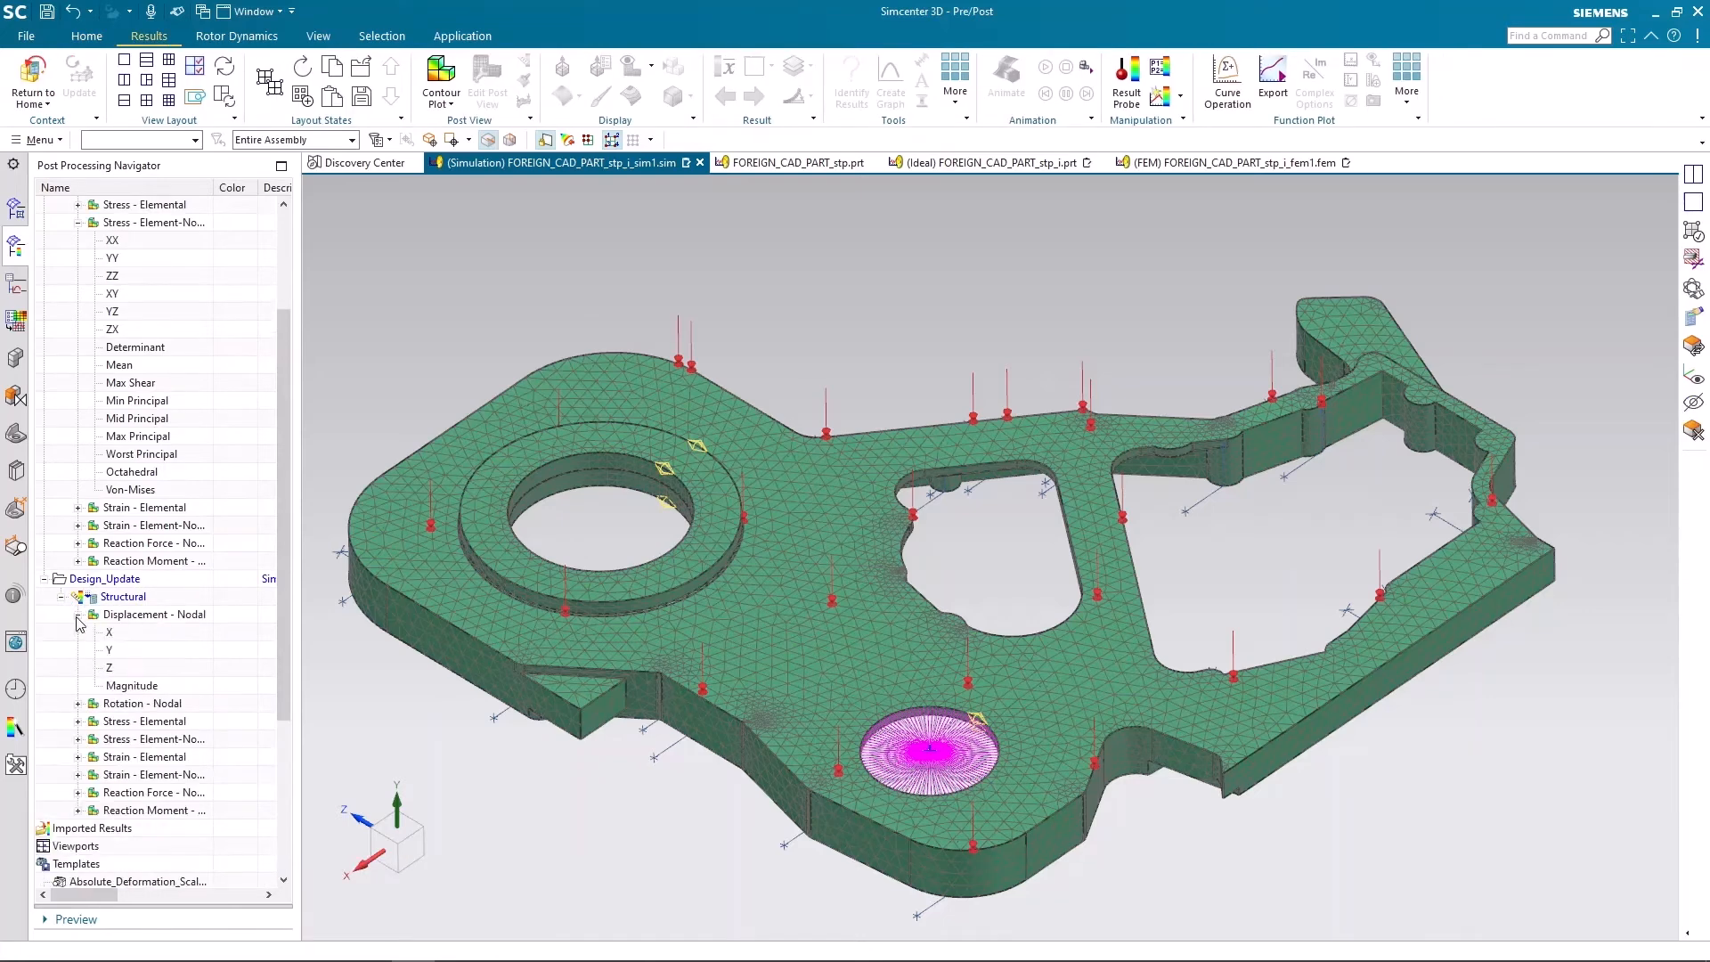
{"action": "double_click", "coordinate": [131, 686]}
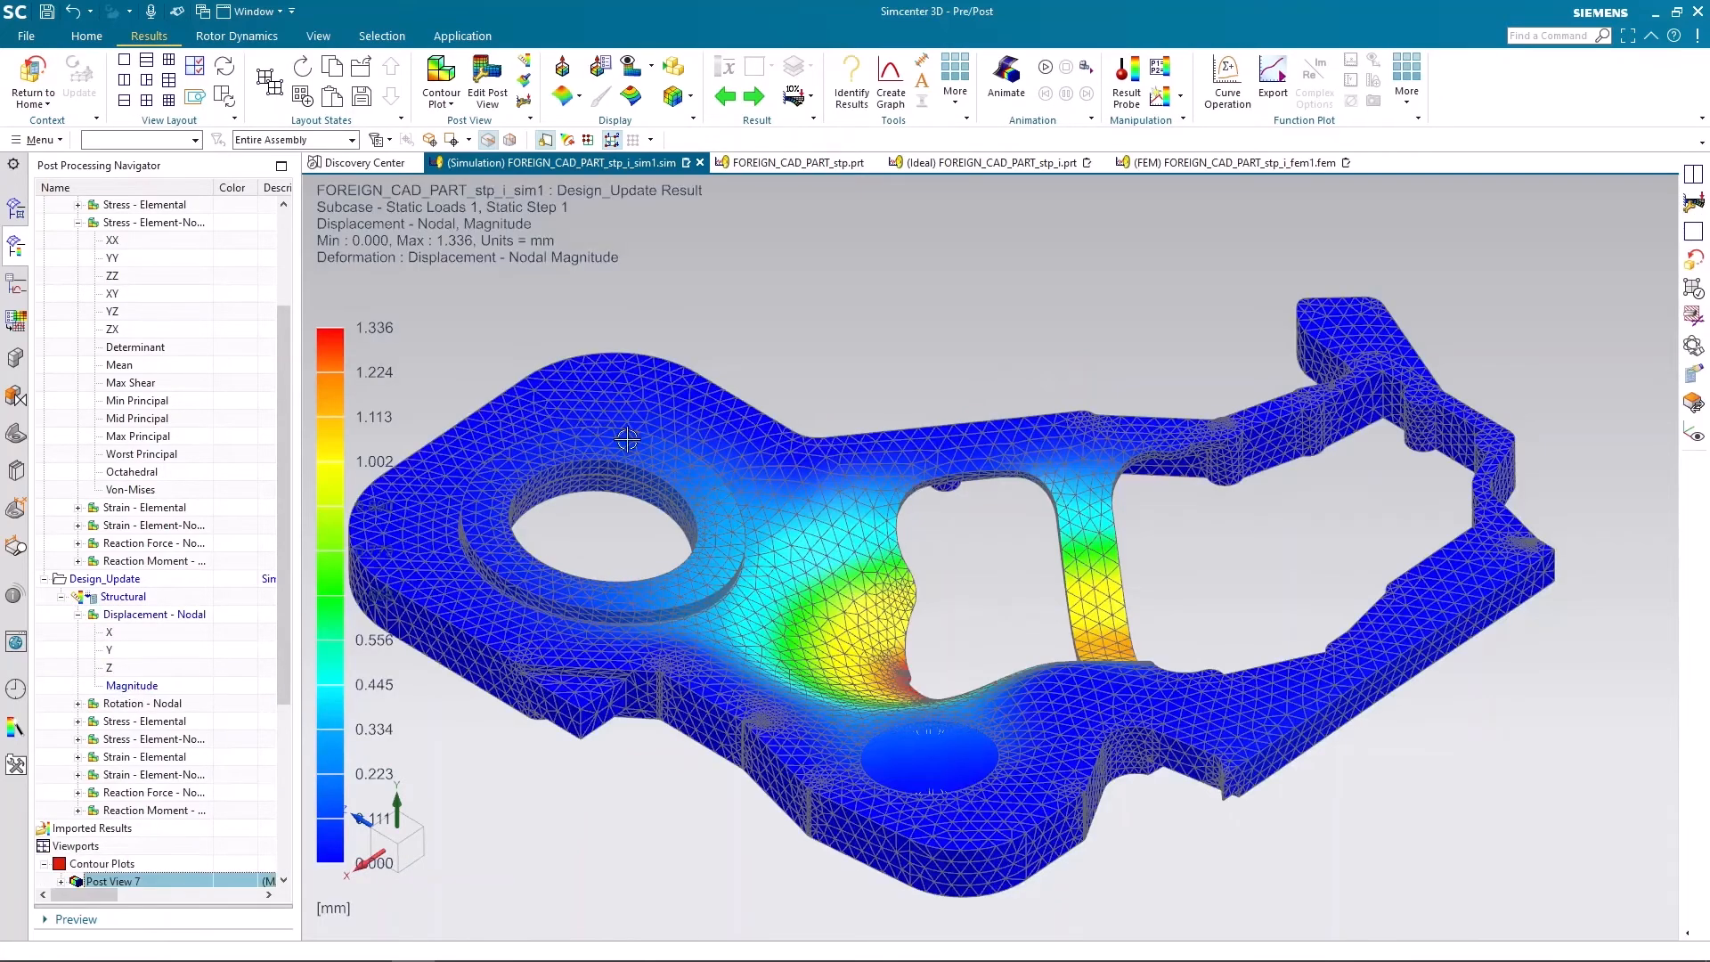
{"action": "scroll", "coordinate": [1199, 383], "scroll_direction": "down", "scroll_amount": 1}
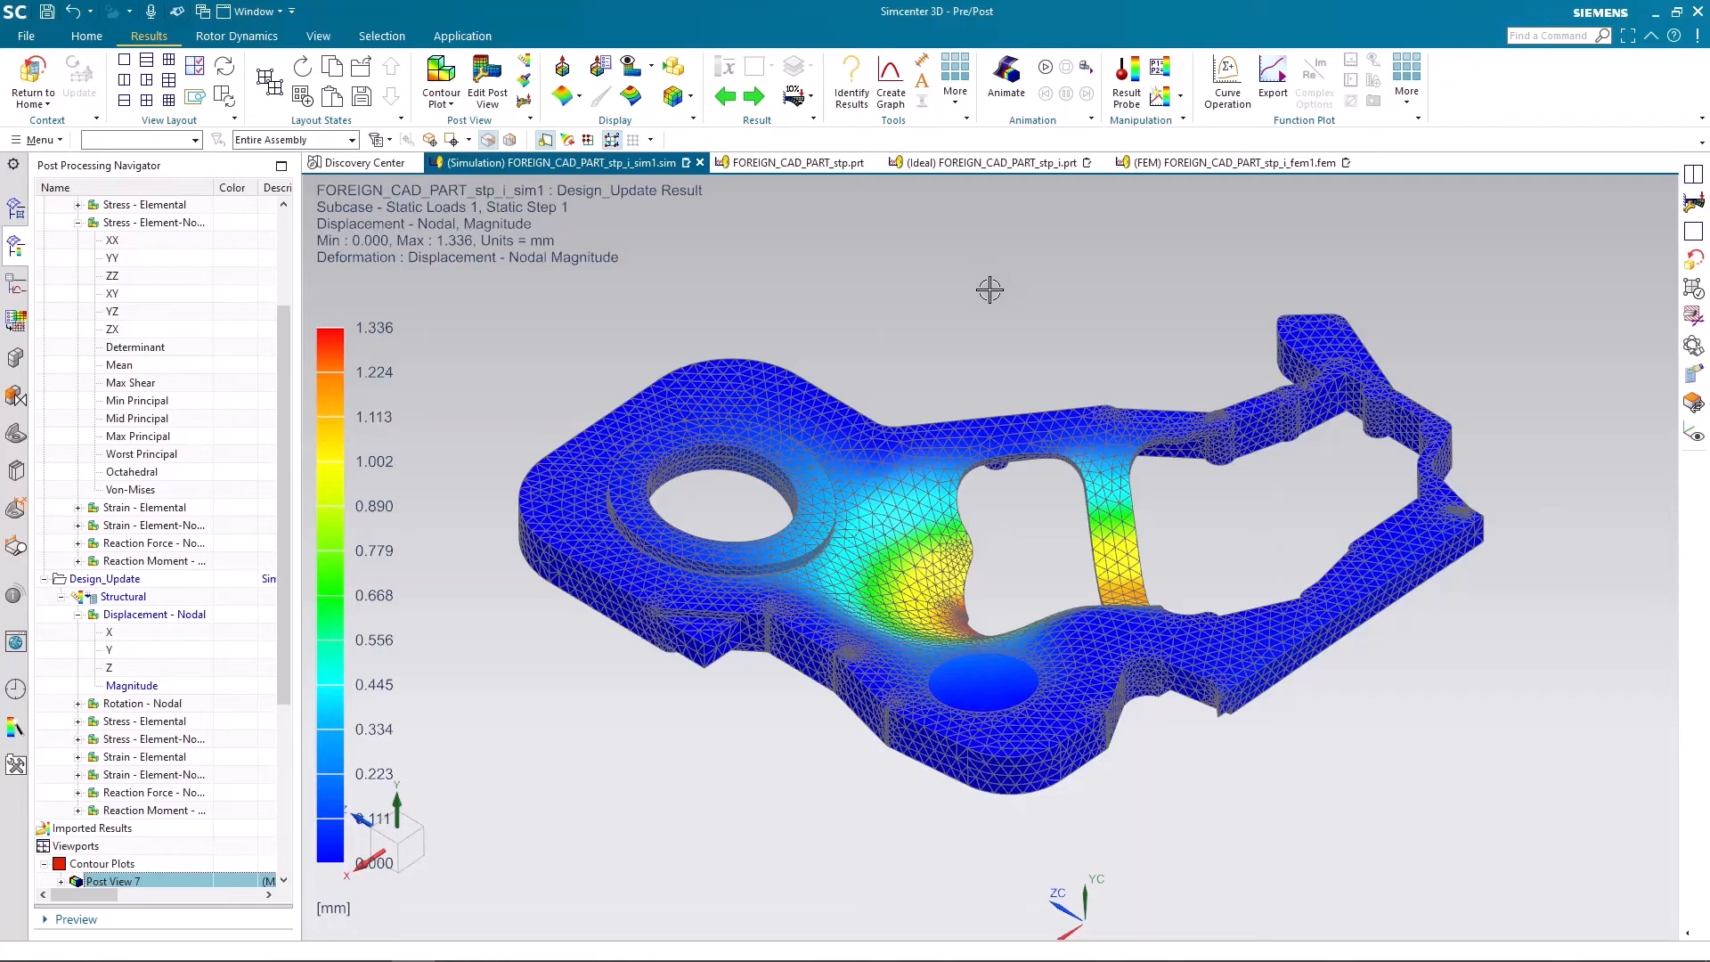
Step: Plot the element-nodal Von-Mises stress of the Design_Update solution
{"action": "middle_click_drag", "start_coordinate": [989, 286], "coordinate": [987, 297]}
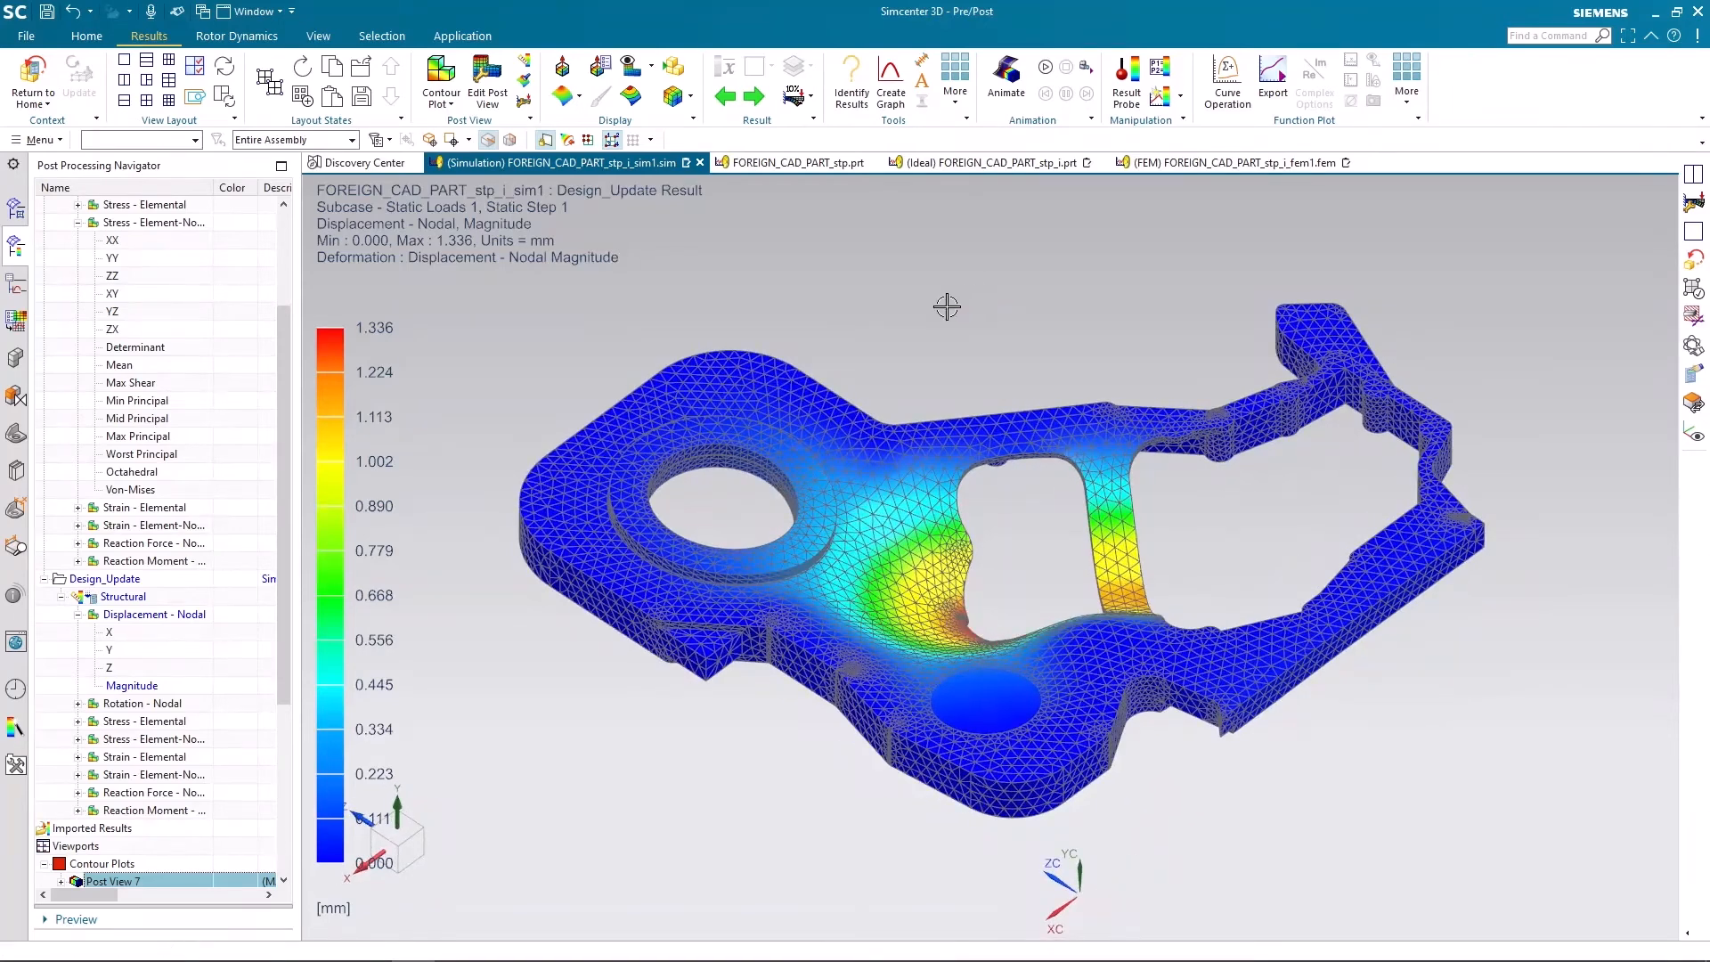
{"action": "left_click", "coordinate": [79, 739]}
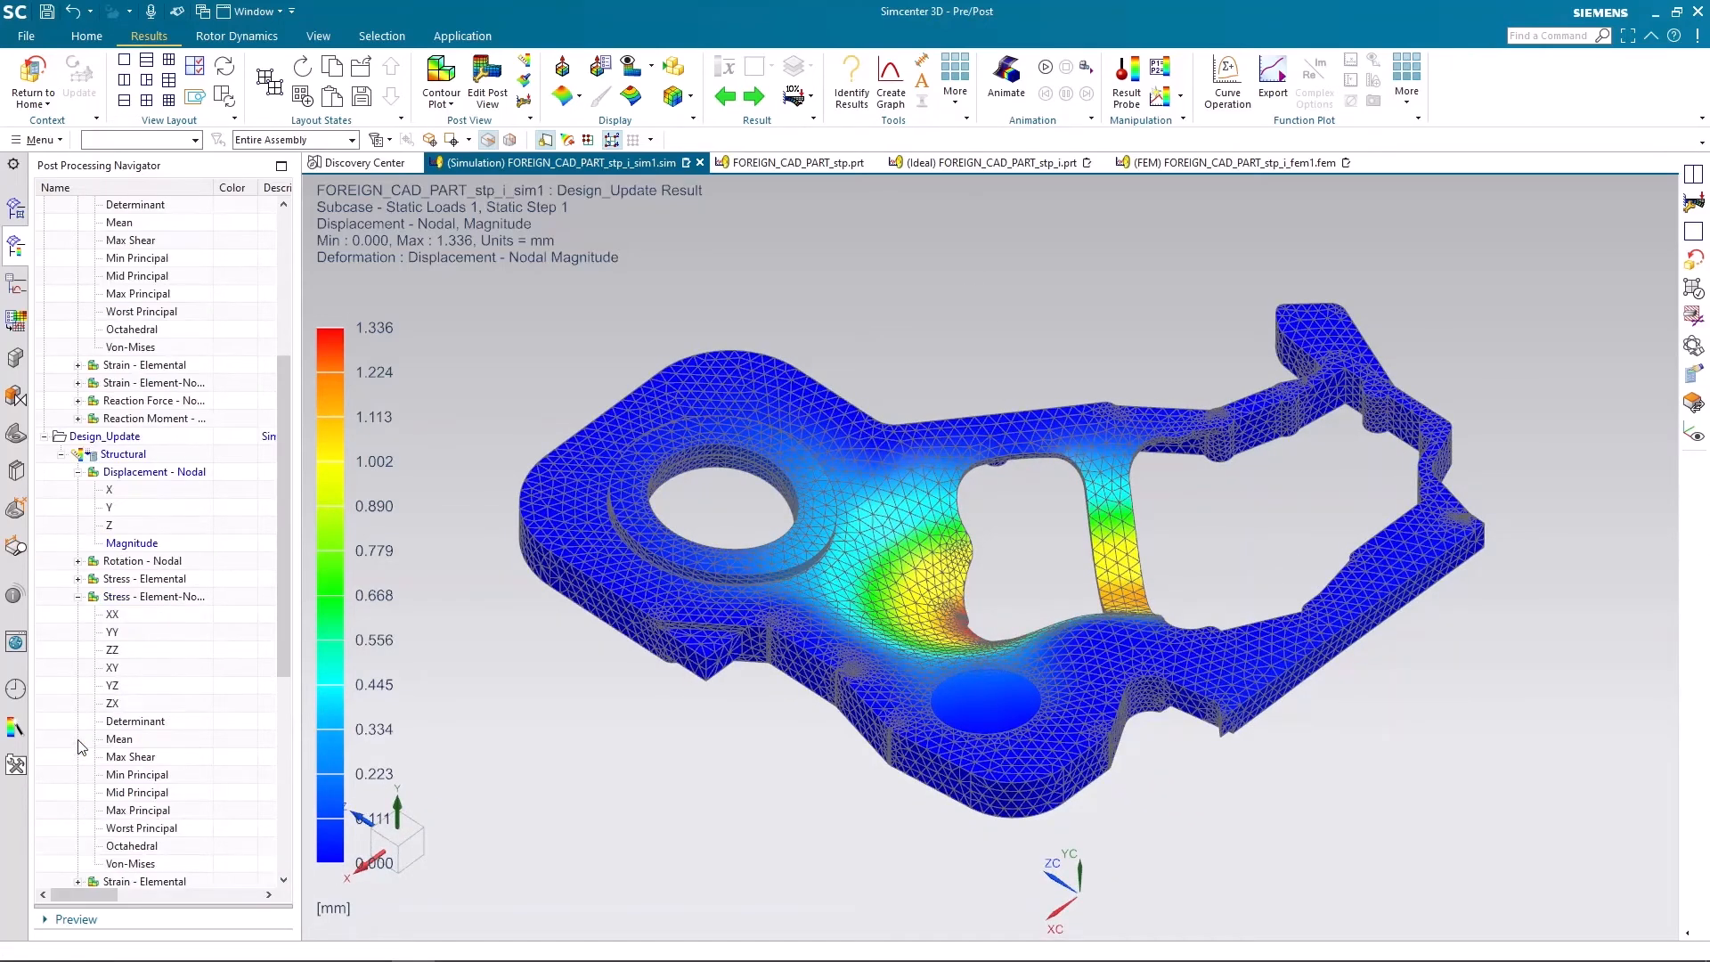
{"action": "double_click", "coordinate": [125, 864]}
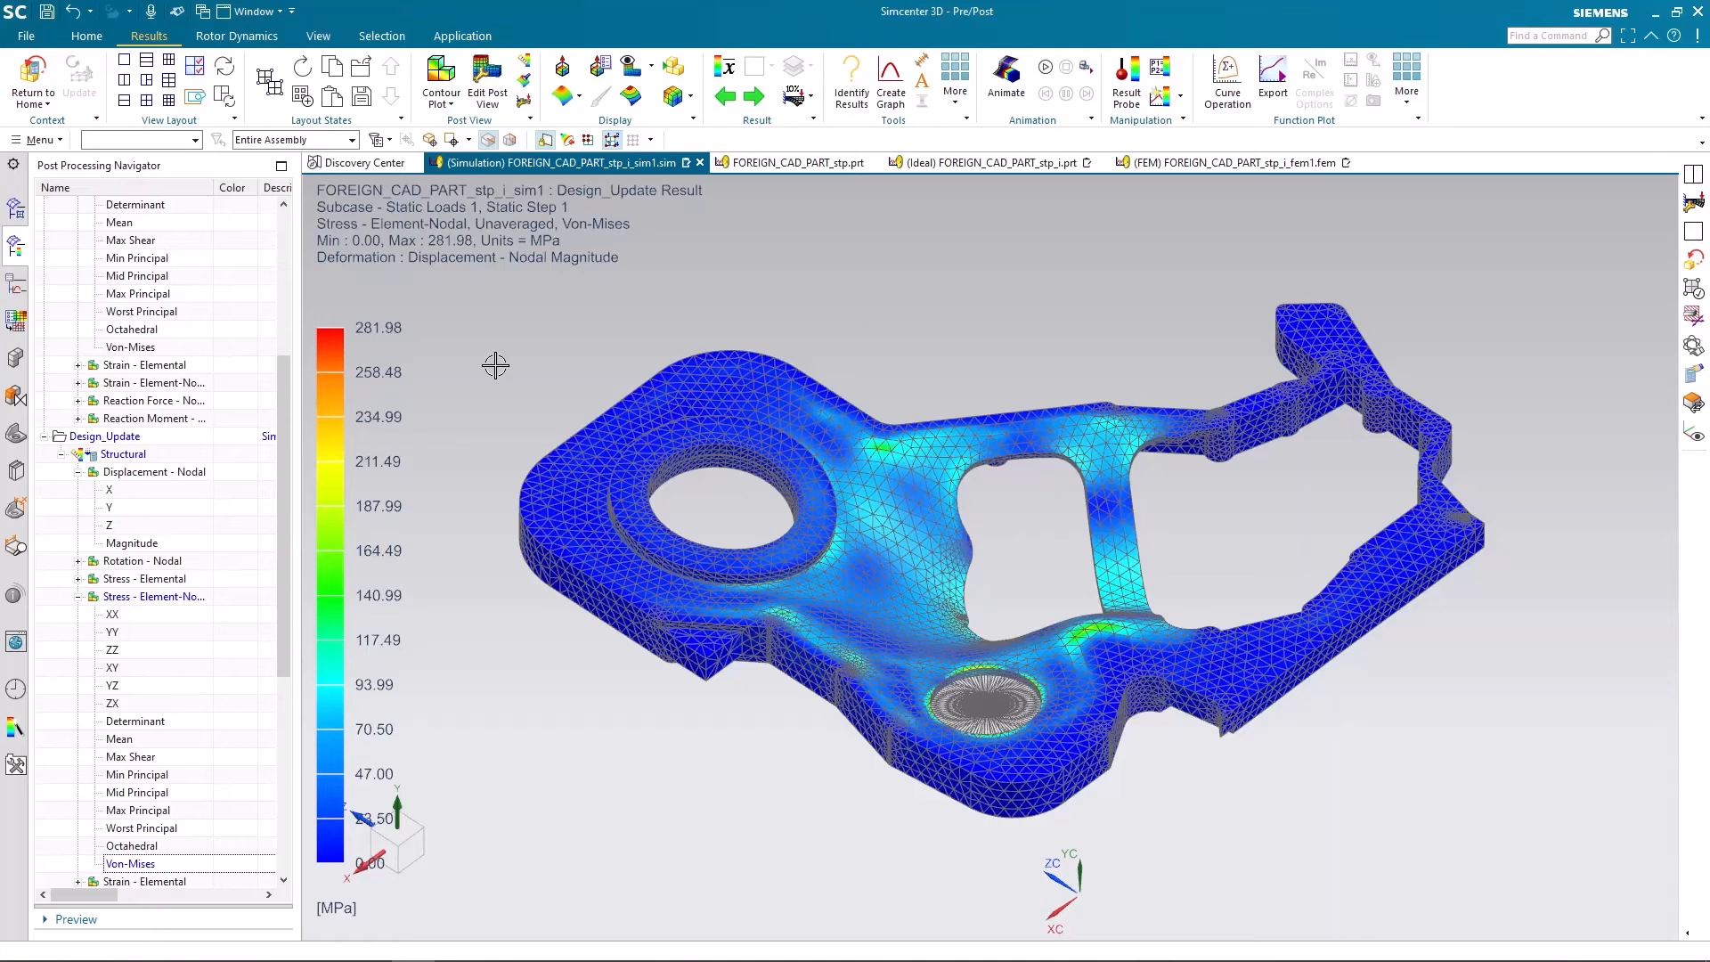
Step: Split the display into two side-by-side views and plot the Design_start element-nodal Von-Mises stress in the first one
{"action": "left_click", "coordinate": [126, 81]}
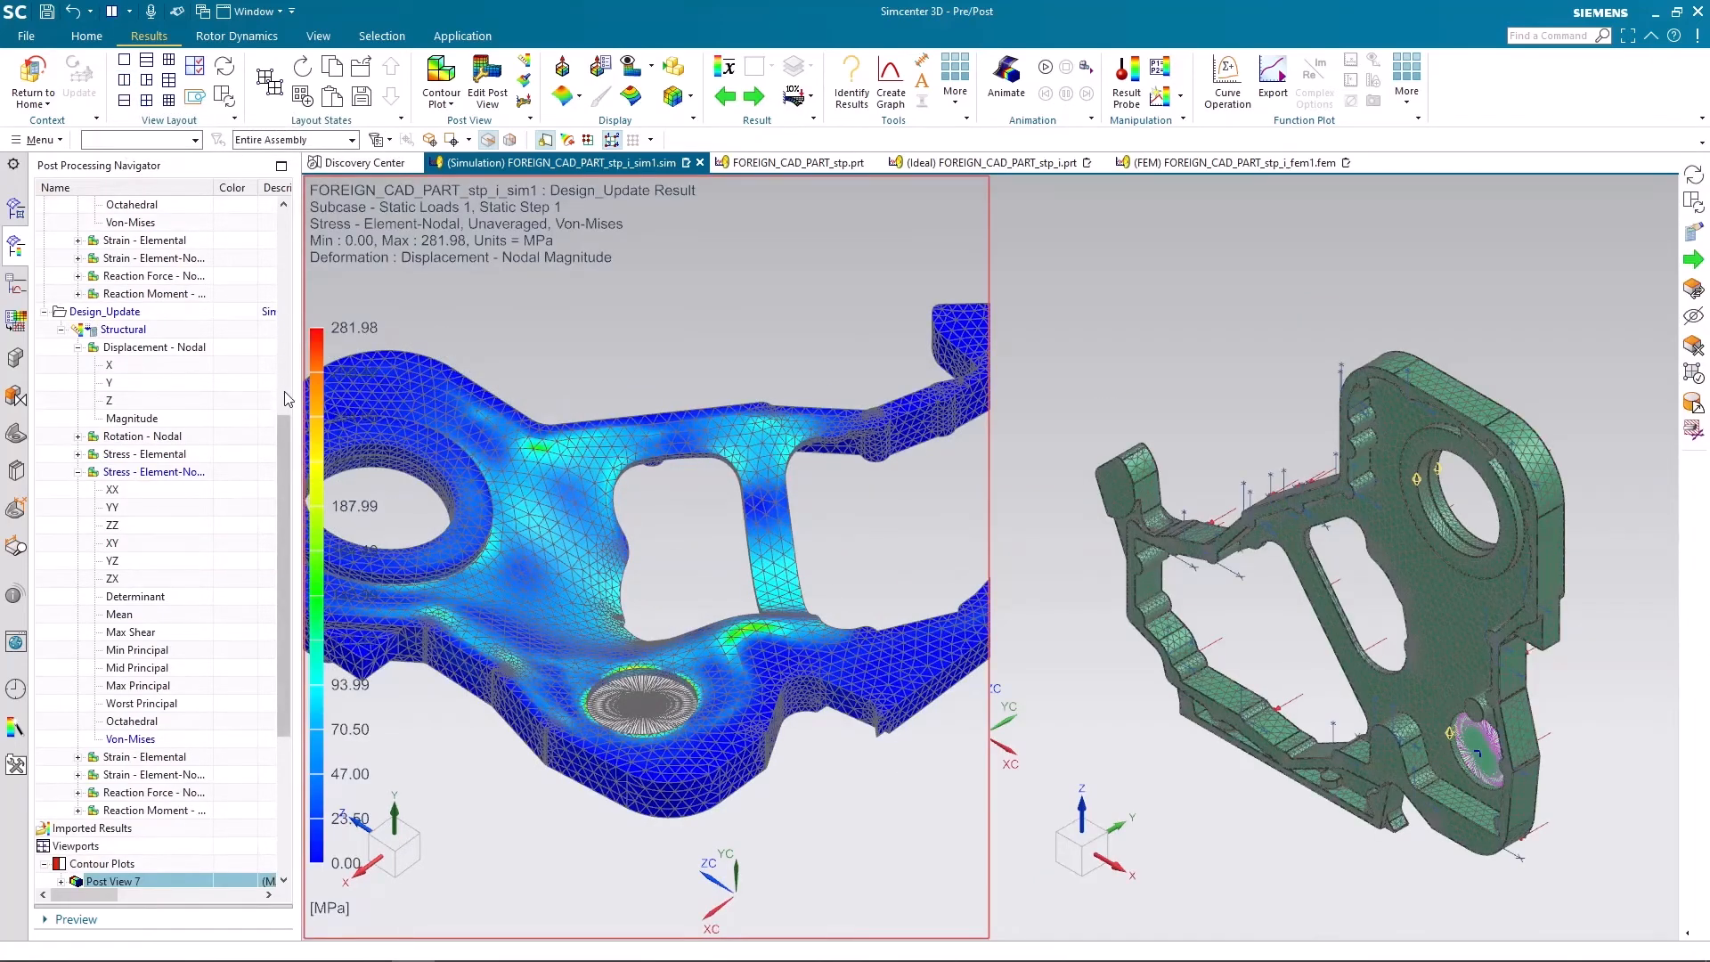
{"action": "left_click_drag", "start_coordinate": [285, 422], "coordinate": [279, 276]}
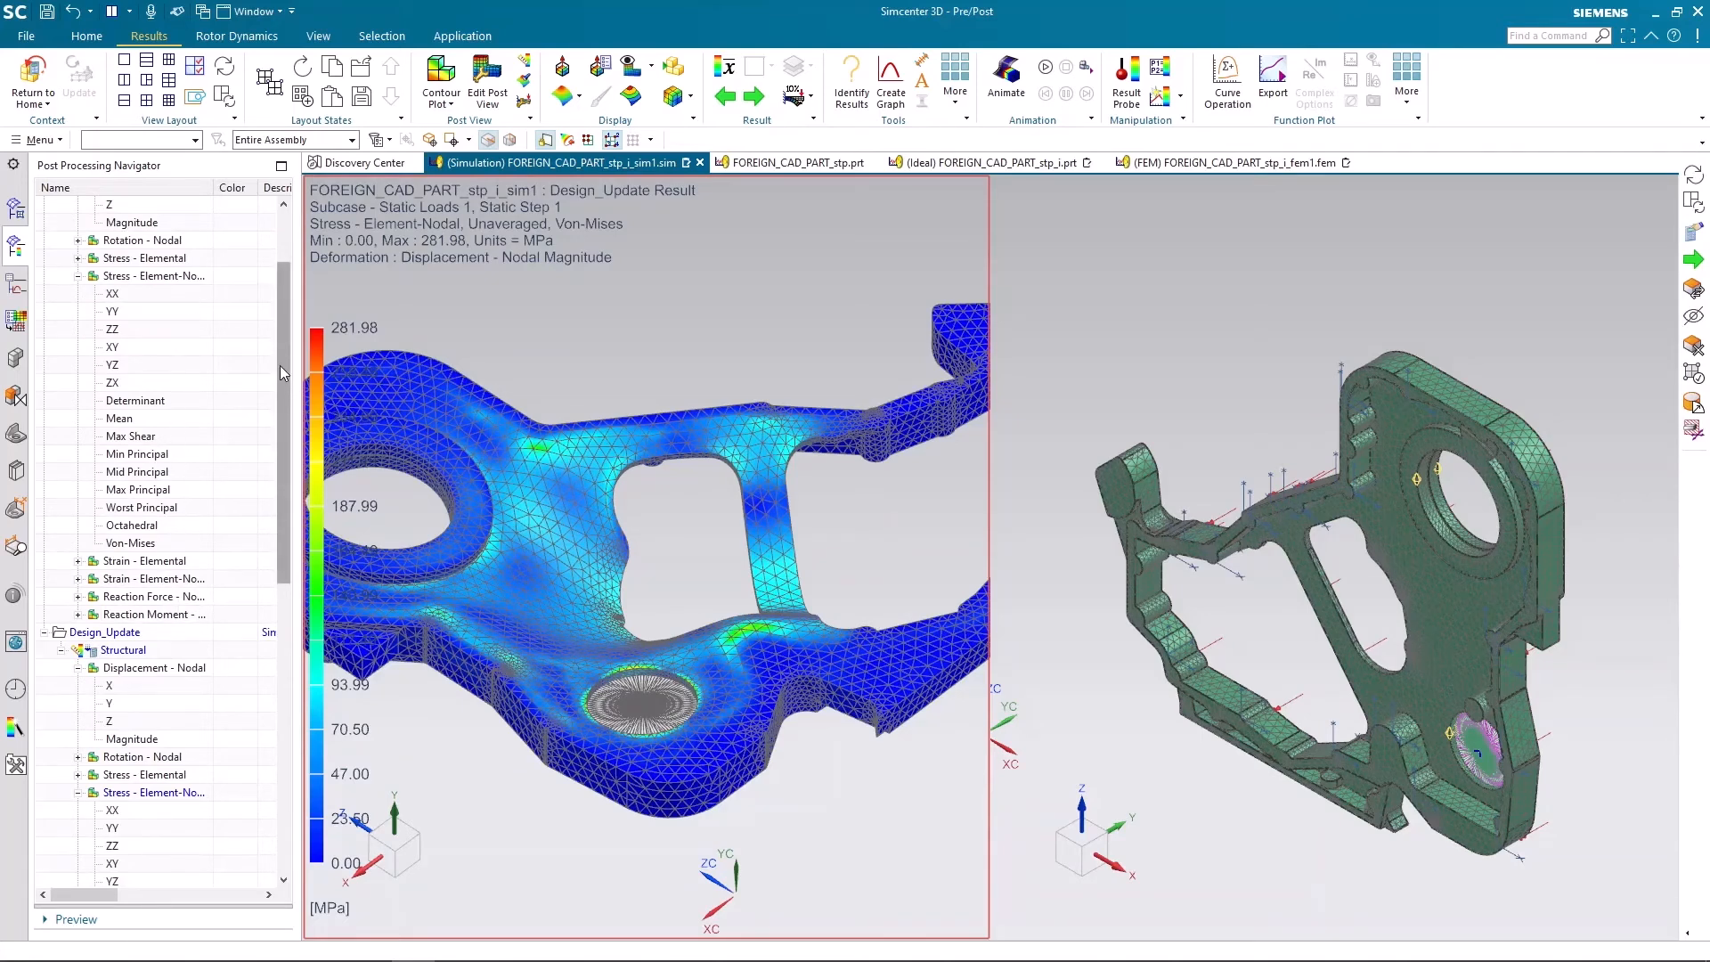
{"action": "left_click_drag", "start_coordinate": [285, 372], "coordinate": [283, 318]}
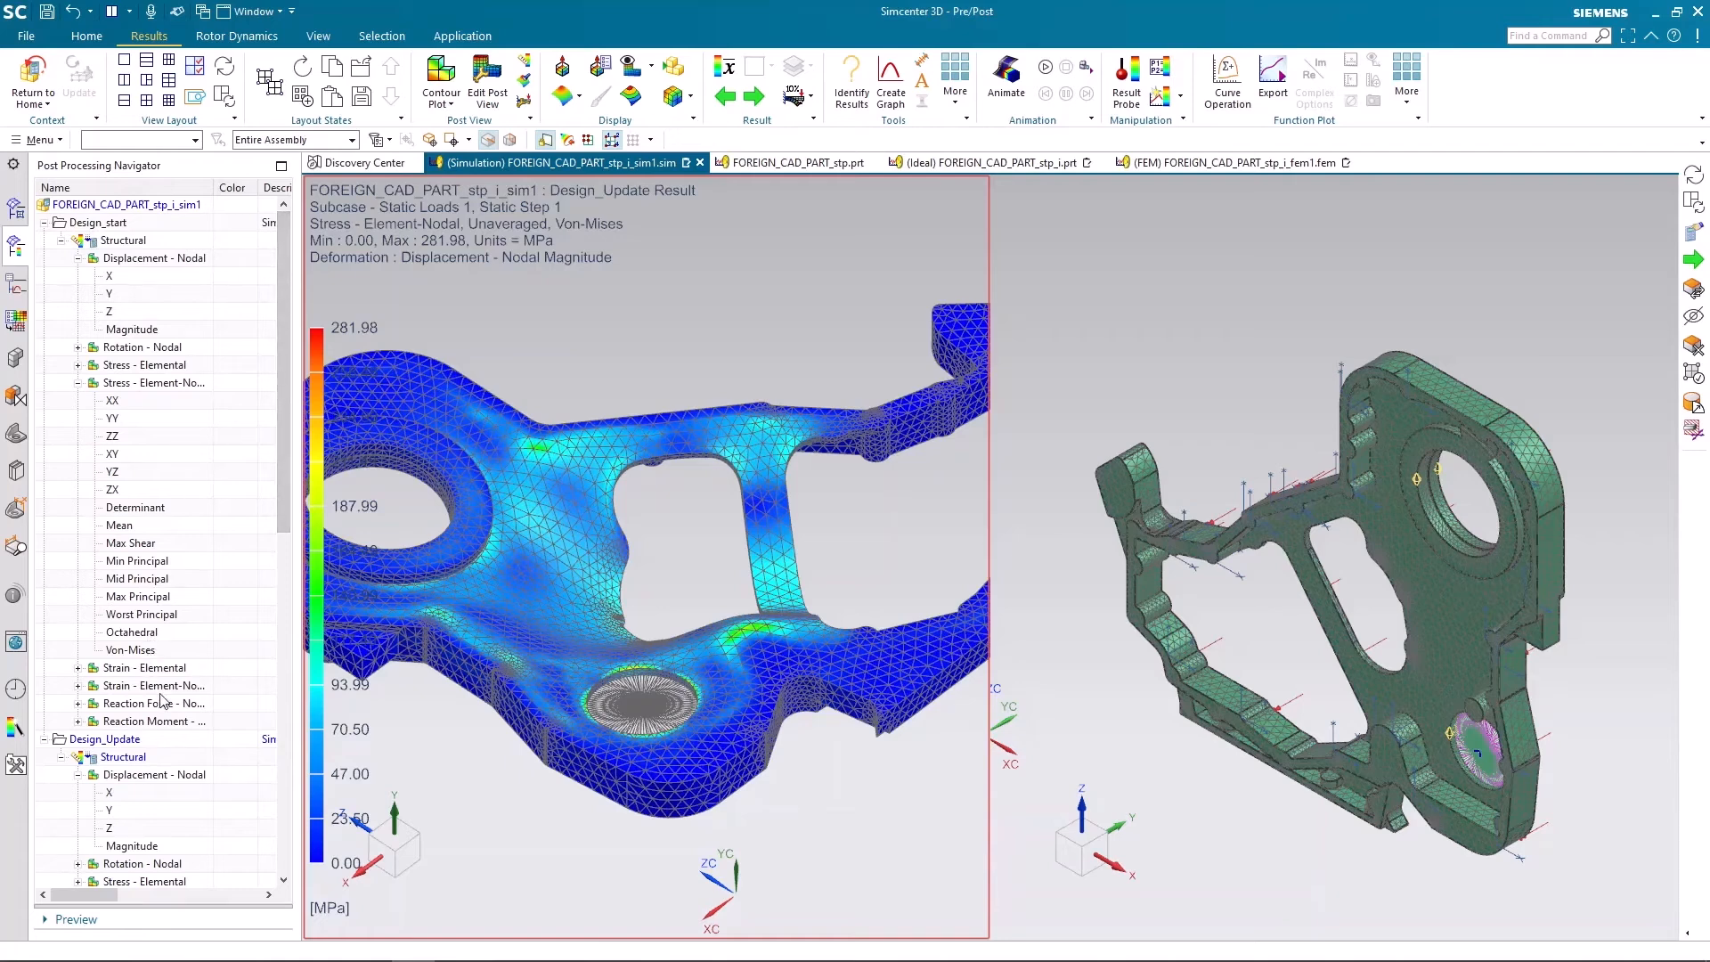
{"action": "double_click", "coordinate": [134, 650]}
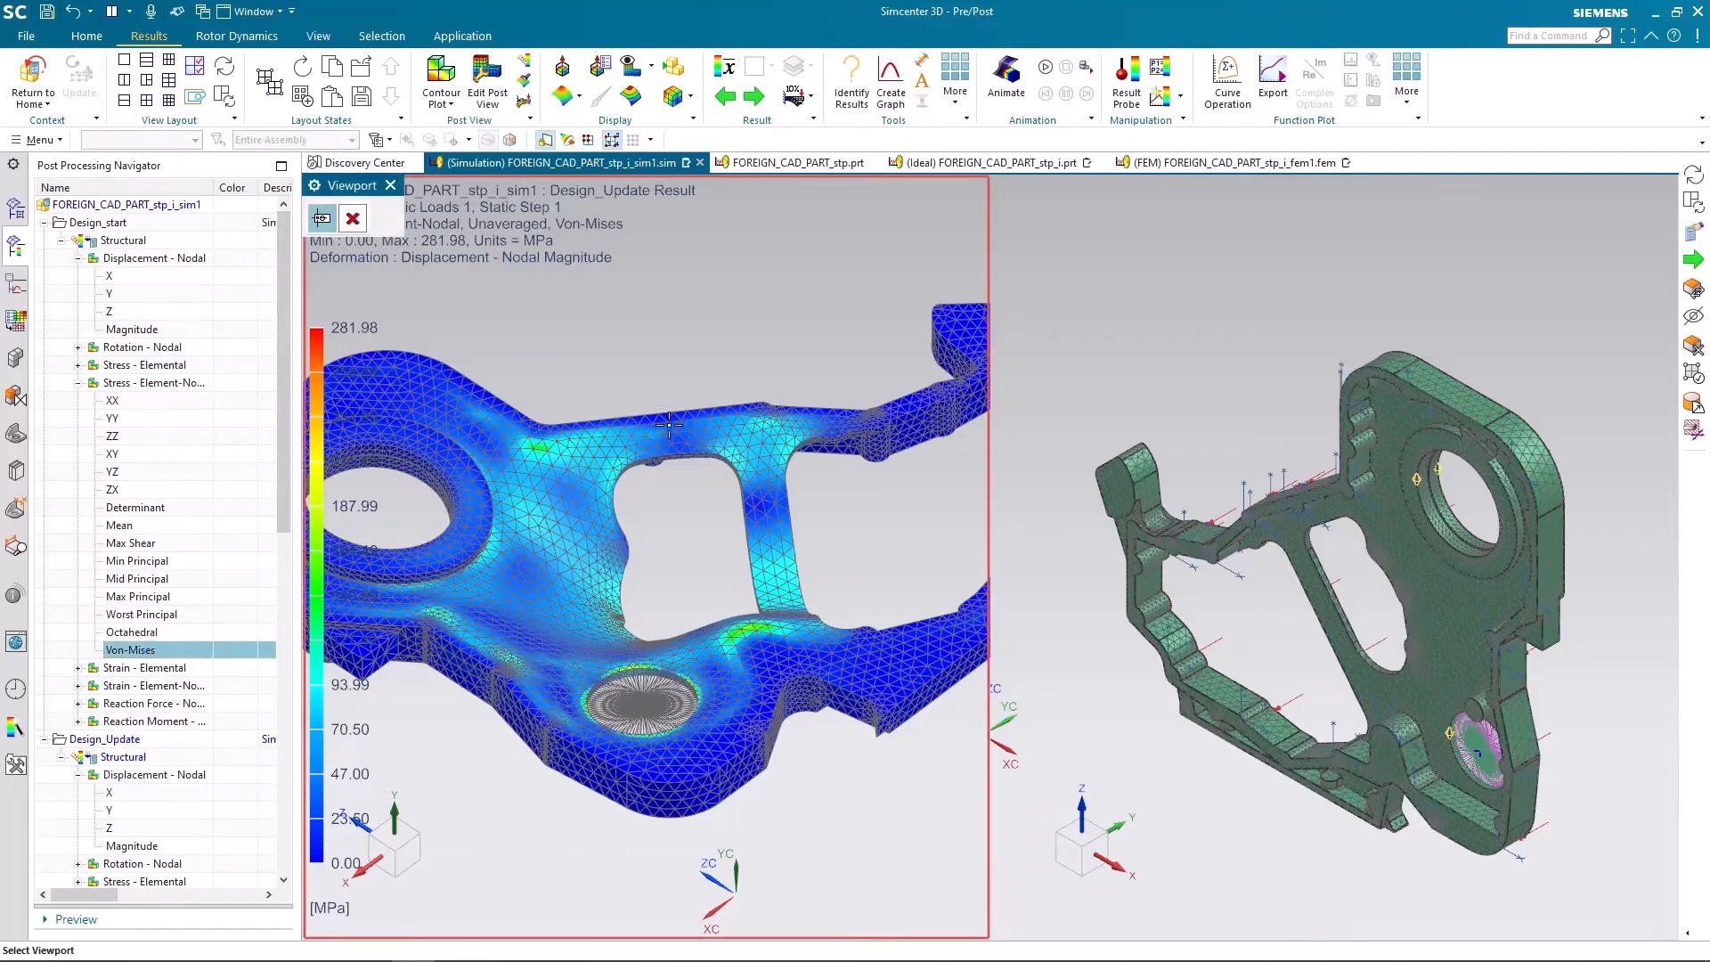
{"action": "left_click", "coordinate": [726, 344]}
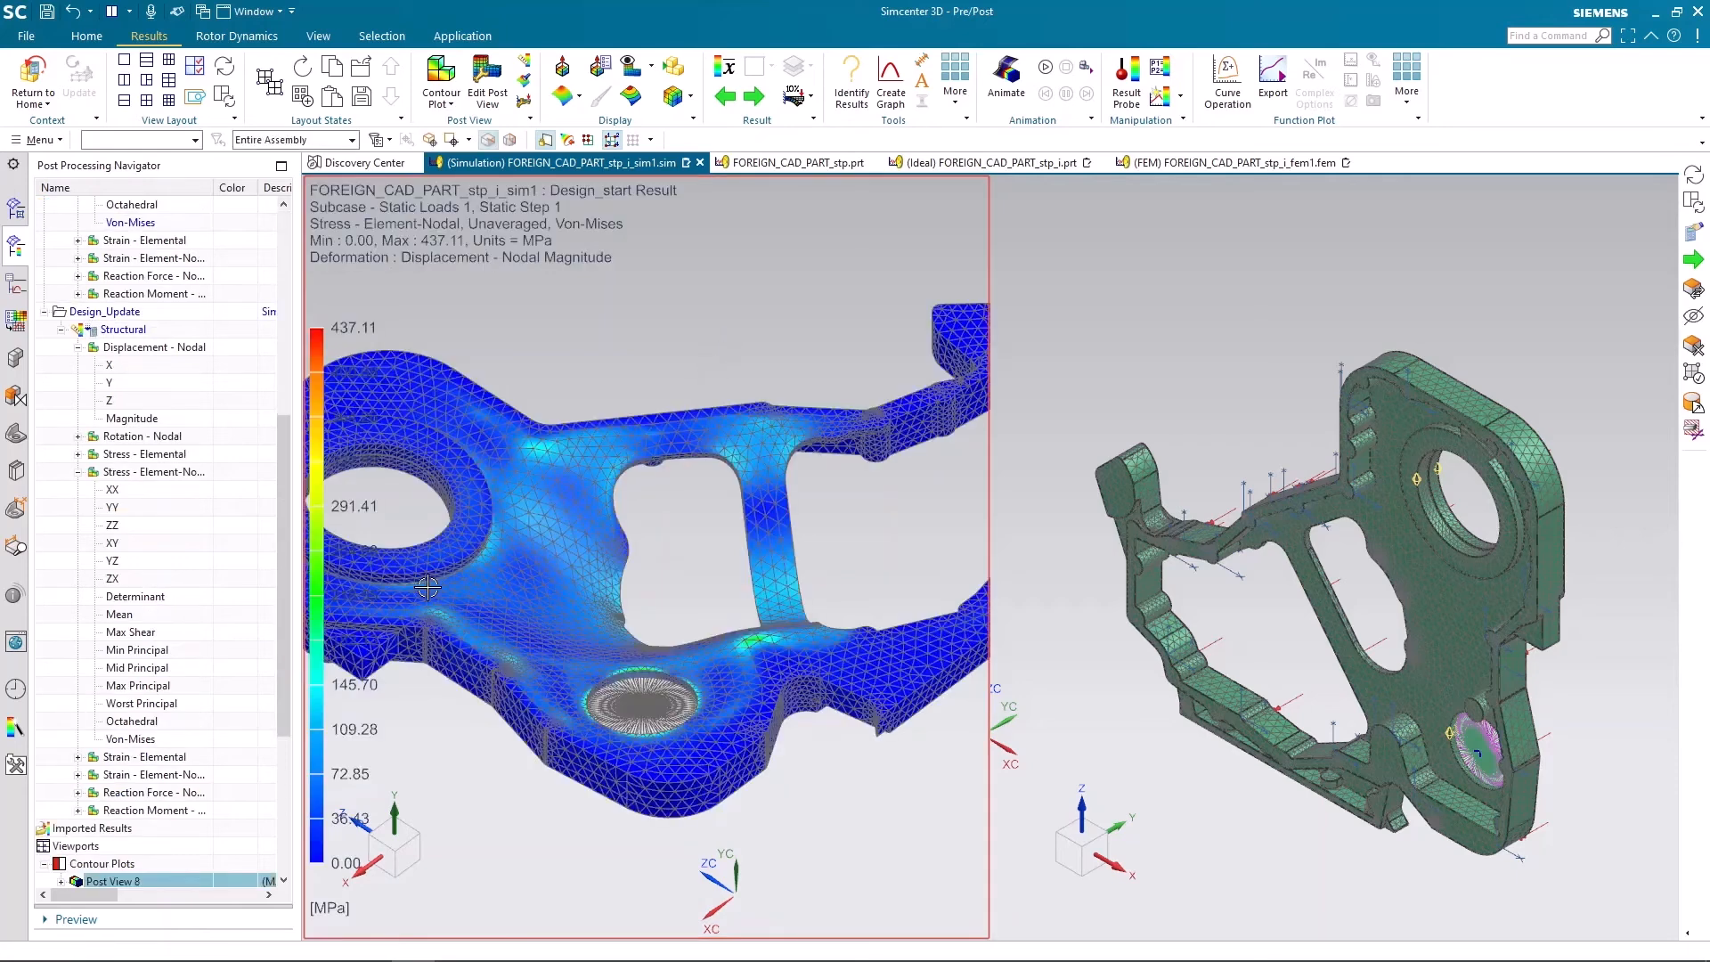
Step: Plot the Design_Update element-nodal Von-Mises stress in the second, still unused viewport
{"action": "left_click_drag", "start_coordinate": [287, 607], "coordinate": [287, 728]}
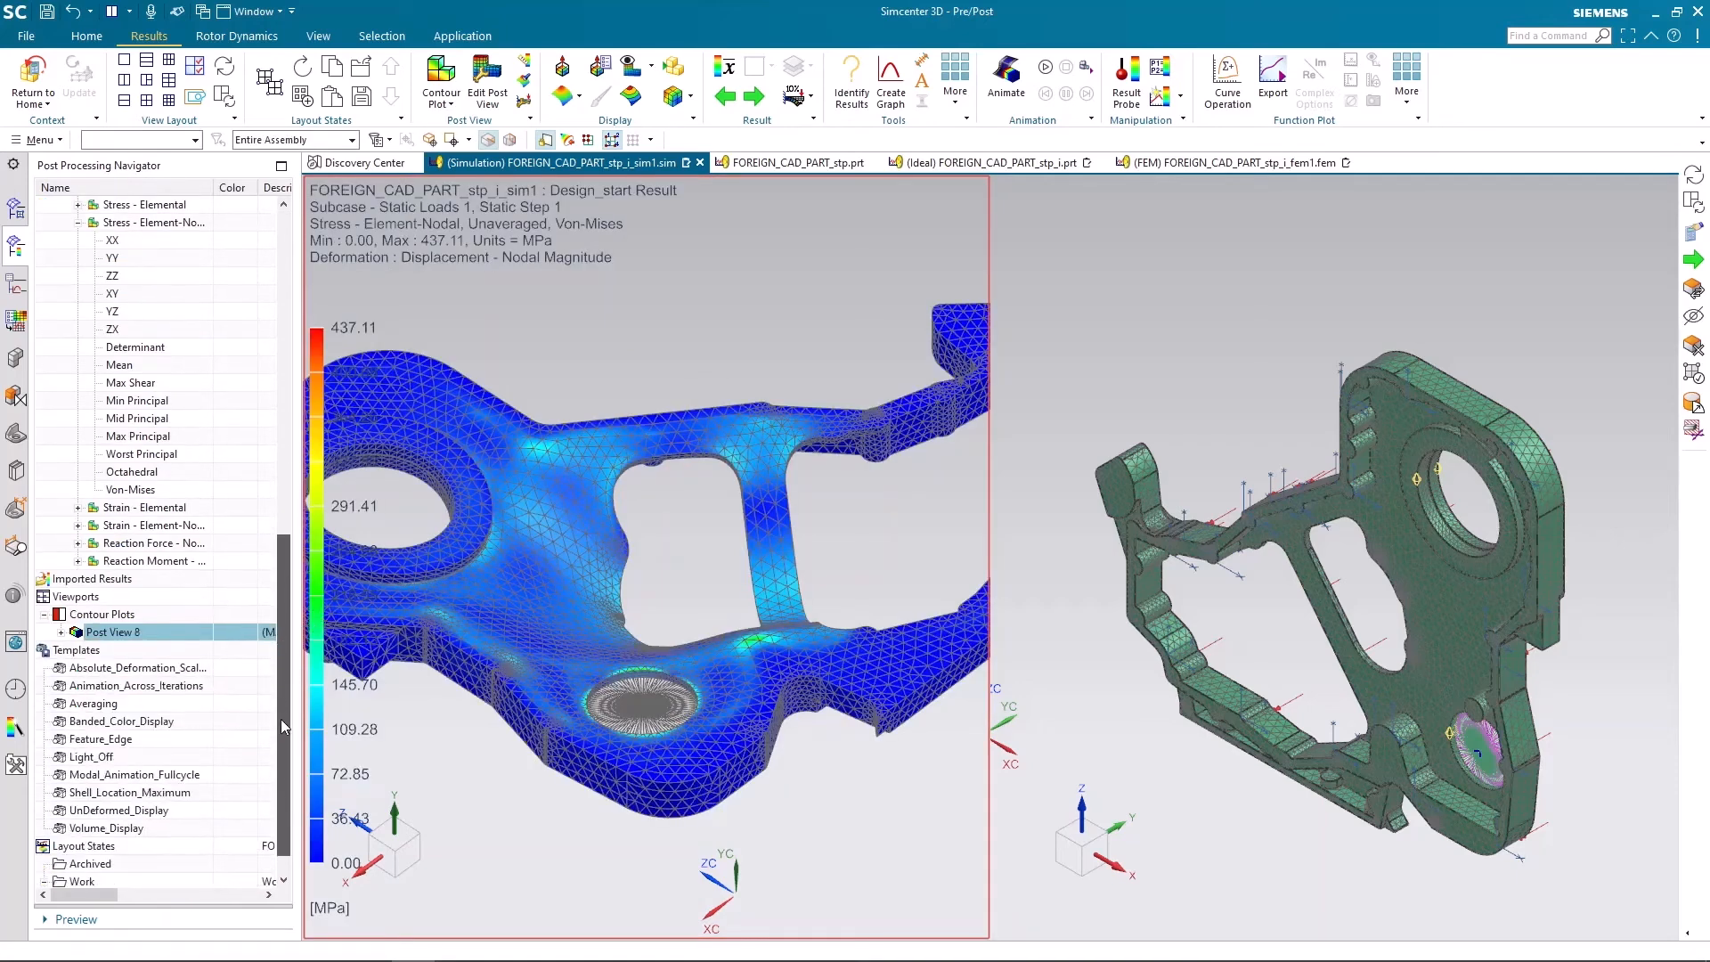
{"action": "double_click", "coordinate": [147, 491]}
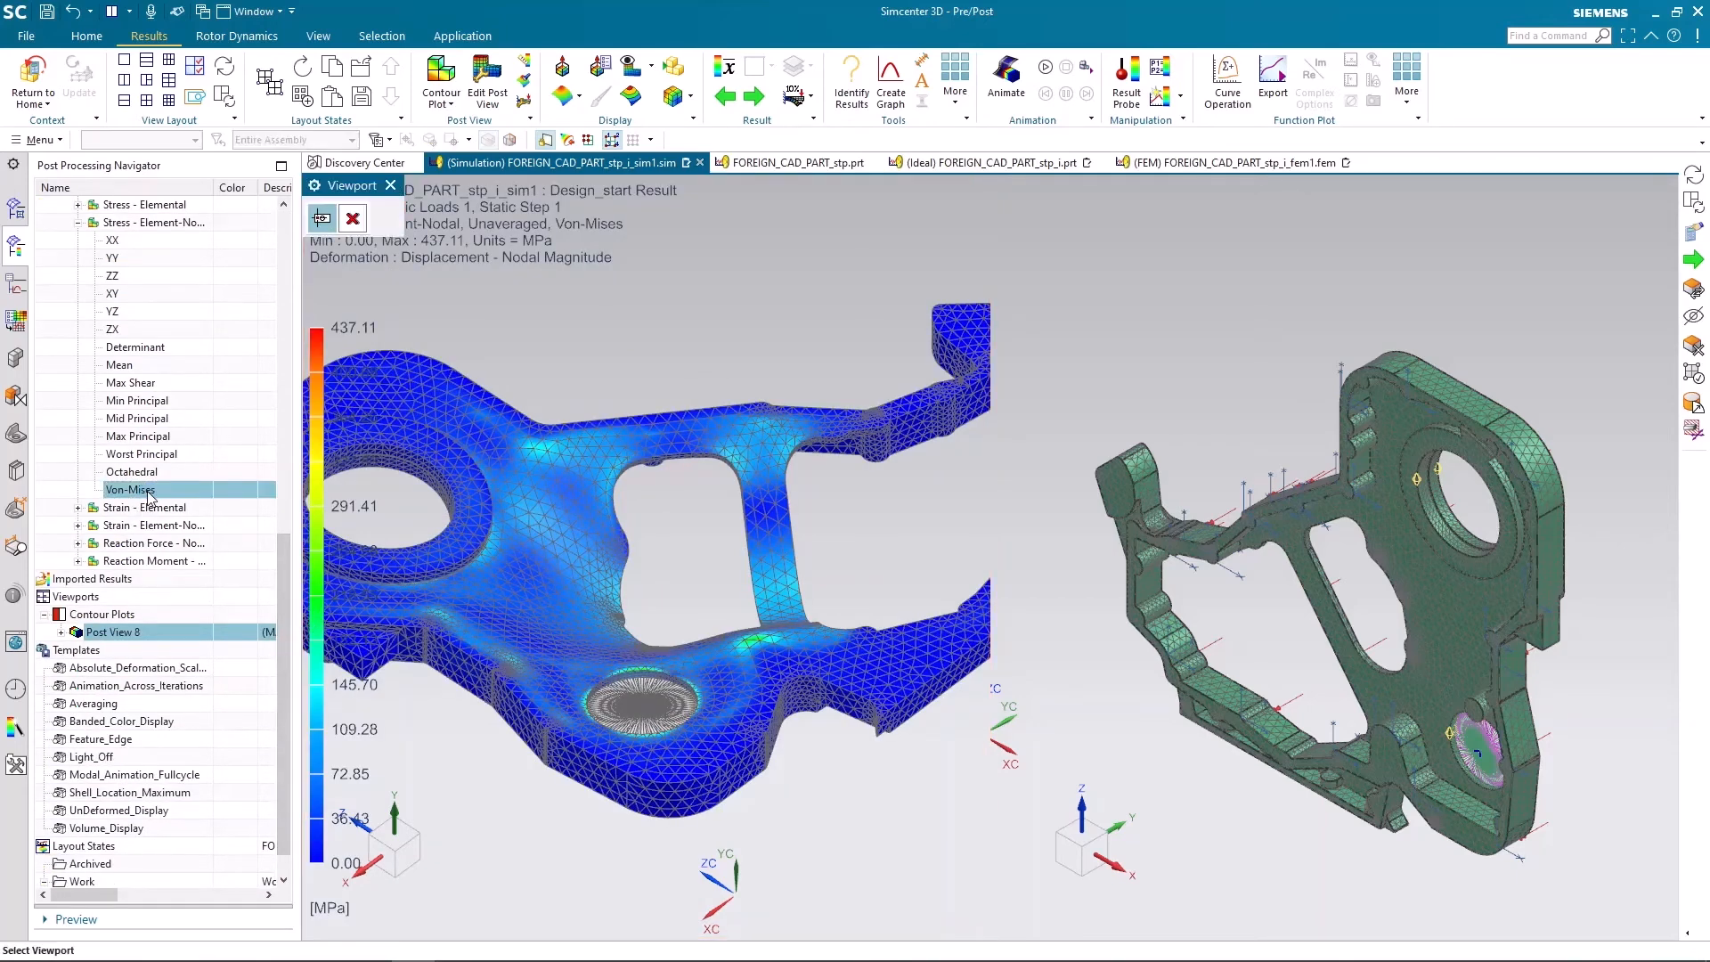
{"action": "left_click", "coordinate": [1147, 321]}
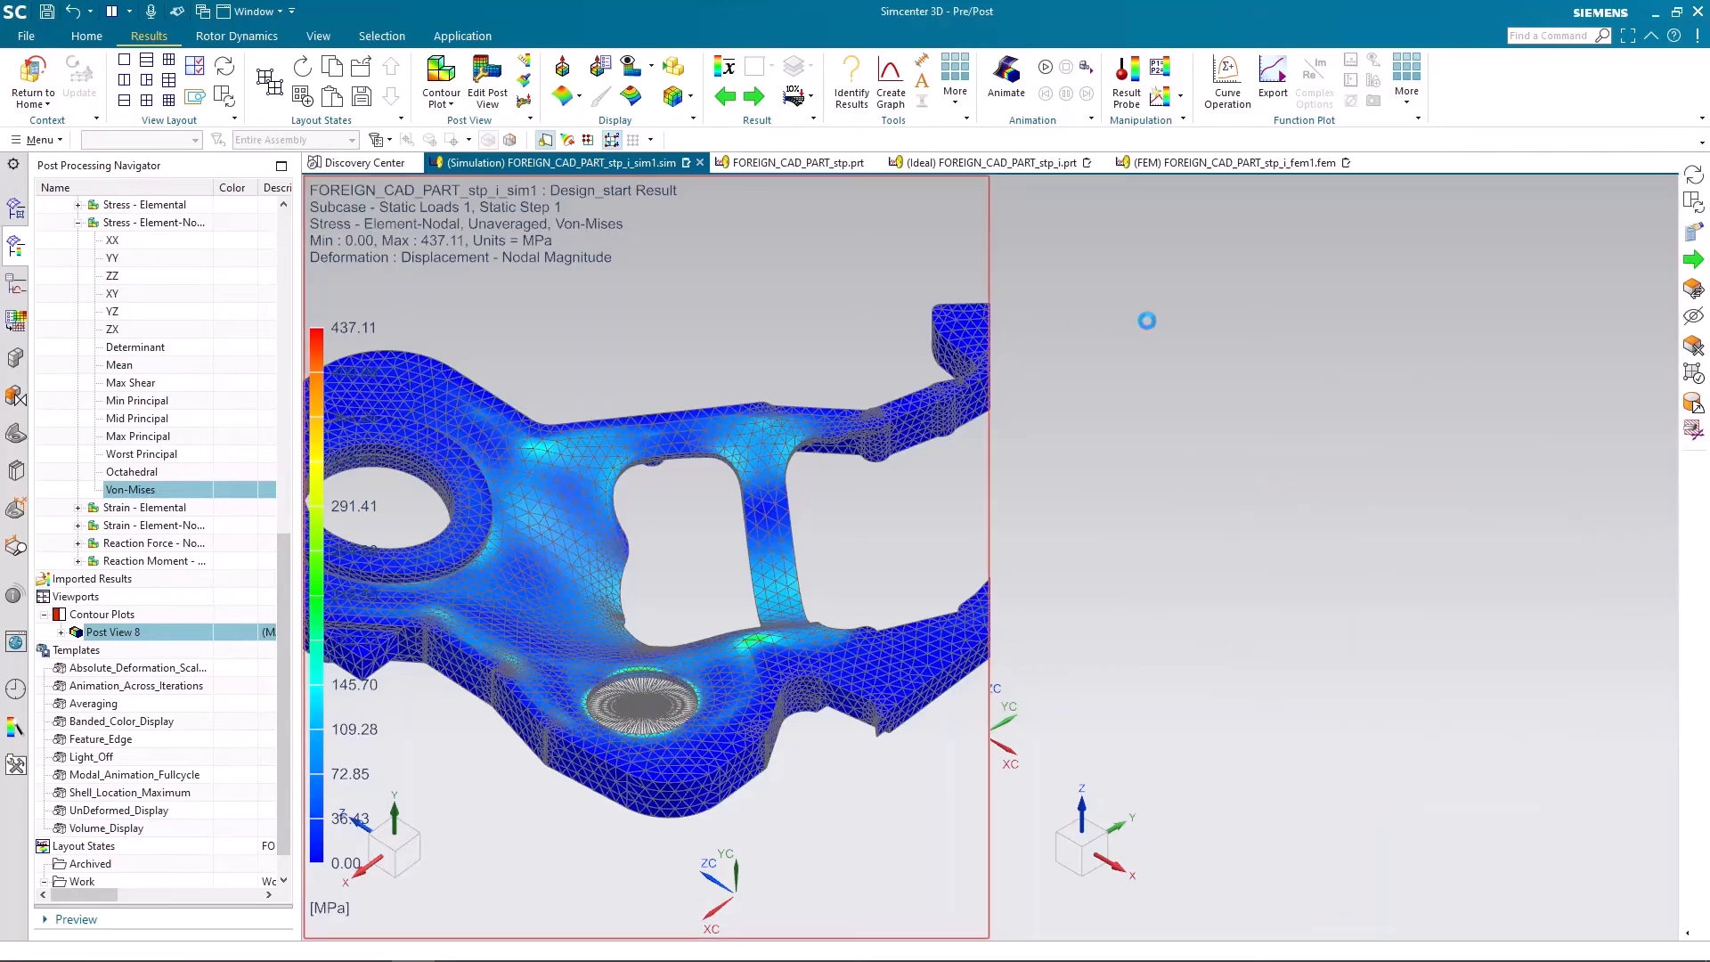
Step: Synchronize the Design_start and Design_Update views so both show the part in the same orientation and zoom
{"action": "left_click", "coordinate": [228, 68]}
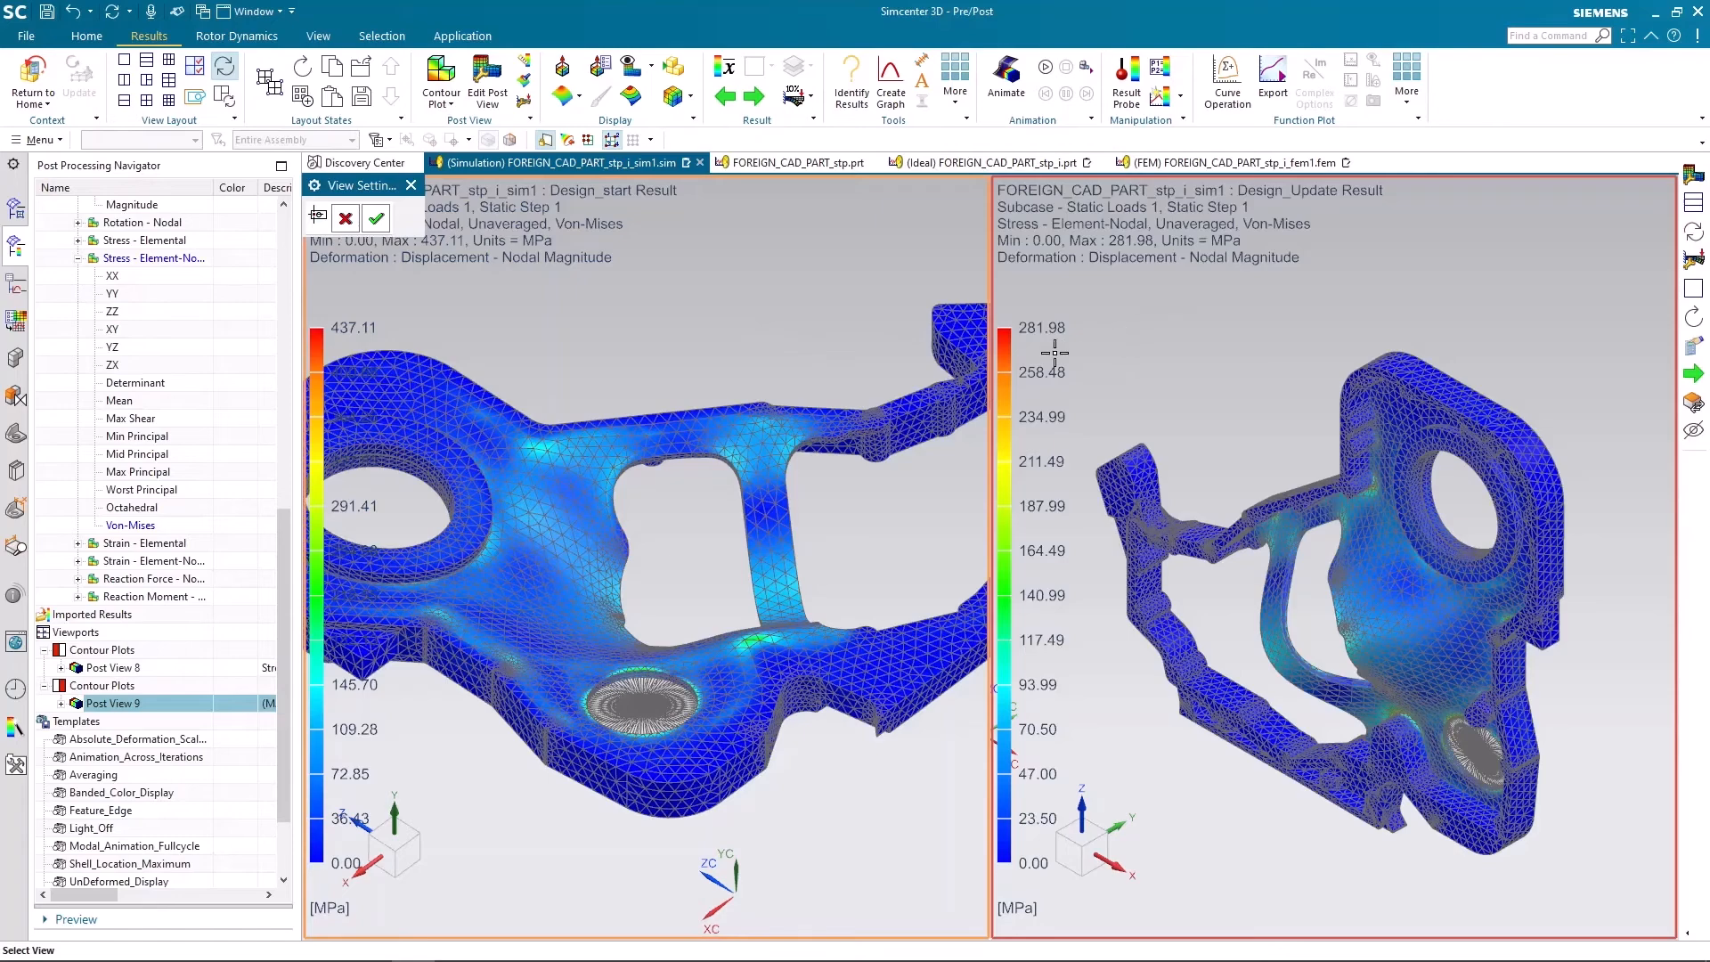
{"action": "left_click", "coordinate": [376, 218]}
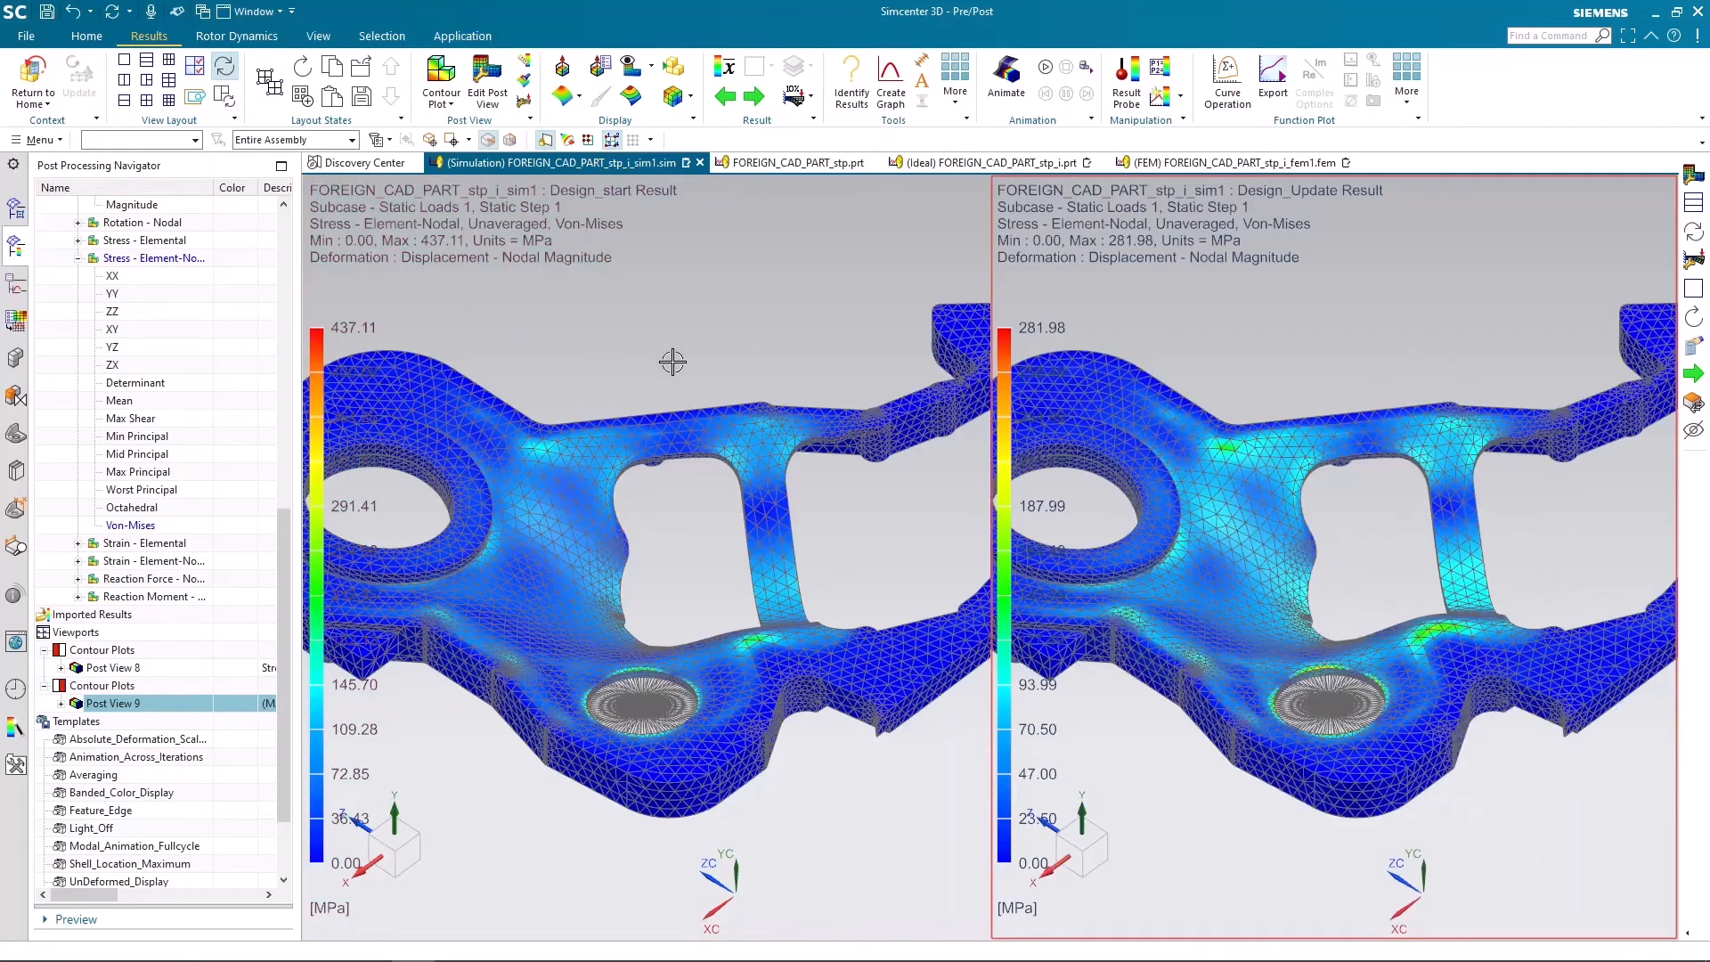
{"action": "scroll", "coordinate": [770, 492], "scroll_direction": "down", "scroll_amount": 2}
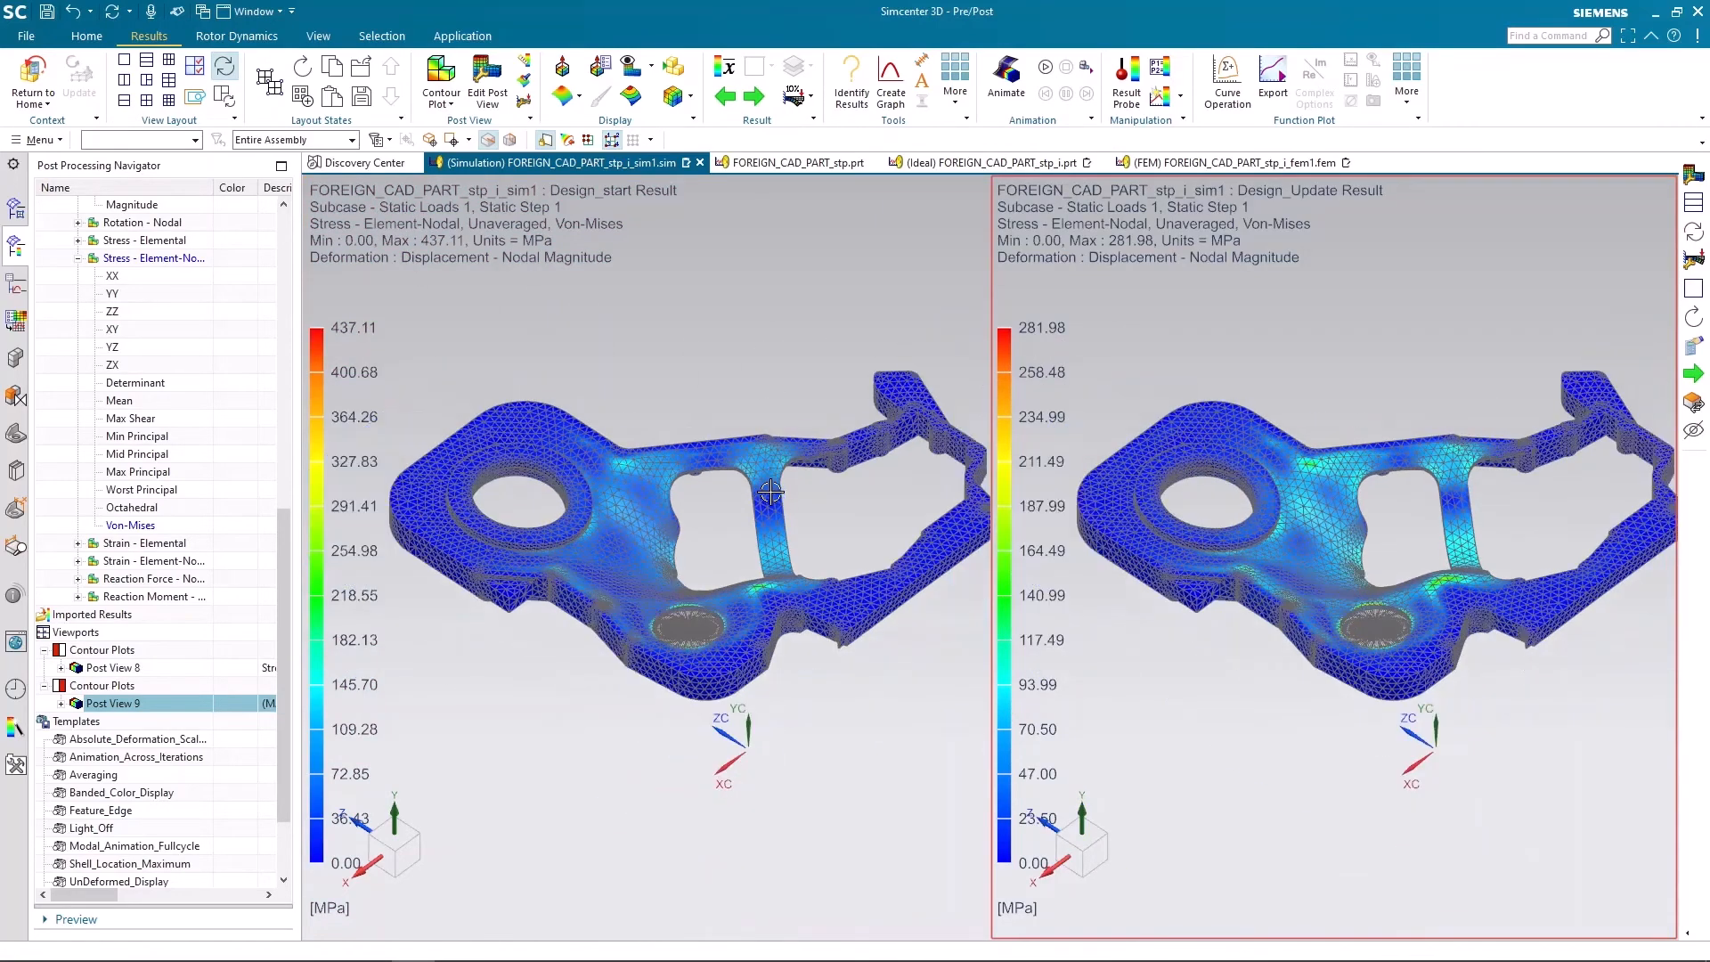
{"action": "mouse_move", "coordinate": [782, 461]}
{"action": "middle_mouse_down"}
{"action": "mouse_move", "coordinate": [801, 432]}
{"action": "mouse_move", "coordinate": [808, 469]}
{"action": "middle_mouse_up"}
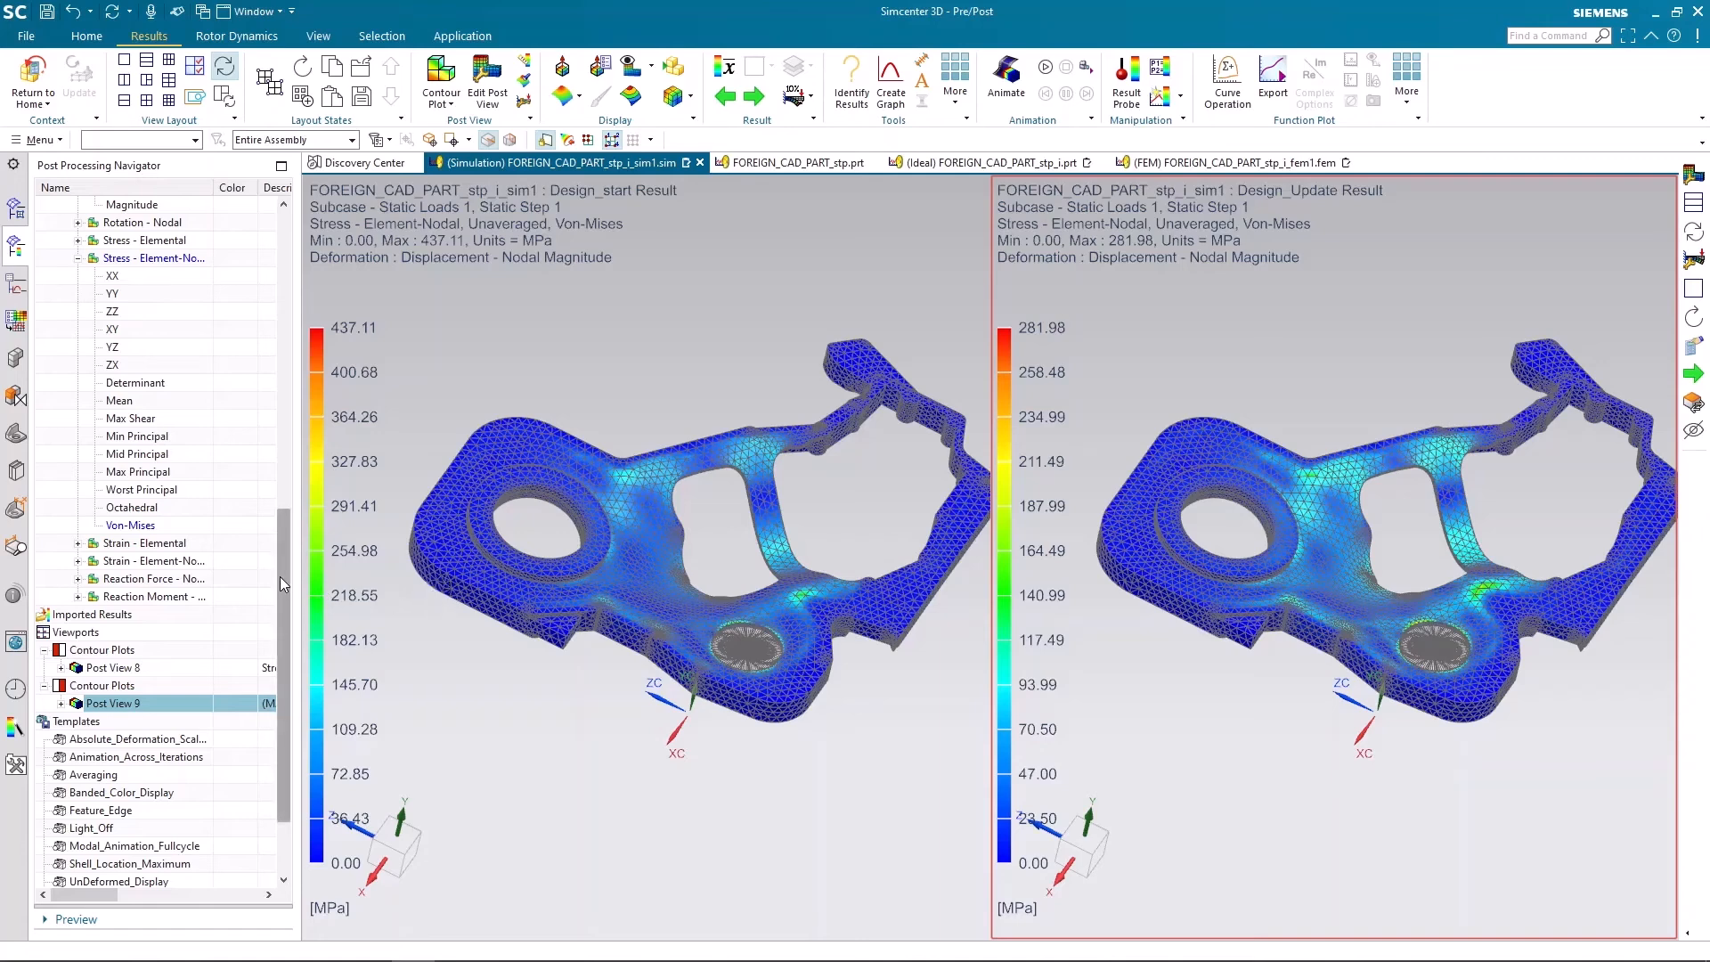
Step: Edit both stress post views together and set the color bar legend to 20 levels
{"action": "left_click_drag", "start_coordinate": [280, 576], "coordinate": [280, 650]}
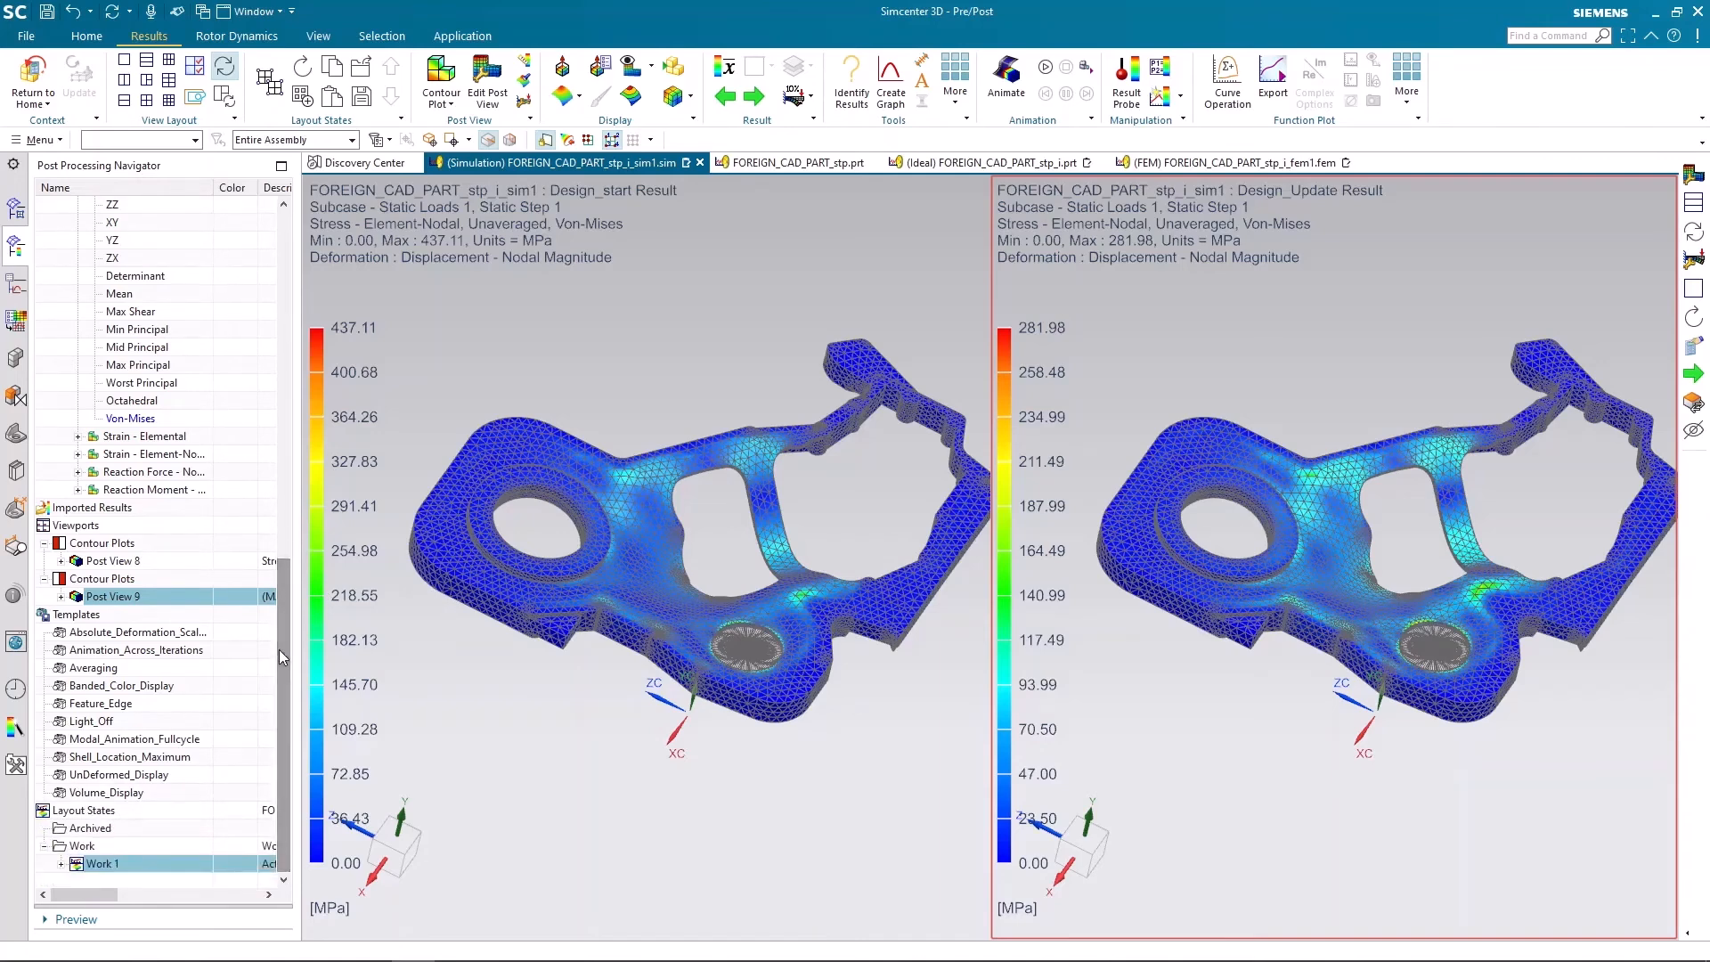
{"action": "right_click", "coordinate": [100, 568]}
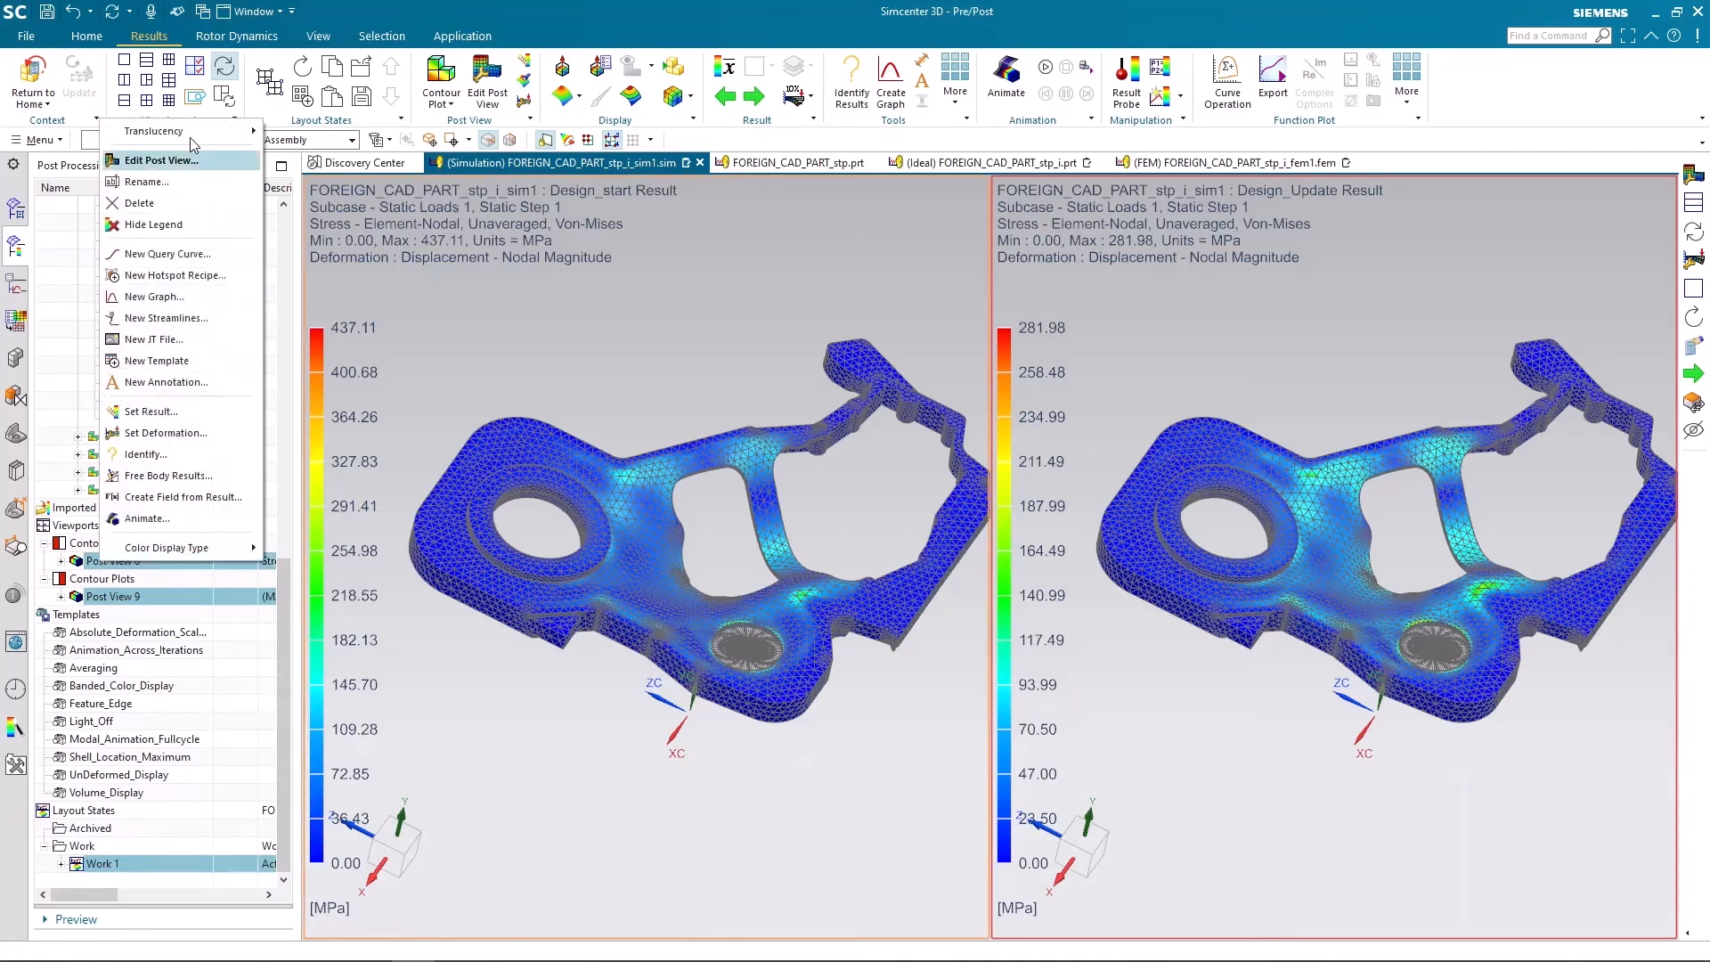
{"action": "left_click", "coordinate": [194, 160]}
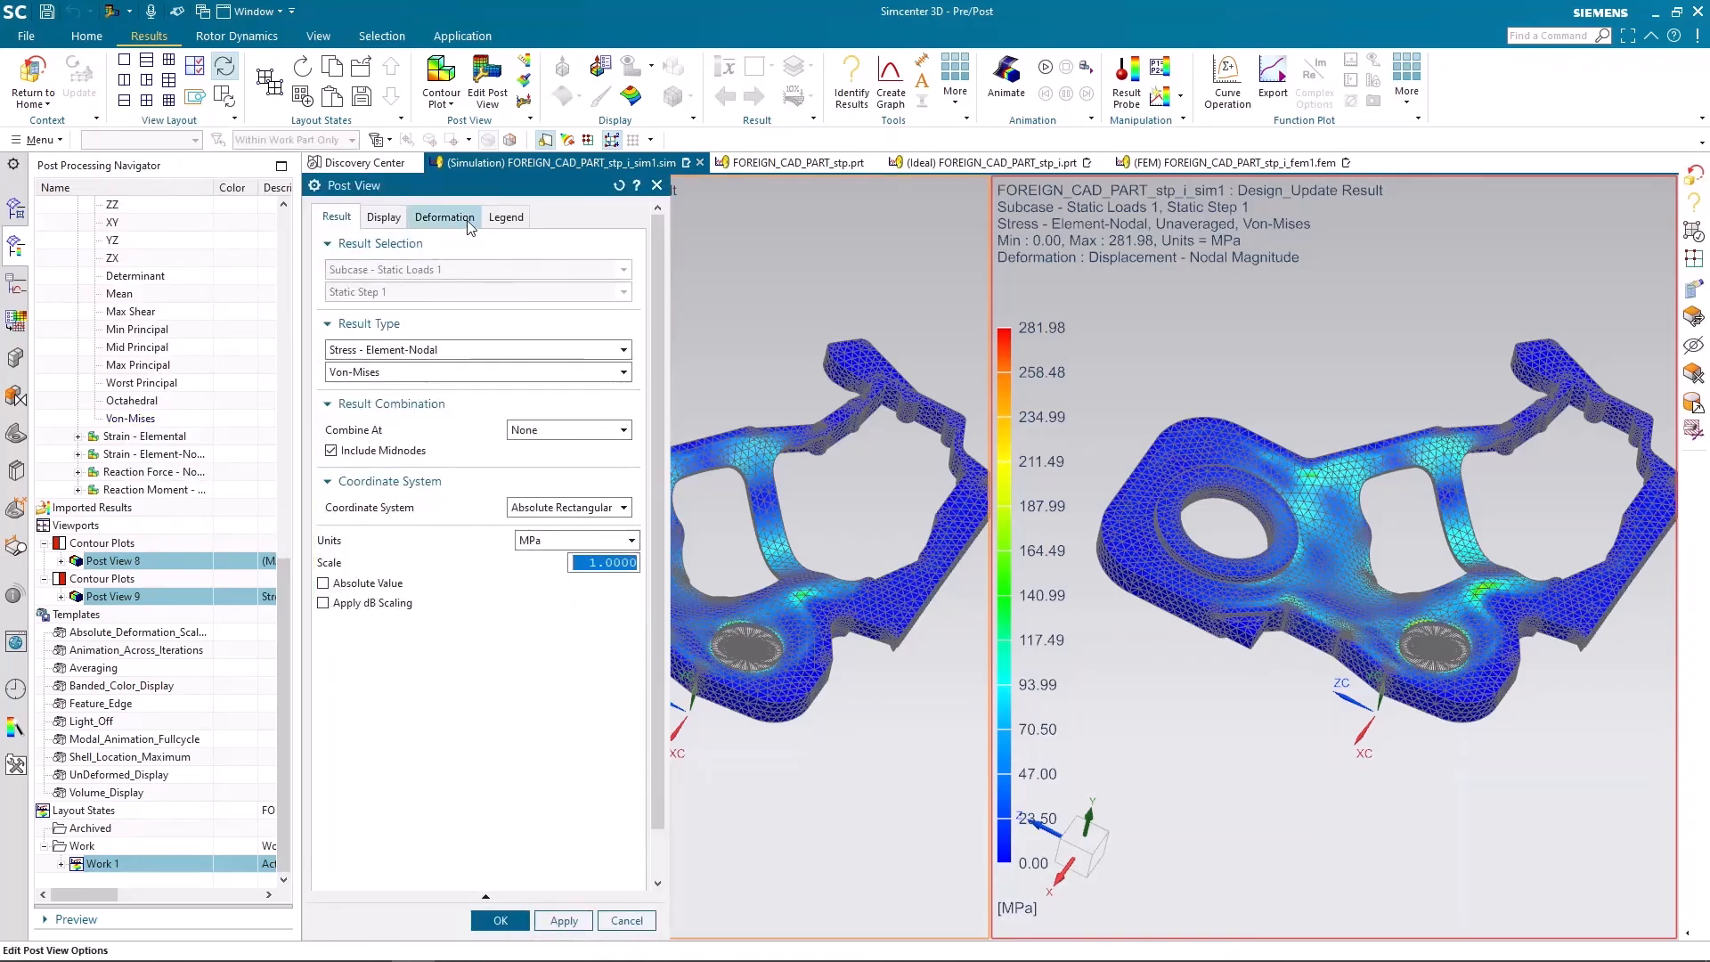
{"action": "left_click", "coordinate": [504, 218]}
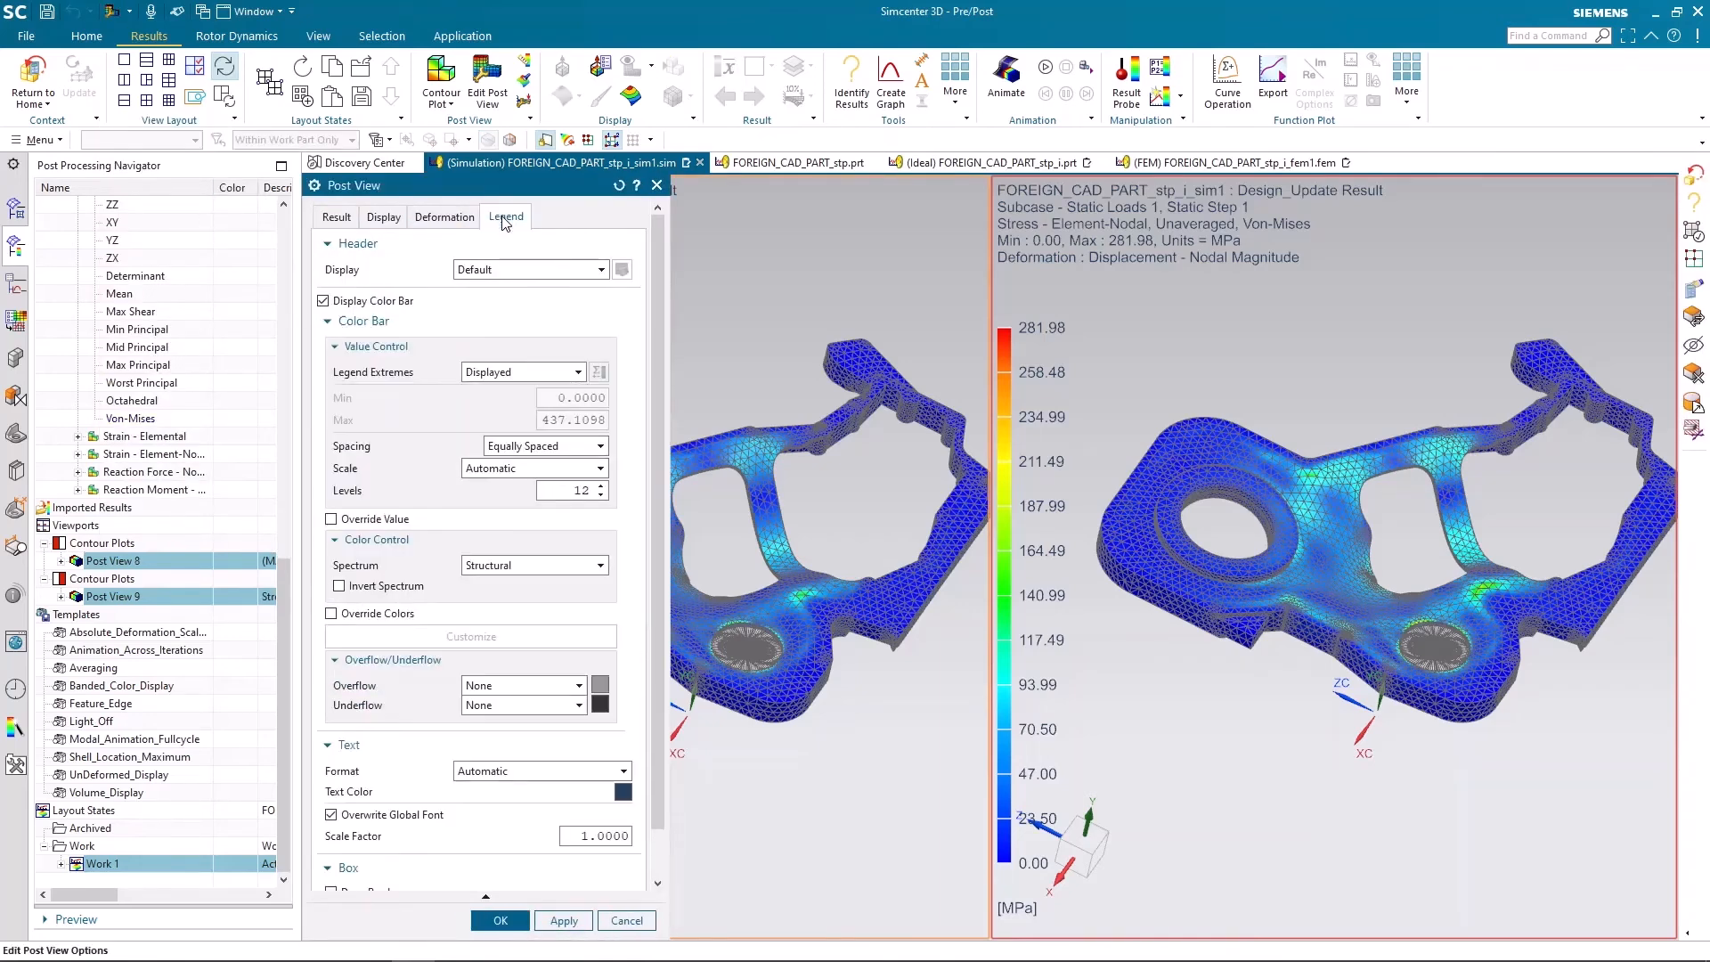
{"action": "double_click", "coordinate": [583, 491]}
{"action": "type", "text": "20"}
Step: Set the legend extremes of both post views to Specified with a maximum of 150 MPa and apply the changes
{"action": "left_click", "coordinate": [538, 372]}
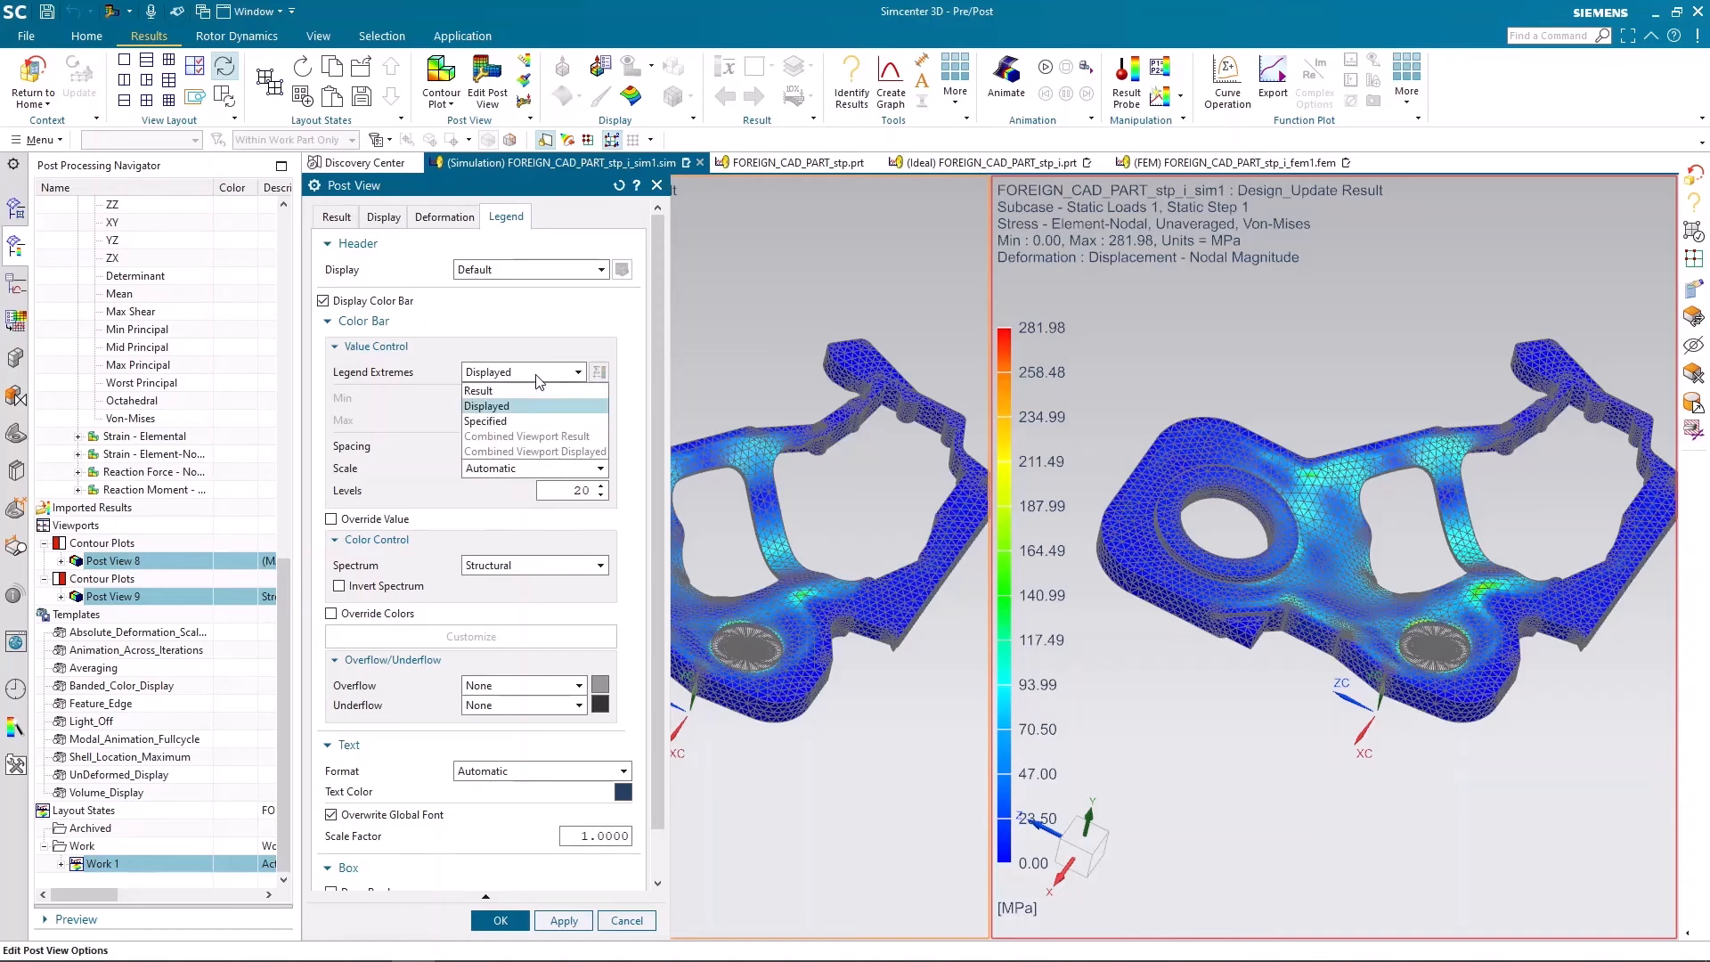
{"action": "left_click", "coordinate": [536, 425]}
{"action": "left_click_drag", "start_coordinate": [540, 422], "coordinate": [610, 423]}
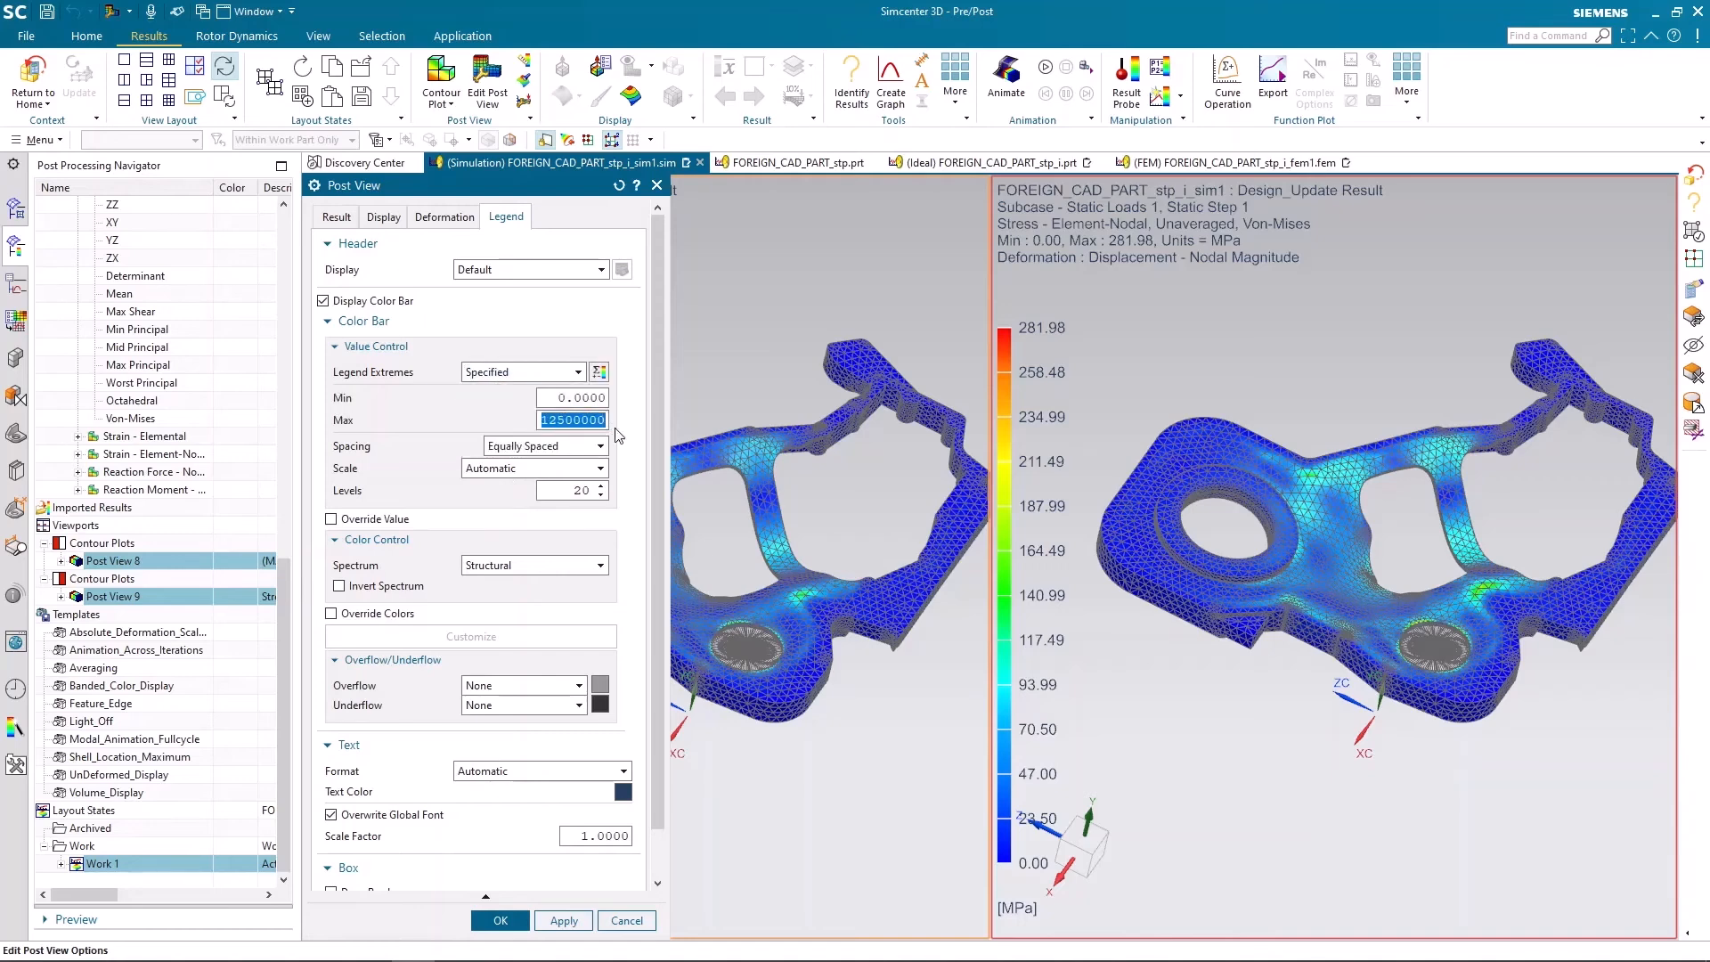
{"action": "type", "text": "1"}
{"action": "left_click", "coordinate": [515, 919]}
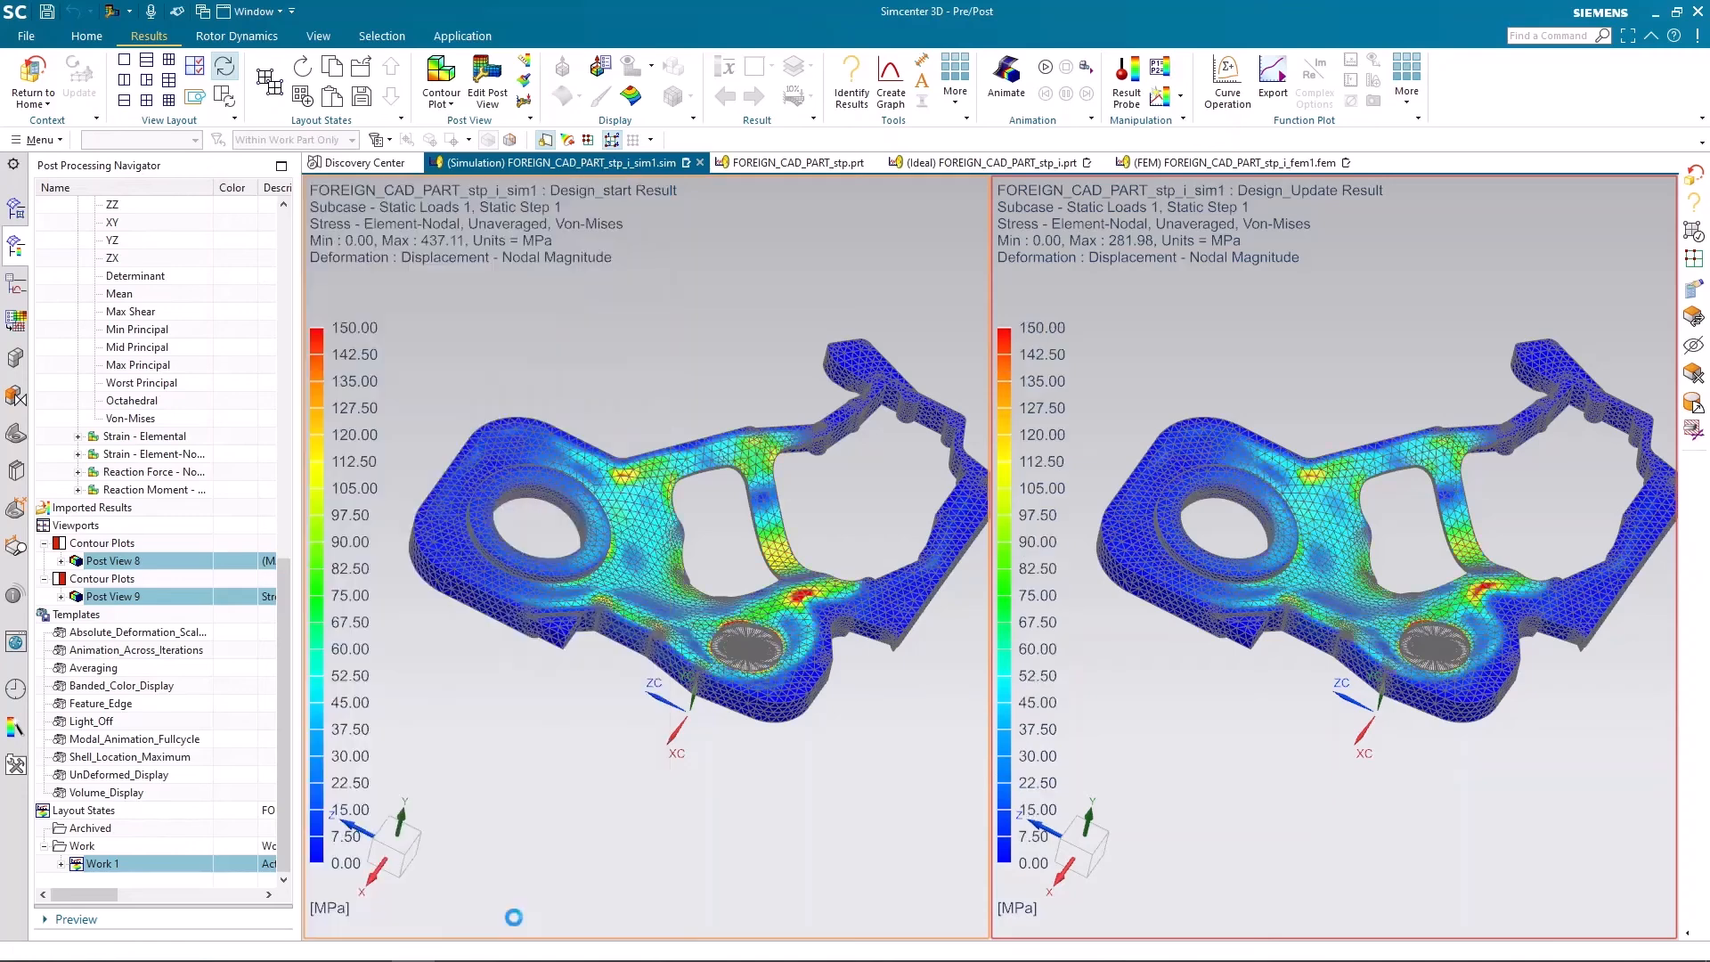
Step: Turn on the minimum and maximum annotations for both the Design_start and Design_Update post views
{"action": "left_click", "coordinate": [60, 560]}
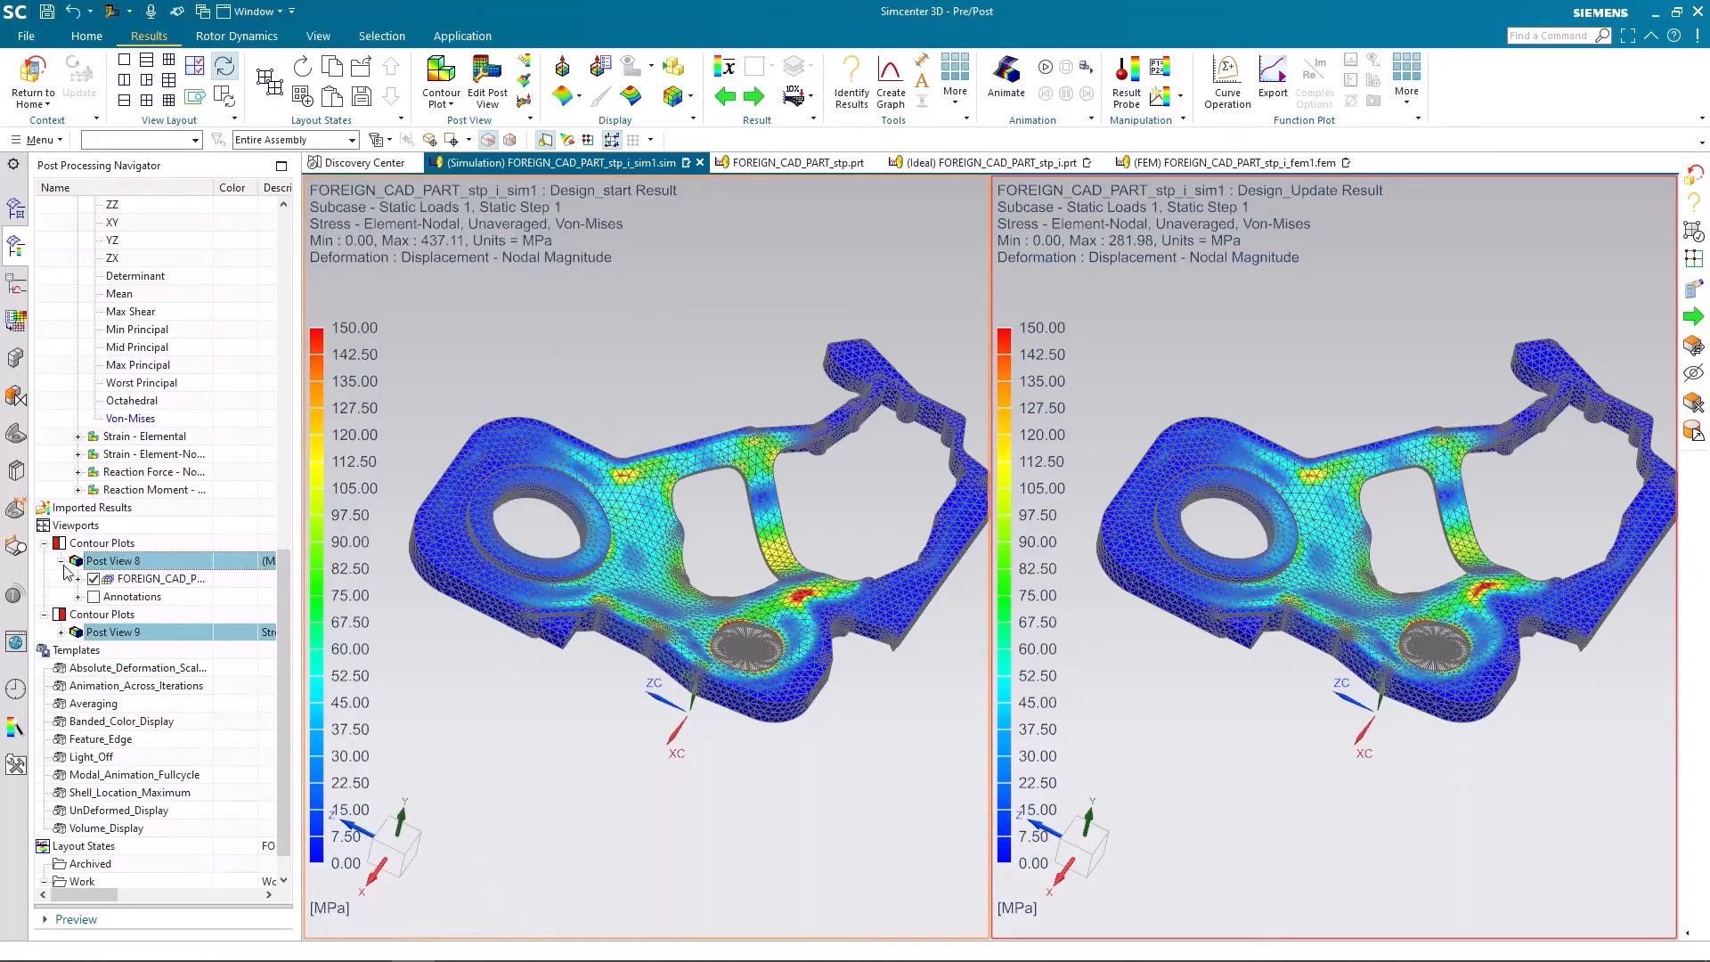
{"action": "left_click", "coordinate": [93, 596]}
{"action": "left_click", "coordinate": [61, 631]}
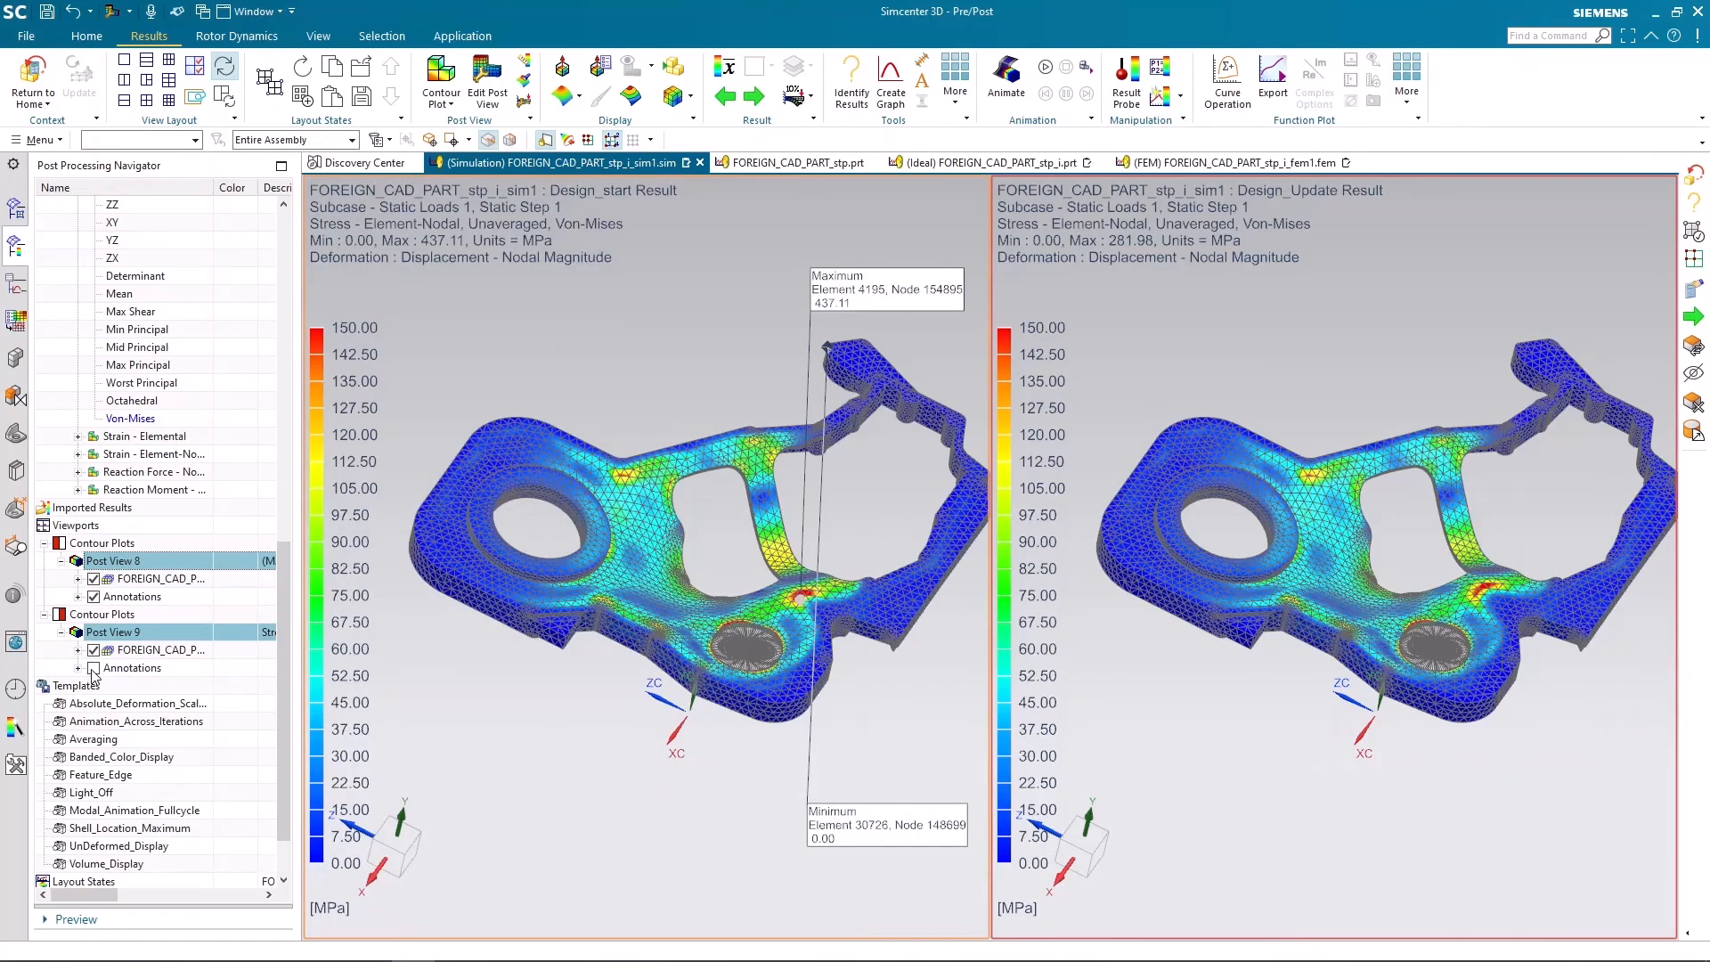
{"action": "left_click", "coordinate": [93, 667]}
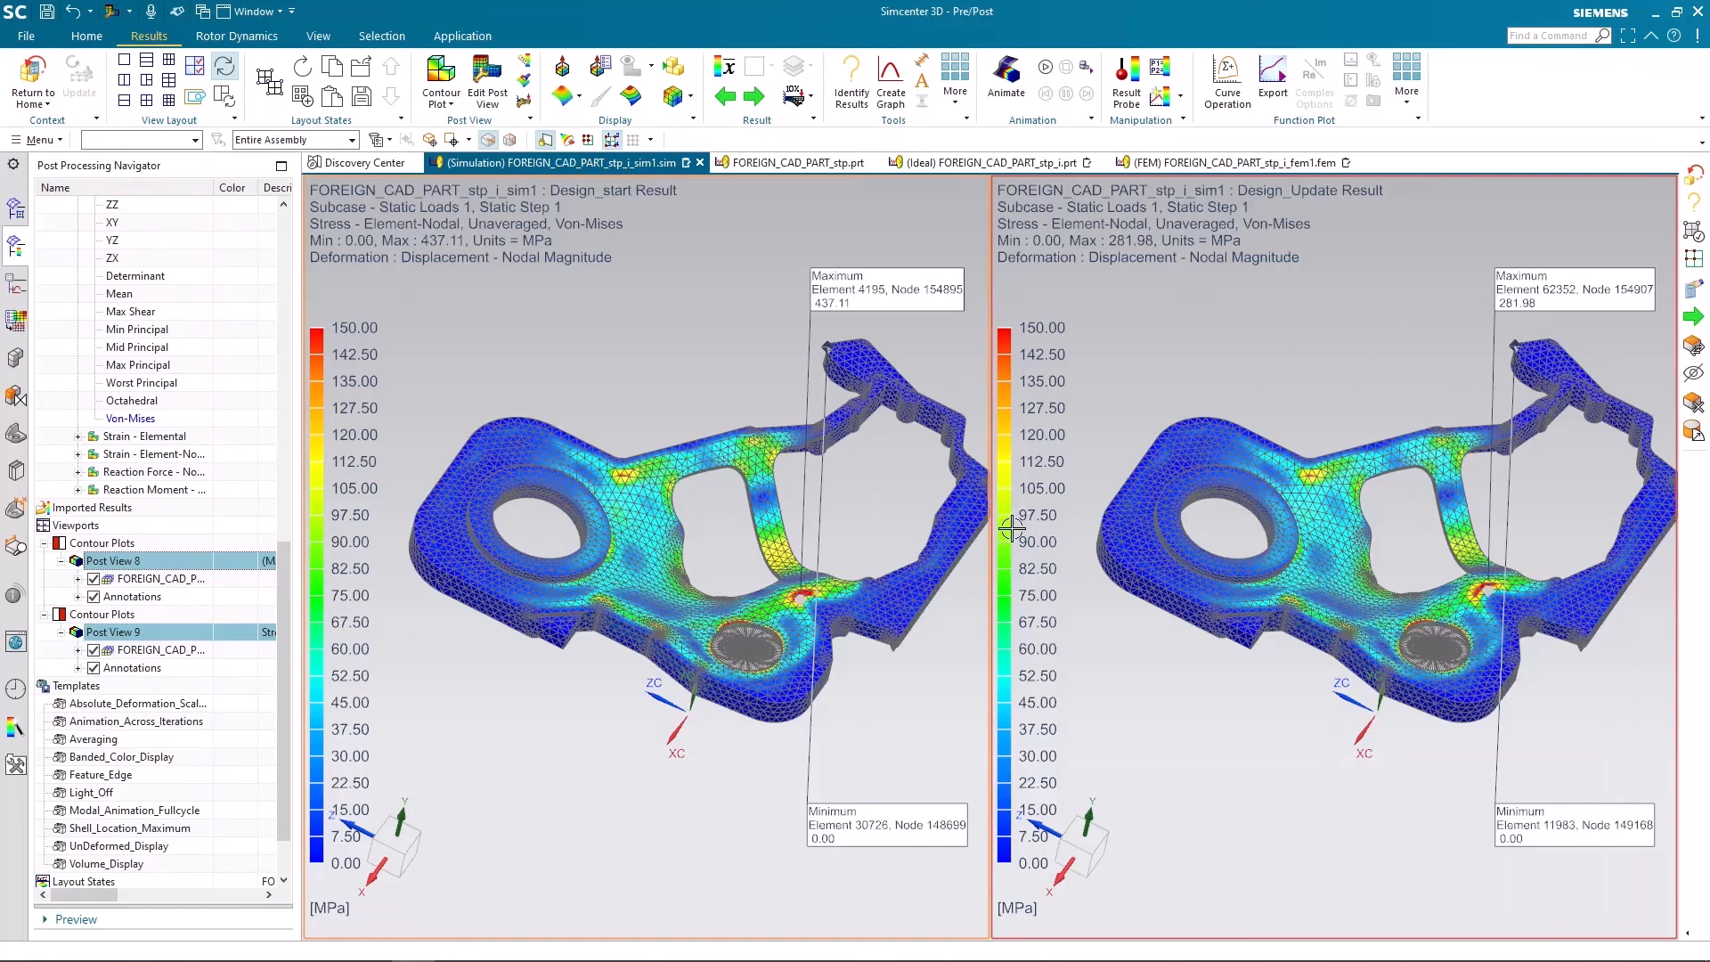
Step: Compare the Von-Mises stress around the highly loaded wall radius between the original and updated designs
{"action": "middle_click_drag", "start_coordinate": [859, 695], "coordinate": [819, 463]}
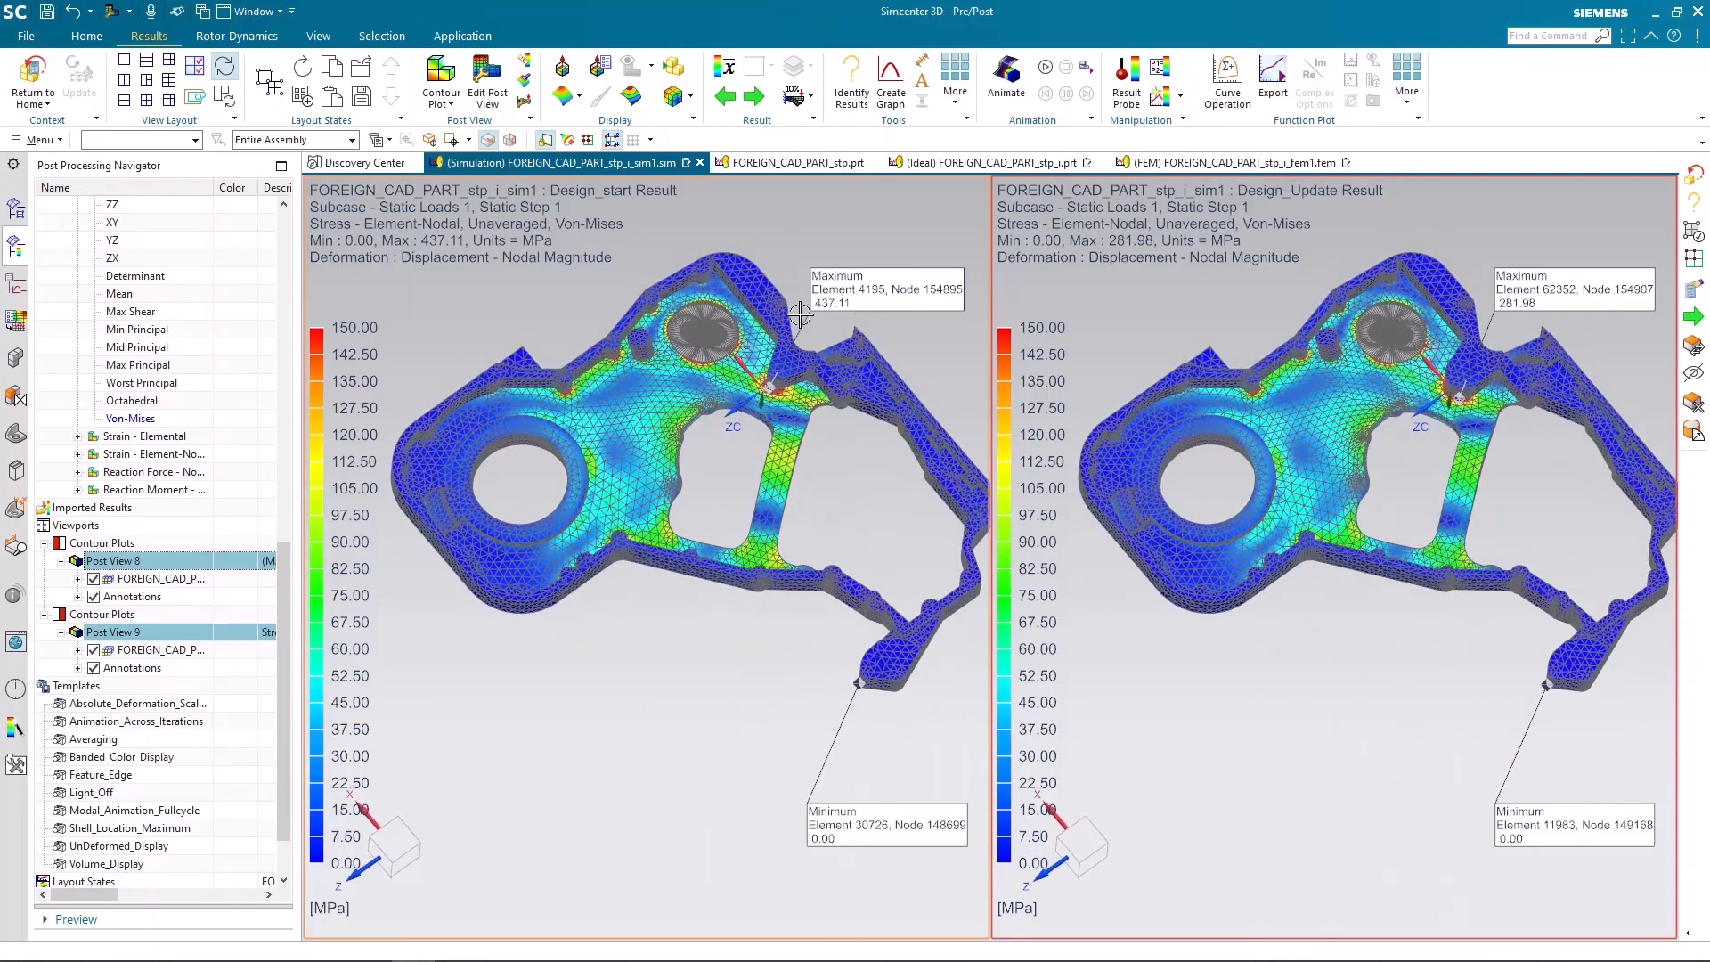
{"action": "scroll", "coordinate": [797, 285], "scroll_direction": "up", "scroll_amount": 2}
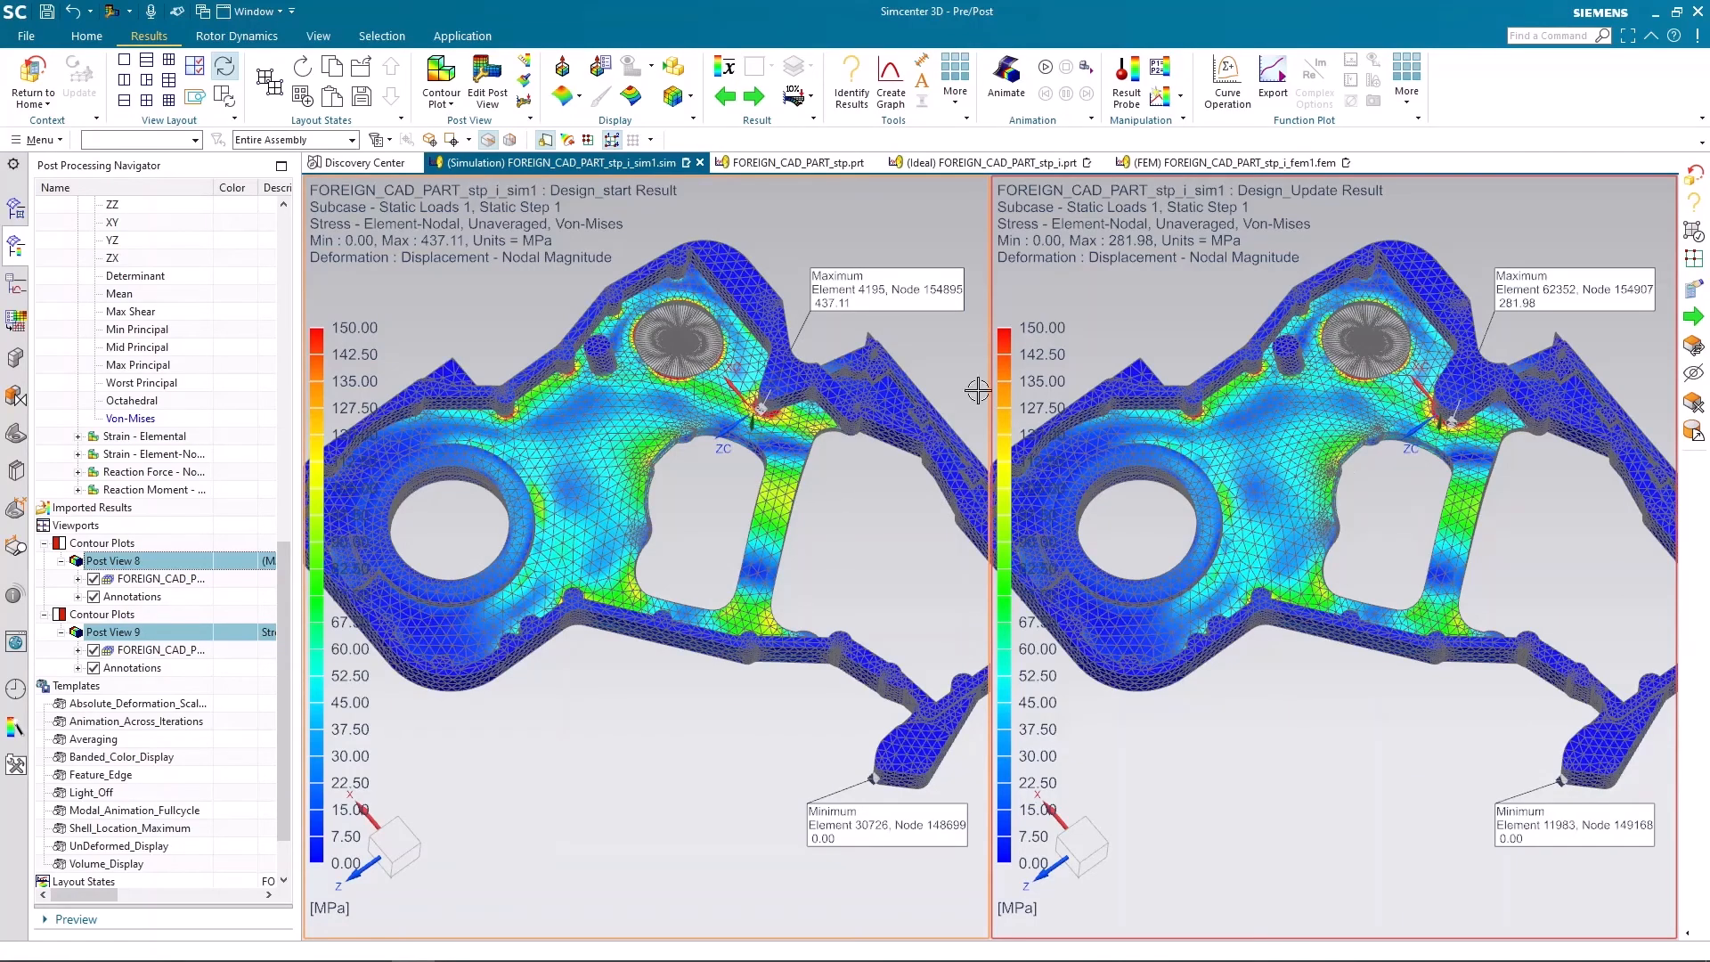
{"action": "scroll", "coordinate": [1516, 368], "scroll_direction": "up", "scroll_amount": 3}
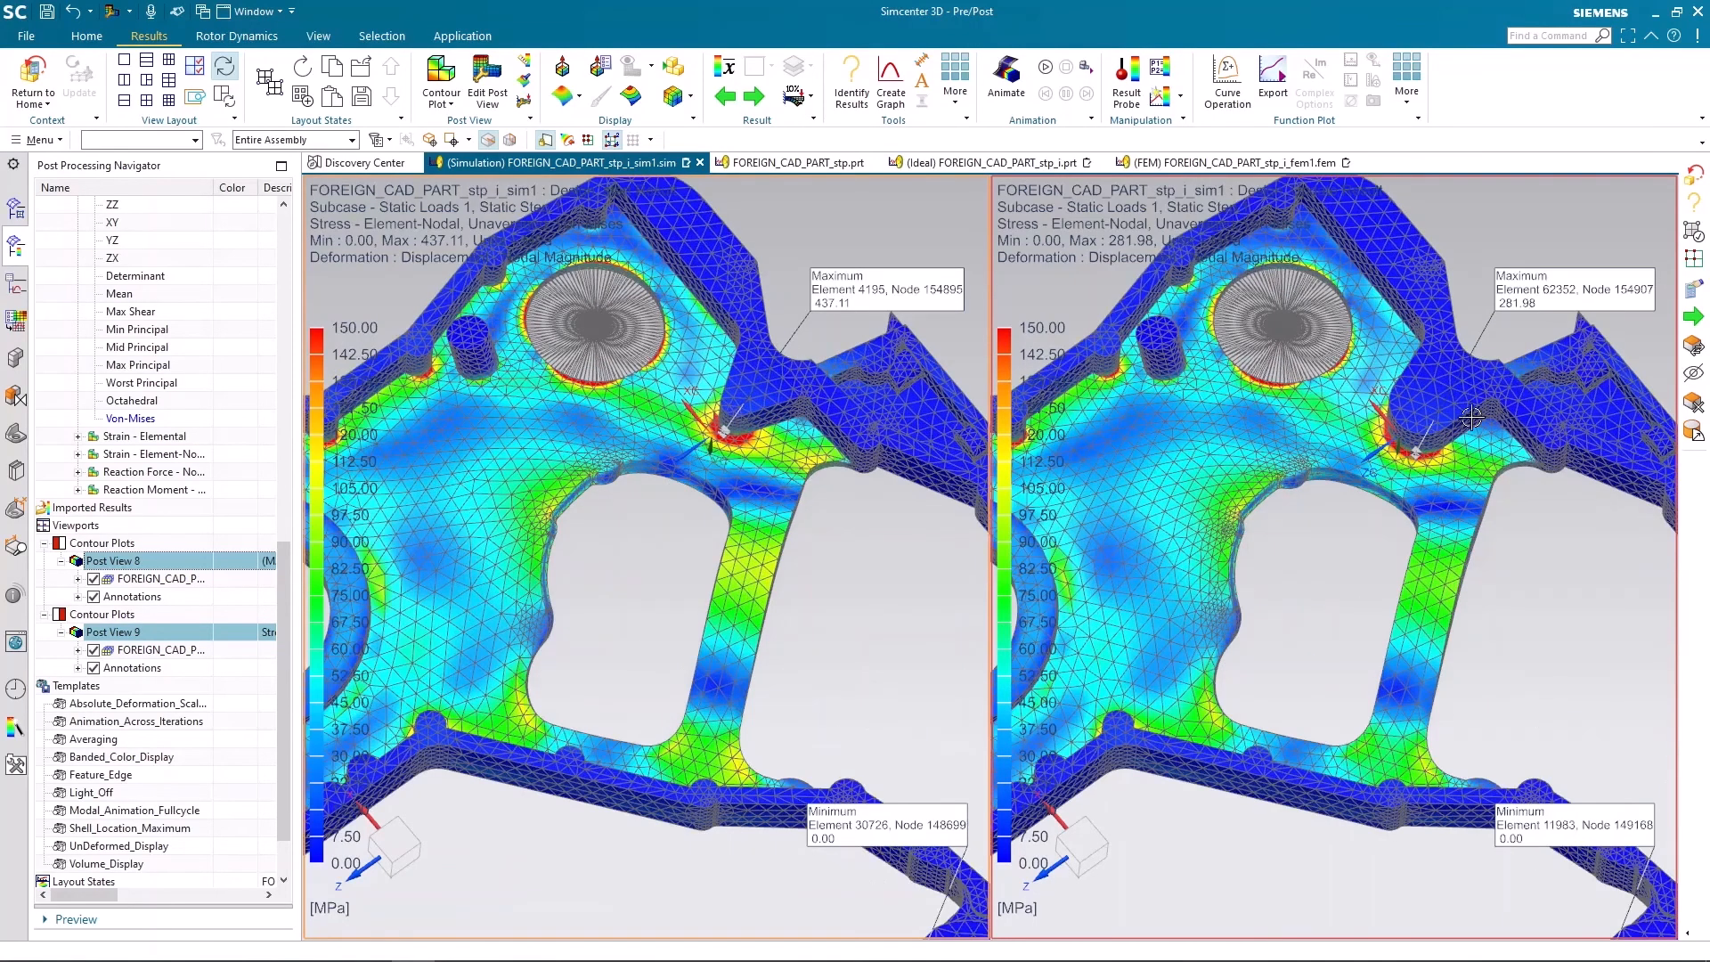
{"action": "scroll", "coordinate": [1423, 432], "scroll_direction": "up", "scroll_amount": 2}
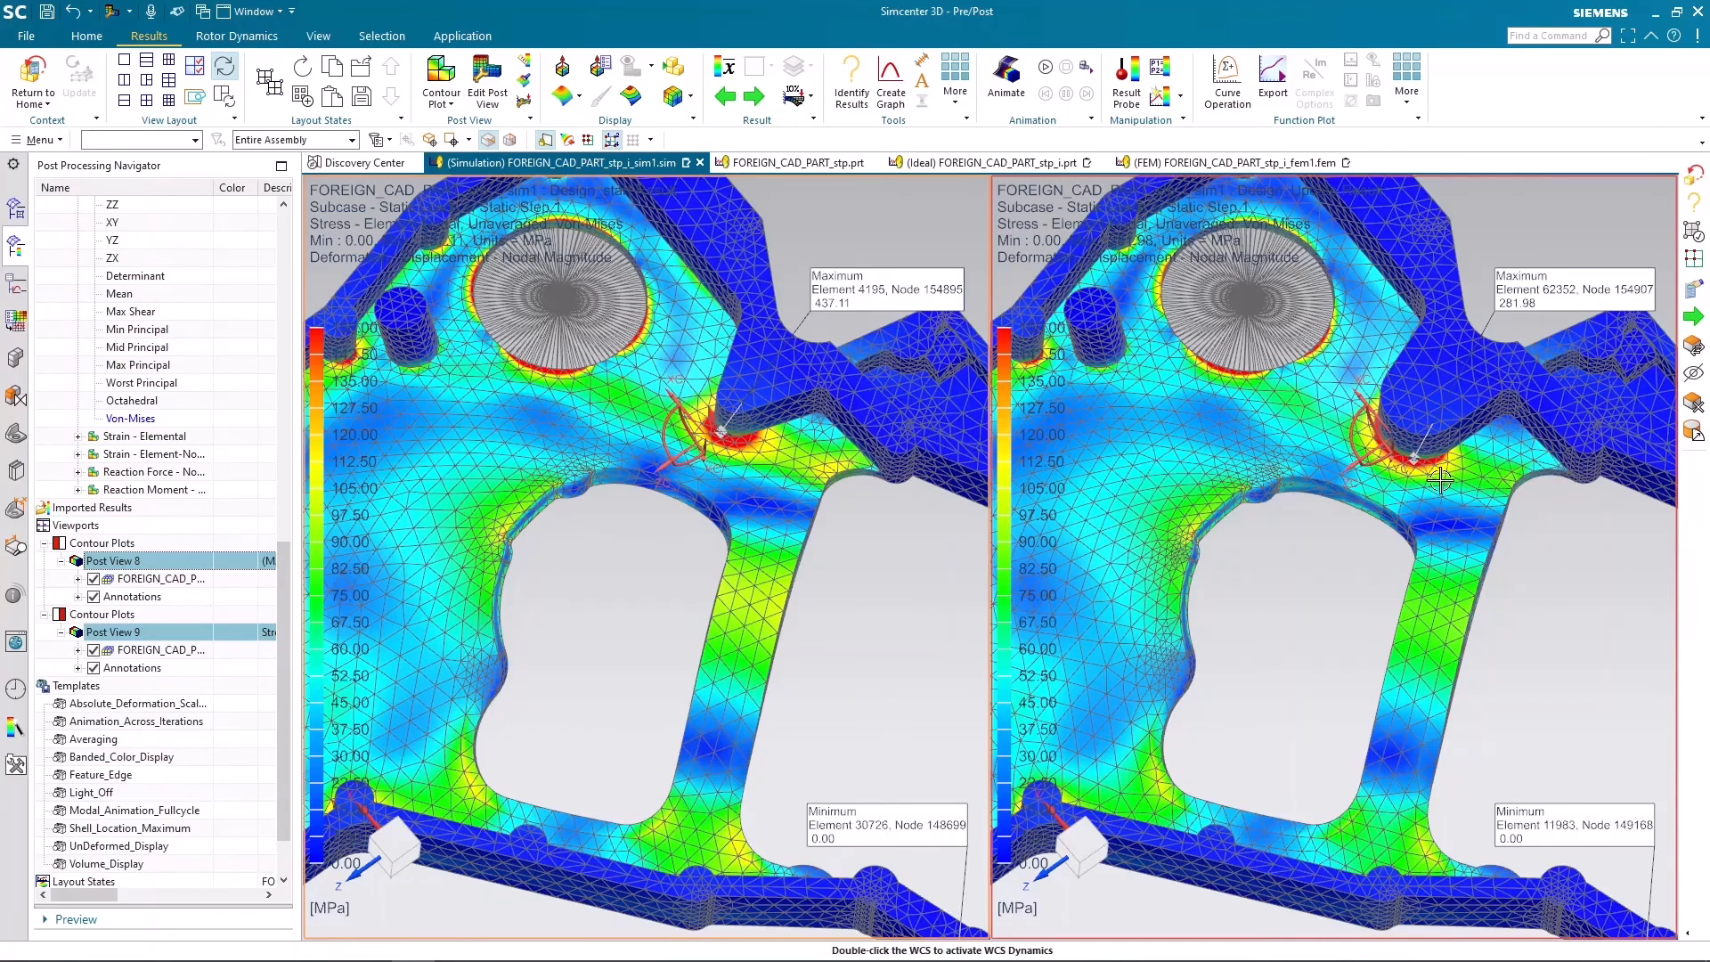